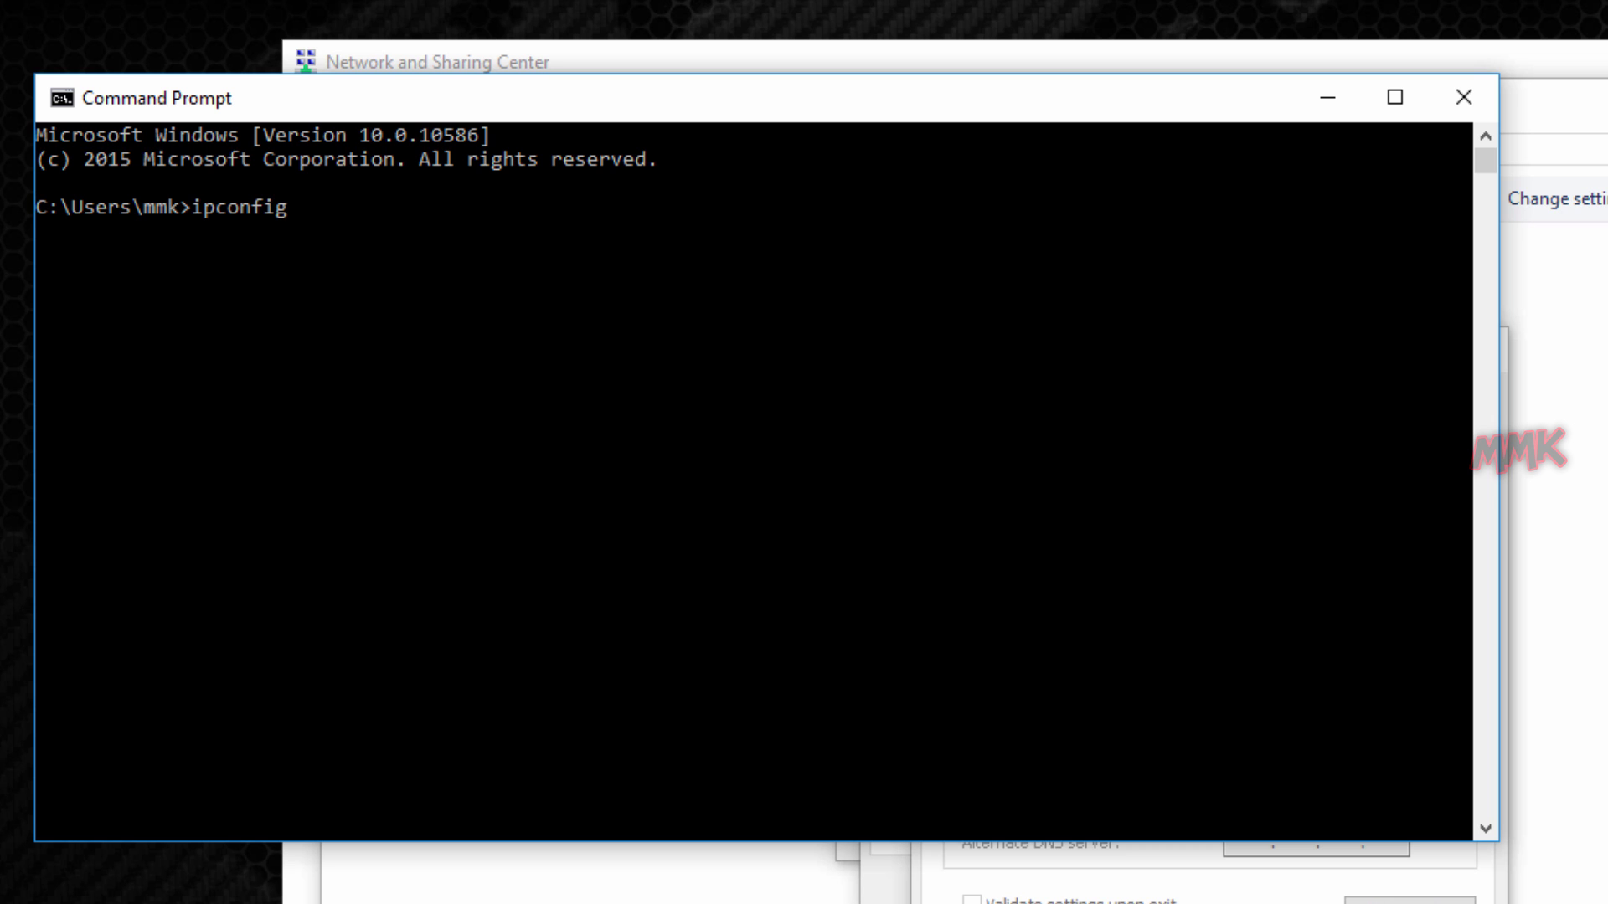
Check ipconfig, then switch Ethernet0's IPv4 to a manual address of 192.168.1.17
{"action": "key", "text": "Return"}
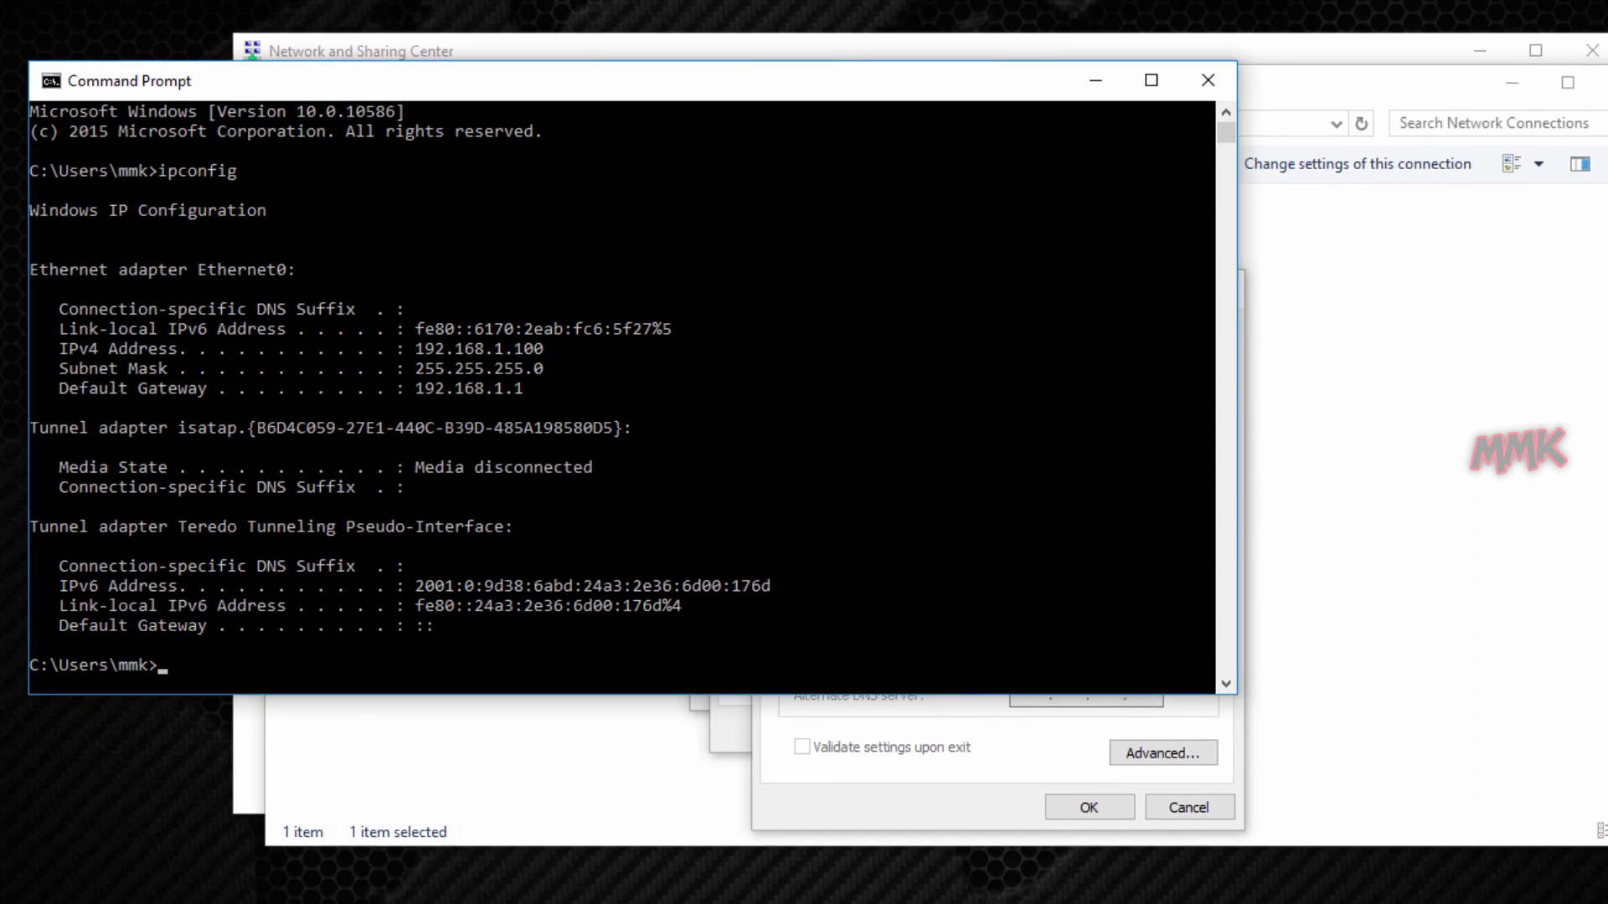
{"action": "left_click", "coordinate": [845, 726]}
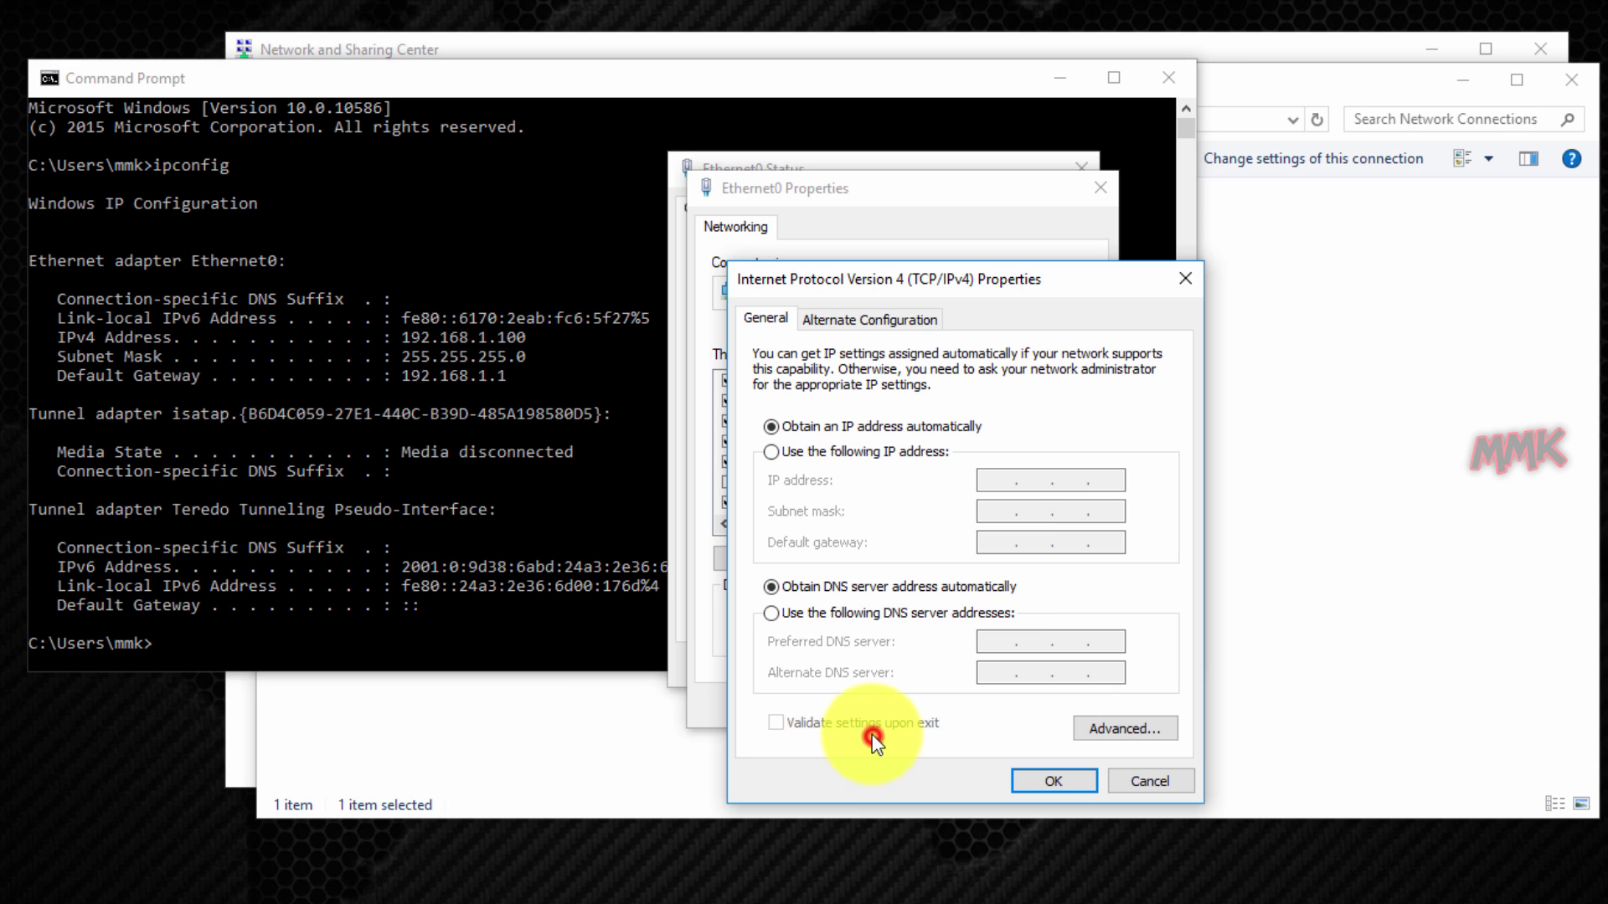
{"action": "left_click", "coordinate": [771, 452]}
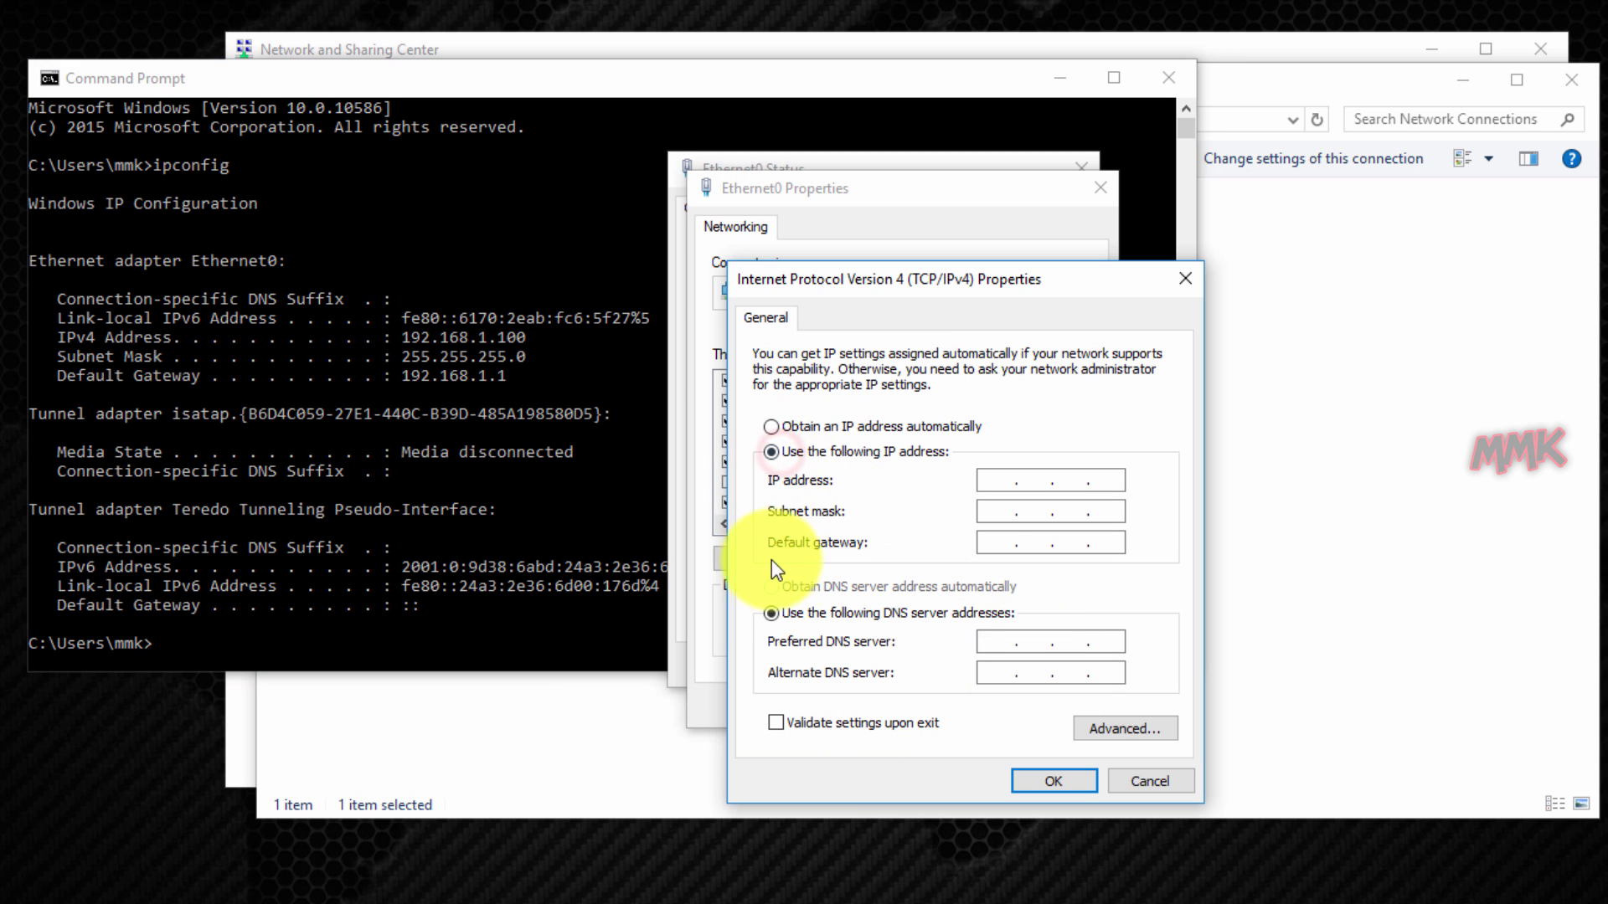
{"action": "left_click", "coordinate": [1006, 477]}
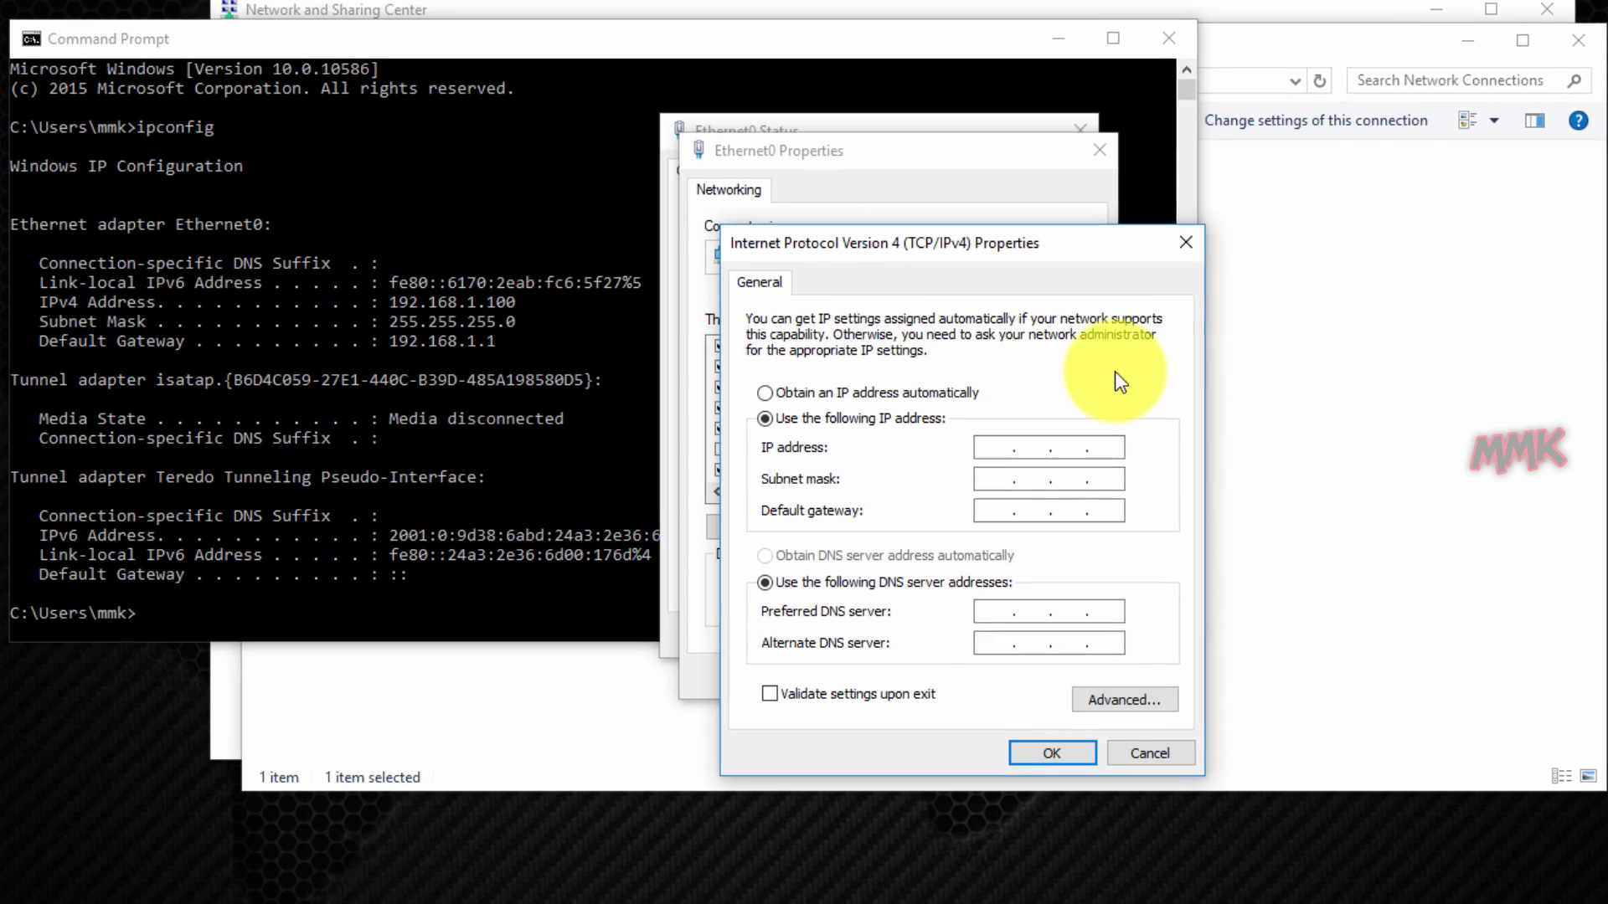
{"action": "type", "text": "192 . "}
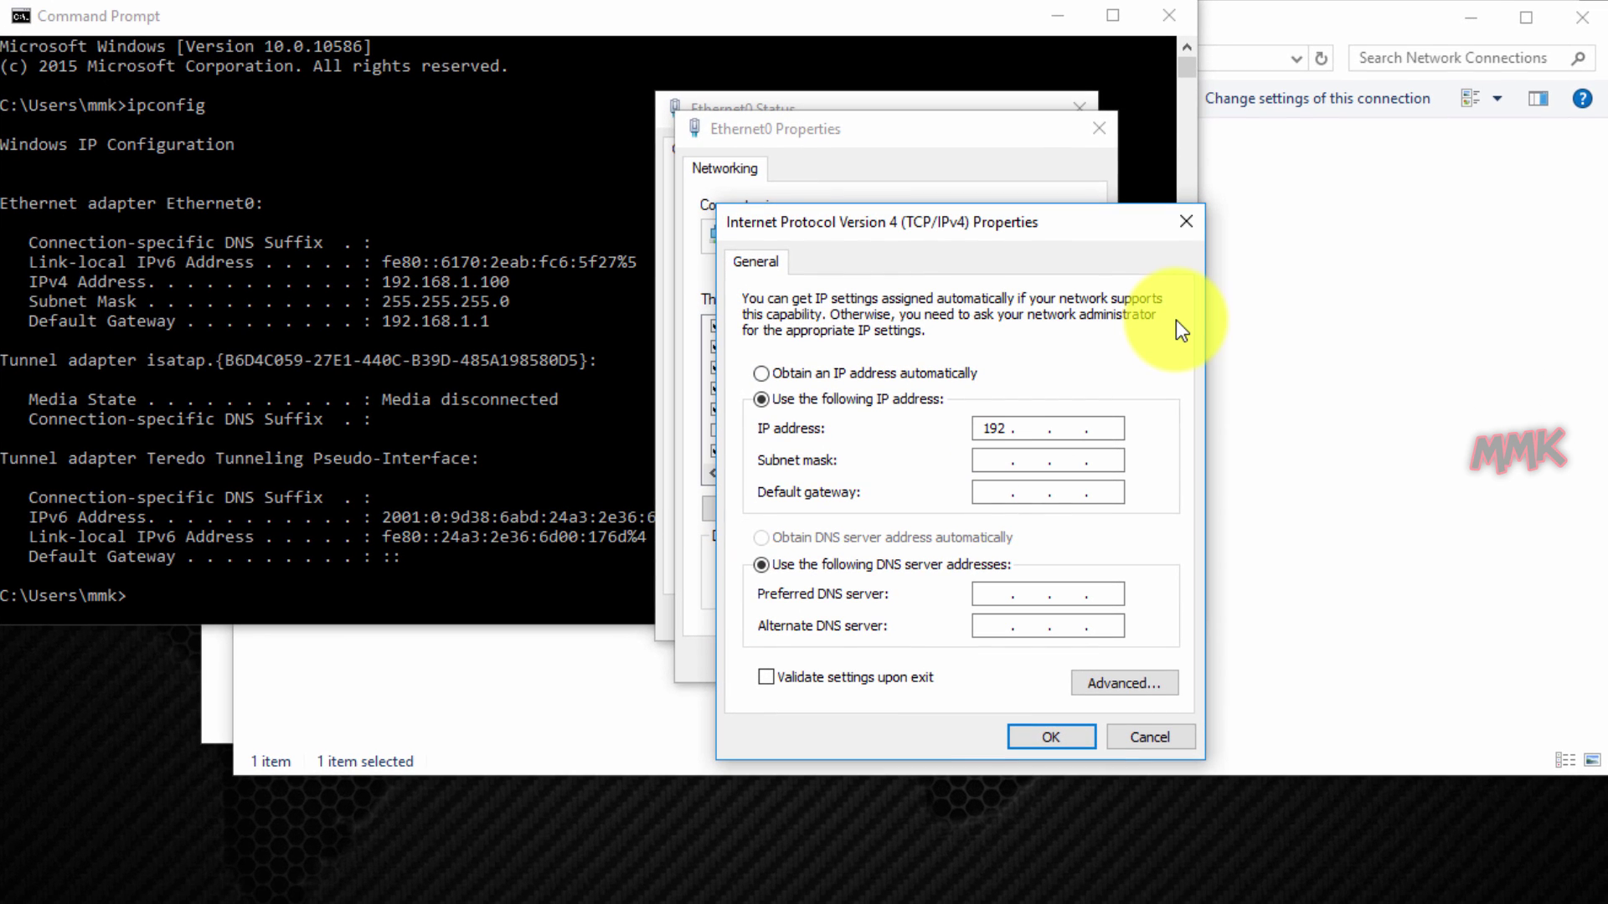
{"action": "type", "text": "168 . 1 . 17"}
Fill in mask 255.255.255.0, gateway 192.168.1.1, DNS 192.168.1.1 and 8.8.8.8, and confirm
{"action": "key", "text": "Tab"}
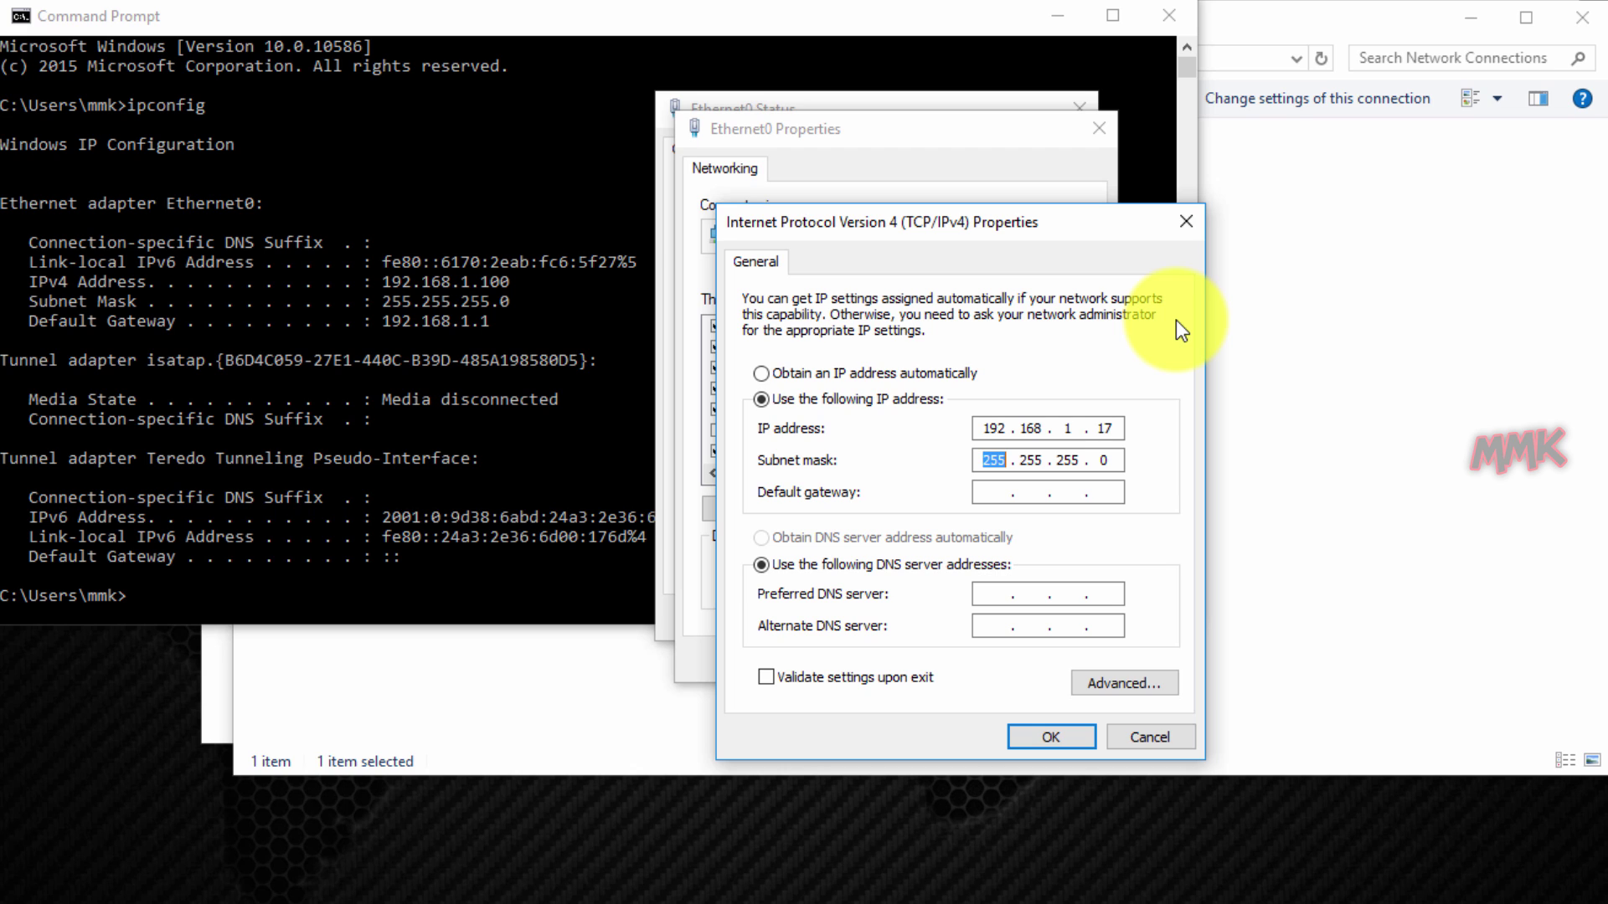
{"action": "key", "text": "Tab"}
{"action": "type", "text": "192 . 168 . 1 . 1"}
{"action": "key", "text": "Tab"}
{"action": "key", "text": "Tab"}
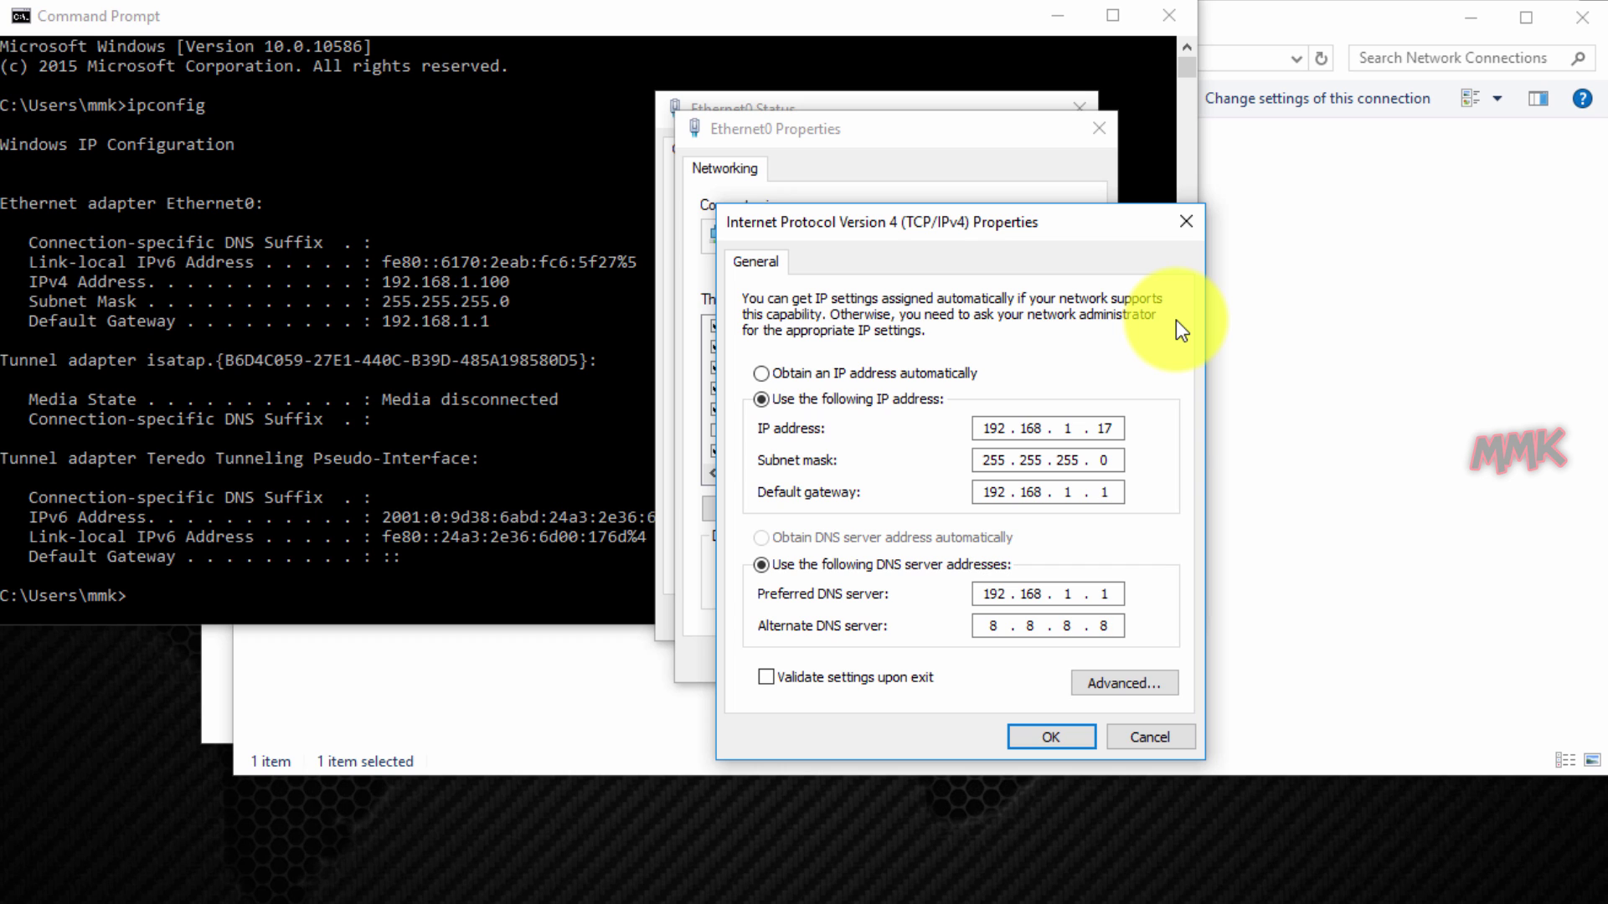
{"action": "left_click", "coordinate": [1036, 732]}
{"action": "left_click", "coordinate": [969, 657]}
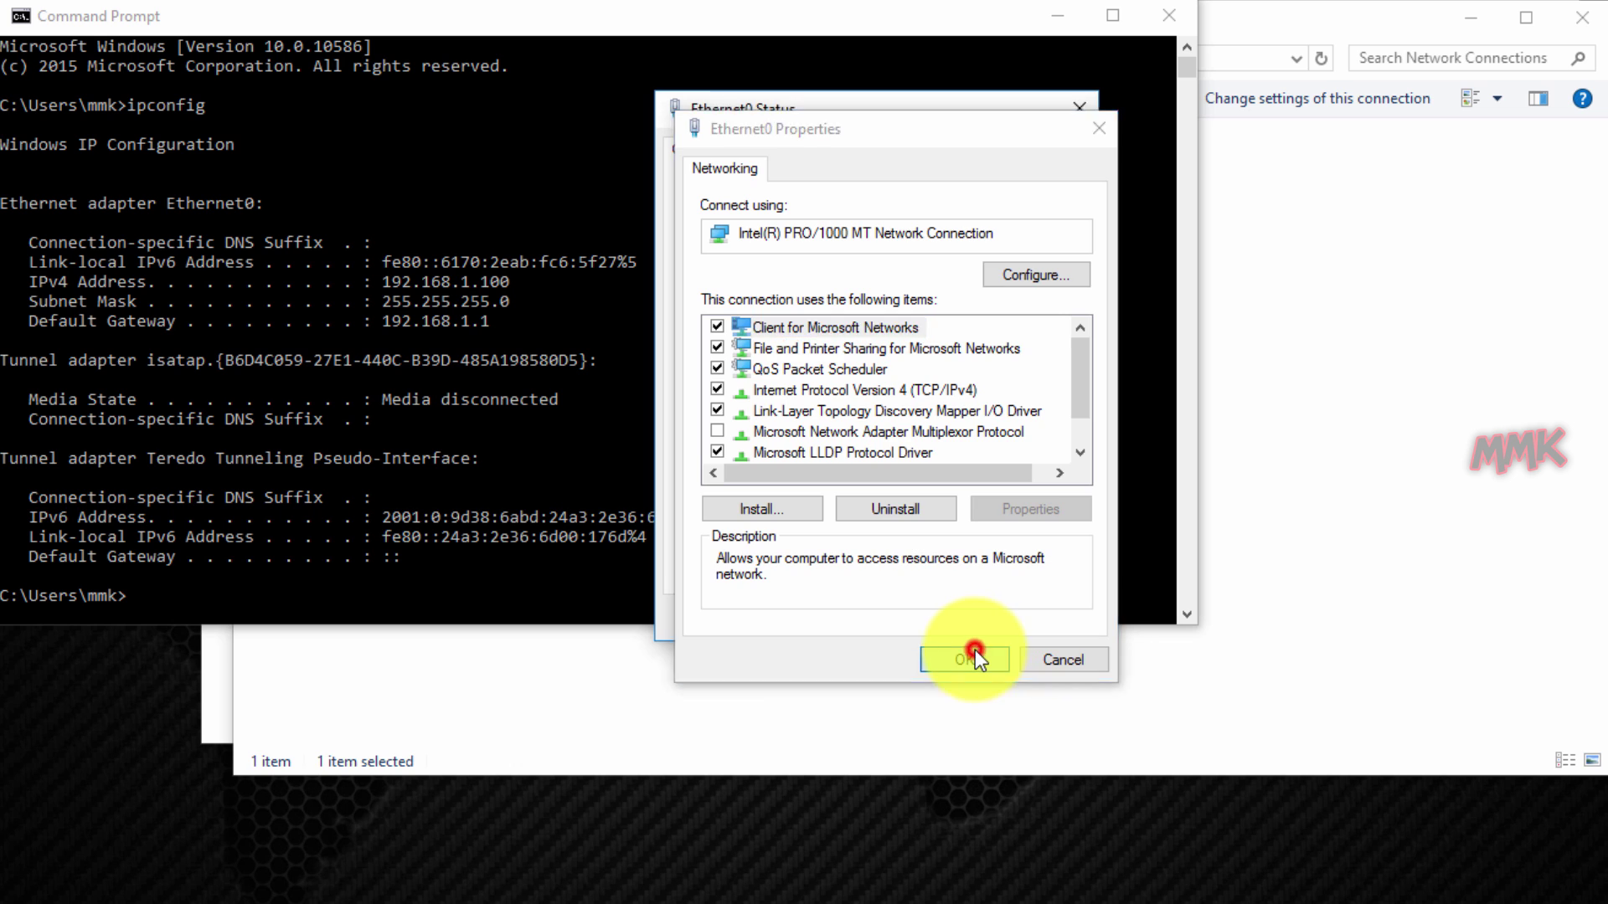
Close the status window, clear the console and rerun ipconfig to verify 192.168.1.17
{"action": "left_click", "coordinate": [1042, 629]}
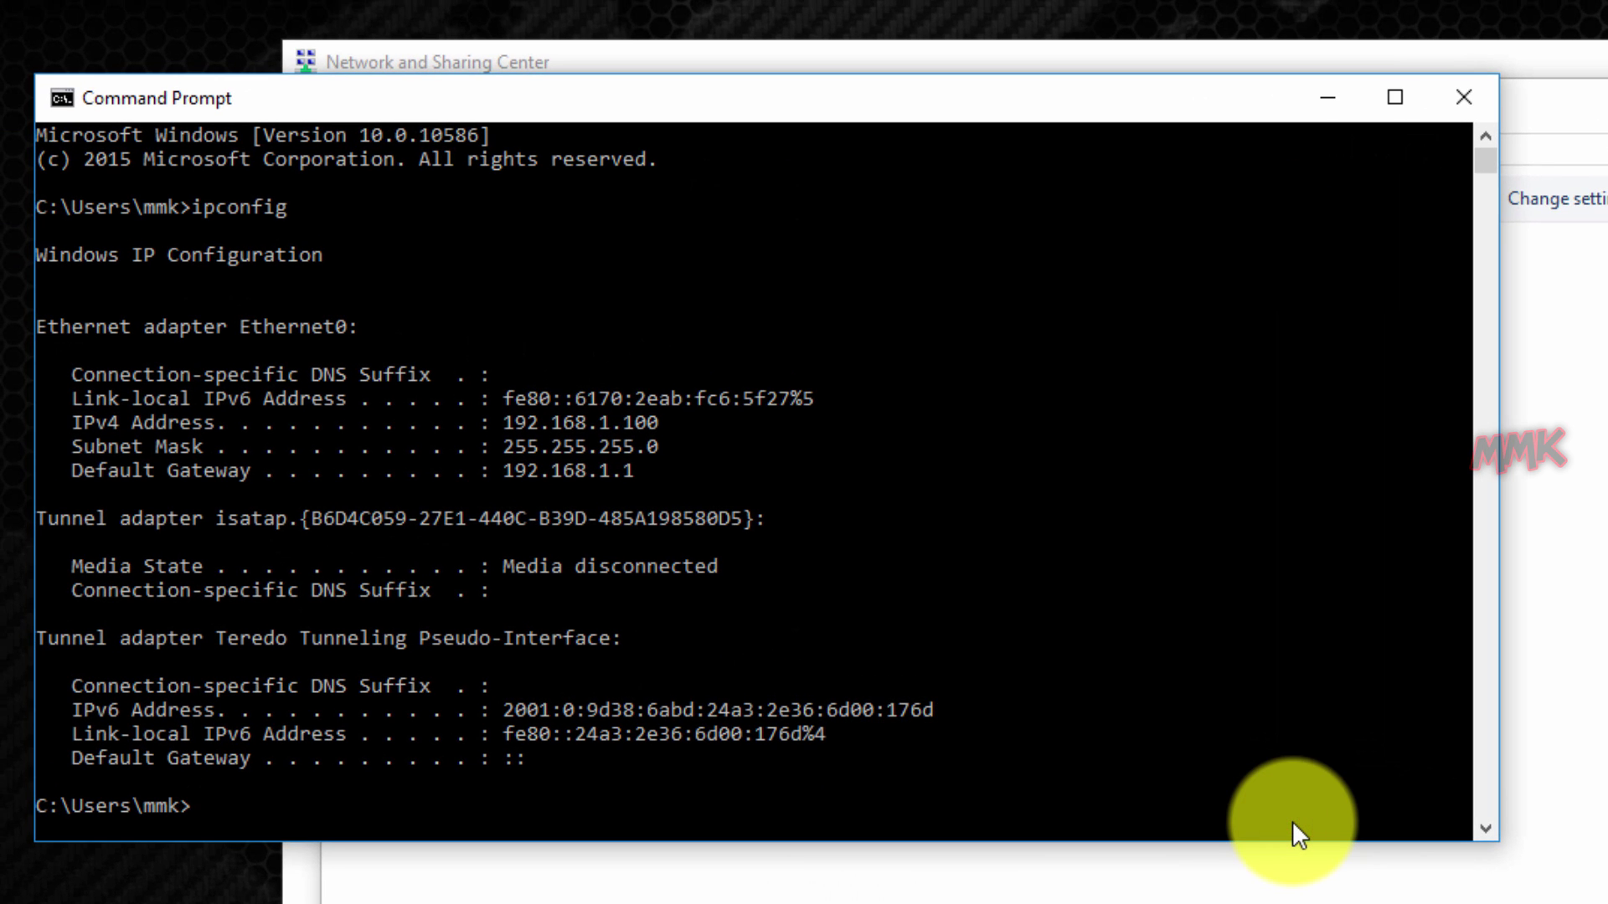
{"action": "key", "text": "Return"}
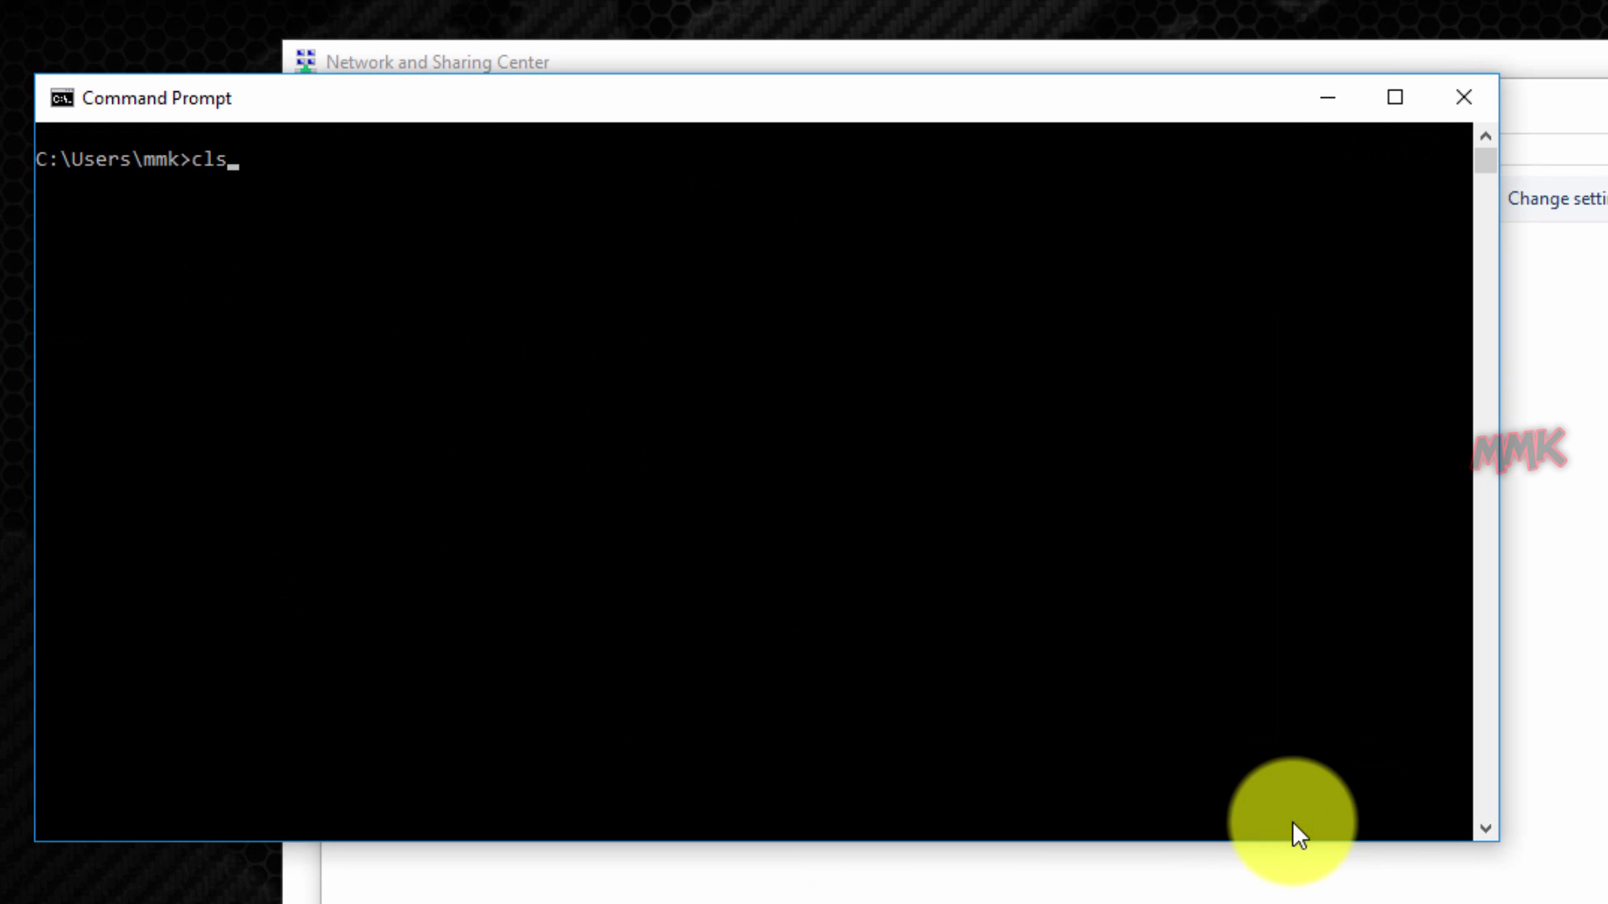
{"action": "key", "text": "Up"}
{"action": "key", "text": "Return"}
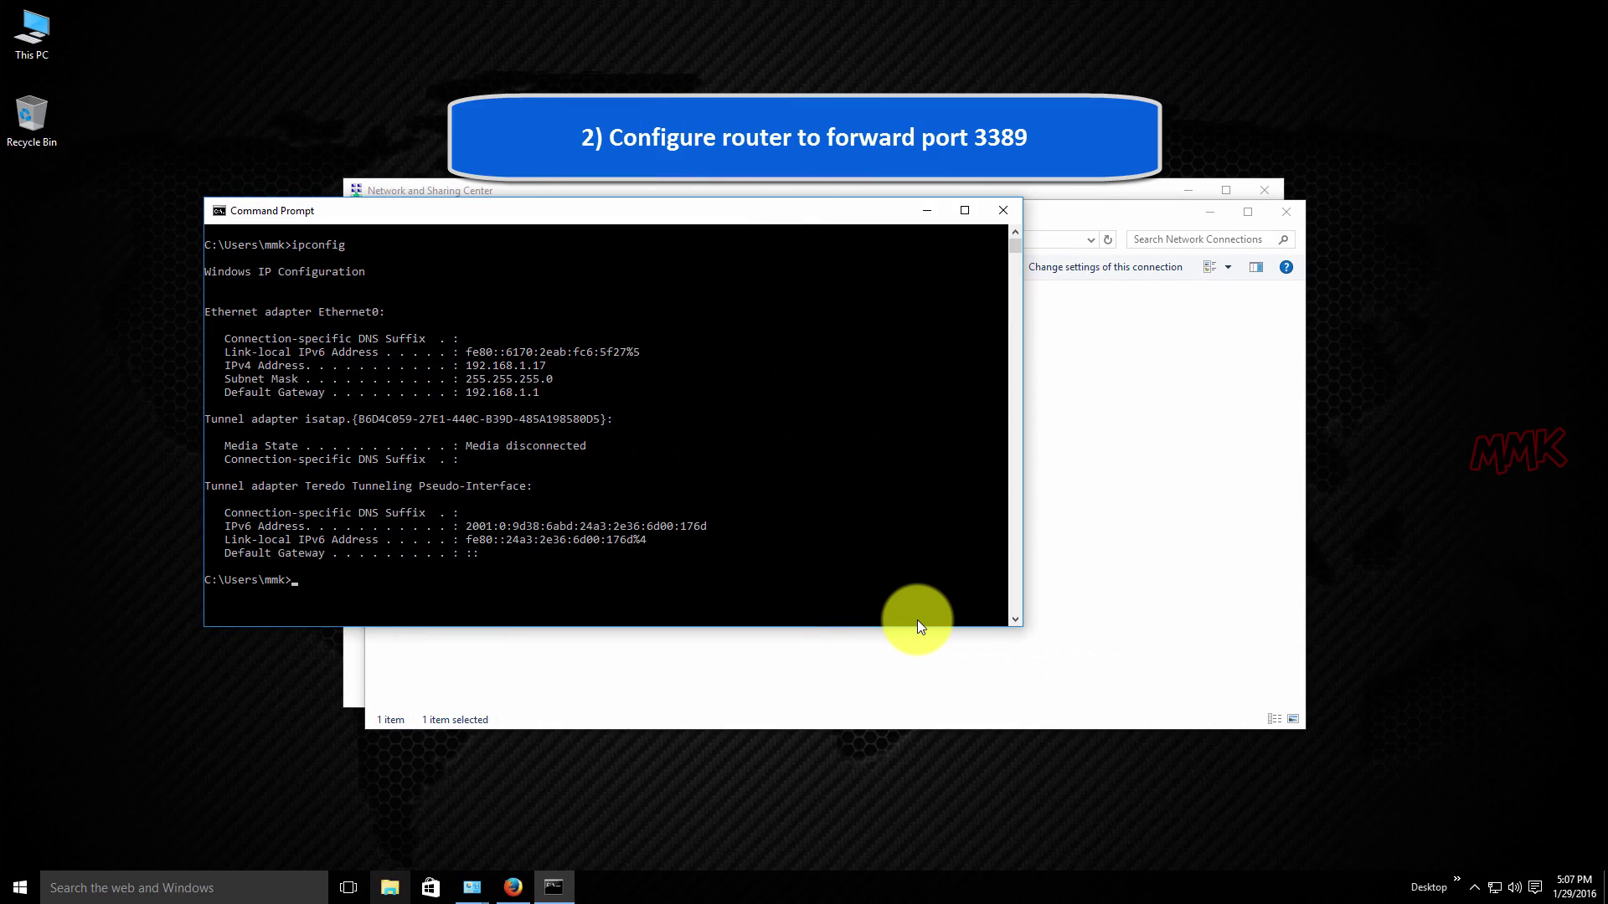
Close the network windows and copy the default gateway 192.168.1.1 from the output
{"action": "left_click", "coordinate": [1284, 211]}
{"action": "left_click", "coordinate": [1263, 191]}
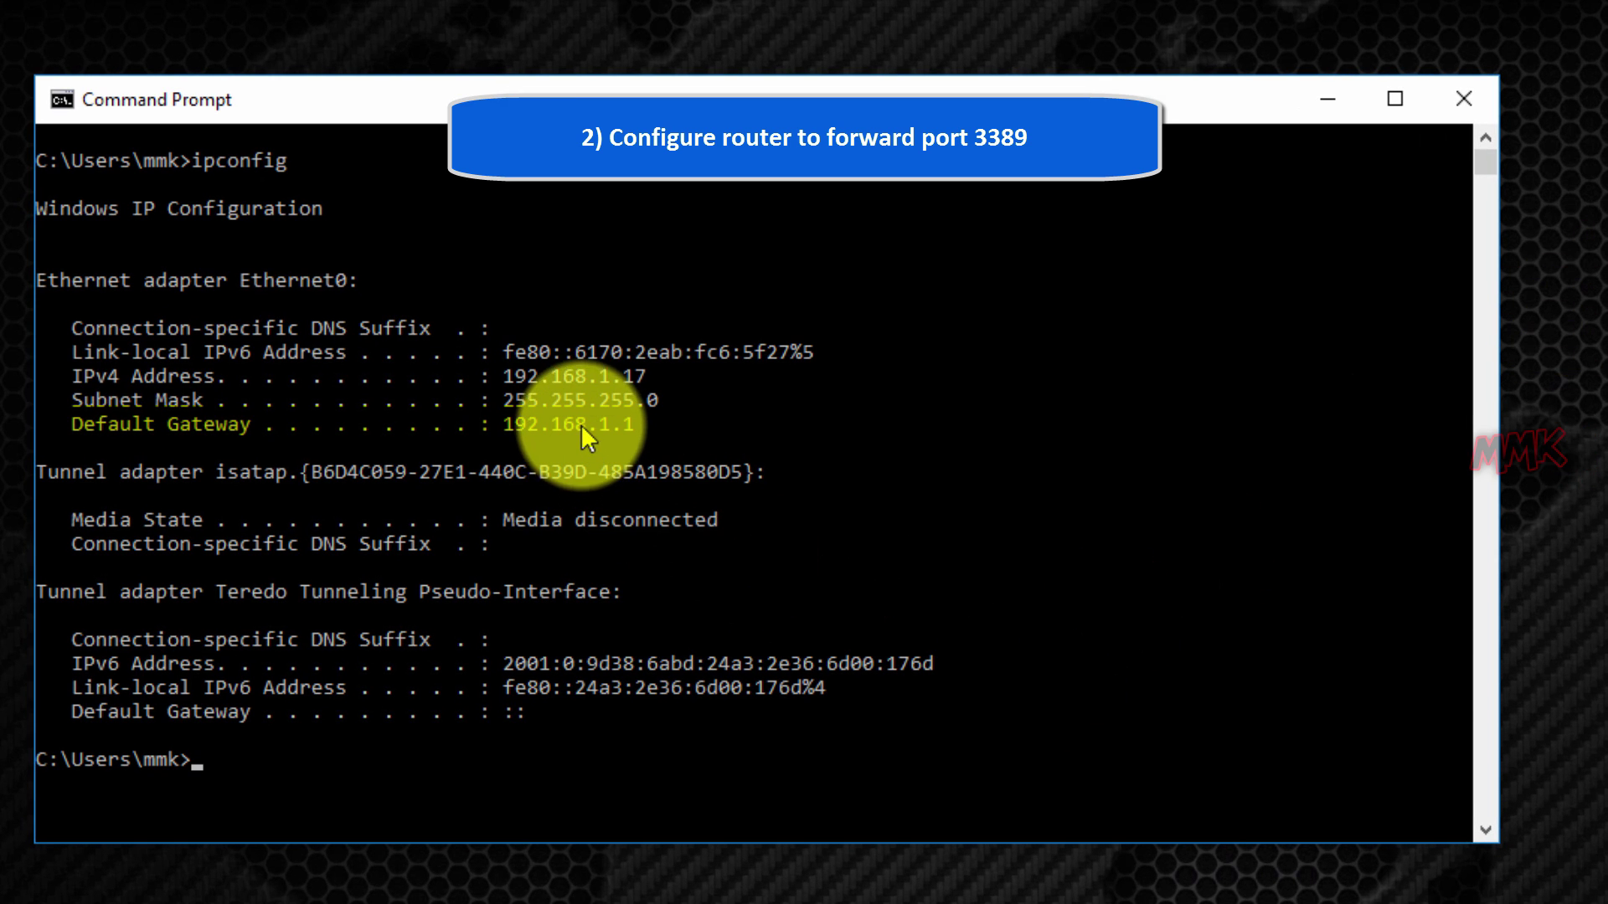
{"action": "left_click_drag", "start_coordinate": [501, 421], "coordinate": [626, 420]}
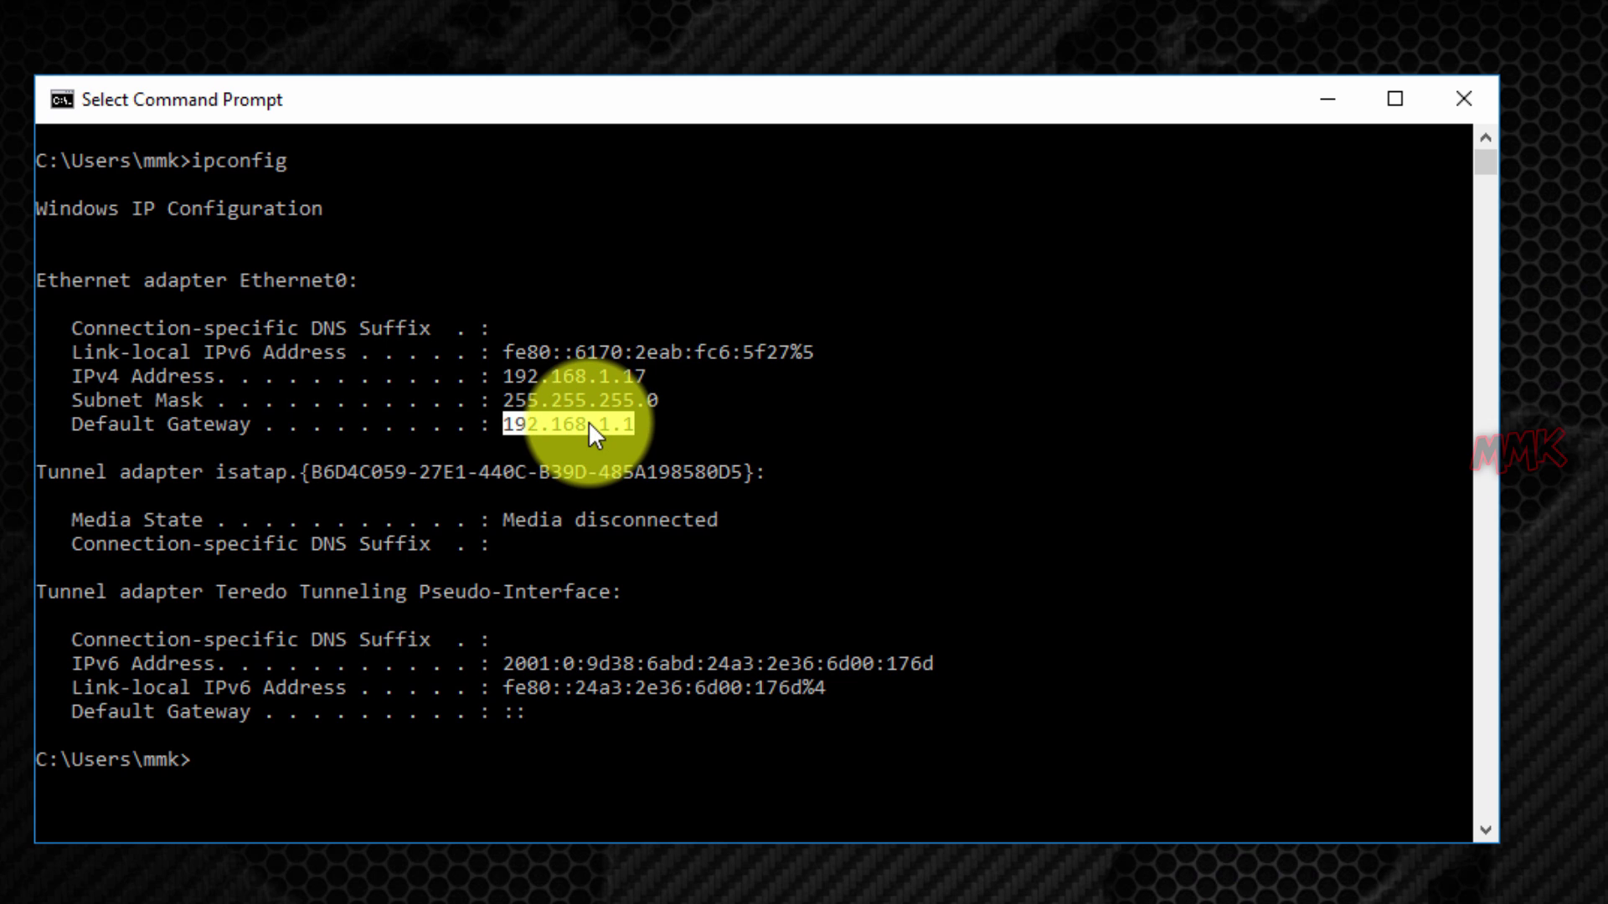
{"action": "right_click", "coordinate": [588, 420]}
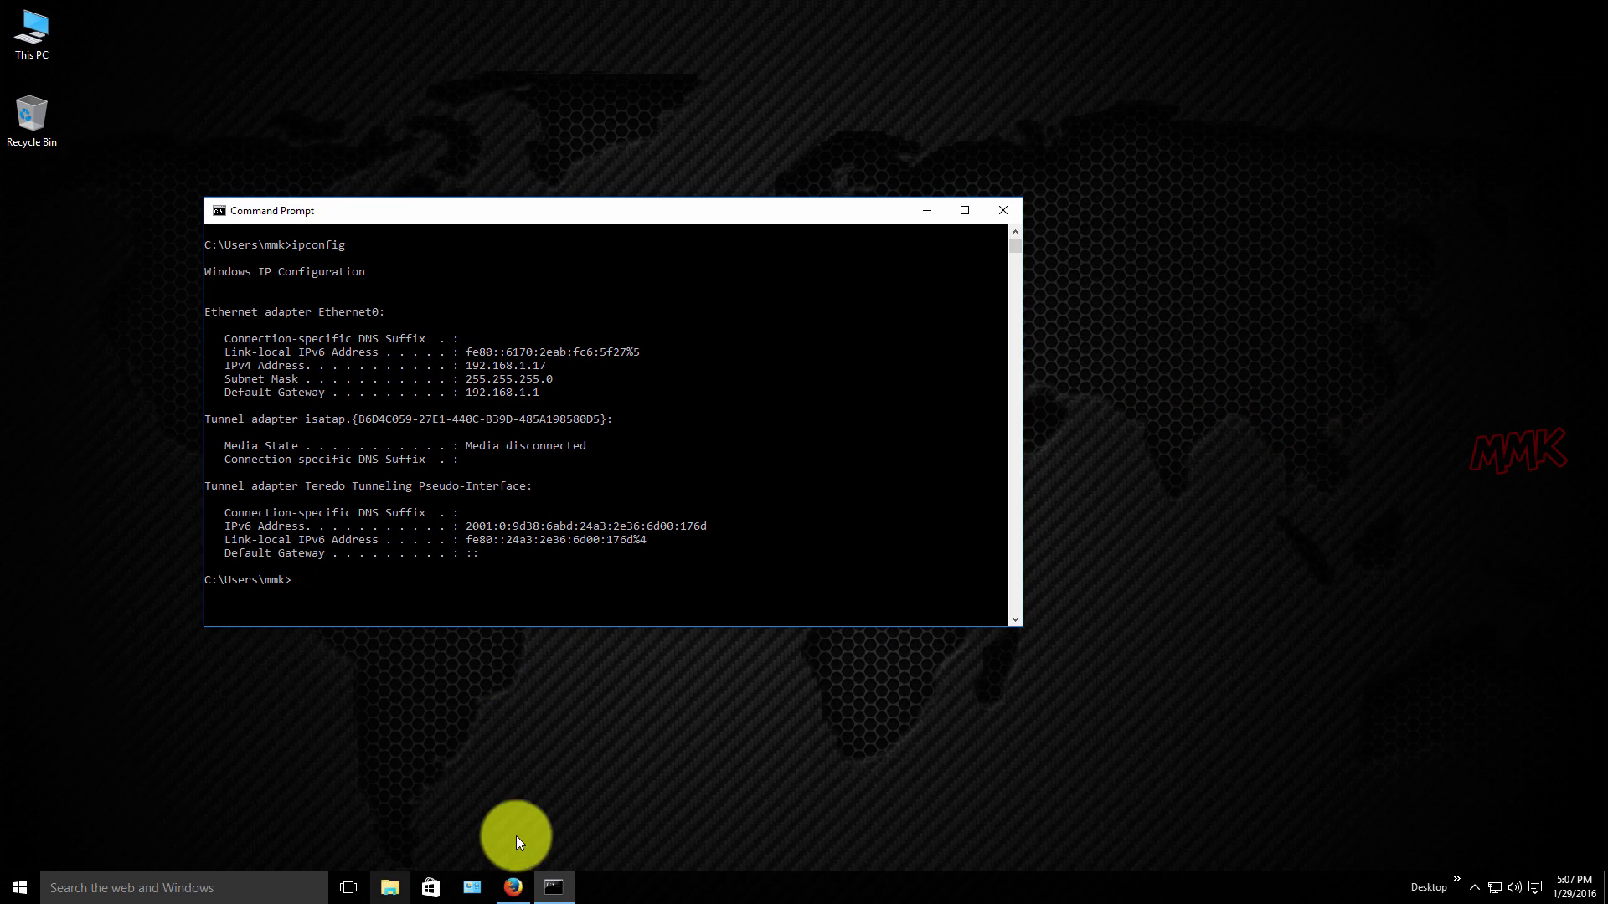
Open Firefox and paste-and-go to the router login page at 192.168.1.1
{"action": "left_click", "coordinate": [513, 887]}
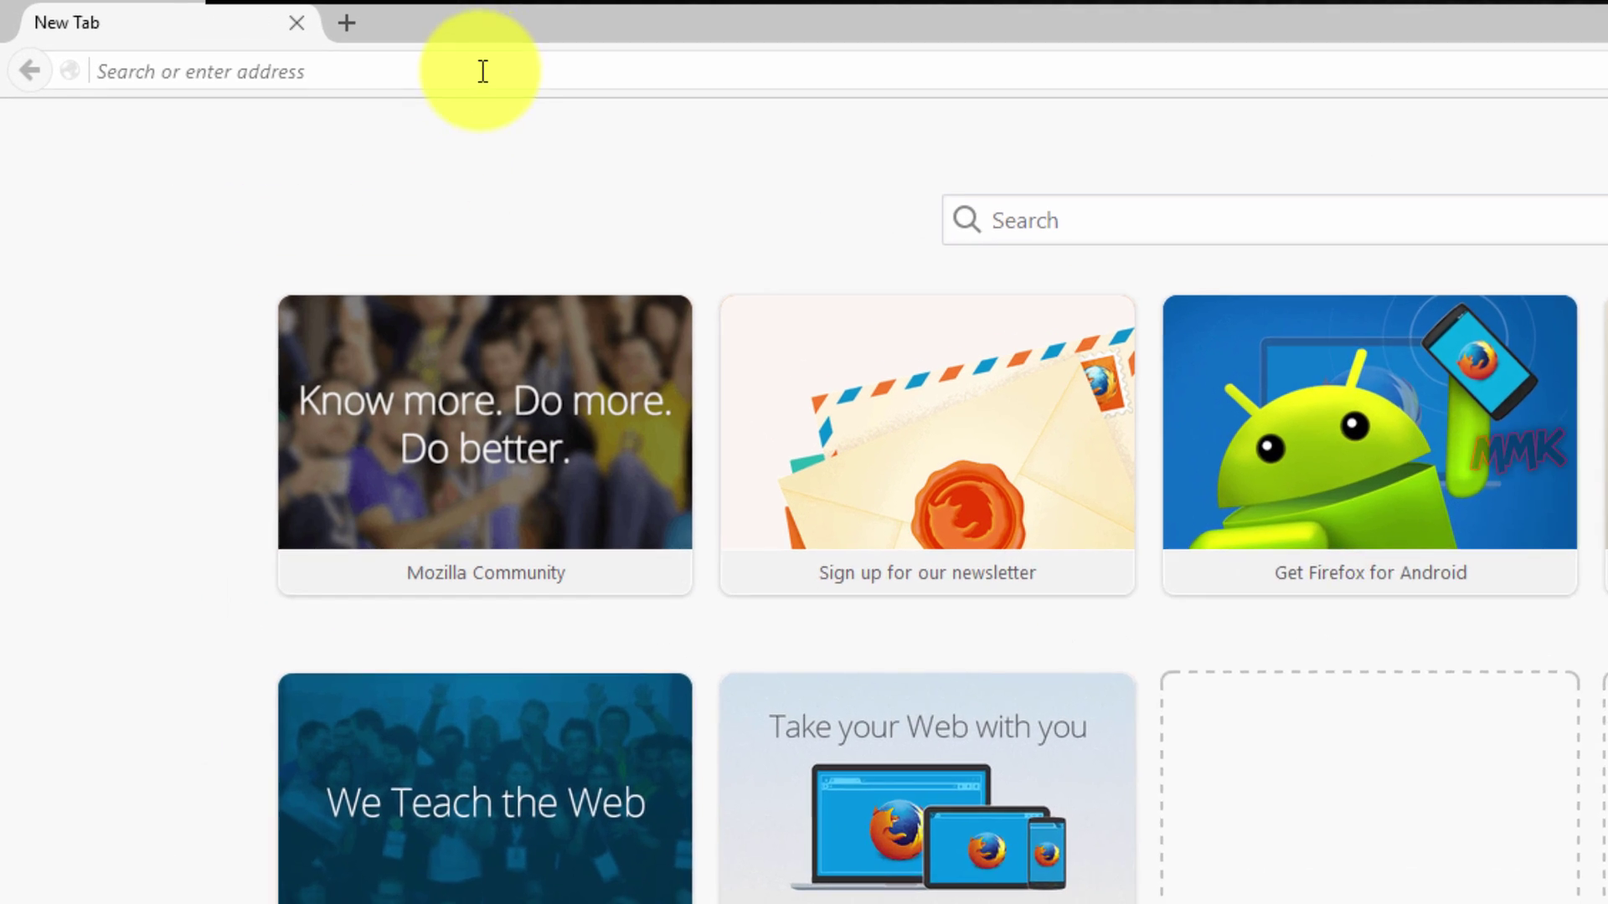
{"action": "right_click", "coordinate": [282, 41]}
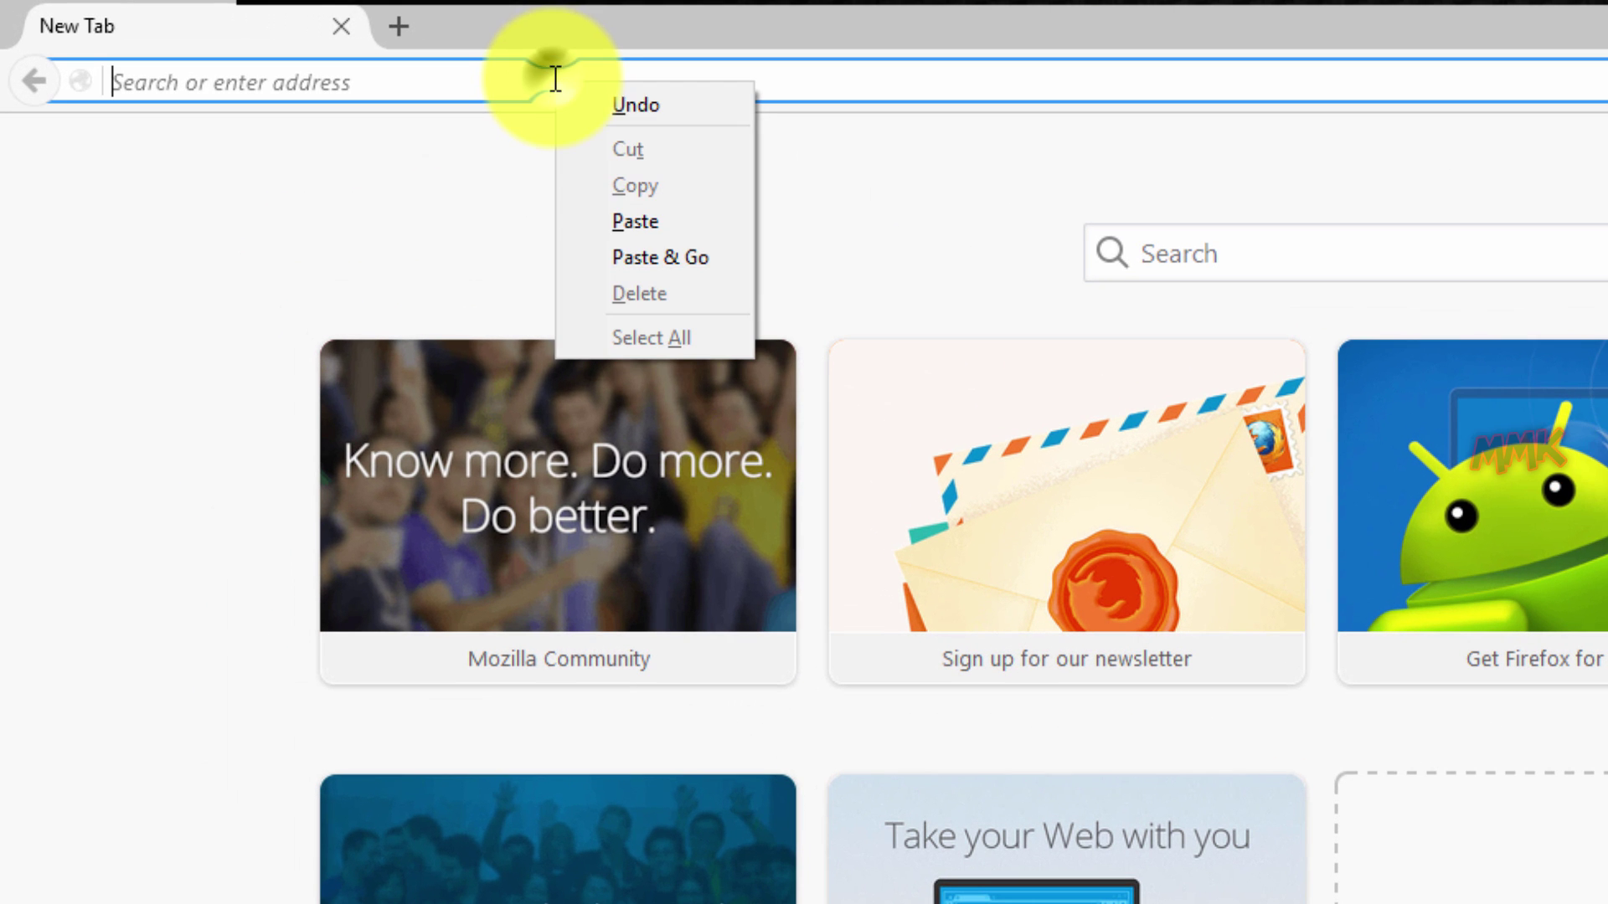
{"action": "left_click", "coordinate": [602, 257]}
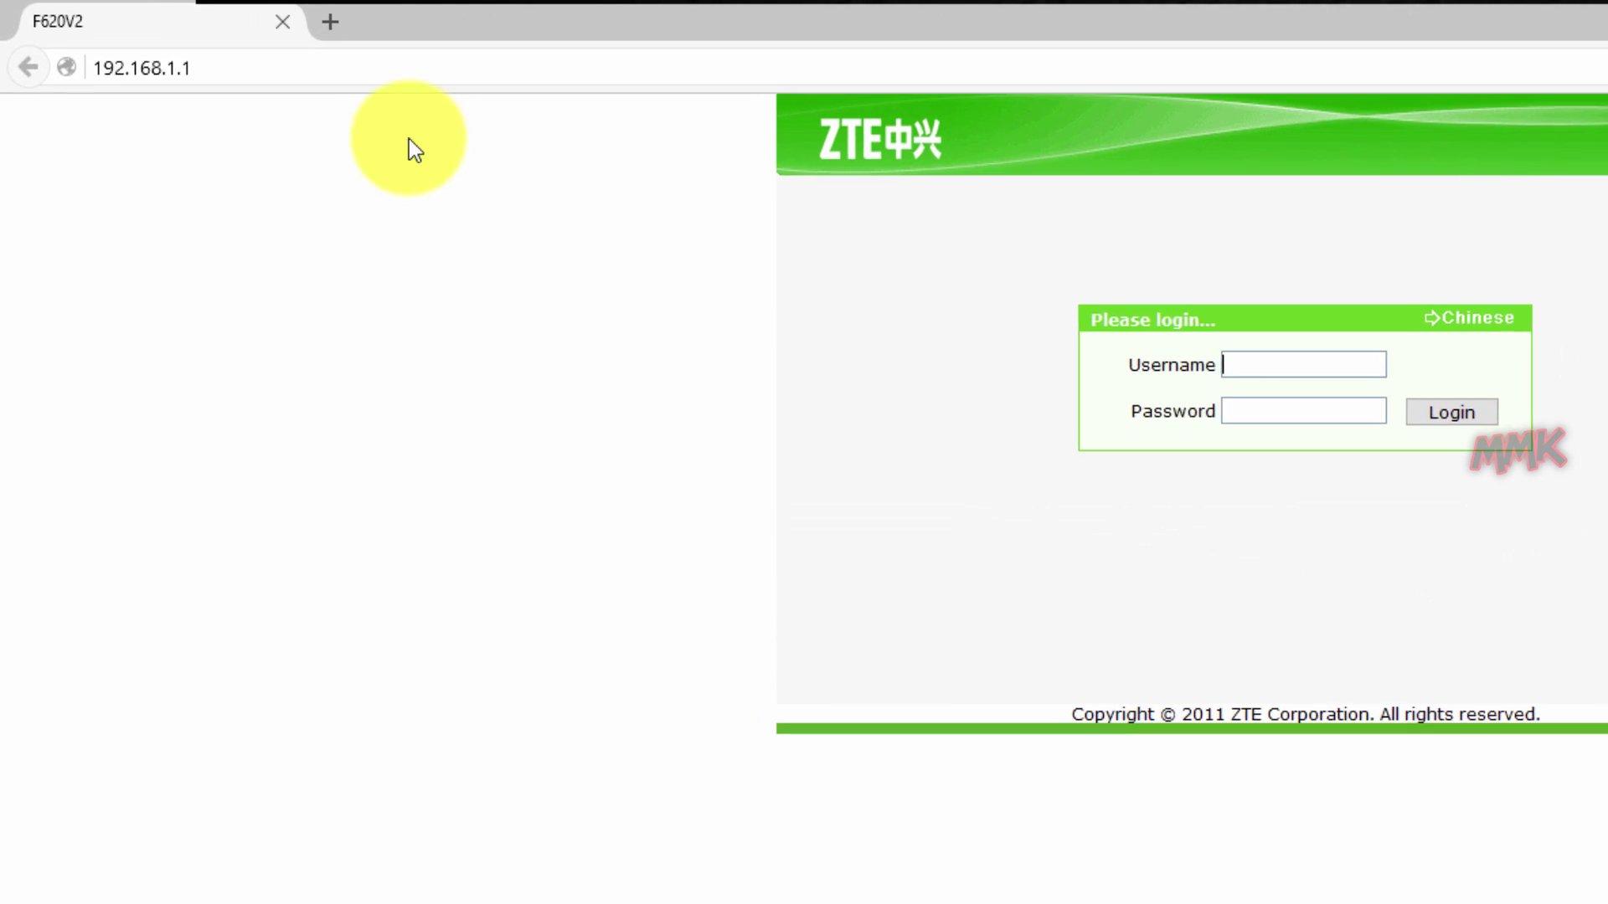
Load portforward.com in a new browser tab
{"action": "left_click", "coordinate": [355, 28]}
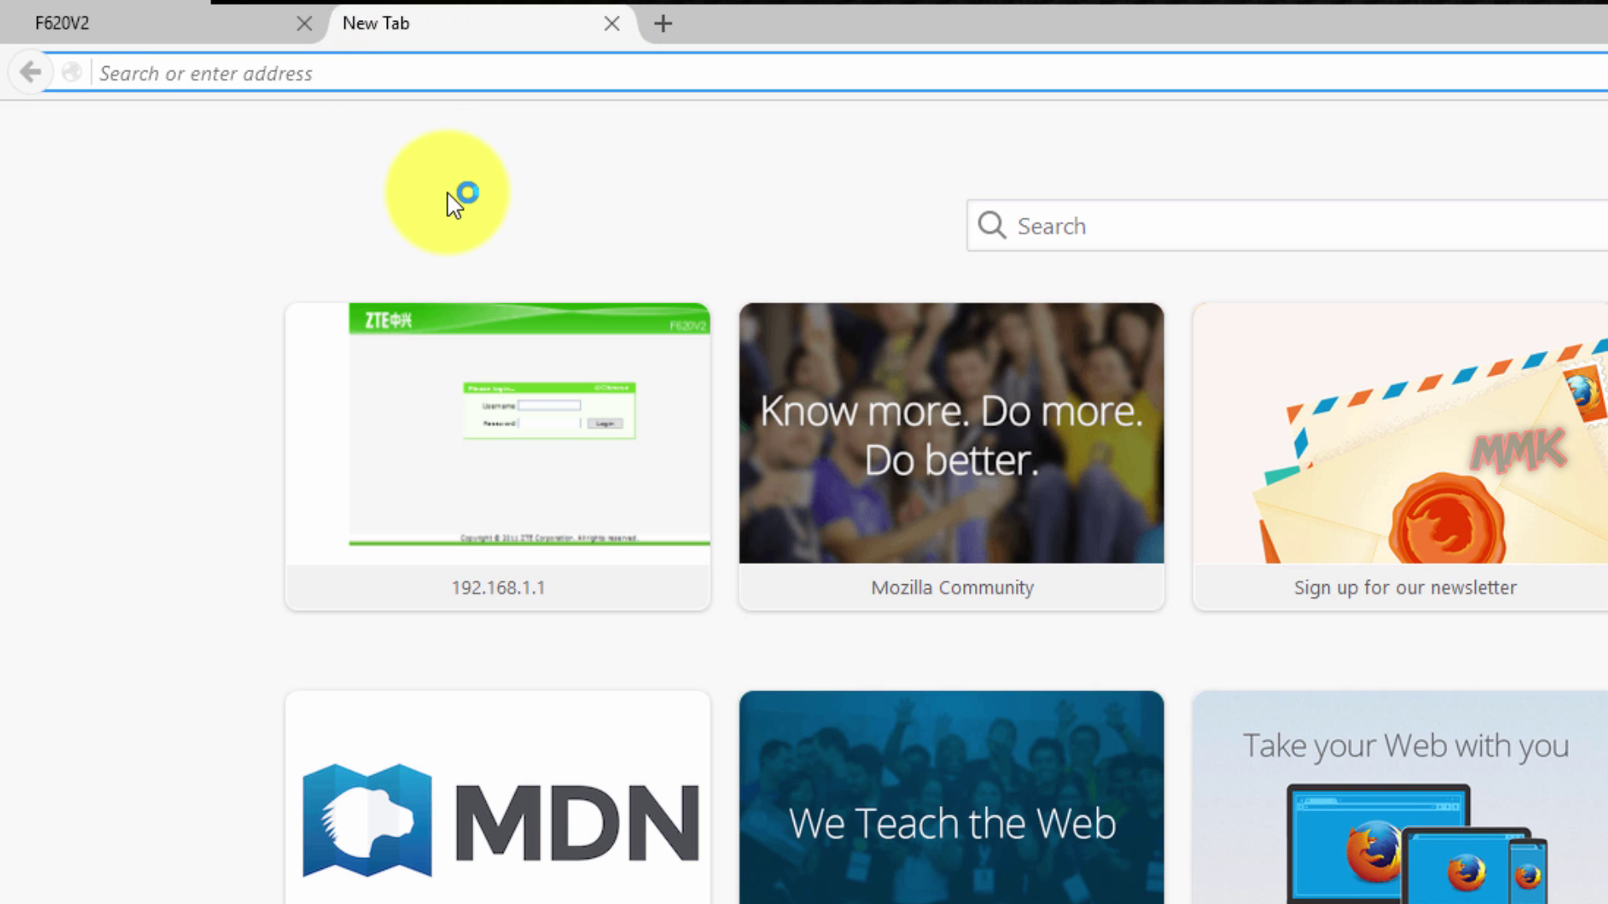
{"action": "type", "text": "port"}
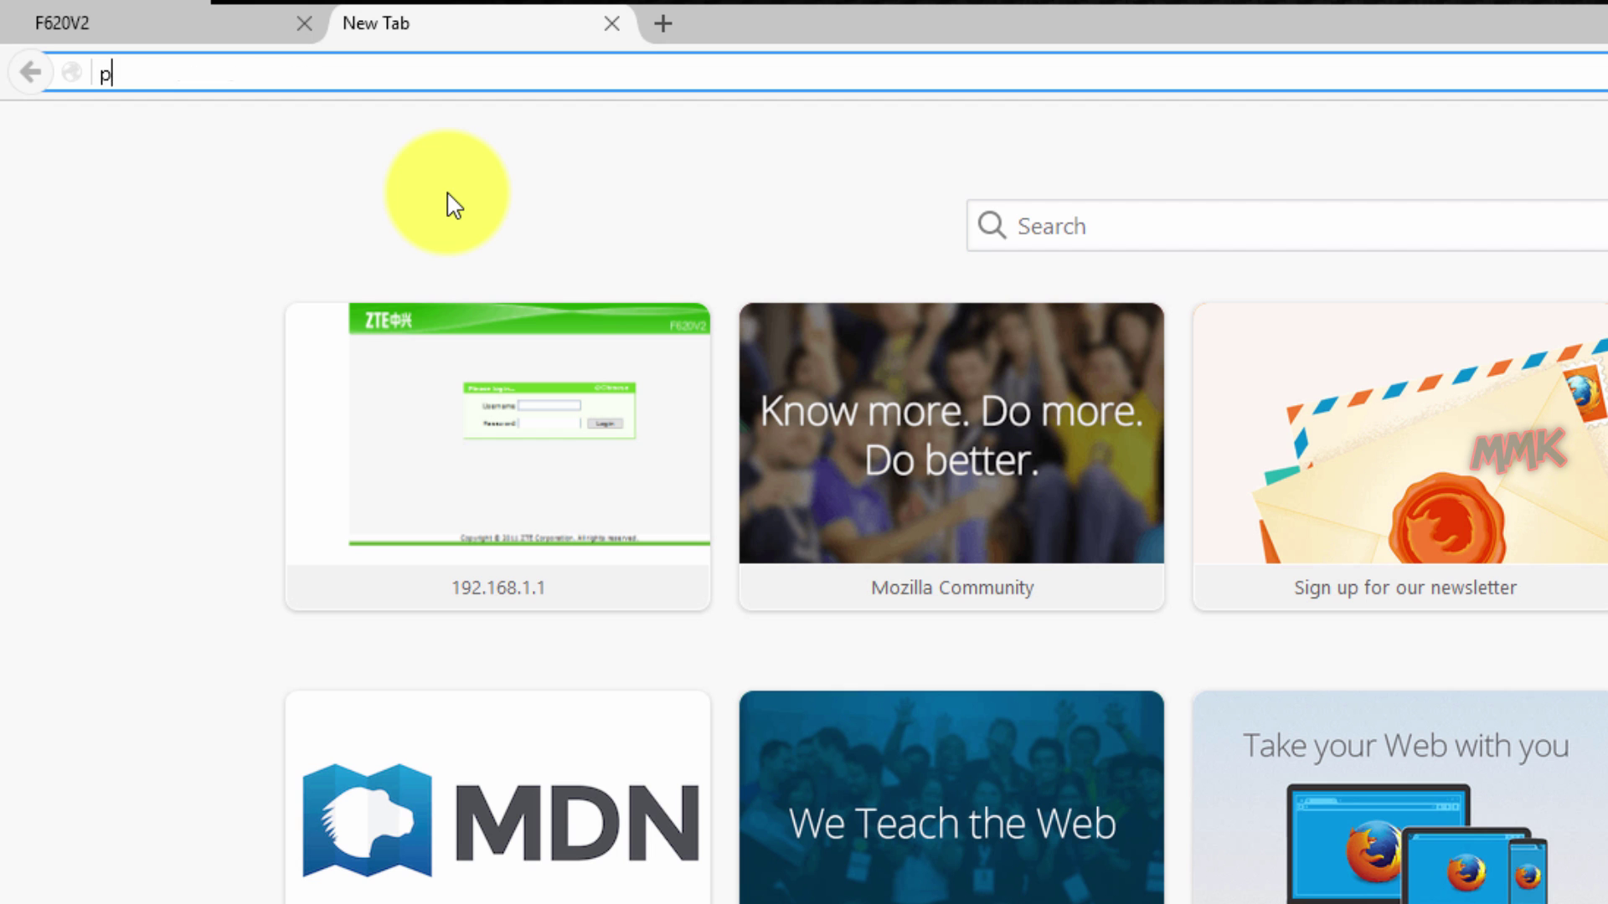
{"action": "type", "text": "forward.com"}
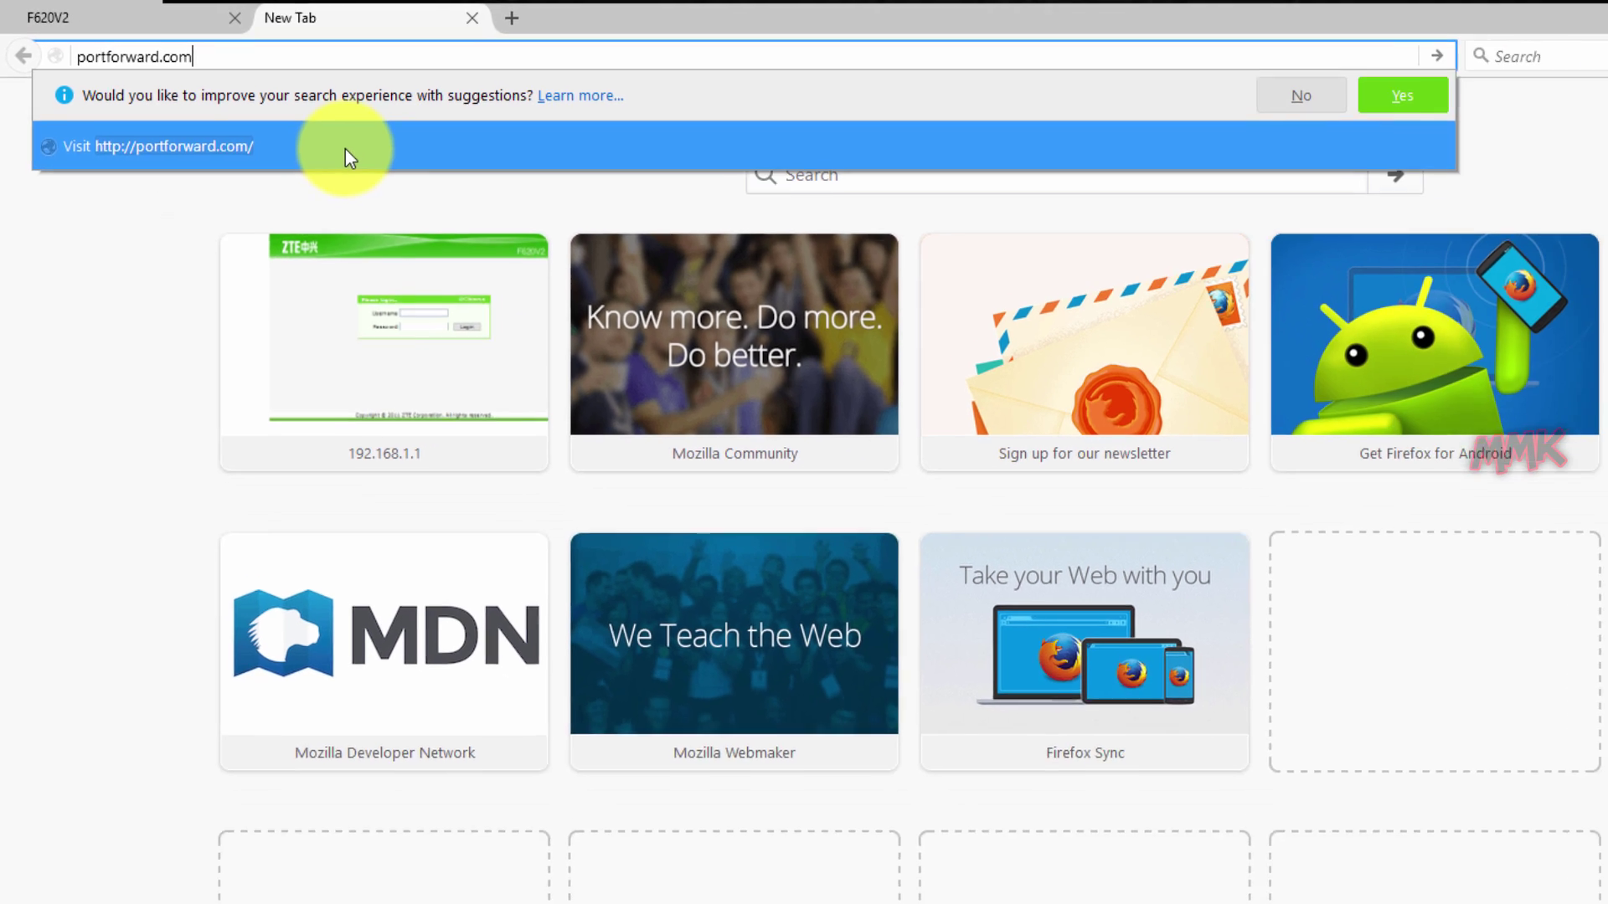
{"action": "left_click", "coordinate": [440, 187]}
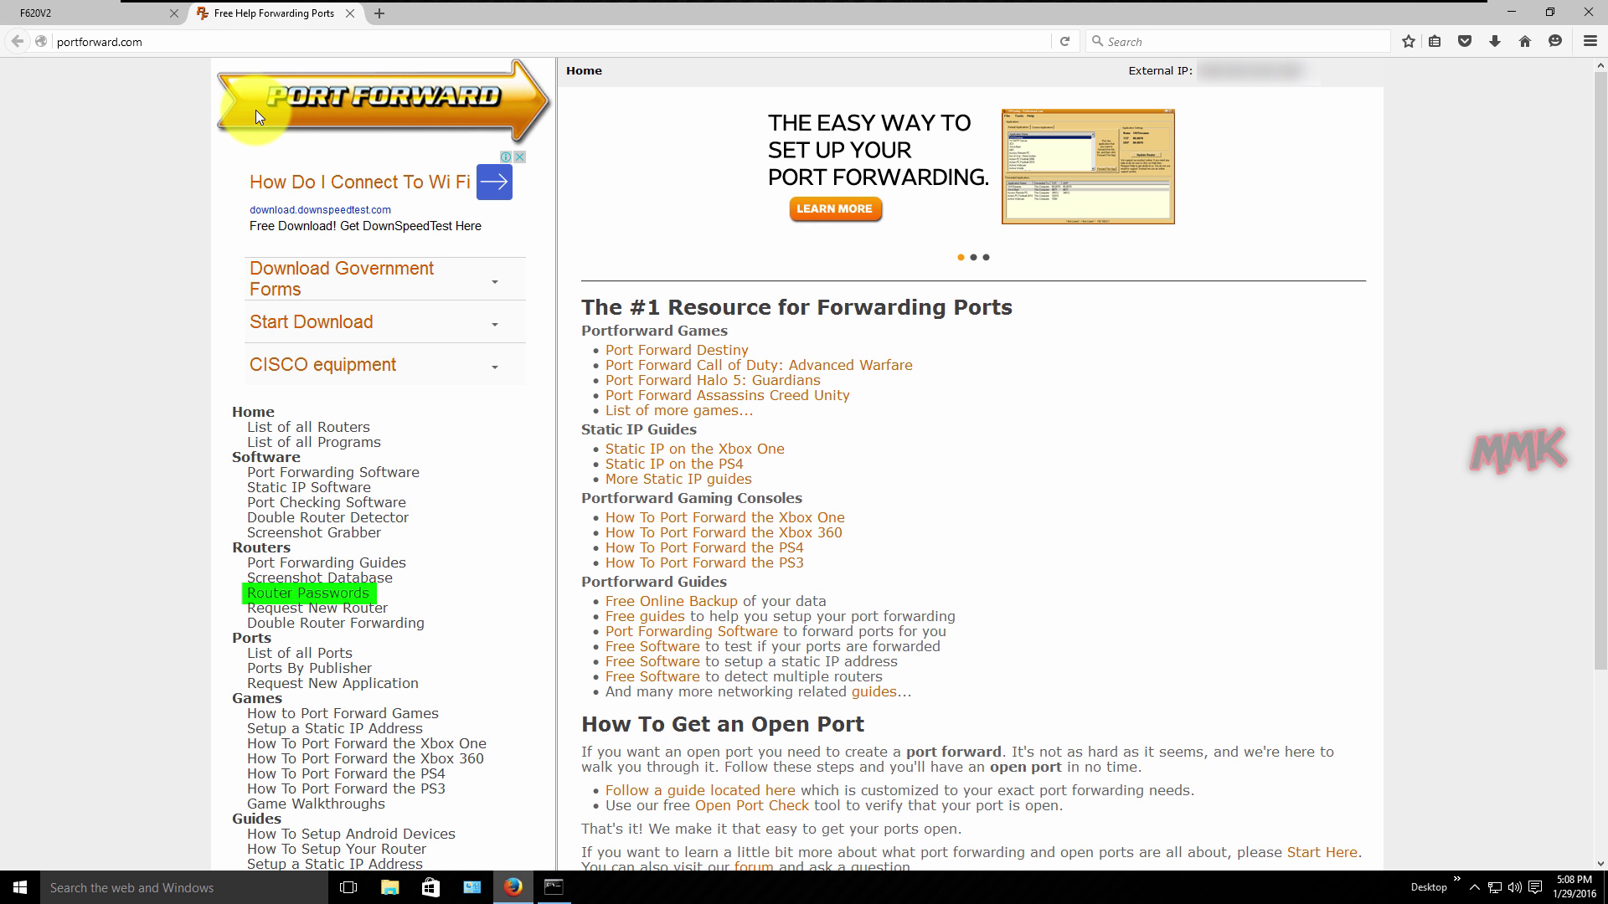
Find and read the ZTE default router passwords table on portforward.com
{"action": "left_click", "coordinate": [329, 595]}
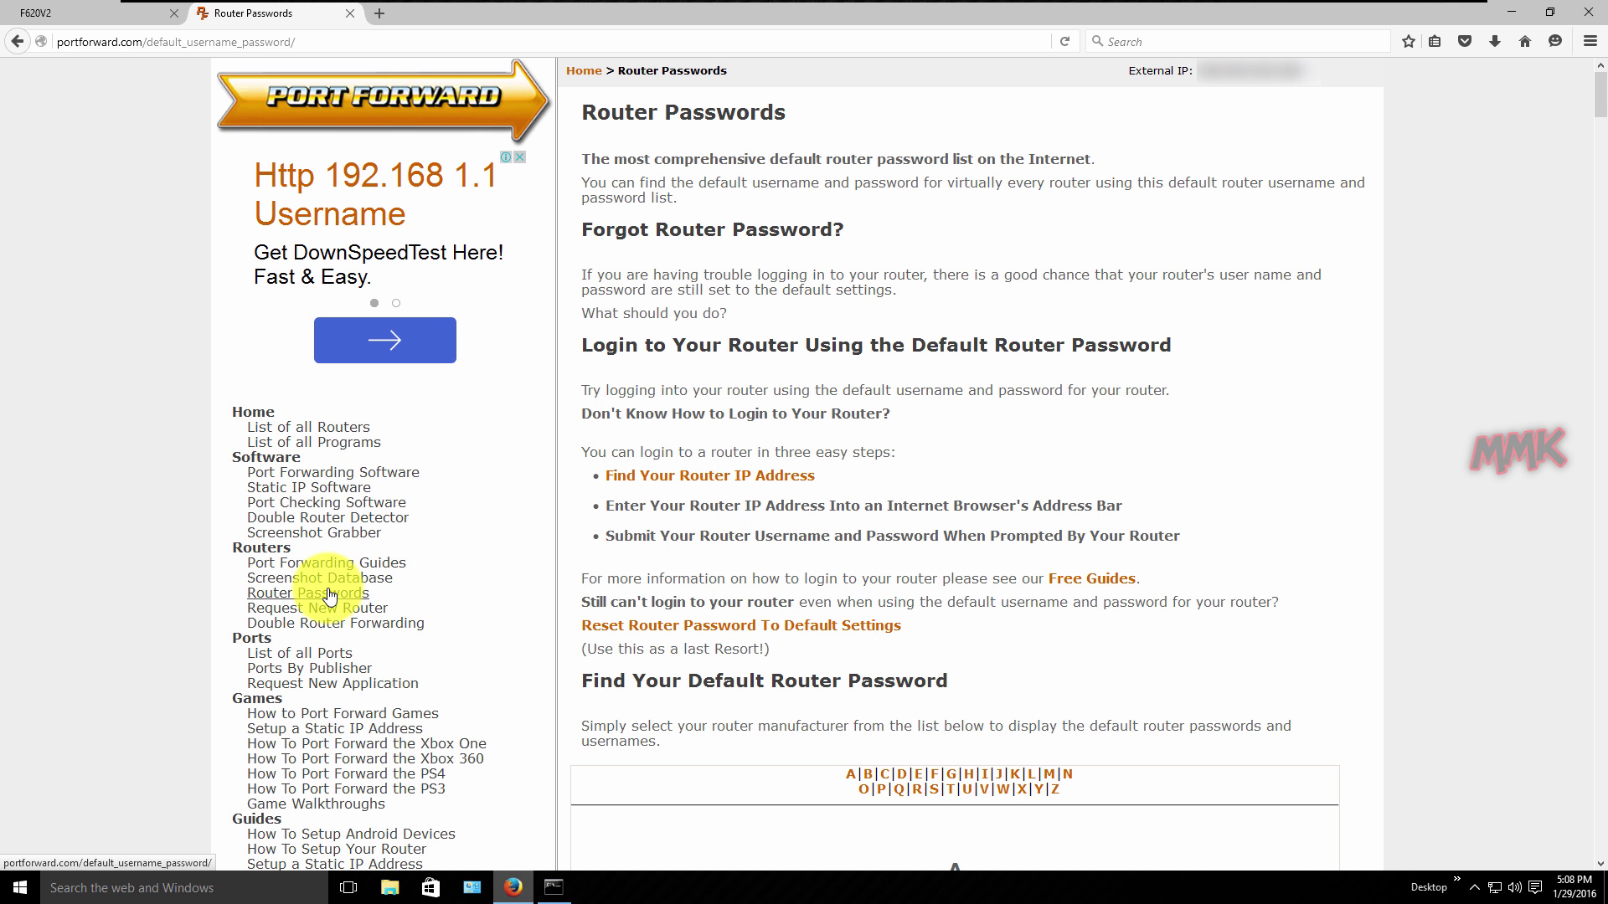
{"action": "scroll", "coordinate": [1120, 638], "scroll_direction": "down", "scroll_amount": 5}
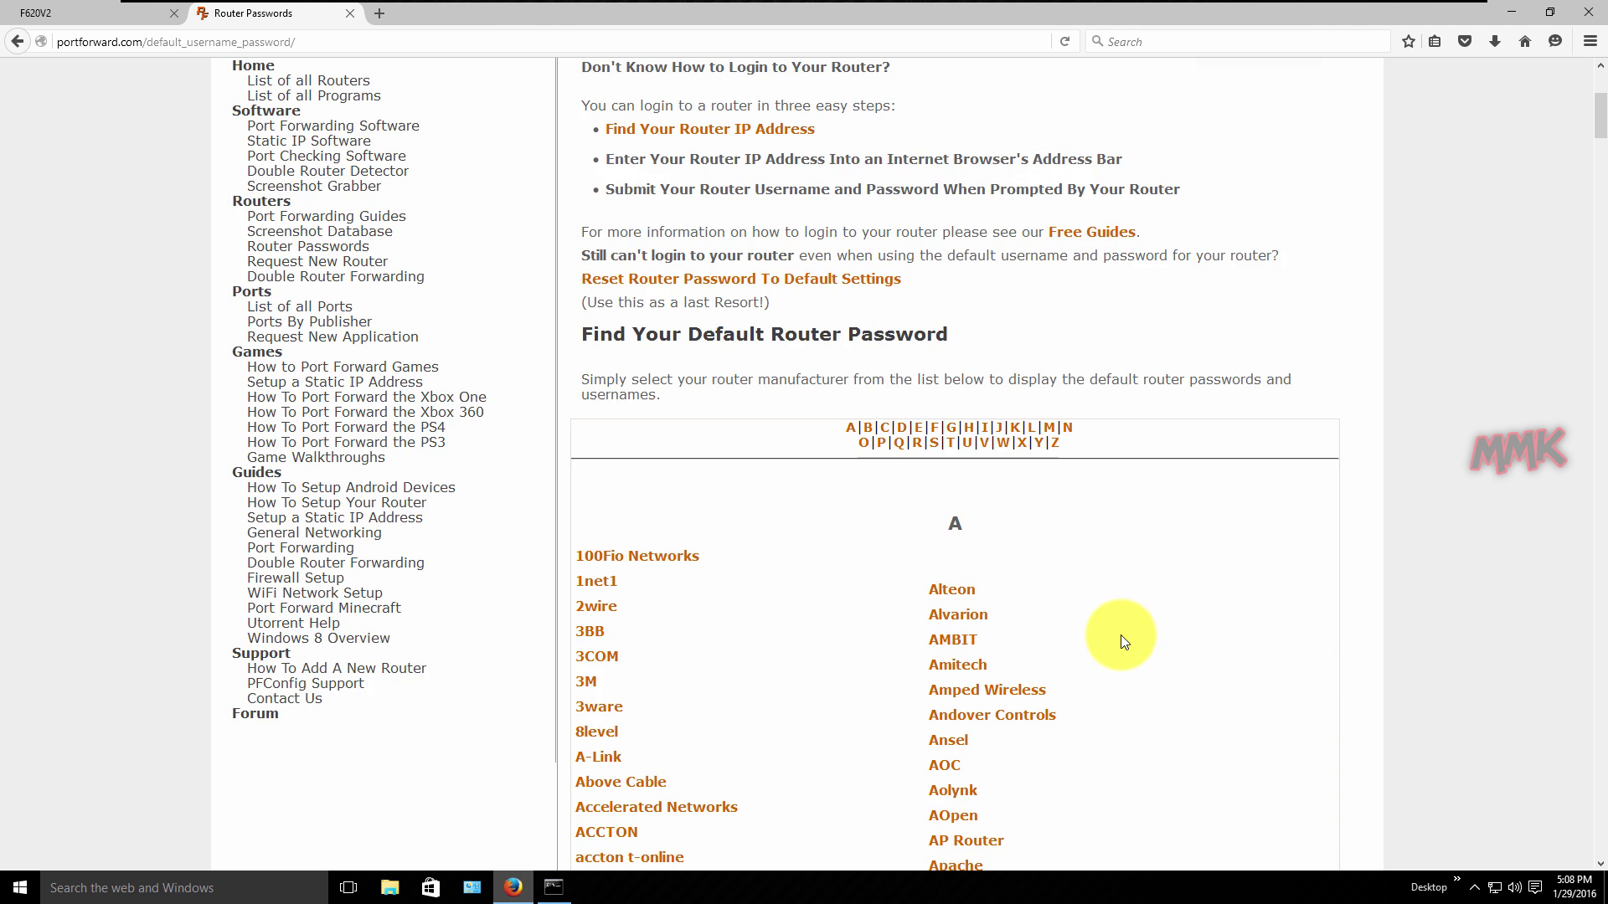
{"action": "scroll", "coordinate": [1122, 641], "scroll_direction": "down", "scroll_amount": 4}
{"action": "middle_click", "coordinate": [1181, 367]}
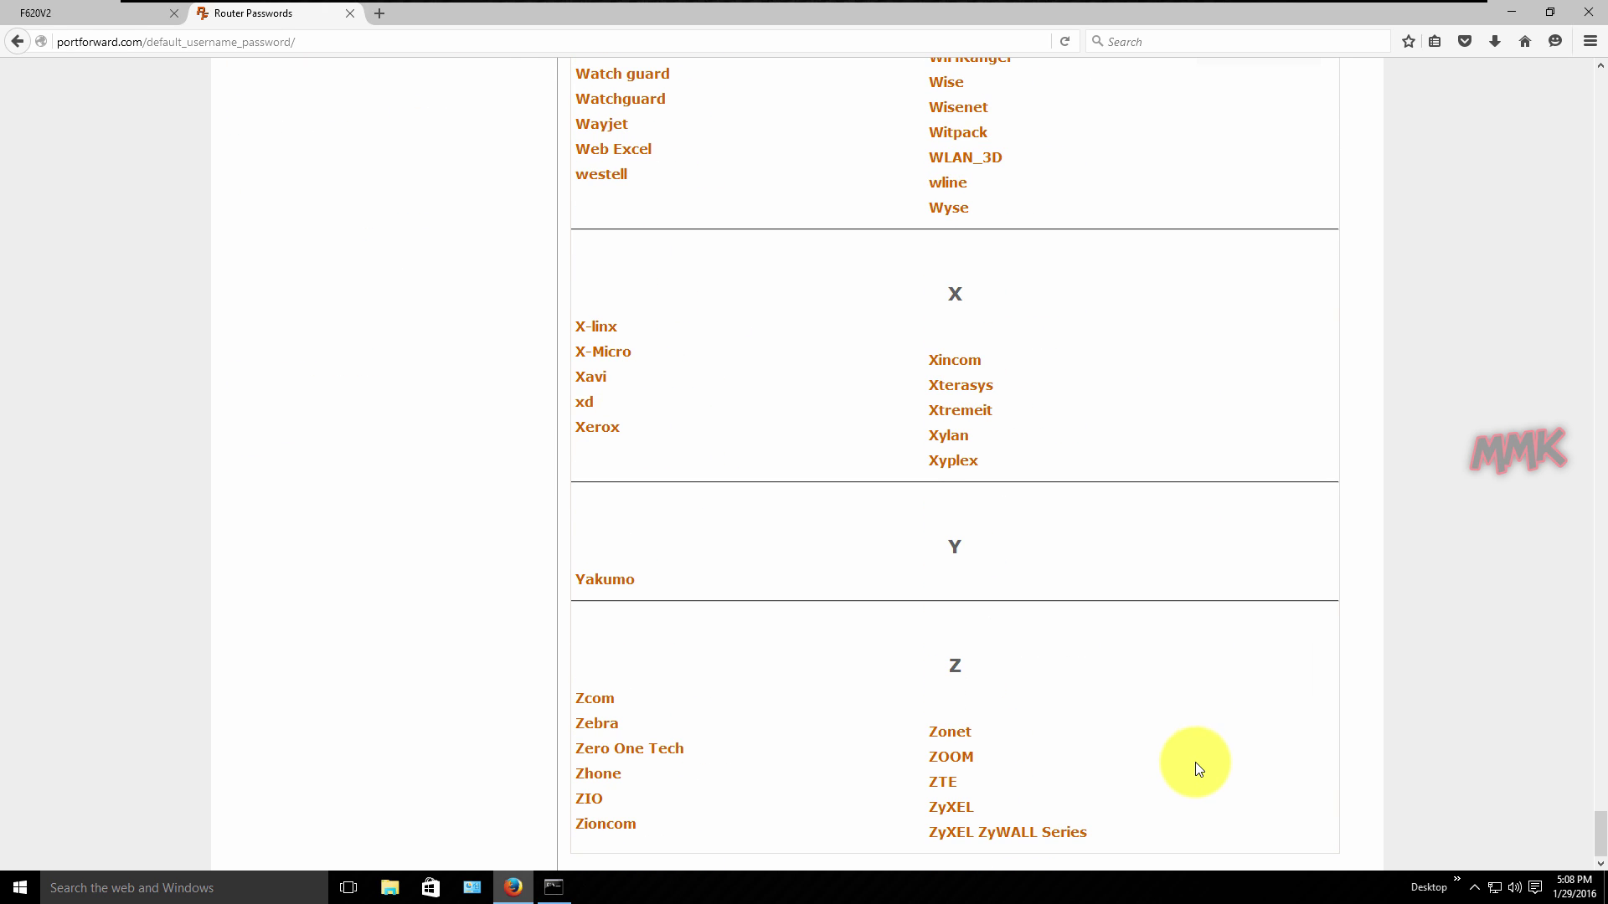
{"action": "left_click", "coordinate": [947, 785]}
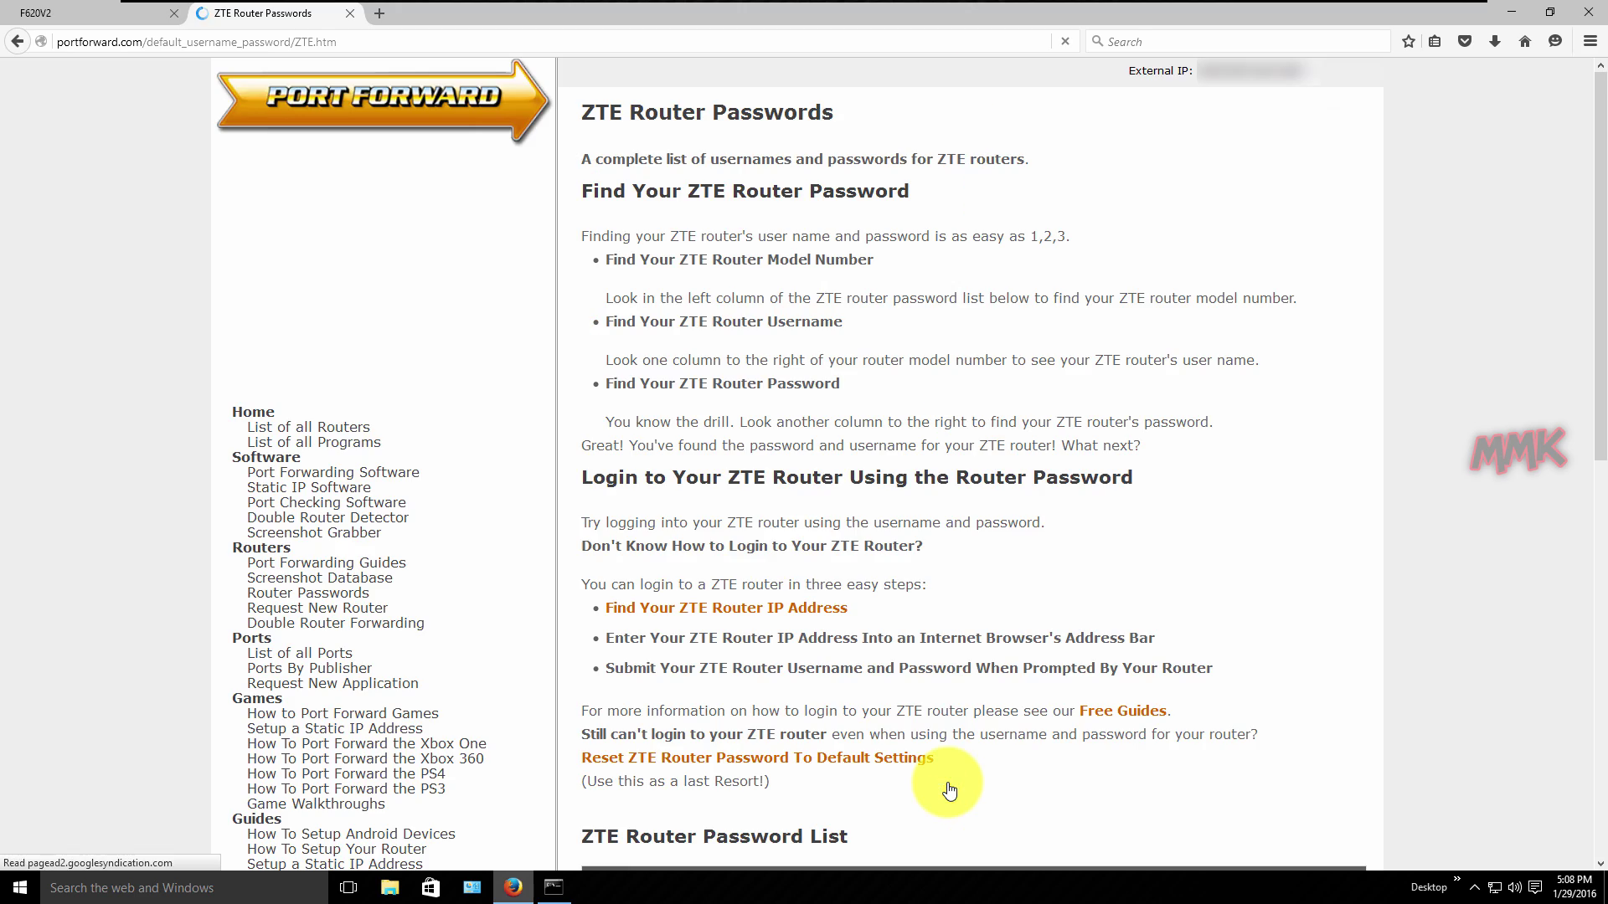
{"action": "scroll", "coordinate": [954, 781], "scroll_direction": "down", "scroll_amount": 5}
{"action": "scroll", "coordinate": [998, 728], "scroll_direction": "down", "scroll_amount": 2}
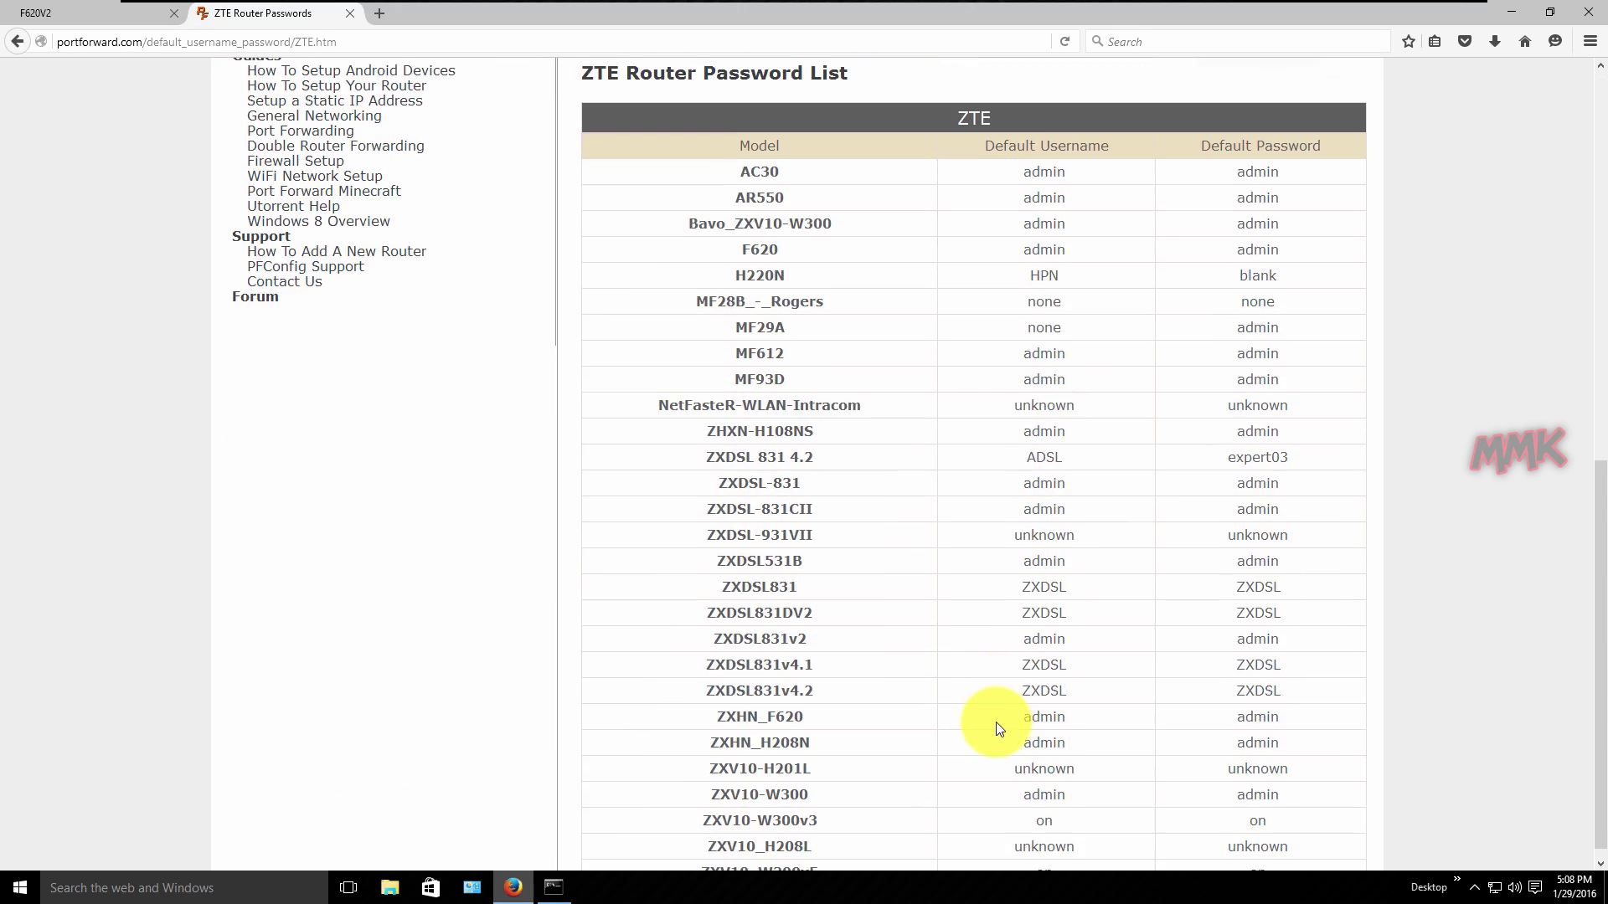
{"action": "scroll", "coordinate": [998, 729], "scroll_direction": "up", "scroll_amount": 2}
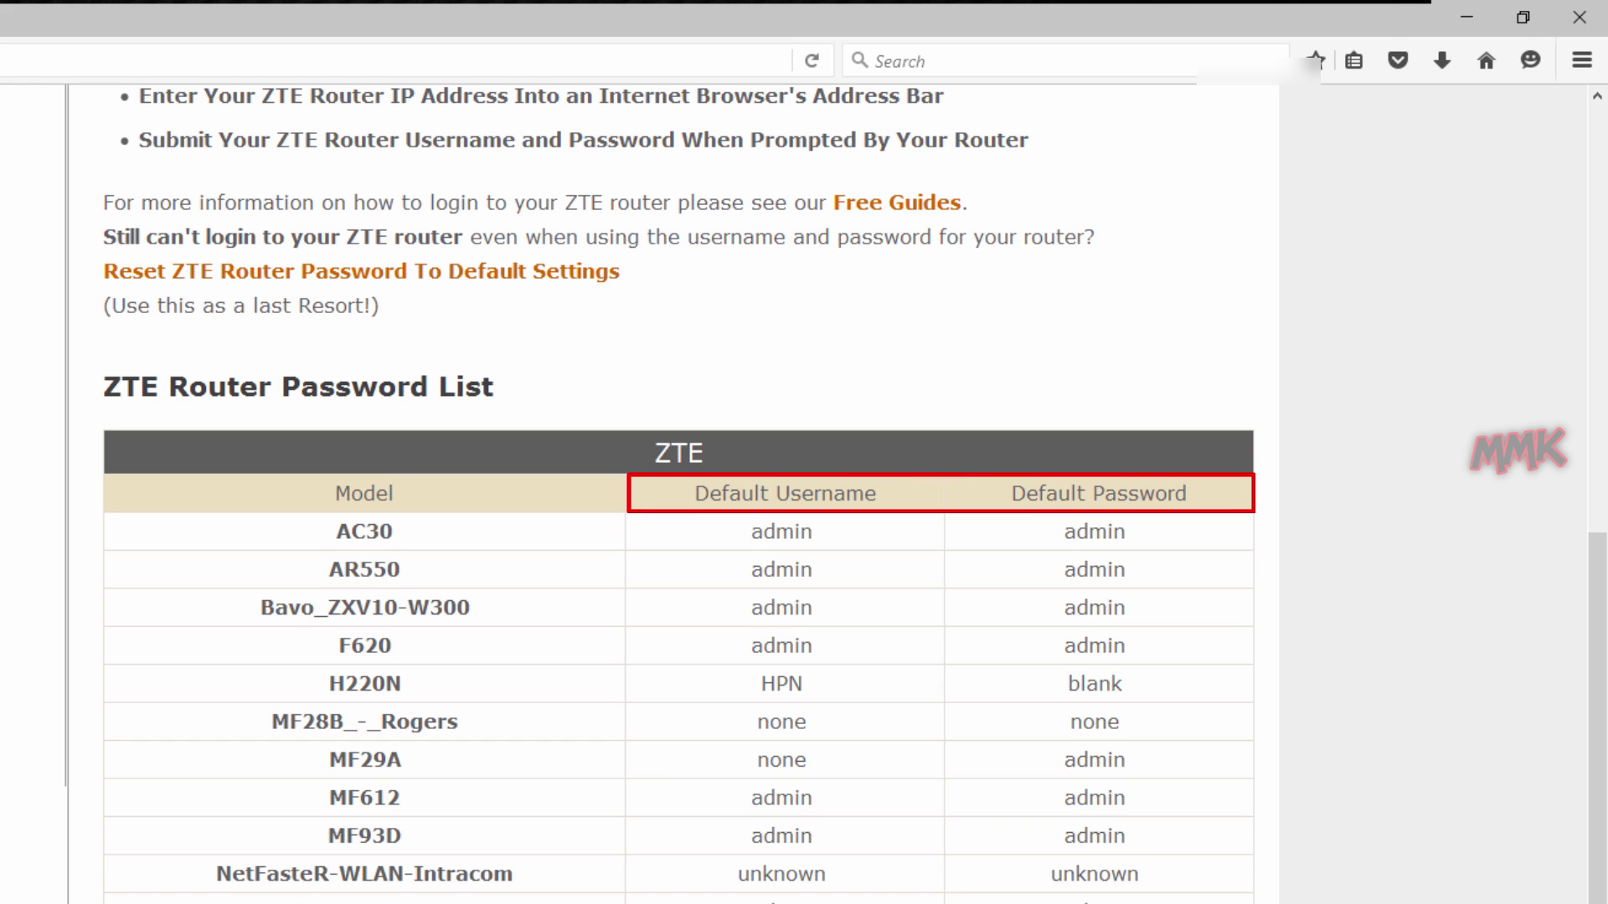
{"action": "scroll", "coordinate": [678, 494], "scroll_direction": "up", "scroll_amount": 3}
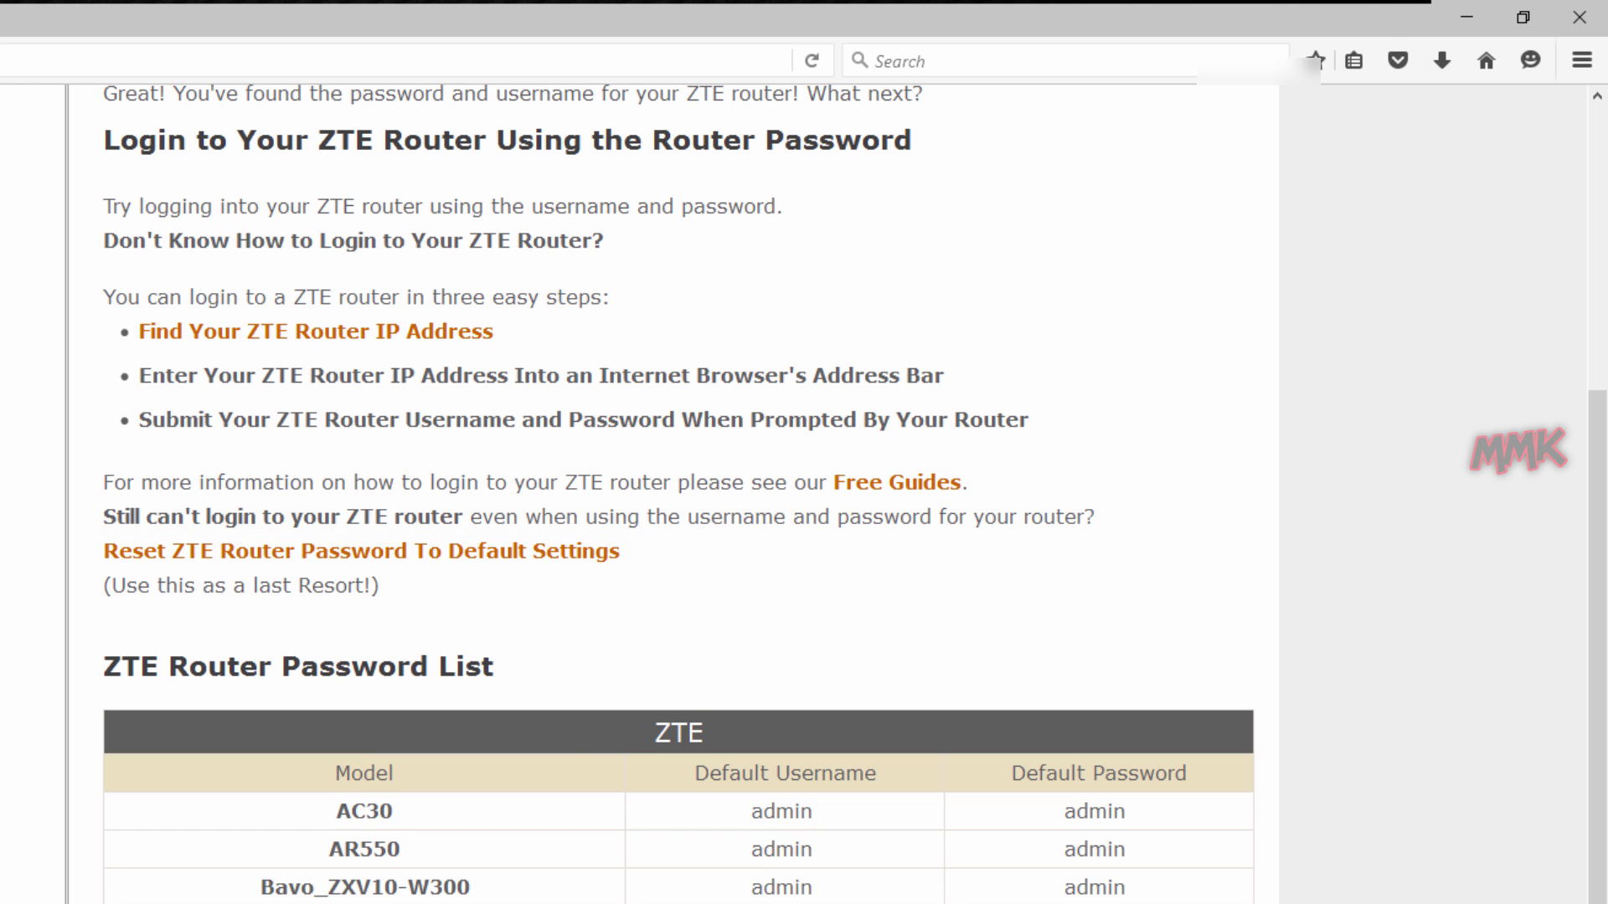
Open the 'Reset ZTE Router Password To Default Settings' guide and skim it
{"action": "left_click", "coordinate": [461, 560]}
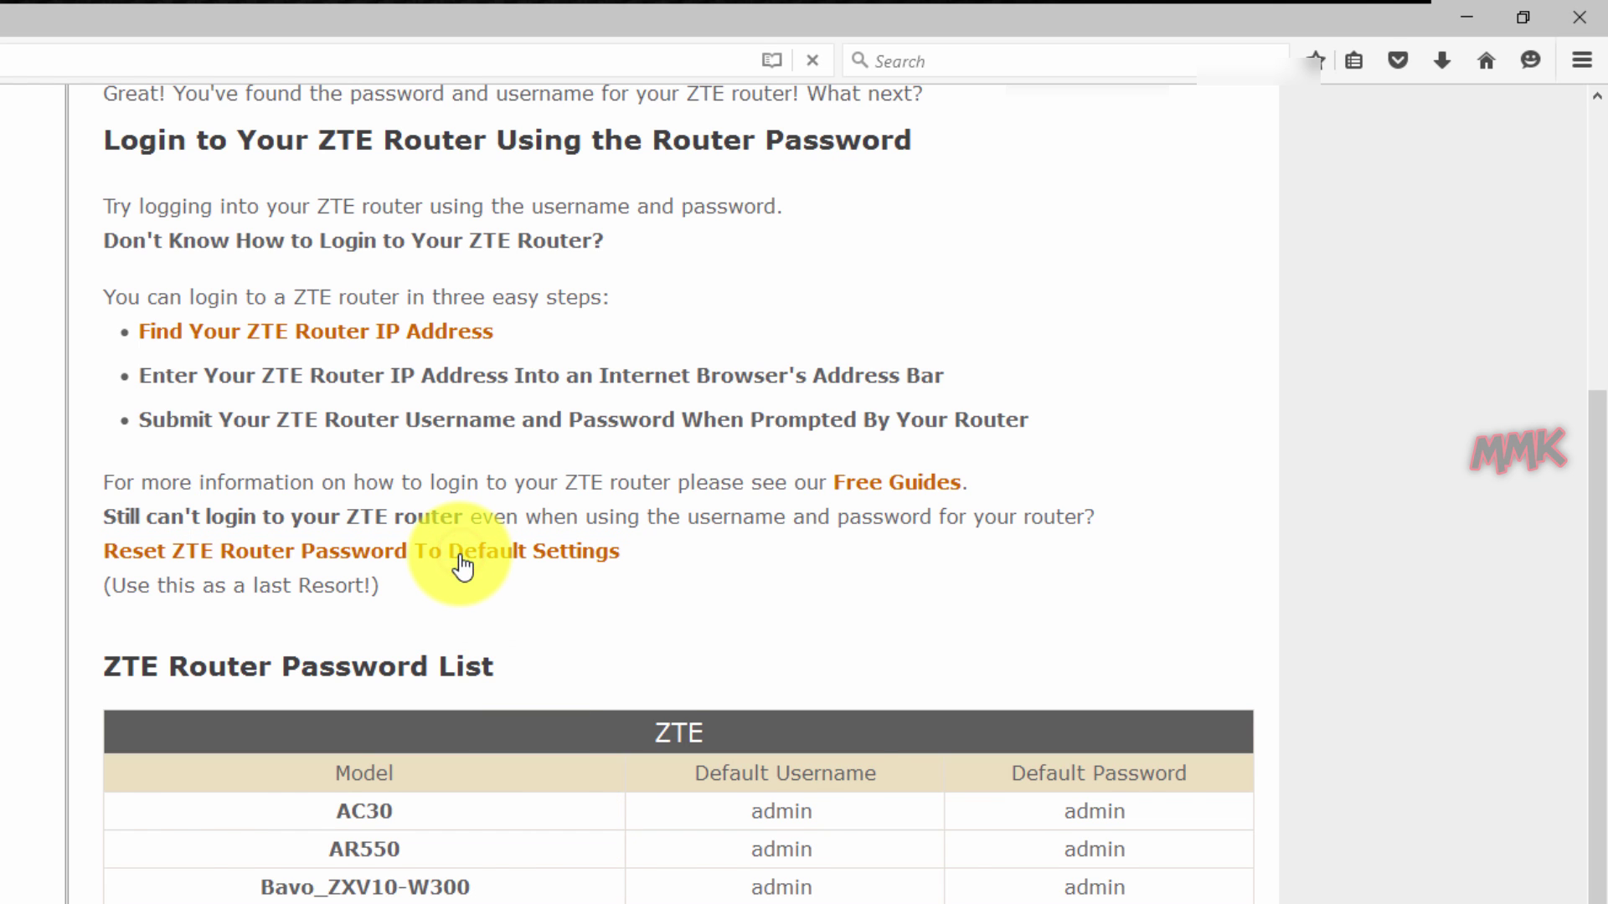
{"action": "scroll", "coordinate": [460, 560], "scroll_direction": "down", "scroll_amount": 8}
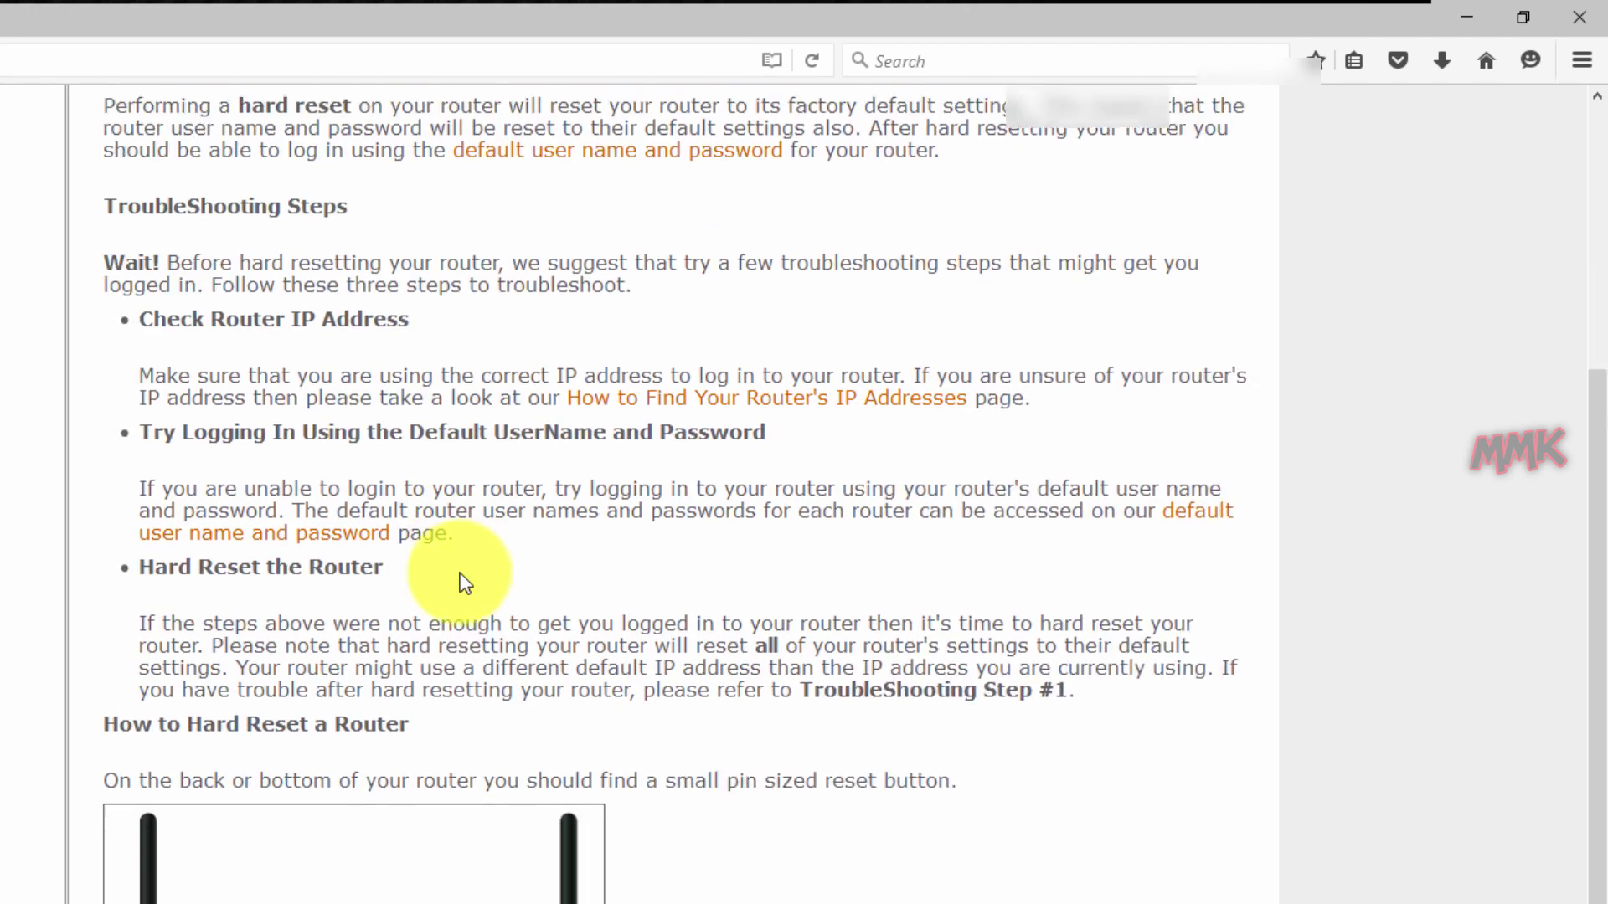
{"action": "scroll", "coordinate": [459, 573], "scroll_direction": "down", "scroll_amount": 3}
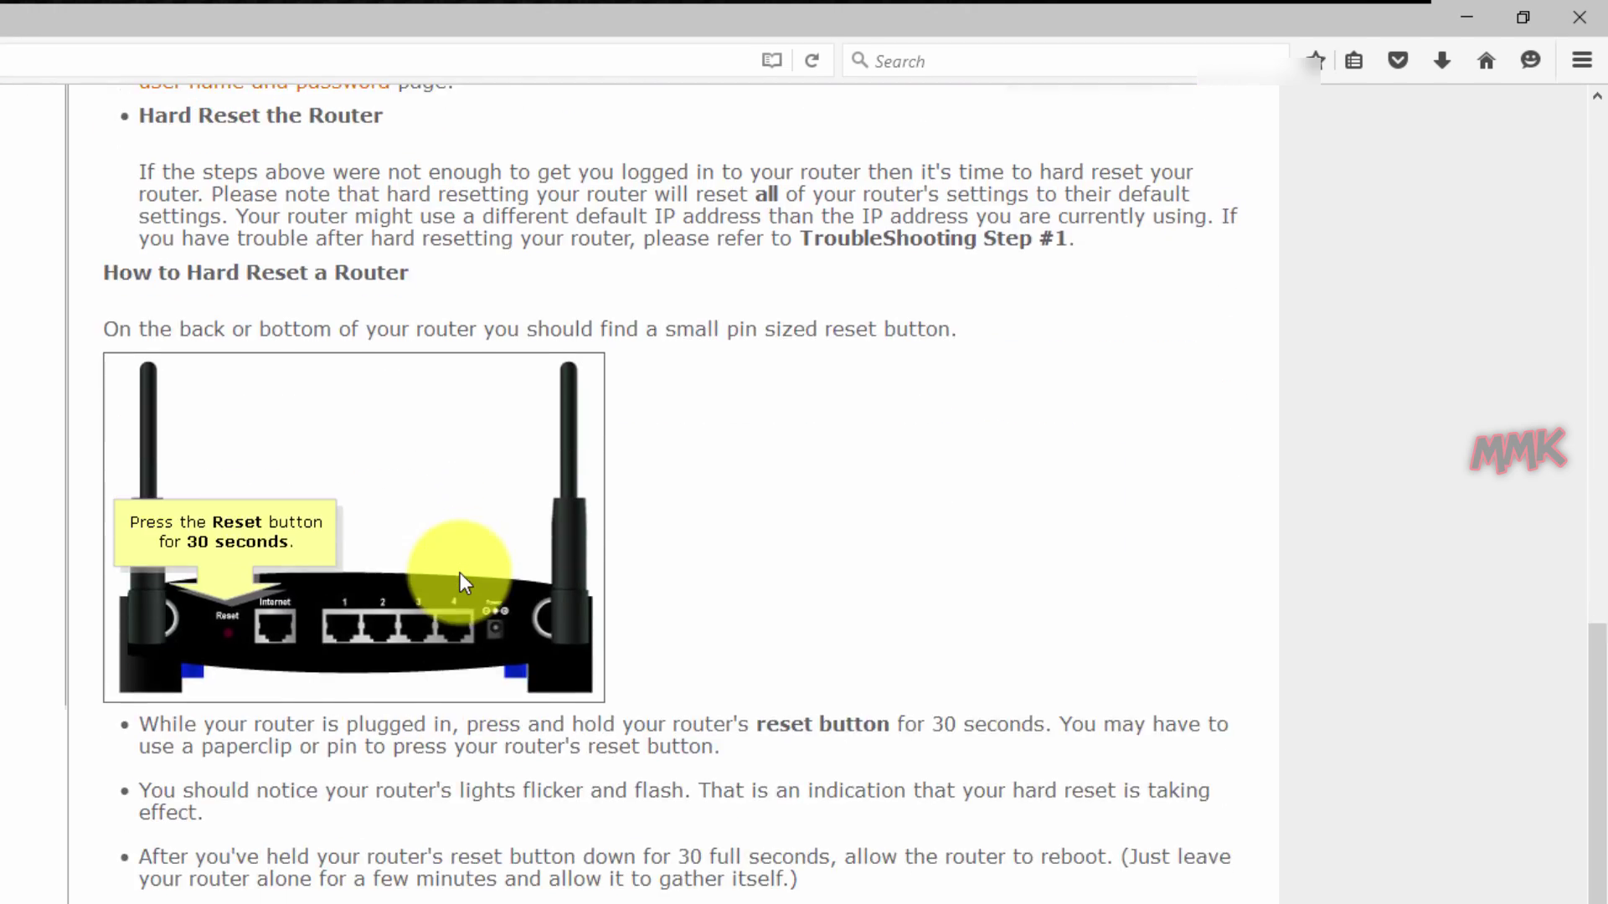
{"action": "scroll", "coordinate": [459, 573], "scroll_direction": "up", "scroll_amount": 9}
{"action": "scroll", "coordinate": [460, 577], "scroll_direction": "up", "scroll_amount": 1}
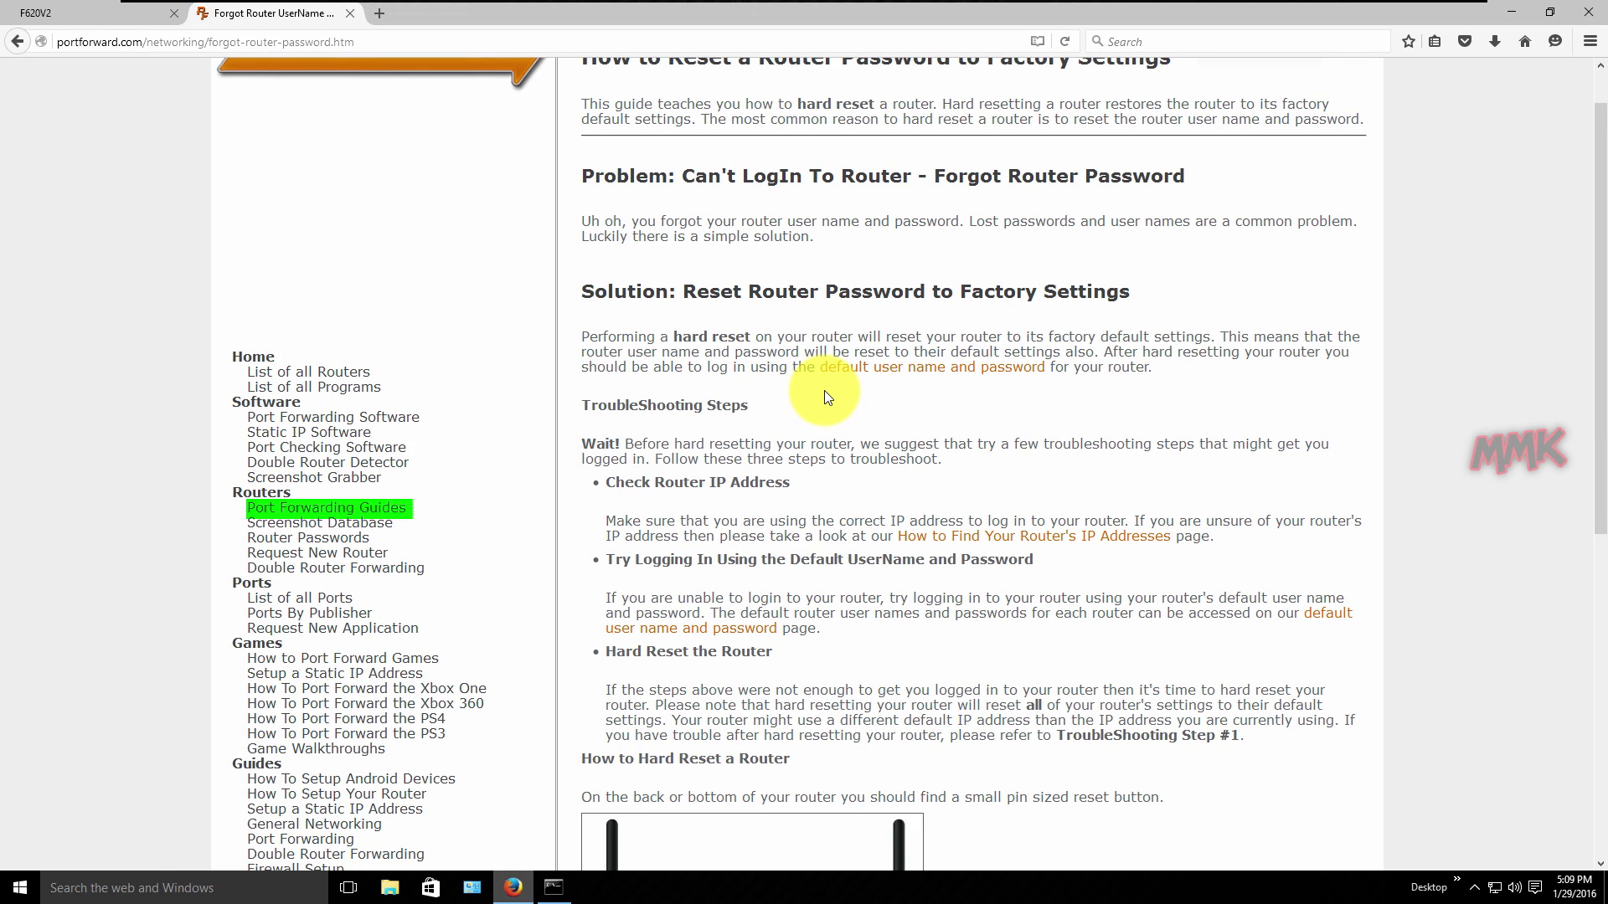
Browse Port Forwarding Guides to the ZTE ZXHN H108N router, dismissing an advert
{"action": "left_click", "coordinate": [366, 508]}
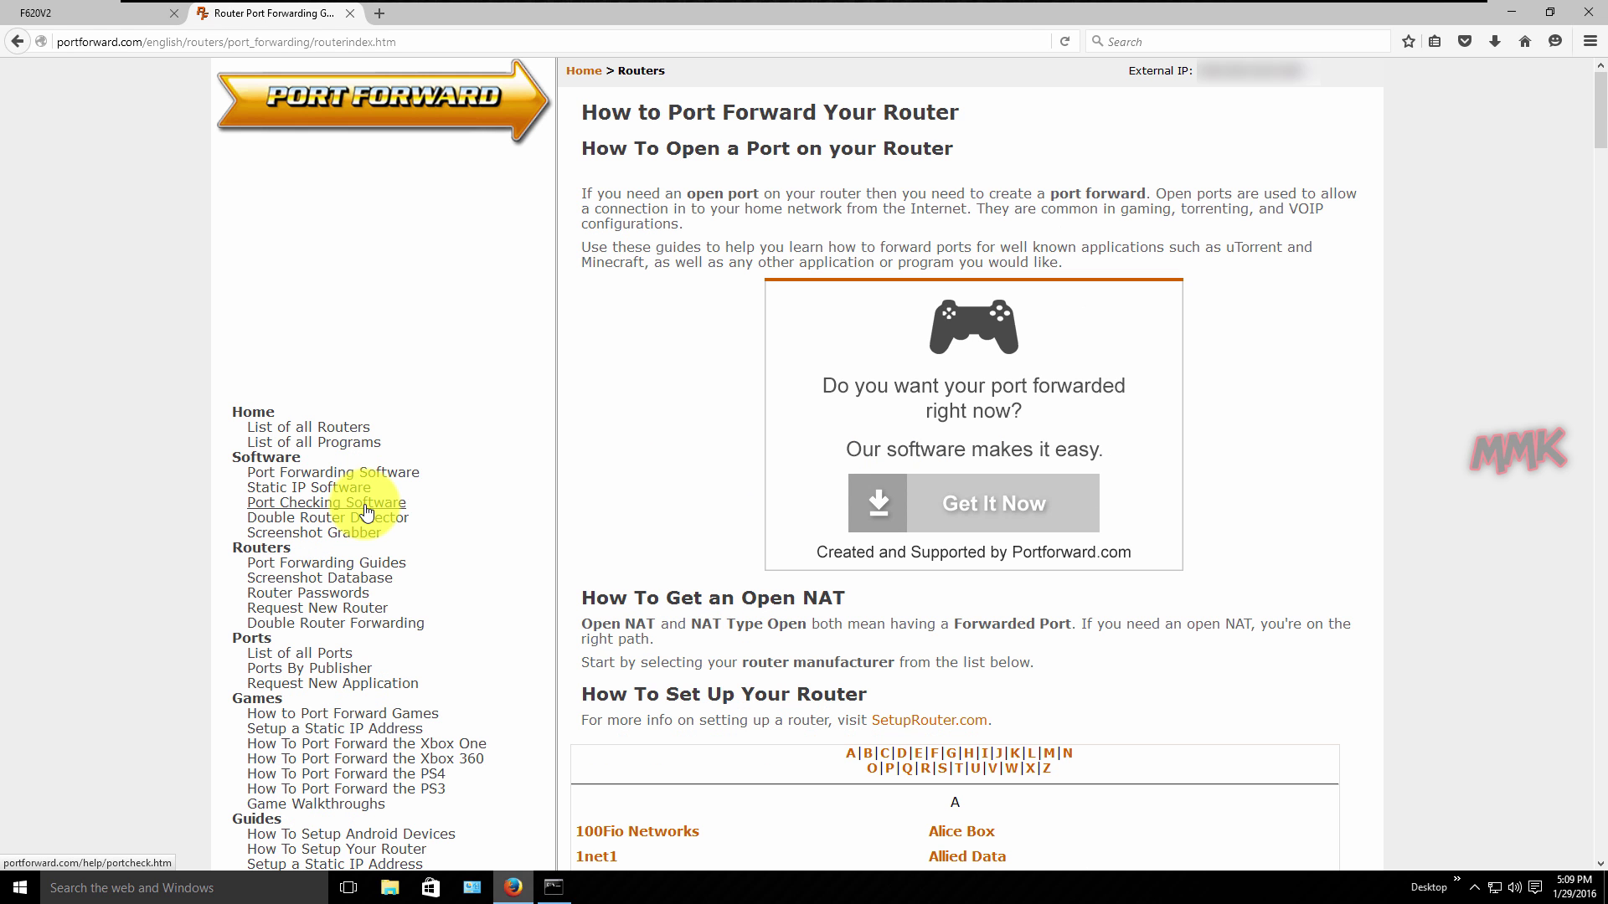
{"action": "scroll", "coordinate": [686, 481], "scroll_direction": "down", "scroll_amount": 7}
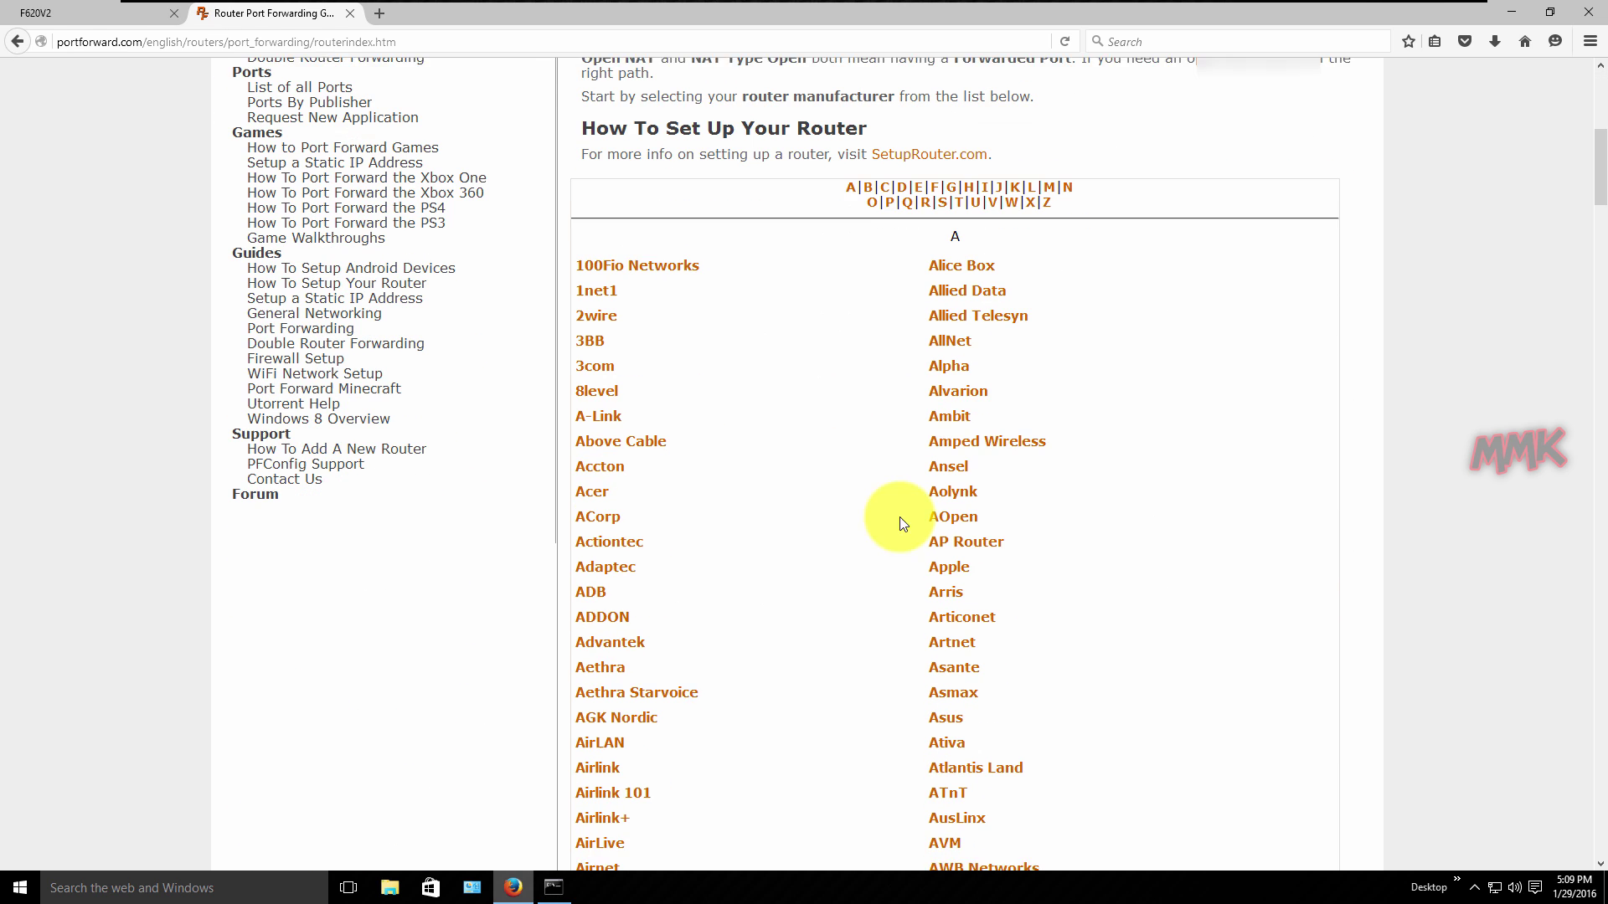
{"action": "middle_click", "coordinate": [1195, 392]}
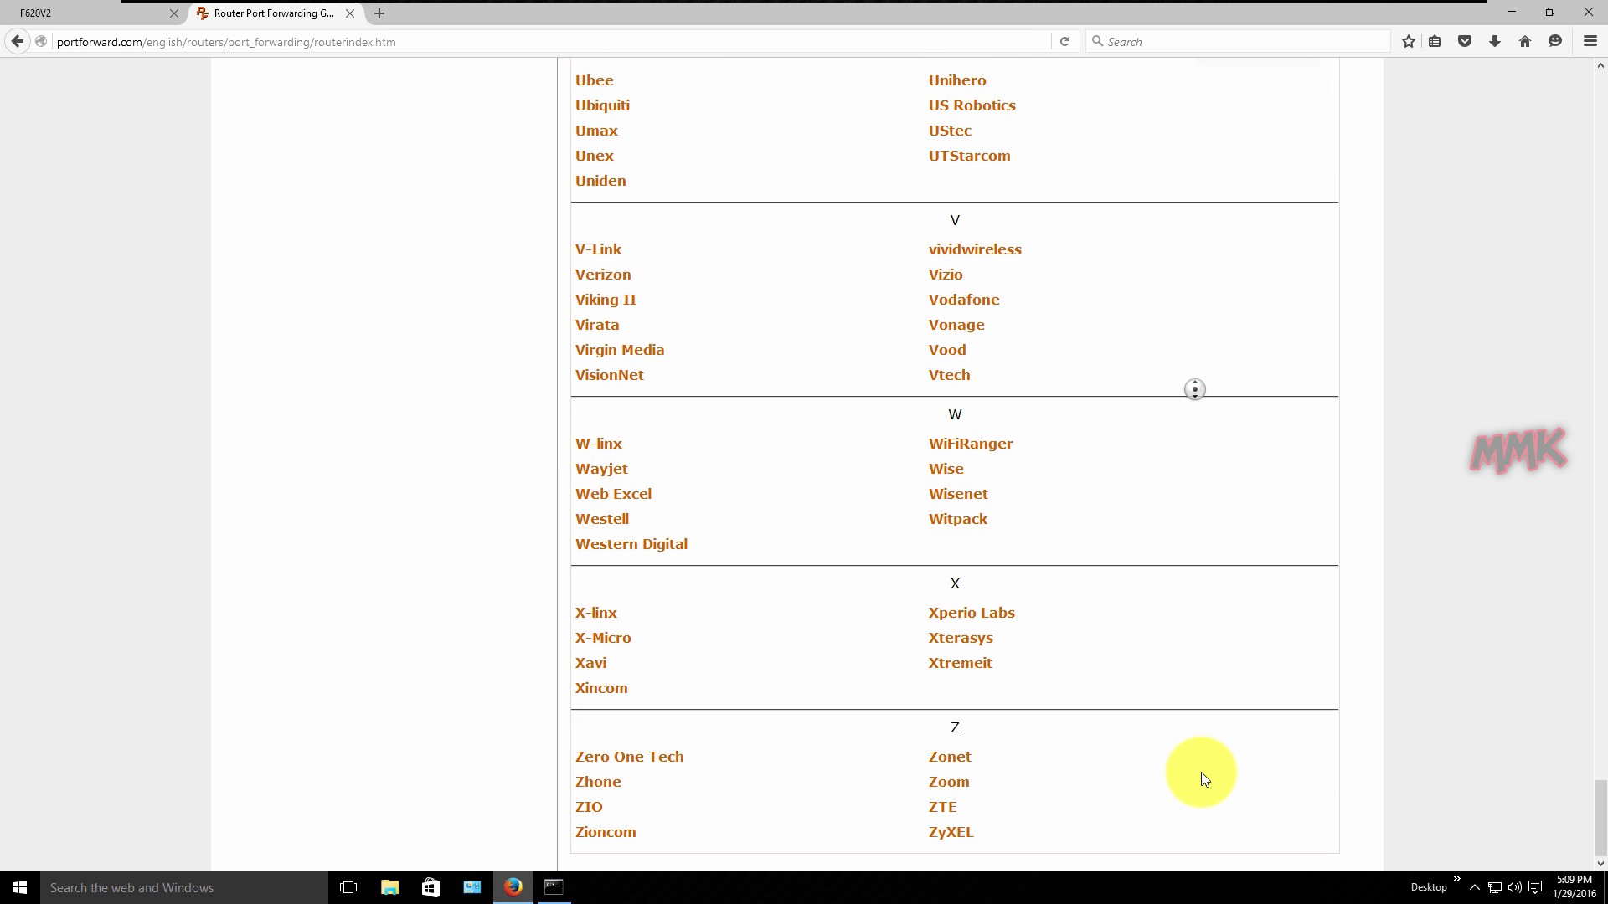
{"action": "left_click", "coordinate": [1201, 774]}
{"action": "left_click", "coordinate": [944, 808]}
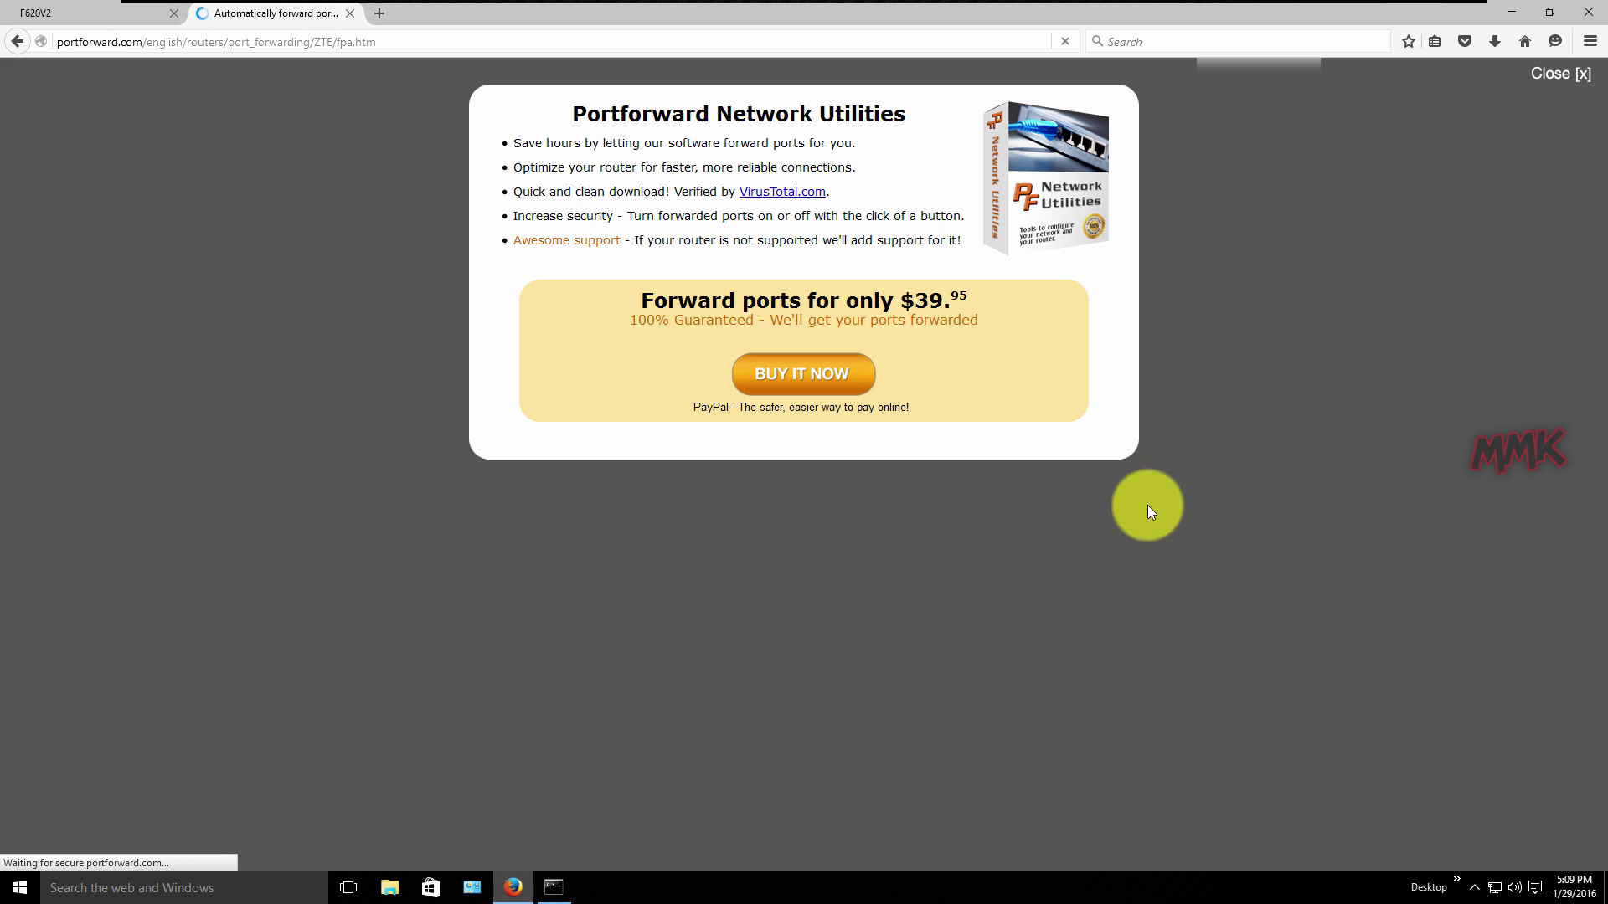
{"action": "left_click", "coordinate": [1549, 73]}
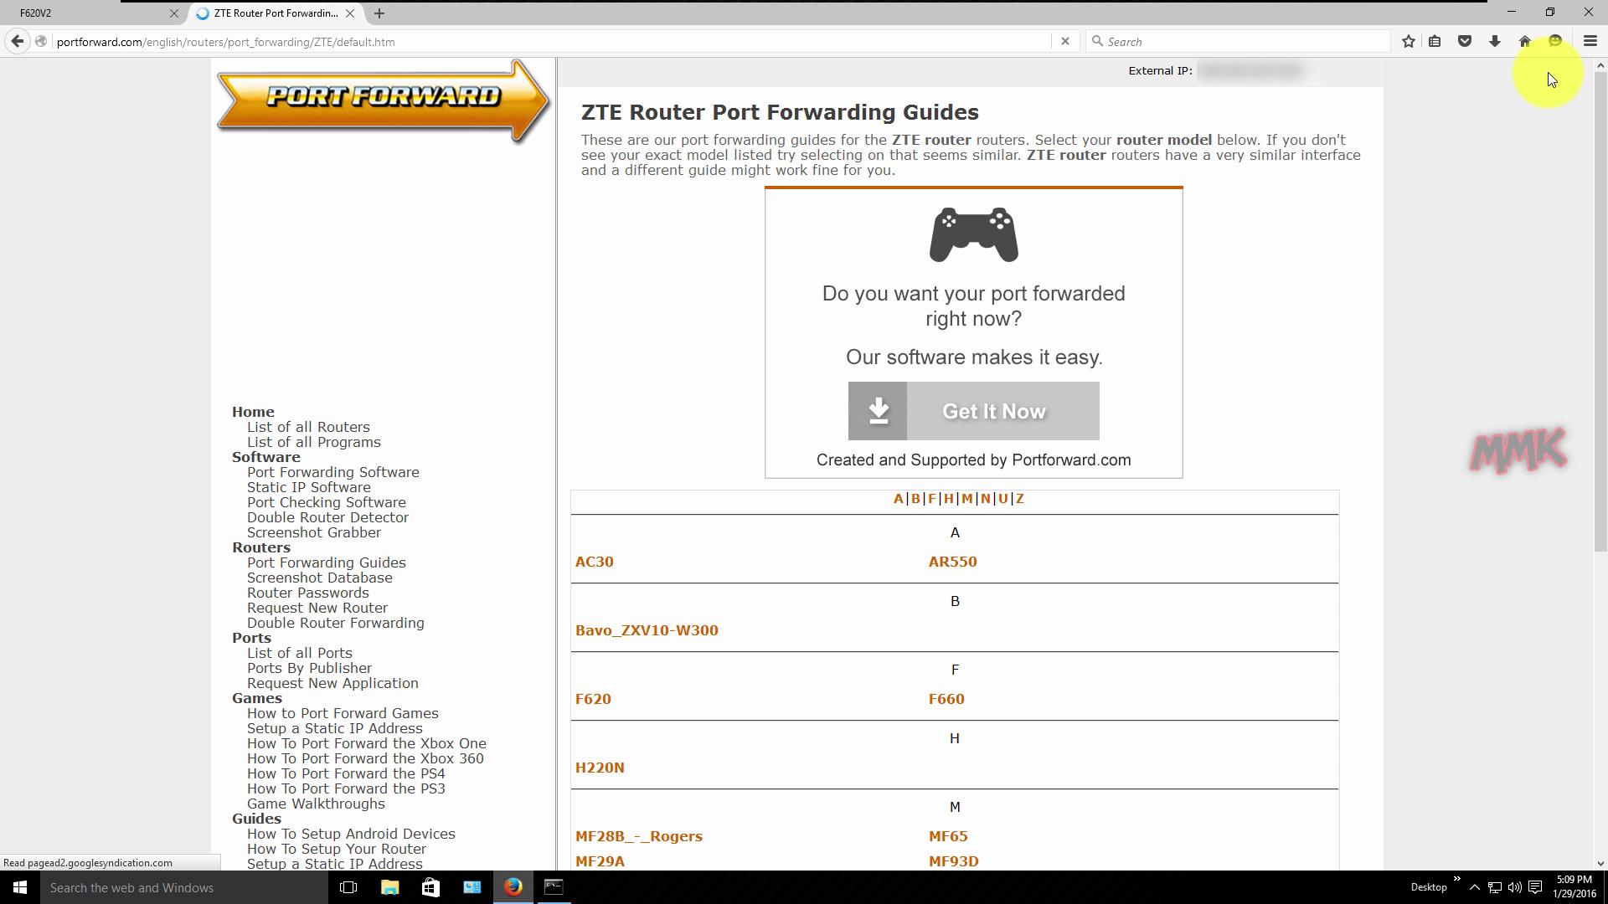
{"action": "scroll", "coordinate": [1187, 565], "scroll_direction": "down", "scroll_amount": 5}
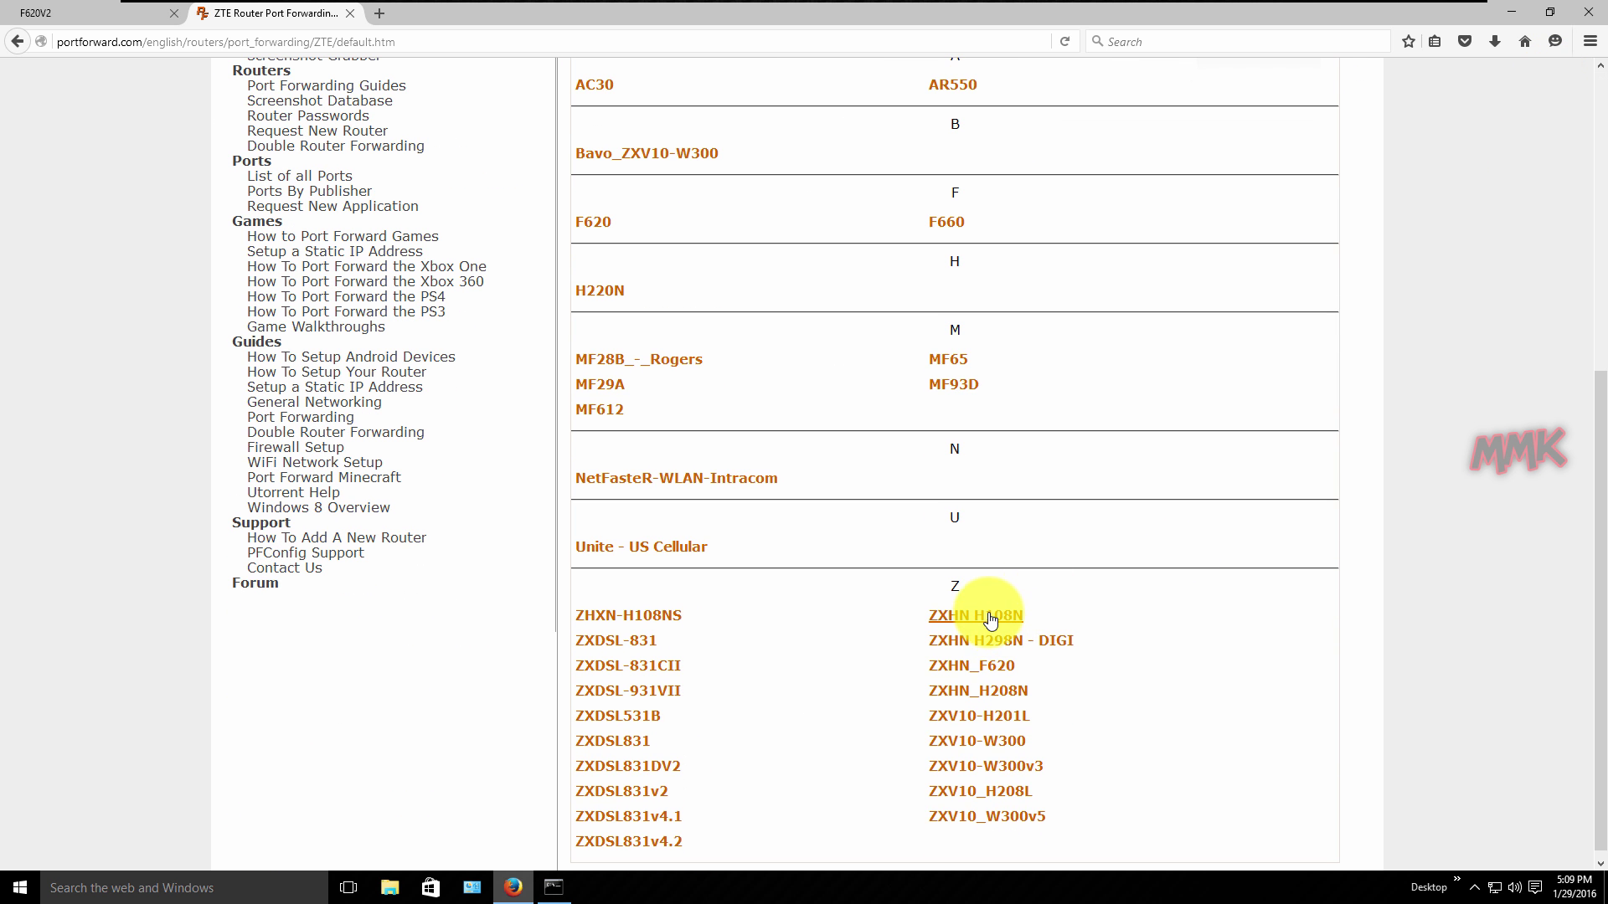
{"action": "left_click", "coordinate": [988, 618]}
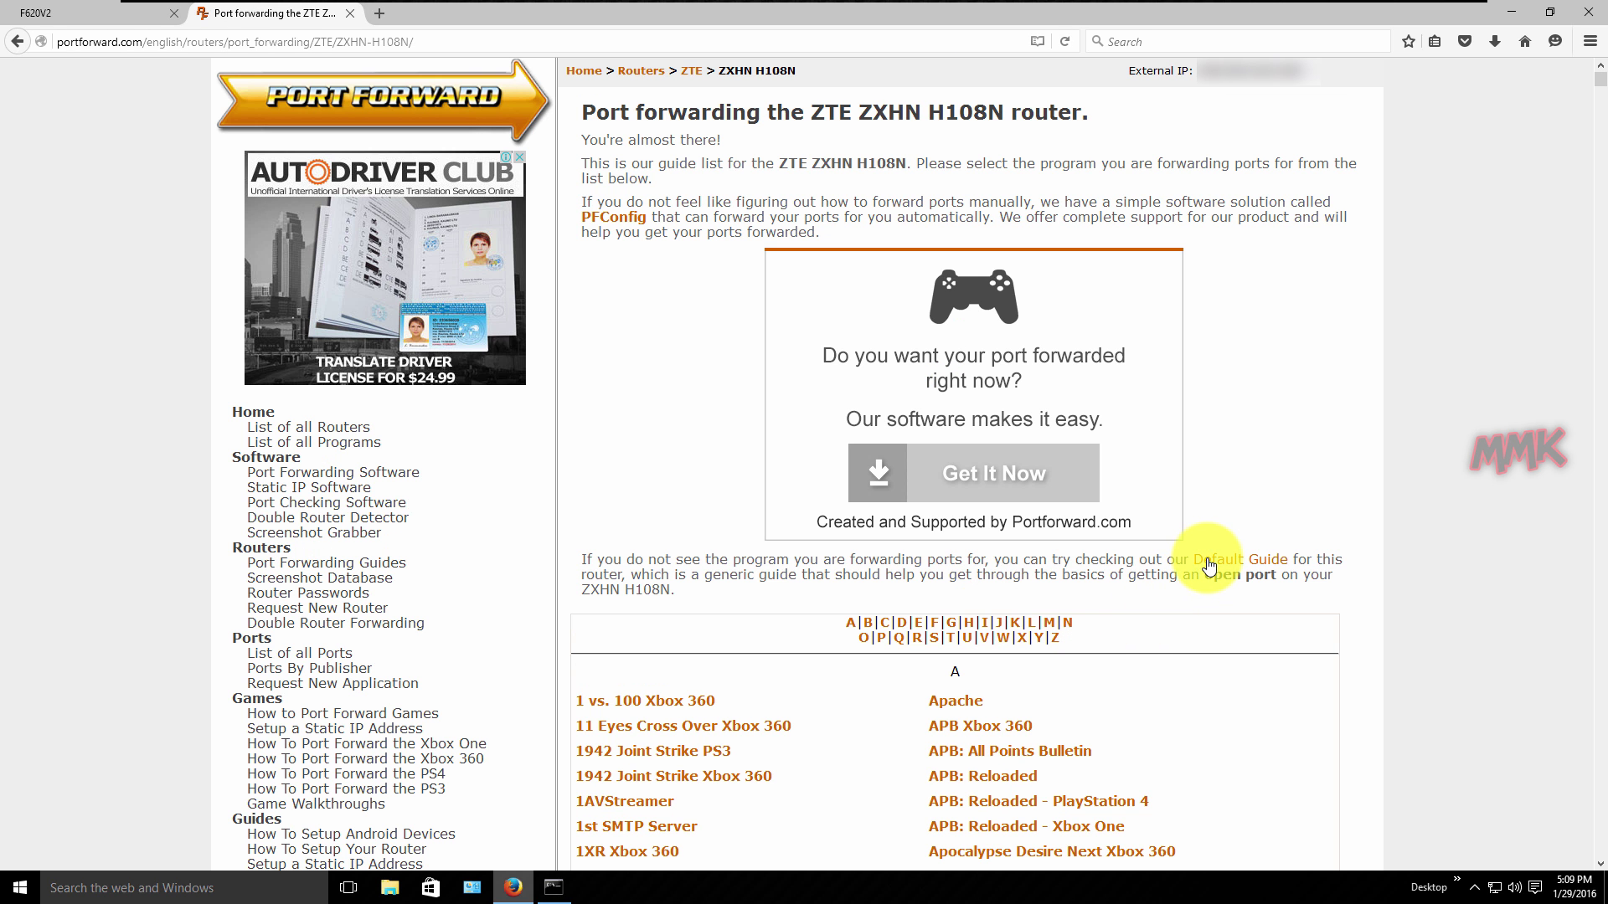
Open the ZXHN H108N Default Guide and scroll through its forwarding instructions
{"action": "left_click", "coordinate": [1225, 561]}
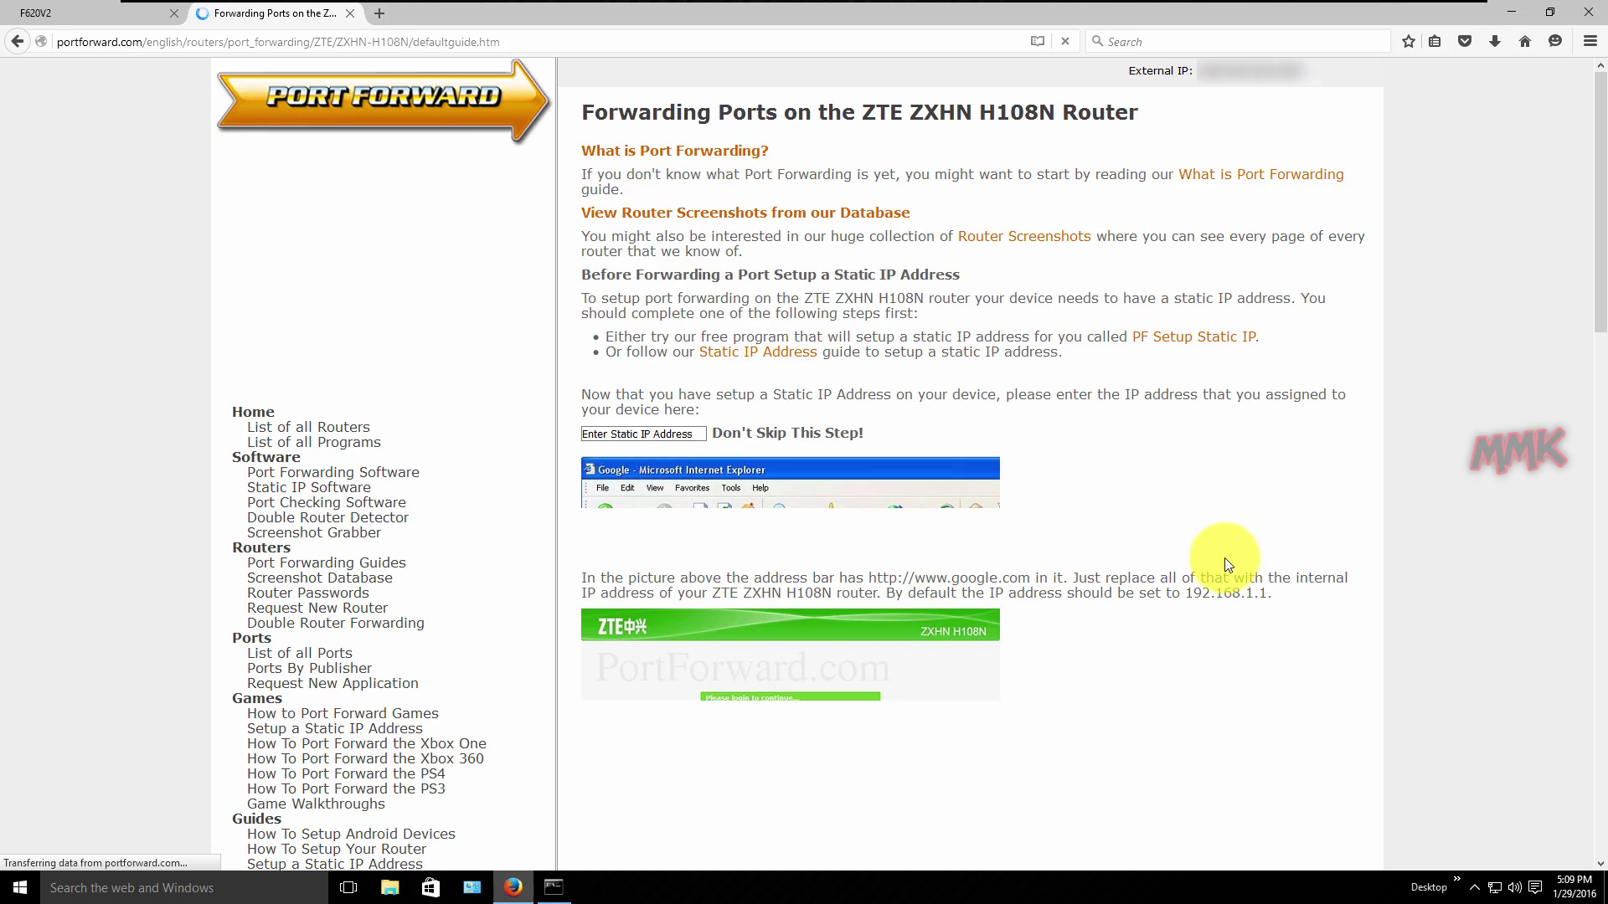
{"action": "scroll", "coordinate": [1168, 576], "scroll_direction": "down", "scroll_amount": 5}
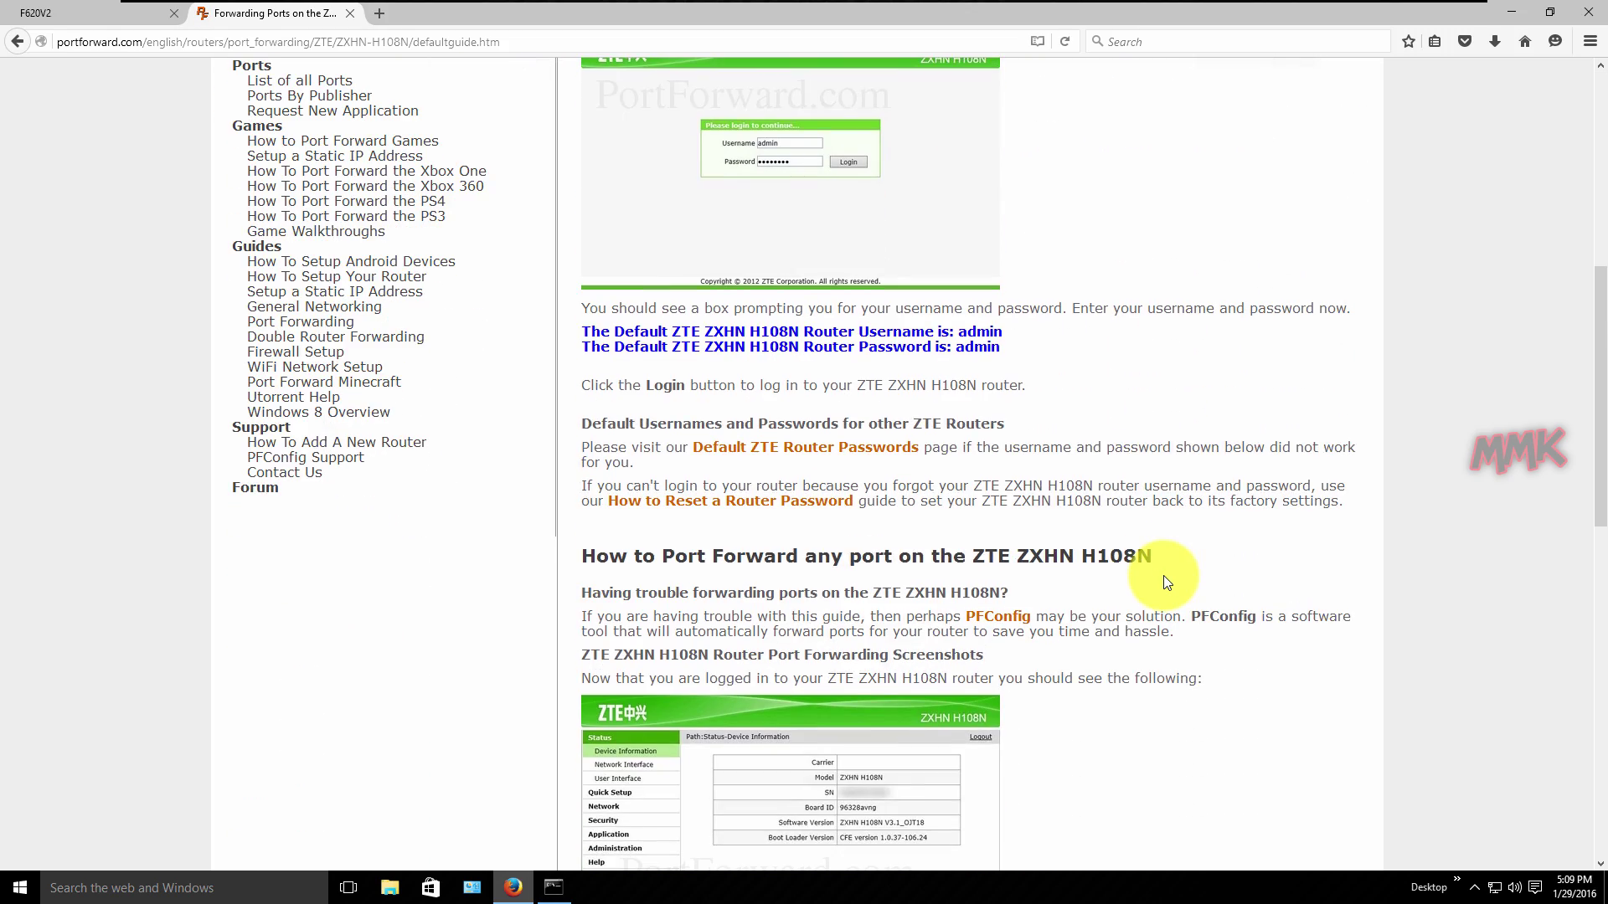
{"action": "scroll", "coordinate": [1166, 580], "scroll_direction": "down", "scroll_amount": 3}
{"action": "scroll", "coordinate": [1163, 575], "scroll_direction": "down", "scroll_amount": 8}
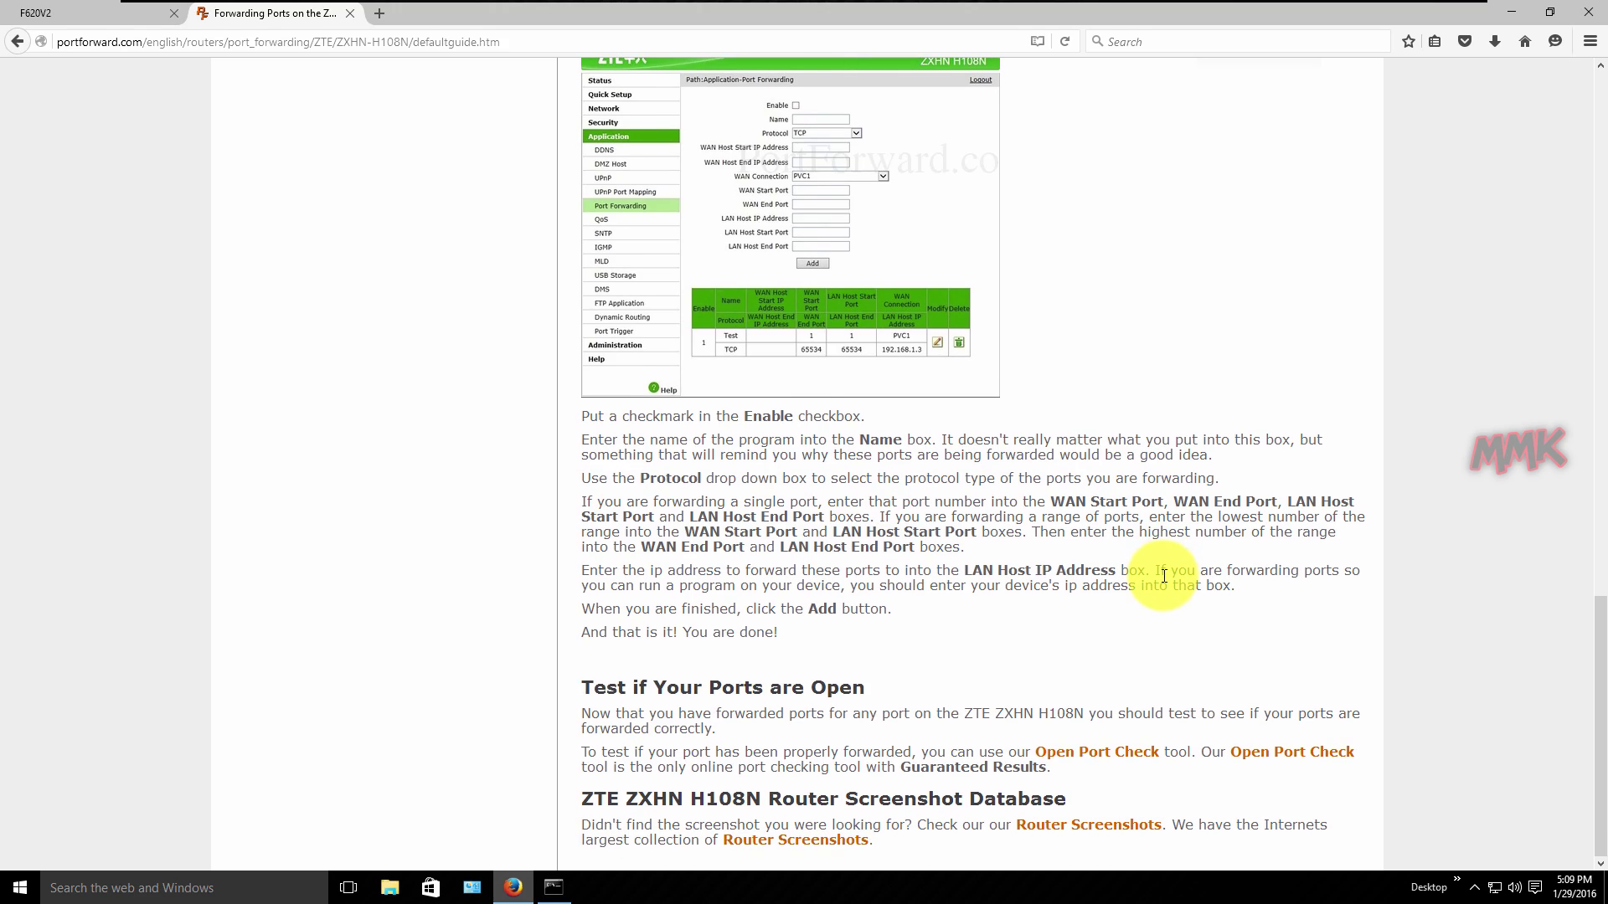
{"action": "scroll", "coordinate": [1162, 575], "scroll_direction": "up", "scroll_amount": 12}
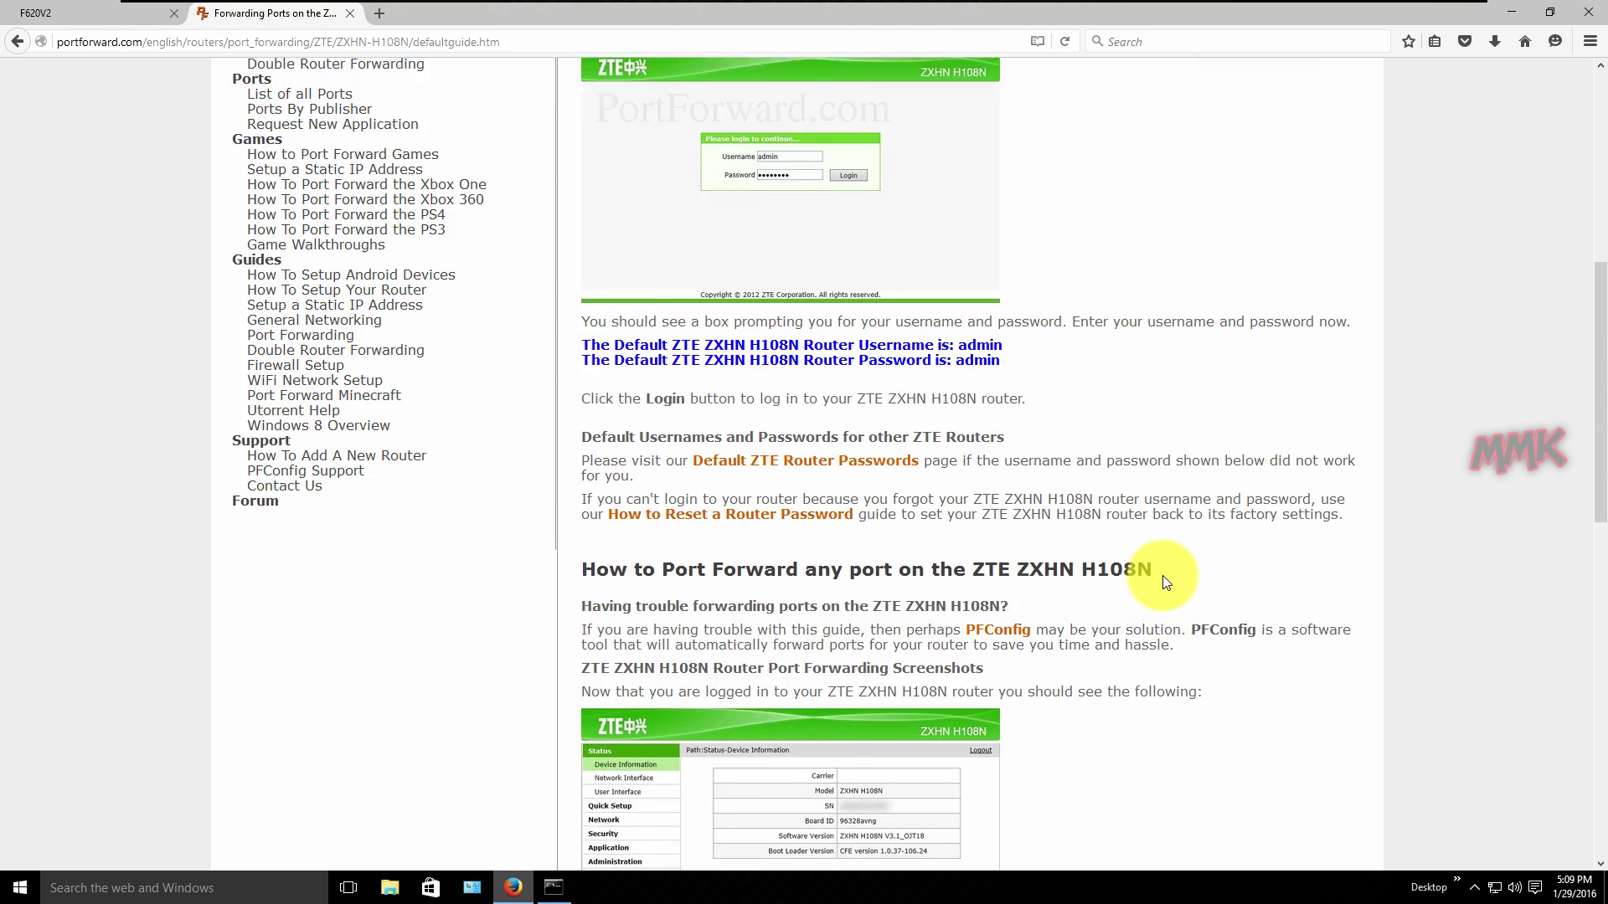
{"action": "scroll", "coordinate": [1162, 575], "scroll_direction": "up", "scroll_amount": 6}
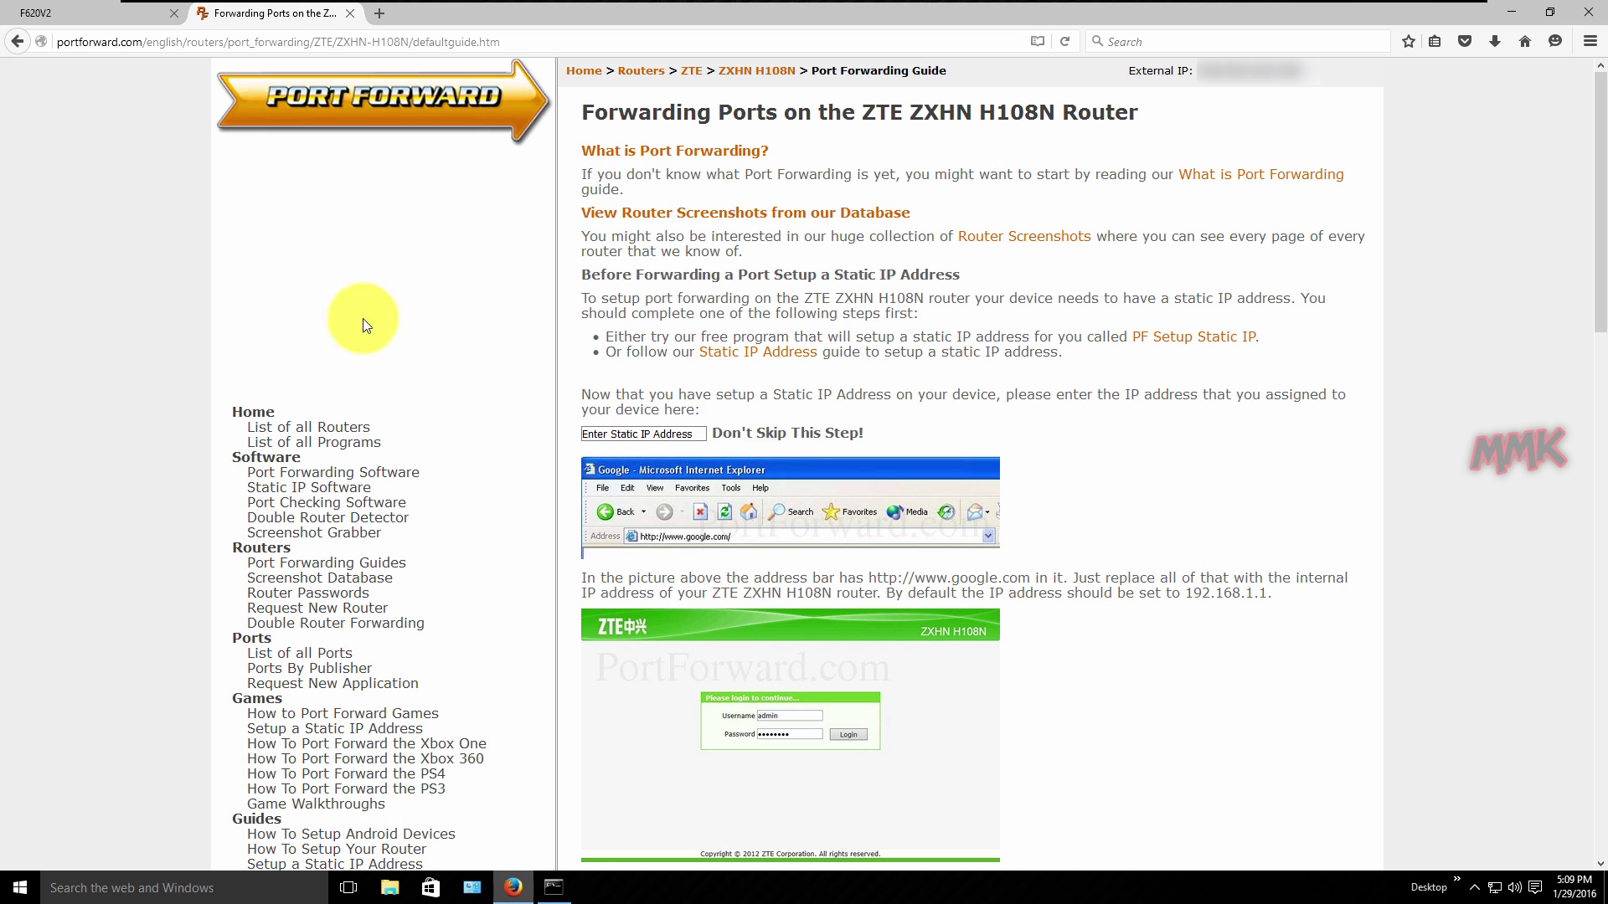
Return to the 192.168.1.1 tab, sign in with the router's admin credentials, and let Firefox remember them
{"action": "left_click", "coordinate": [123, 13]}
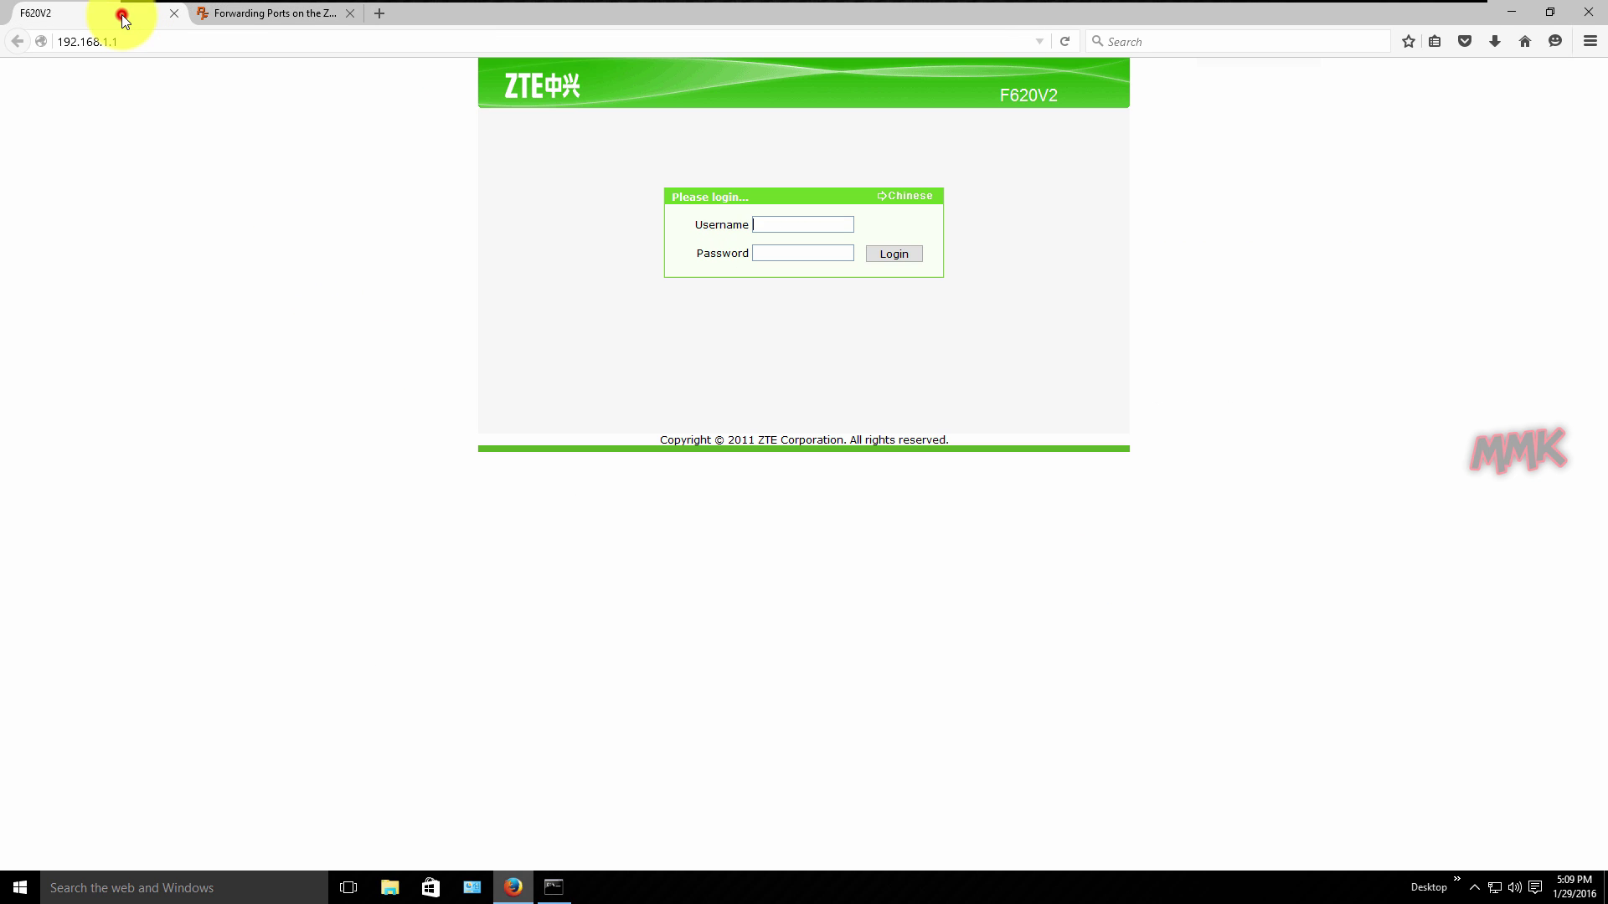
{"action": "type", "text": "admin"}
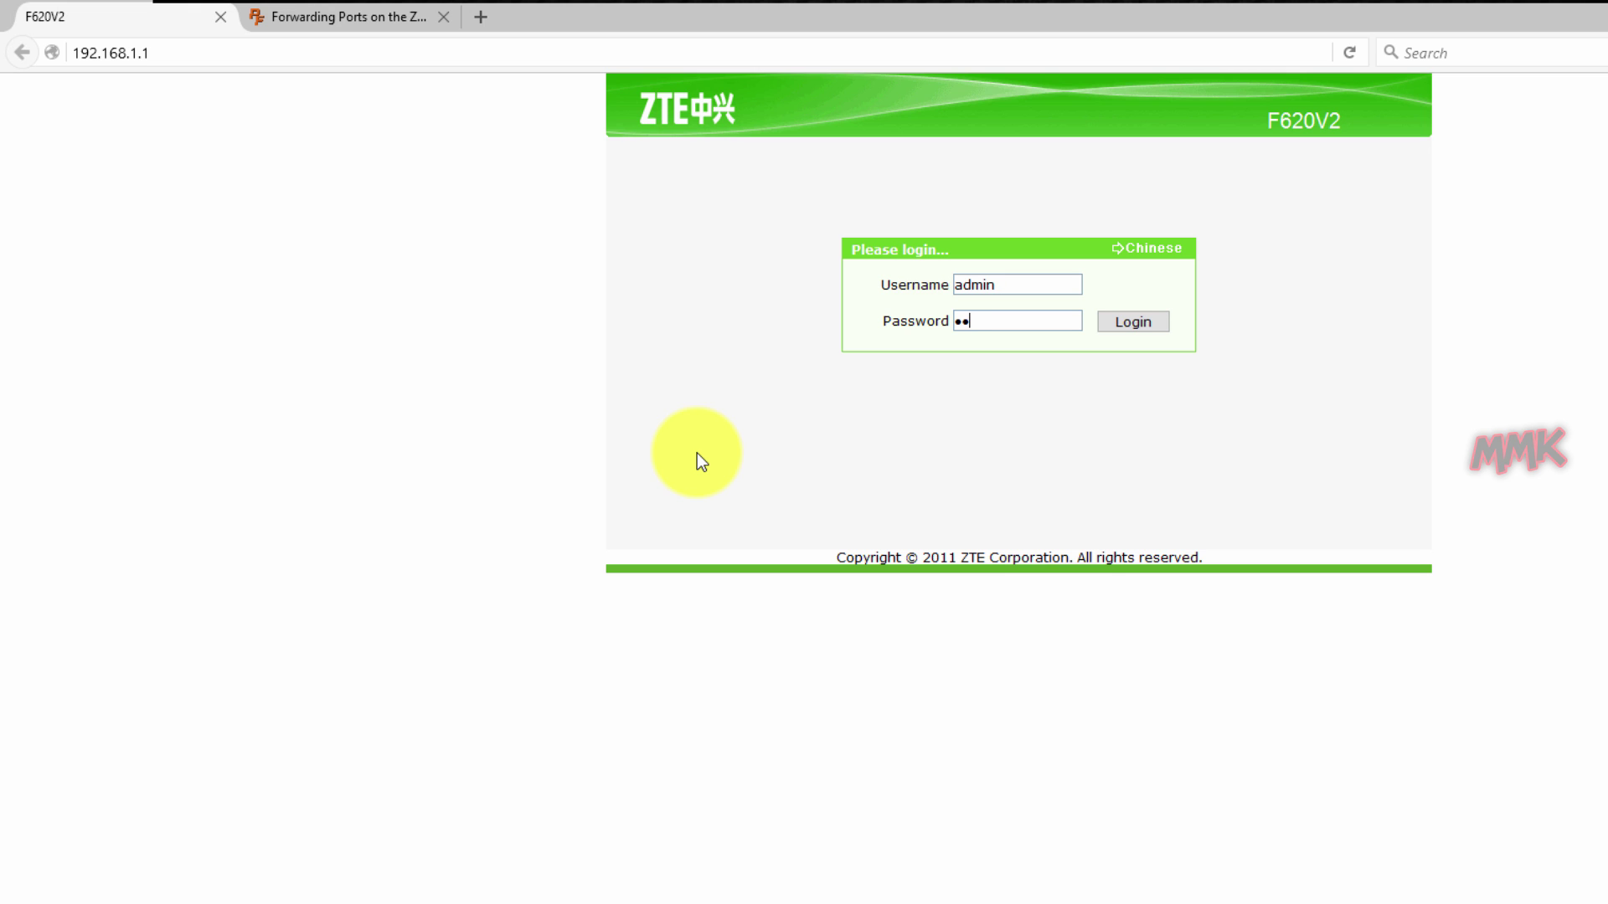
{"action": "type", "text": "*********"}
{"action": "key", "text": "Return"}
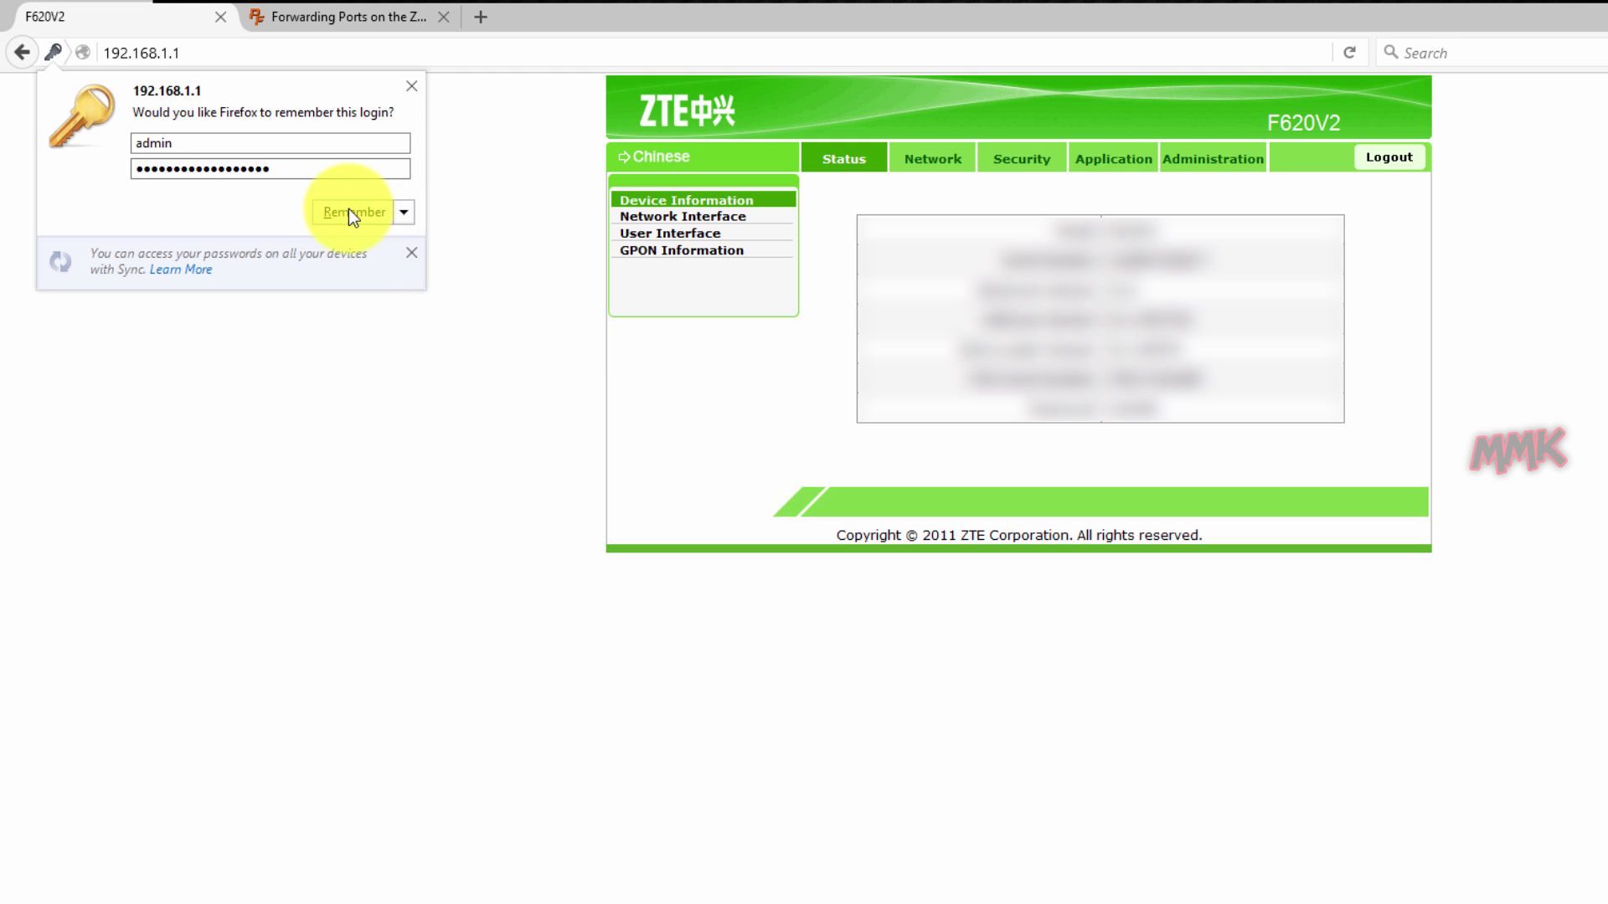
{"action": "left_click", "coordinate": [349, 211]}
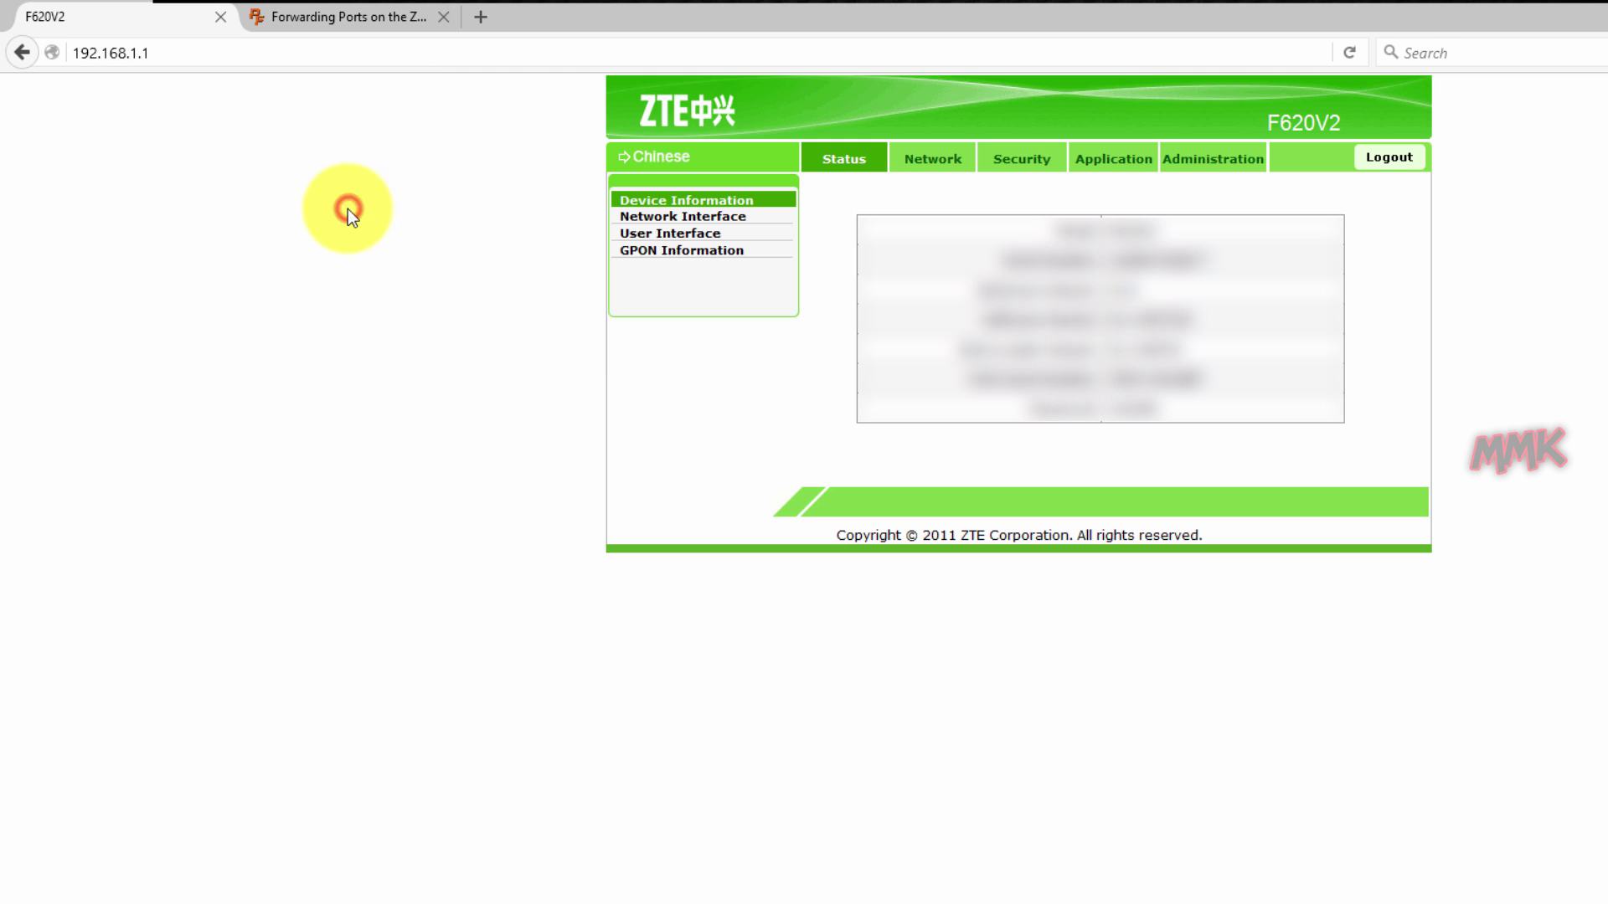
Go to Application > Application List and start a new application named App1
{"action": "left_click", "coordinate": [1110, 166]}
{"action": "left_click", "coordinate": [688, 575]}
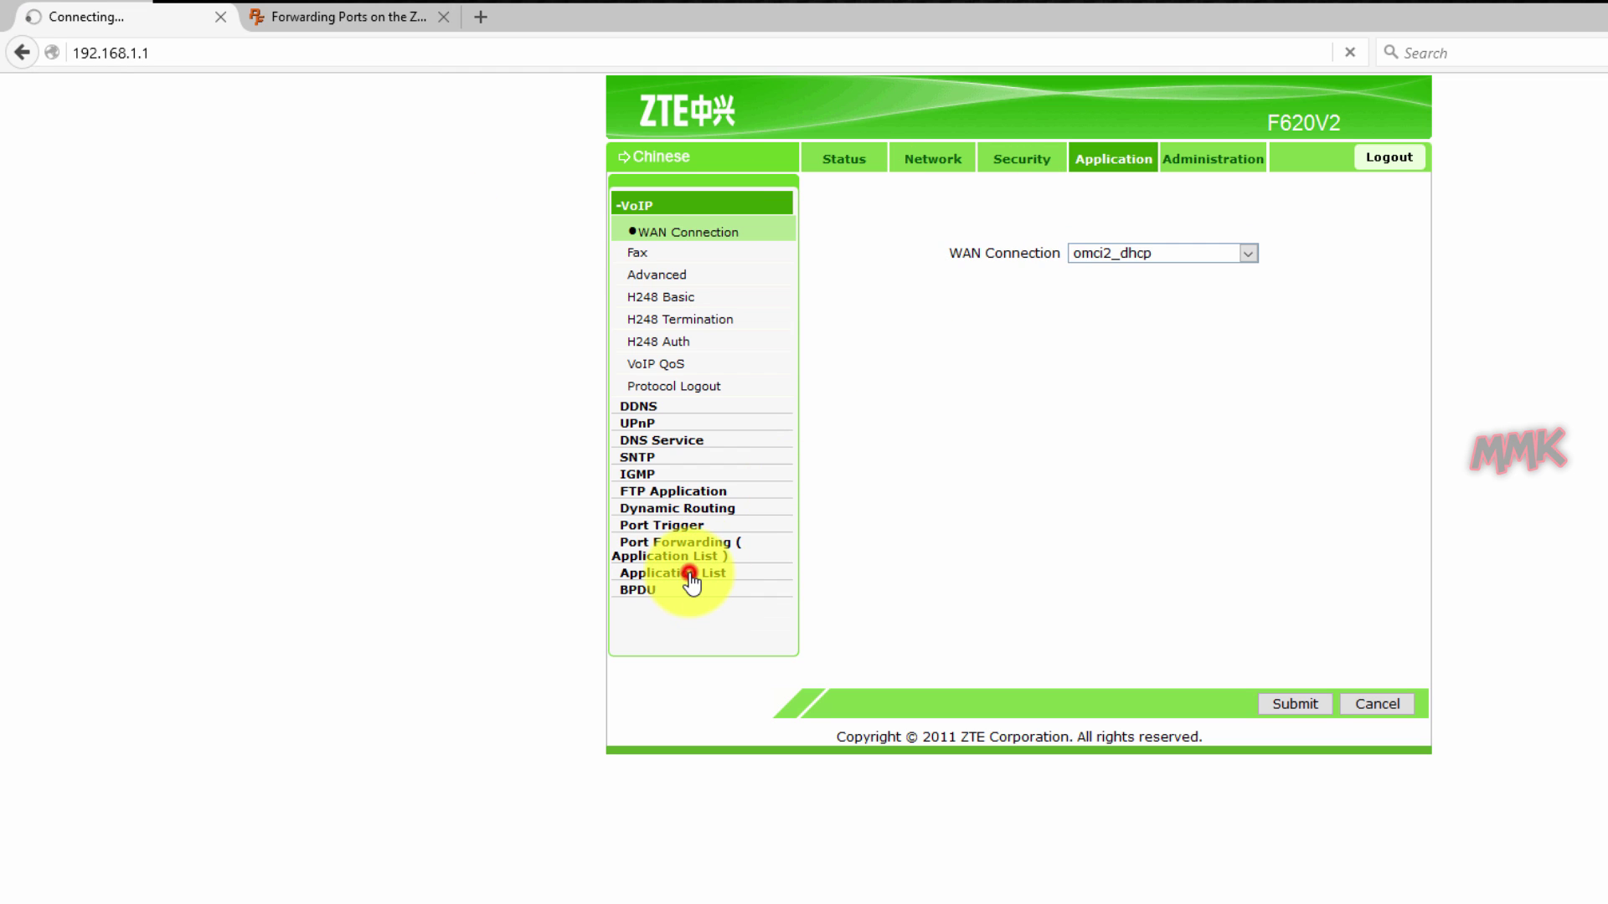
{"action": "left_click", "coordinate": [928, 225]}
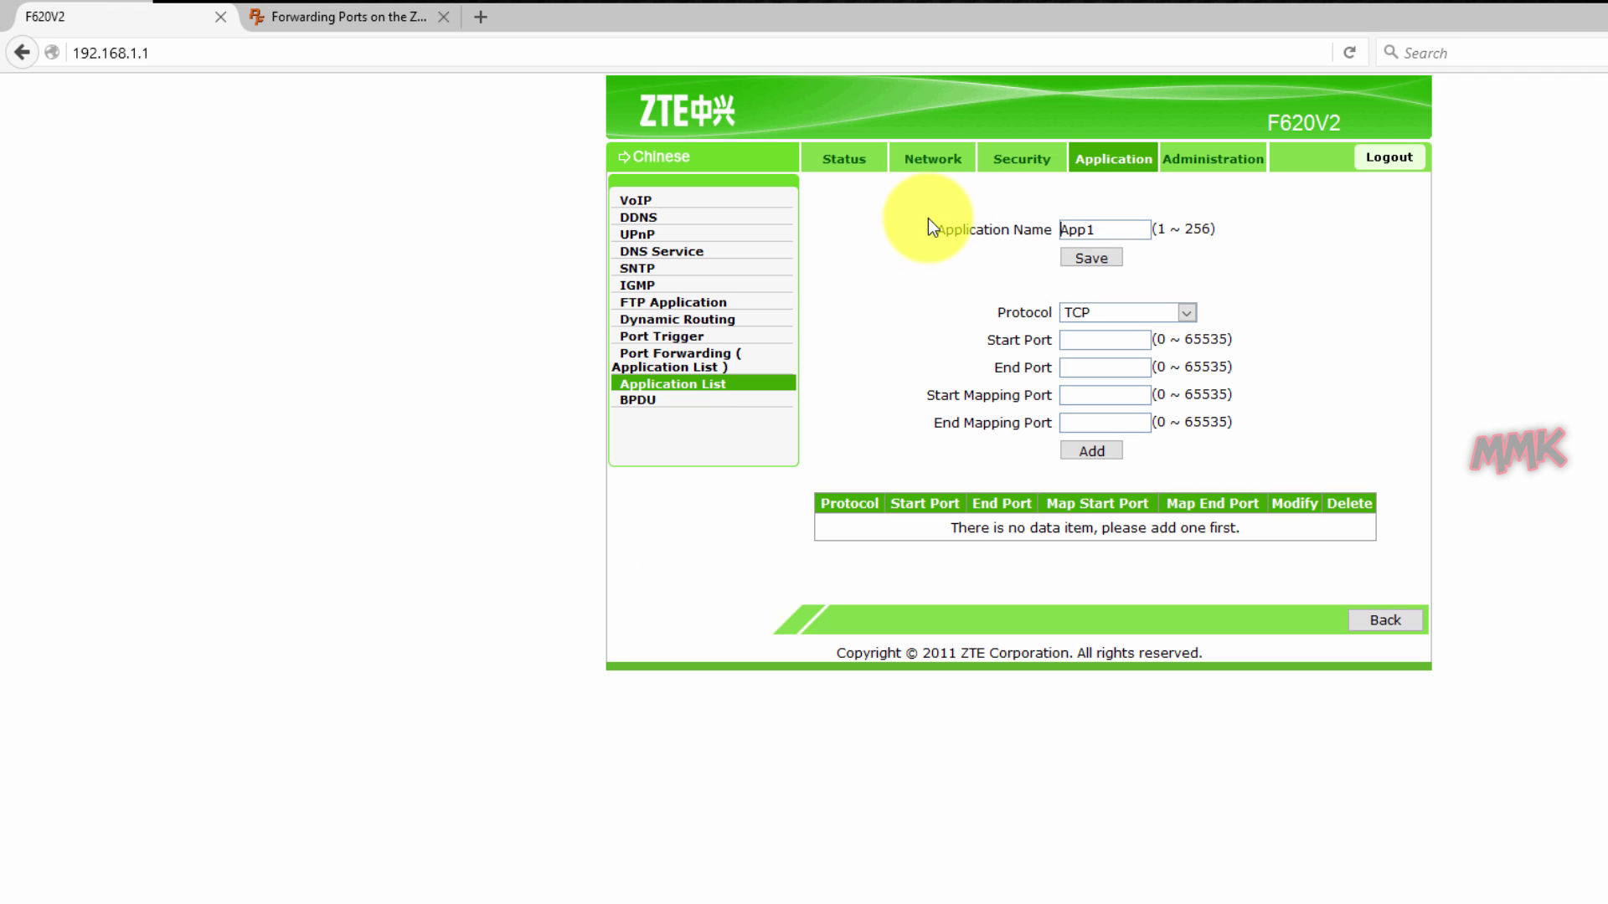
Enter 3389 as start, end and both mapping ports, keep TCP, and add the entry
{"action": "left_click", "coordinate": [1088, 340]}
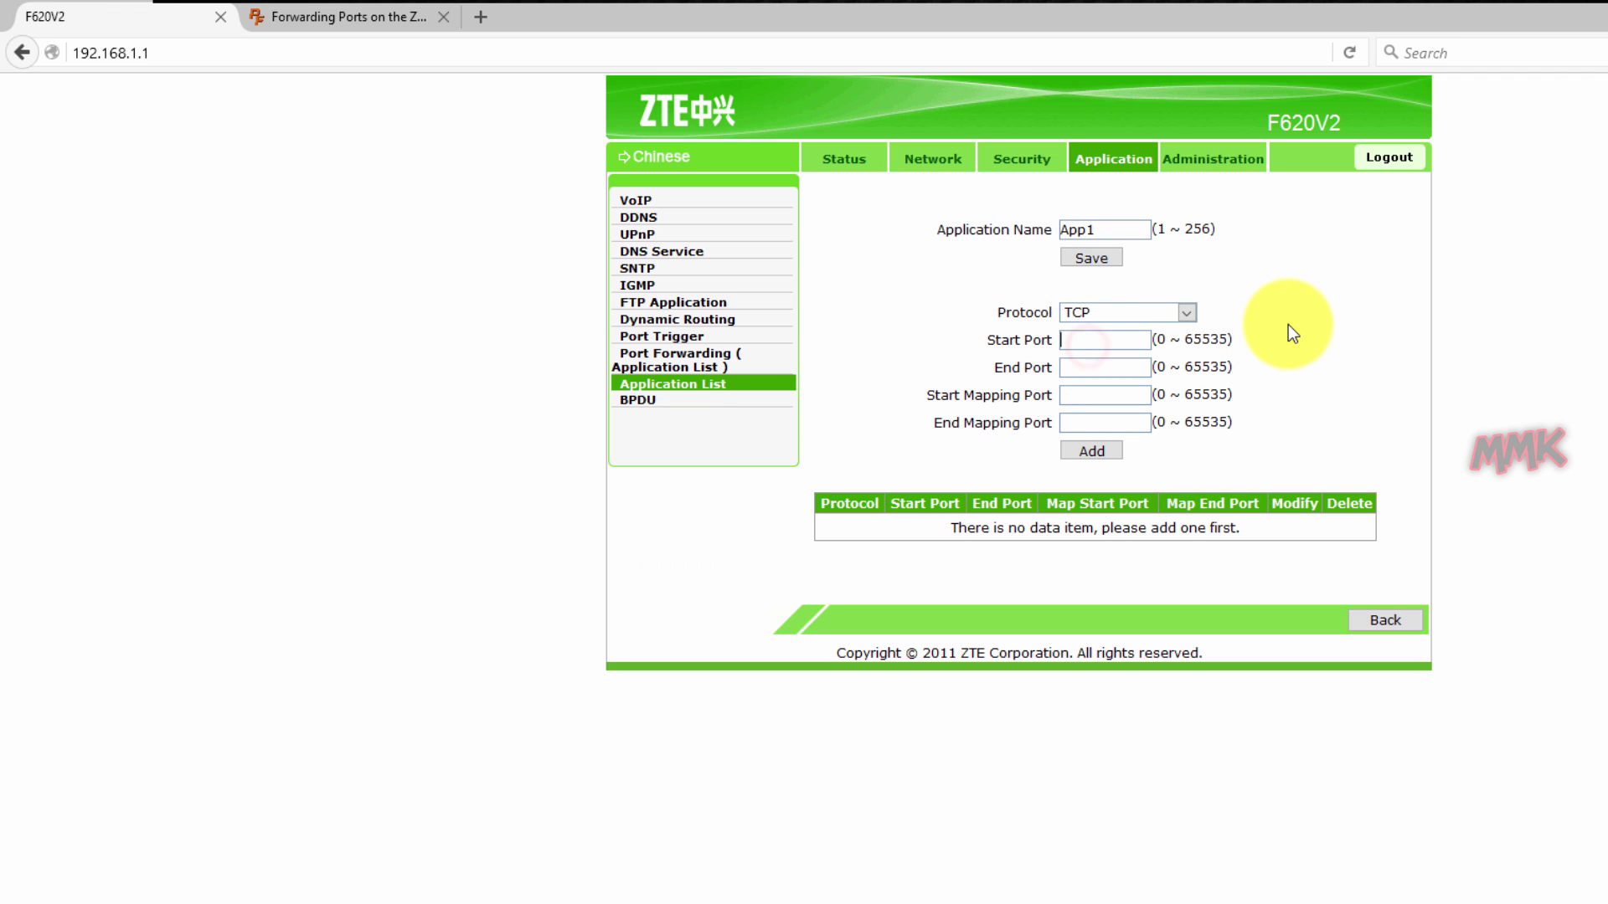
{"action": "type", "text": "3389"}
{"action": "key", "text": "Tab"}
{"action": "type", "text": "3389"}
{"action": "key", "text": "Tab"}
{"action": "type", "text": "3389"}
{"action": "key", "text": "Tab"}
{"action": "type", "text": "3389"}
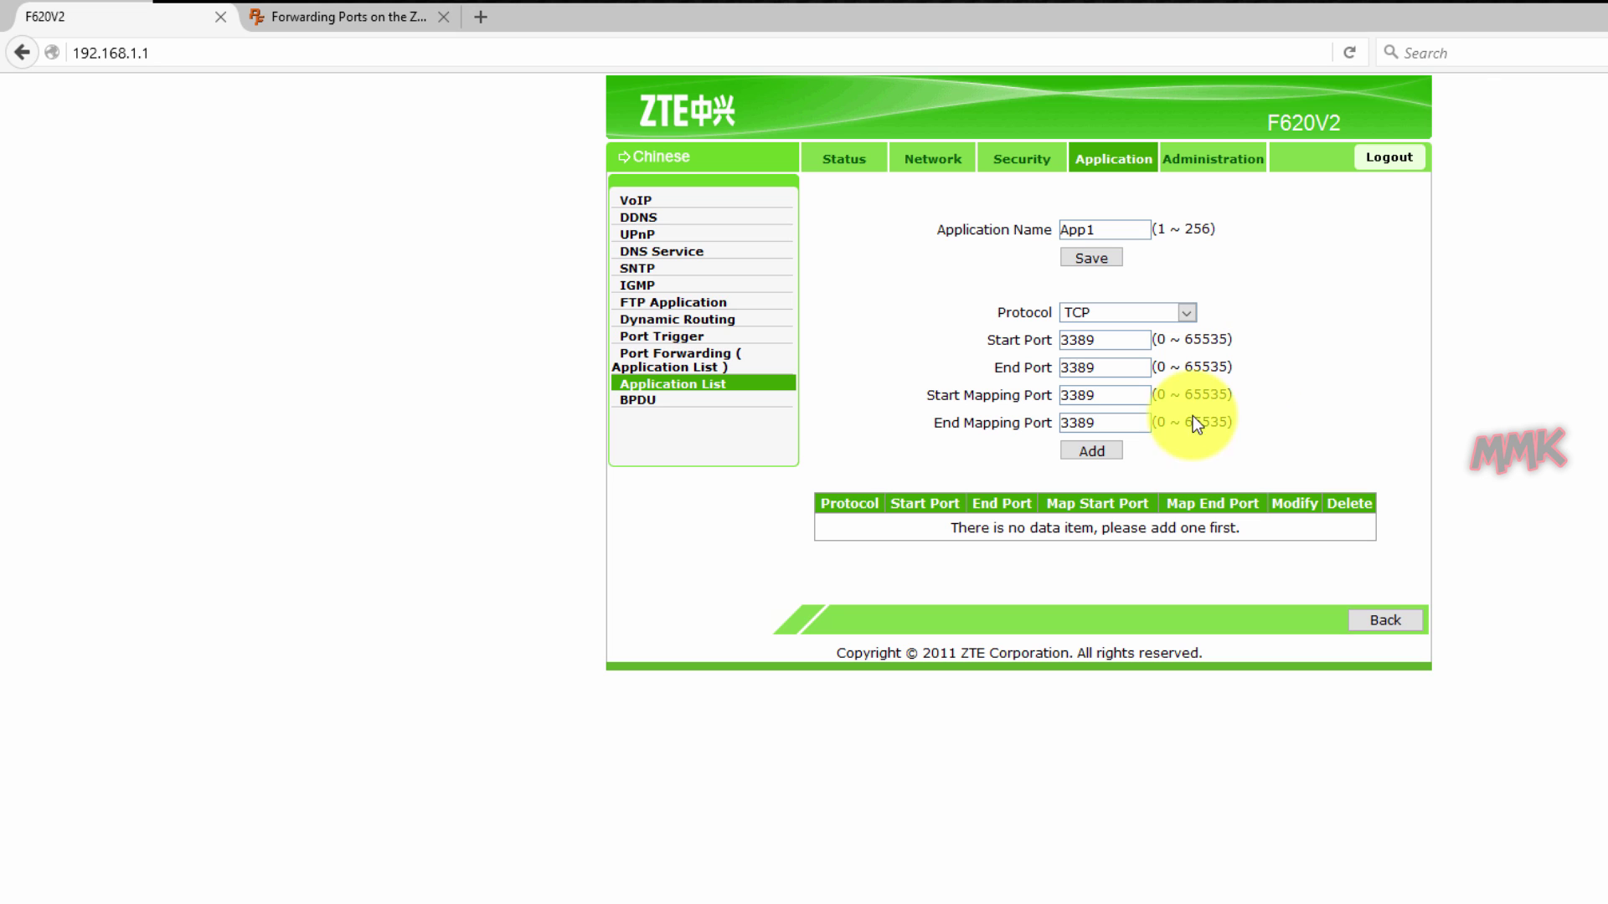
{"action": "left_click", "coordinate": [1092, 449]}
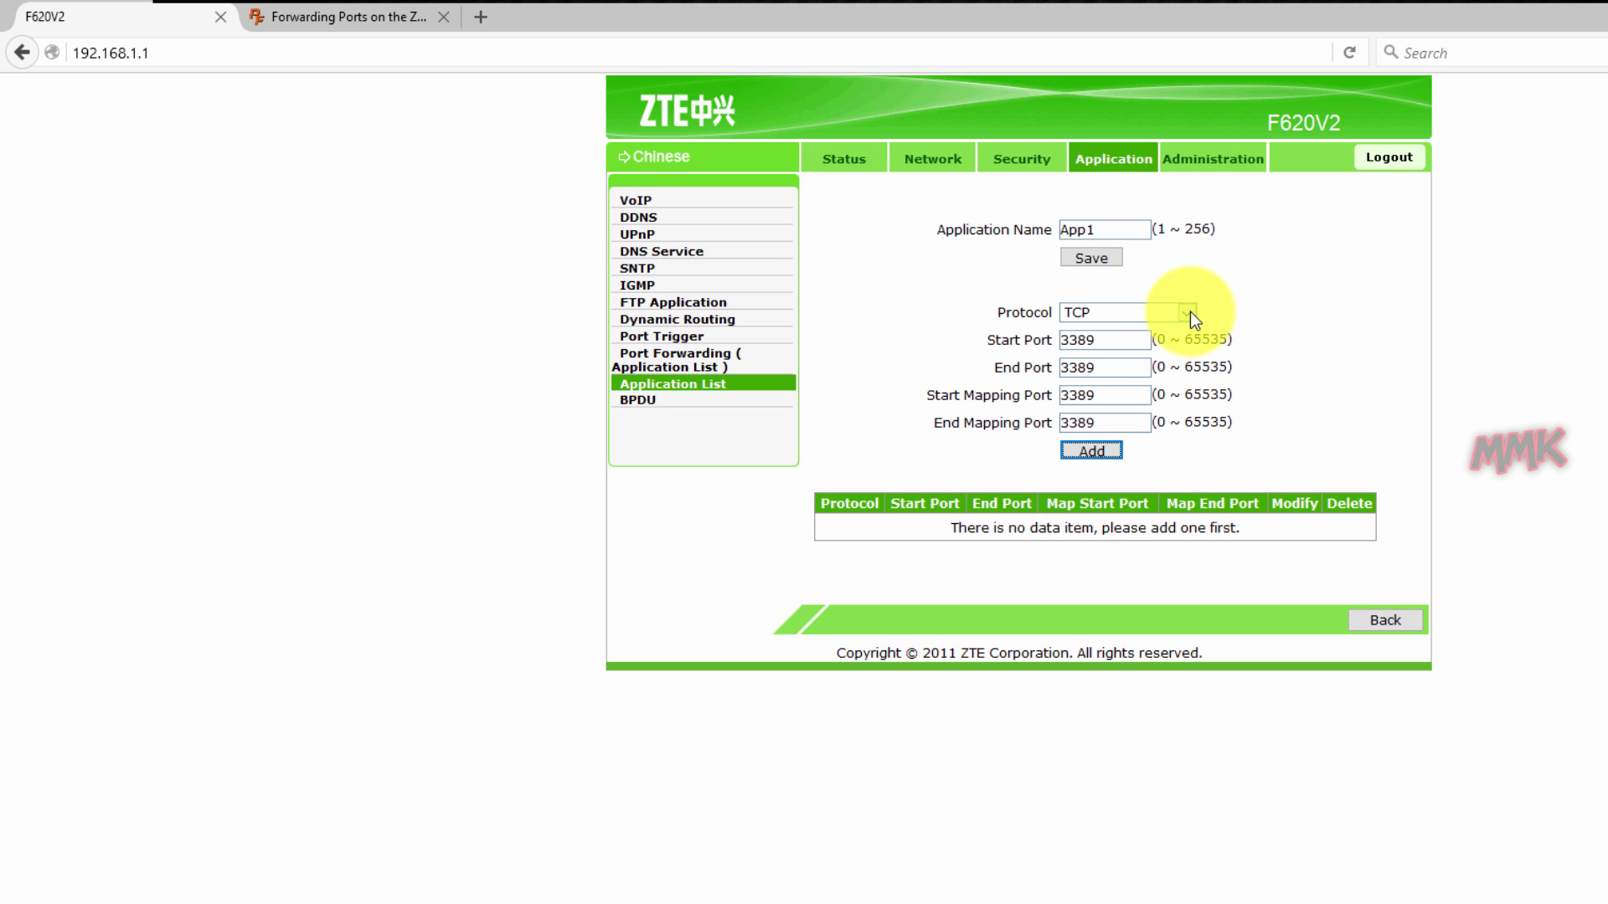
{"action": "left_click", "coordinate": [1189, 311]}
{"action": "left_click", "coordinate": [1189, 312]}
{"action": "left_click", "coordinate": [1093, 447]}
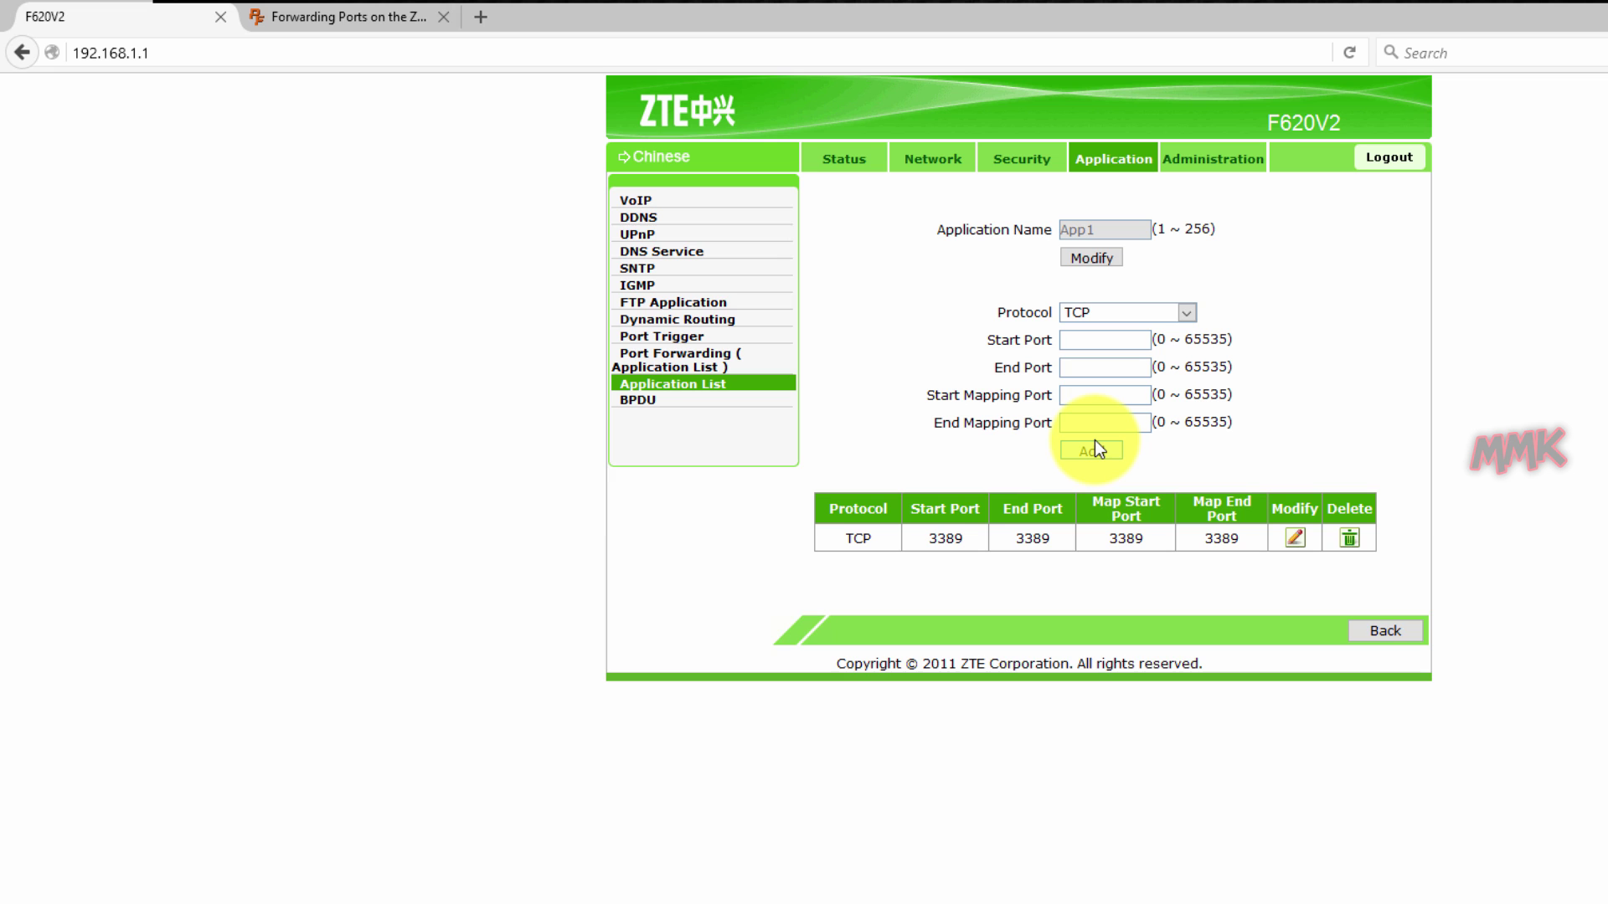
Open the port forwarding page and copy the PC's IPv4 address 192.168.1.17 from ipconfig
{"action": "left_click", "coordinate": [700, 362]}
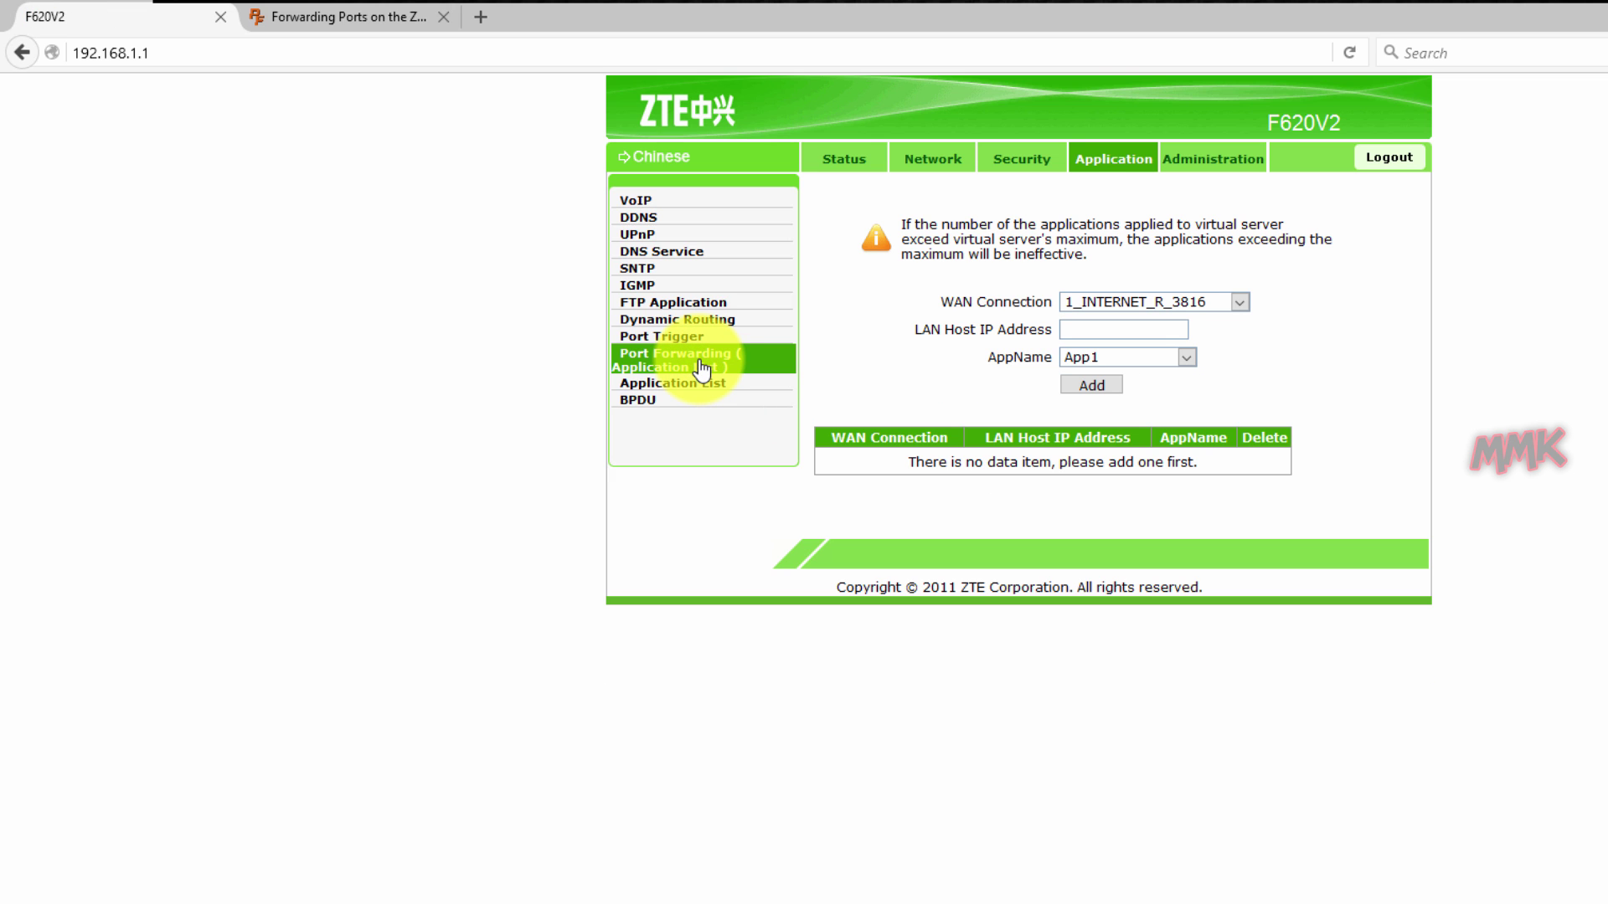
{"action": "key", "text": "alt+Tab"}
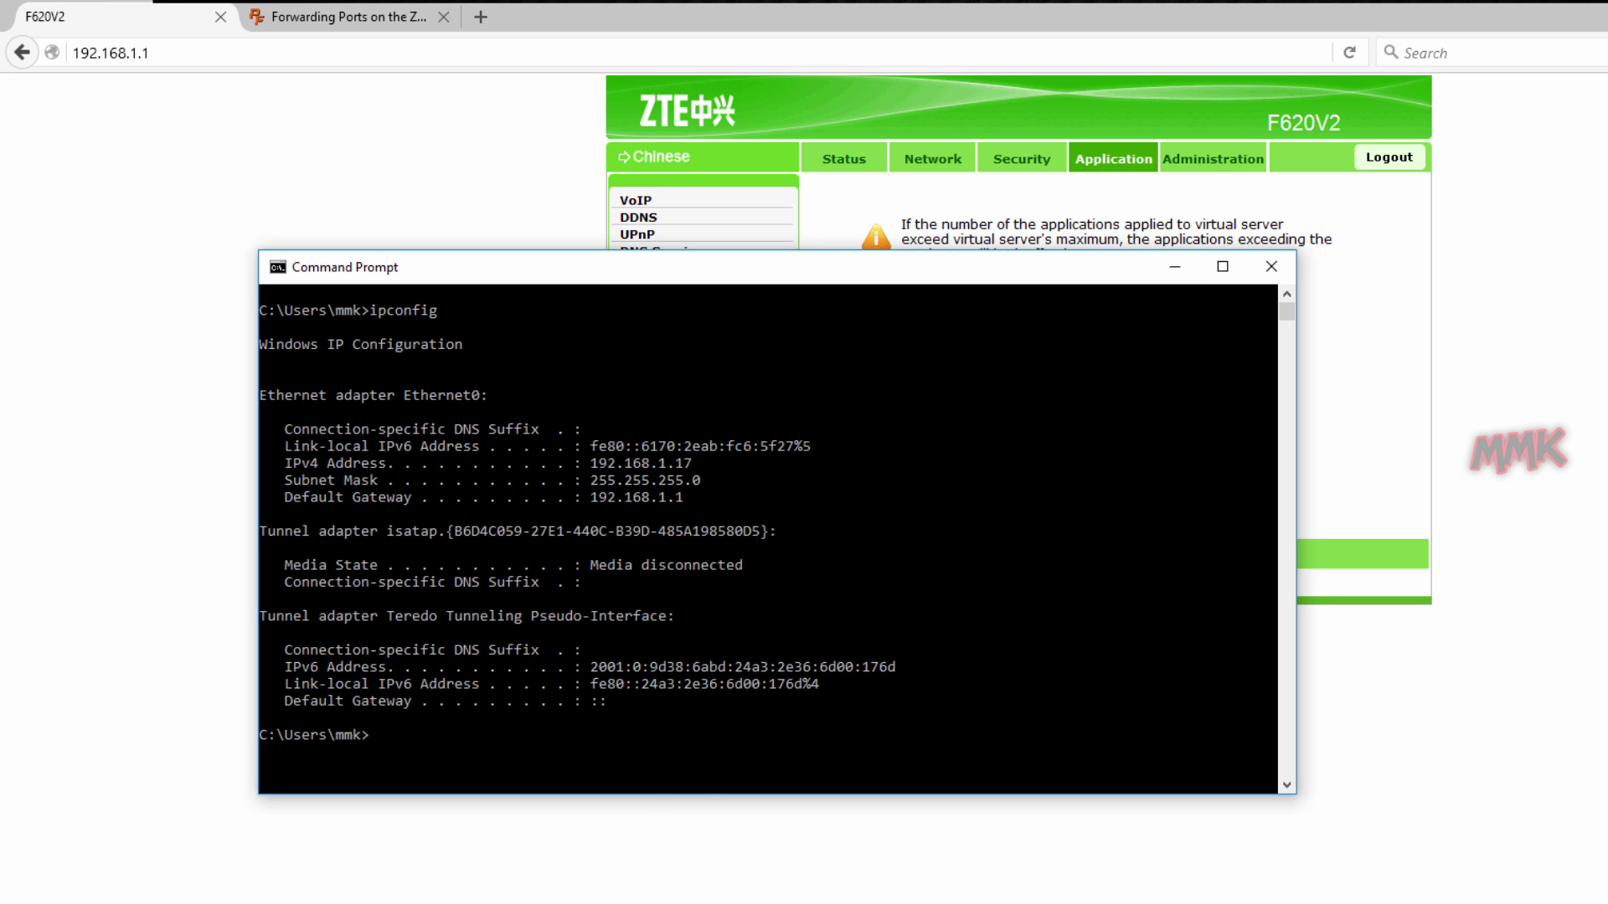
{"action": "left_click_drag", "start_coordinate": [591, 469], "coordinate": [688, 465]}
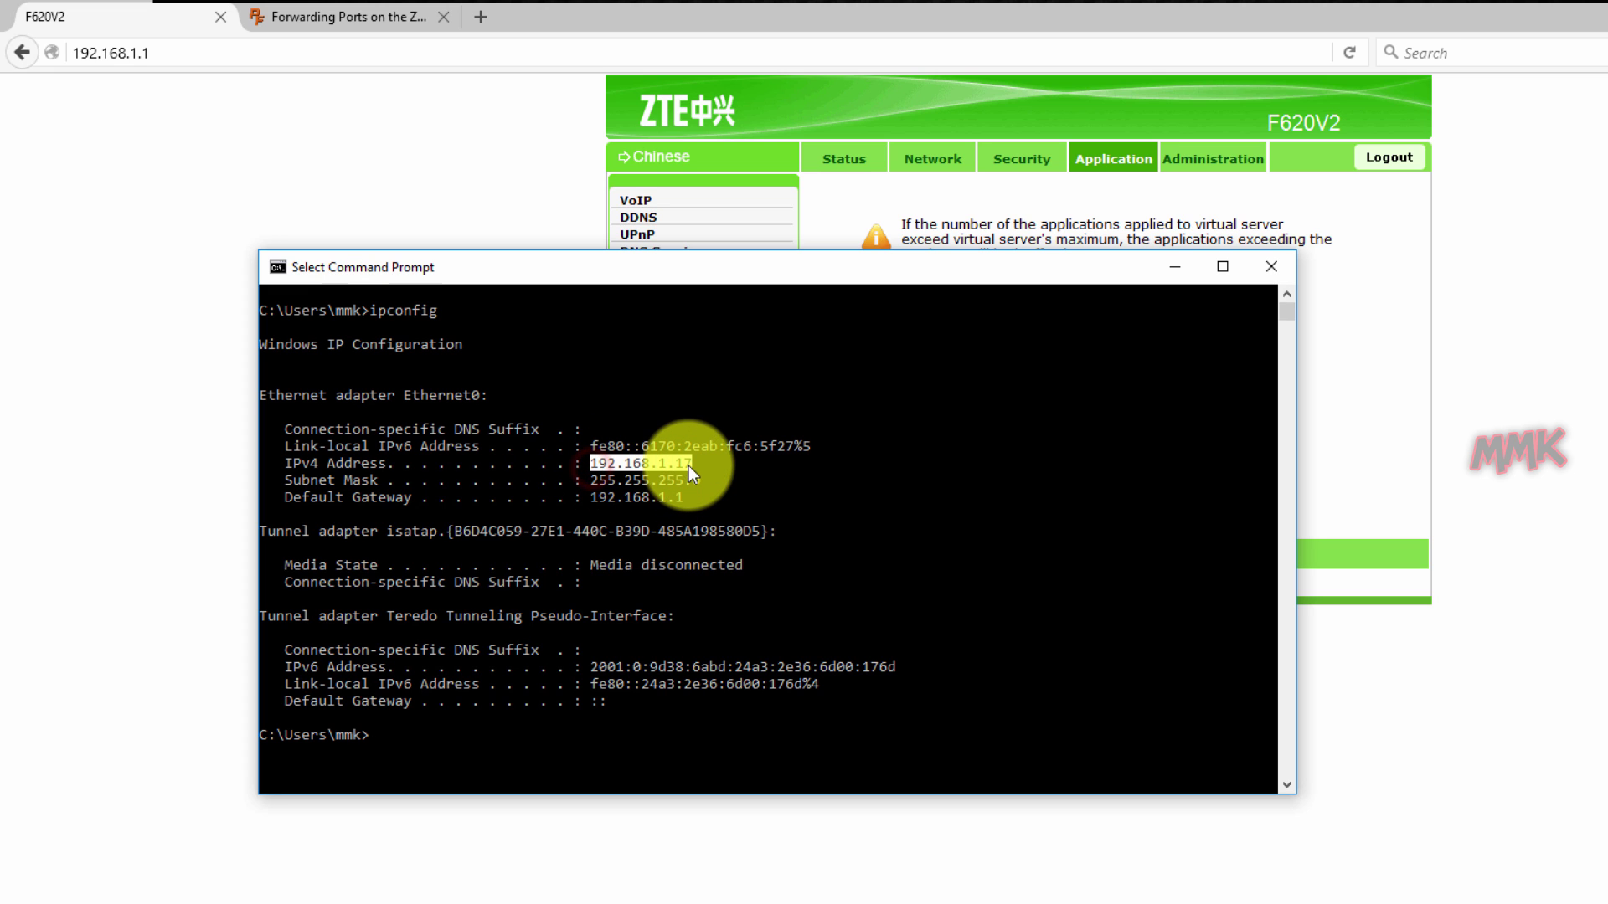
{"action": "right_click", "coordinate": [668, 462]}
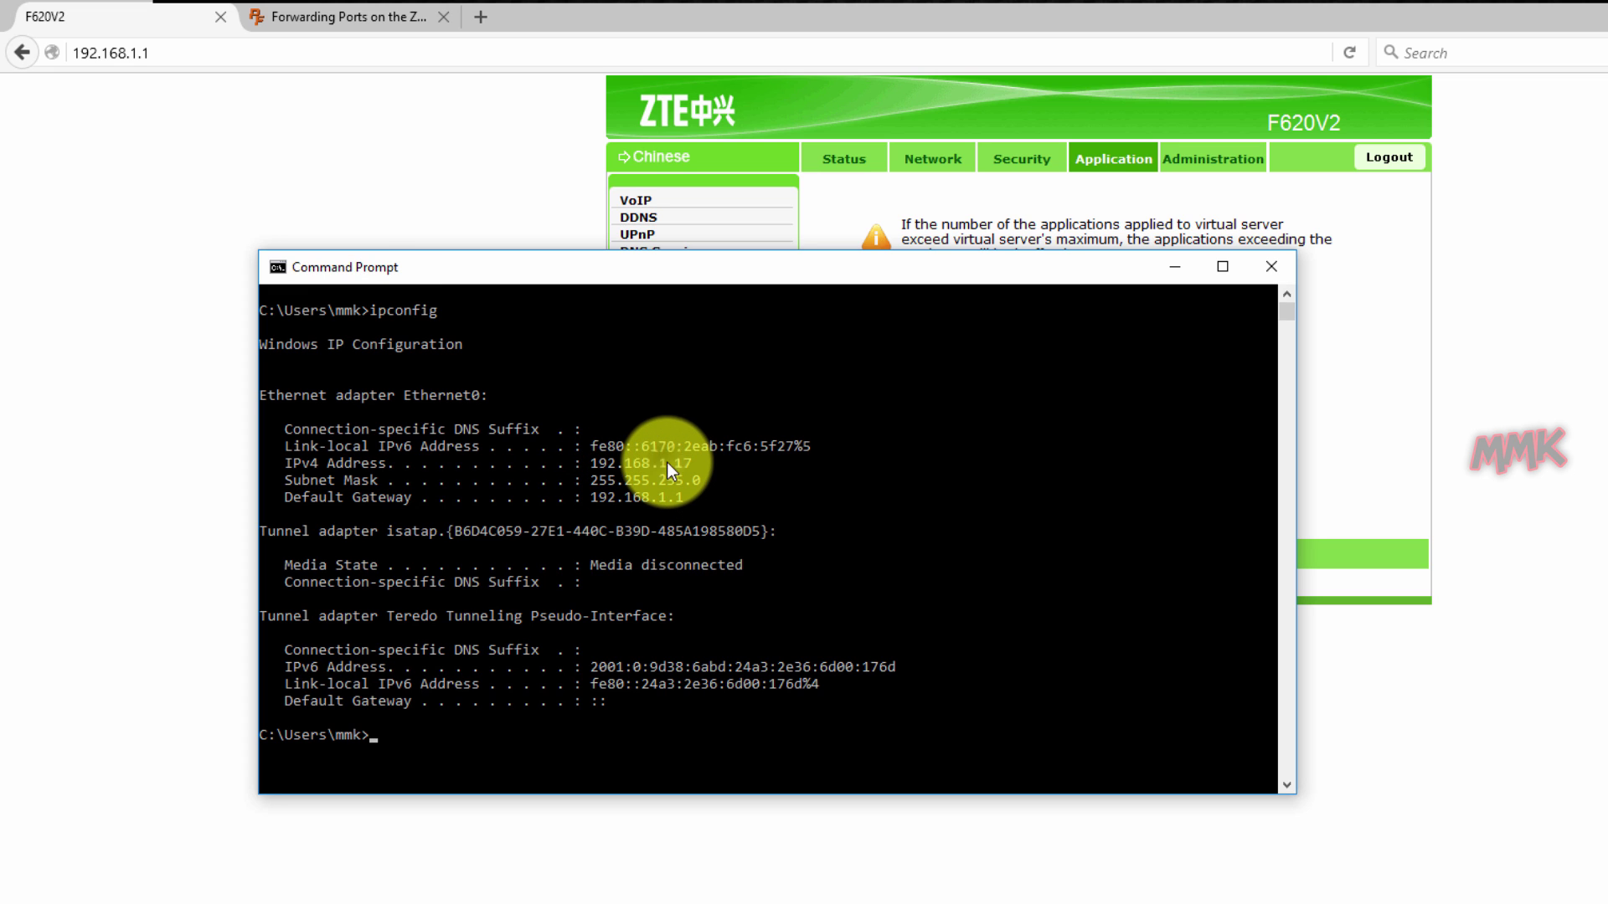
{"action": "left_click", "coordinate": [1175, 268]}
Paste 192.168.1.17 as LAN Host IP, add the App1 forwarding rule, and open Security
{"action": "left_click", "coordinate": [1121, 332]}
{"action": "right_click", "coordinate": [1120, 333]}
{"action": "left_click", "coordinate": [1159, 420]}
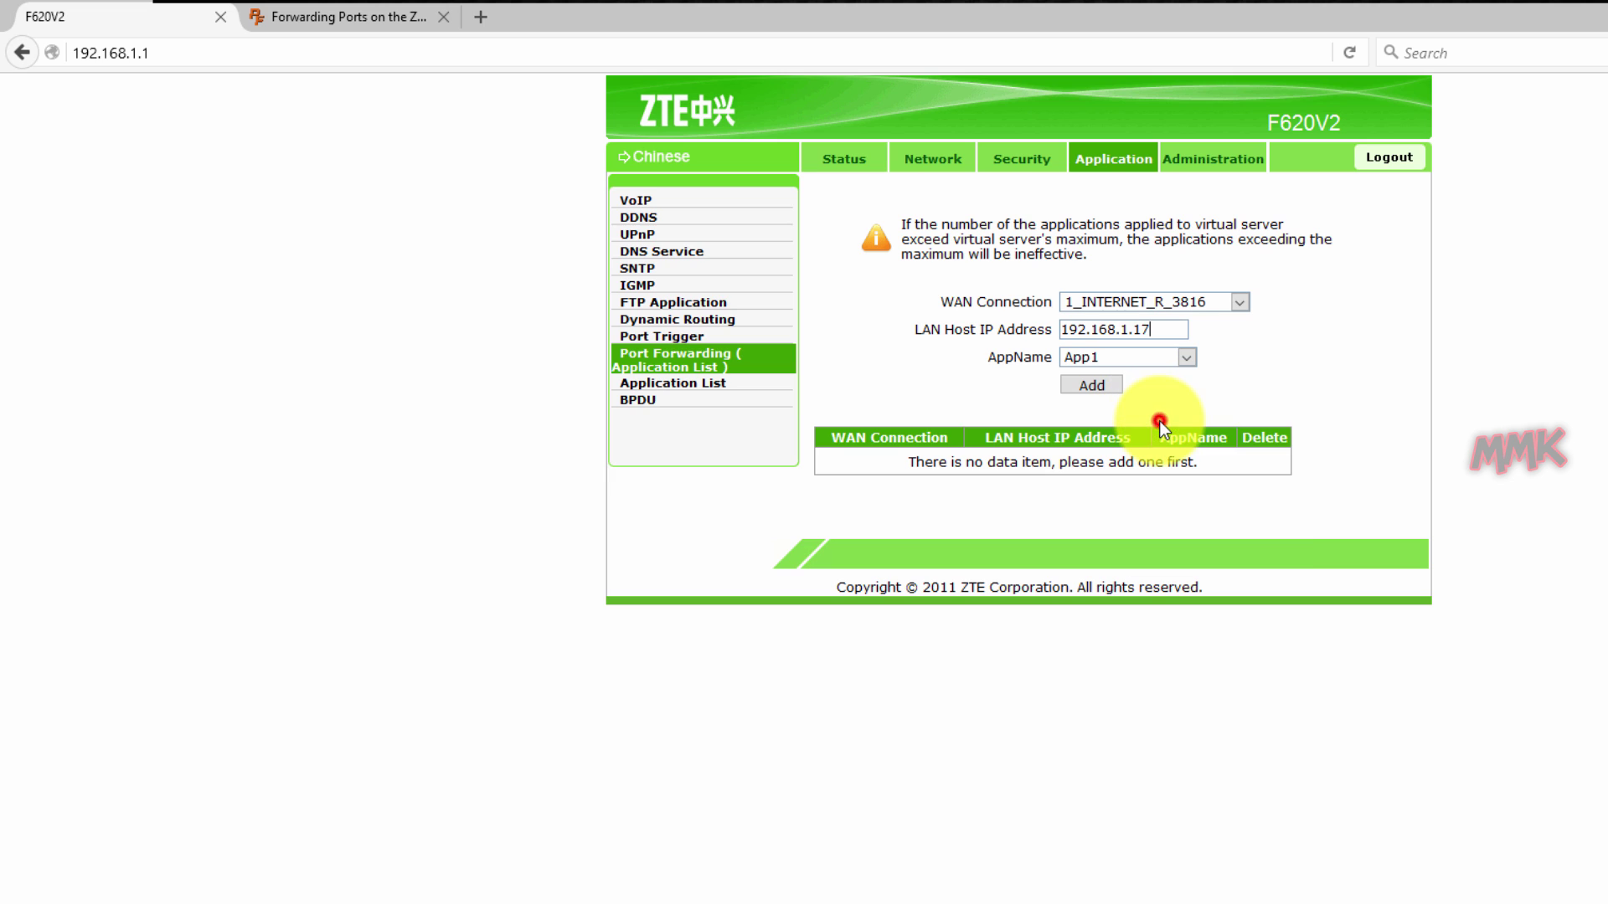
{"action": "left_click", "coordinate": [1097, 386]}
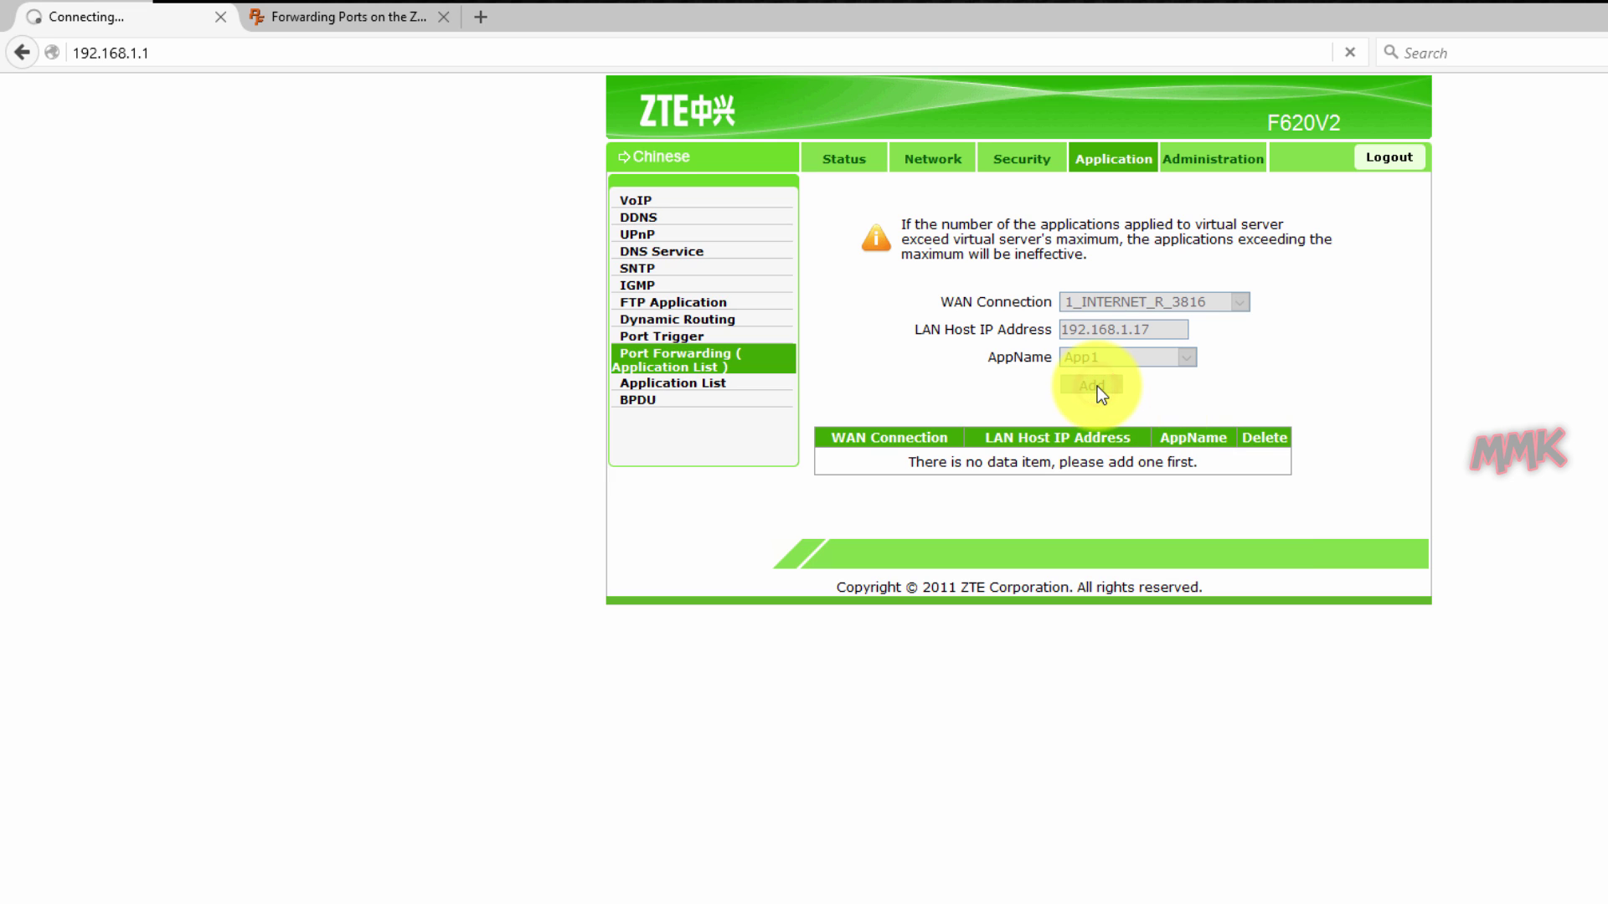
{"action": "left_click", "coordinate": [1022, 159]}
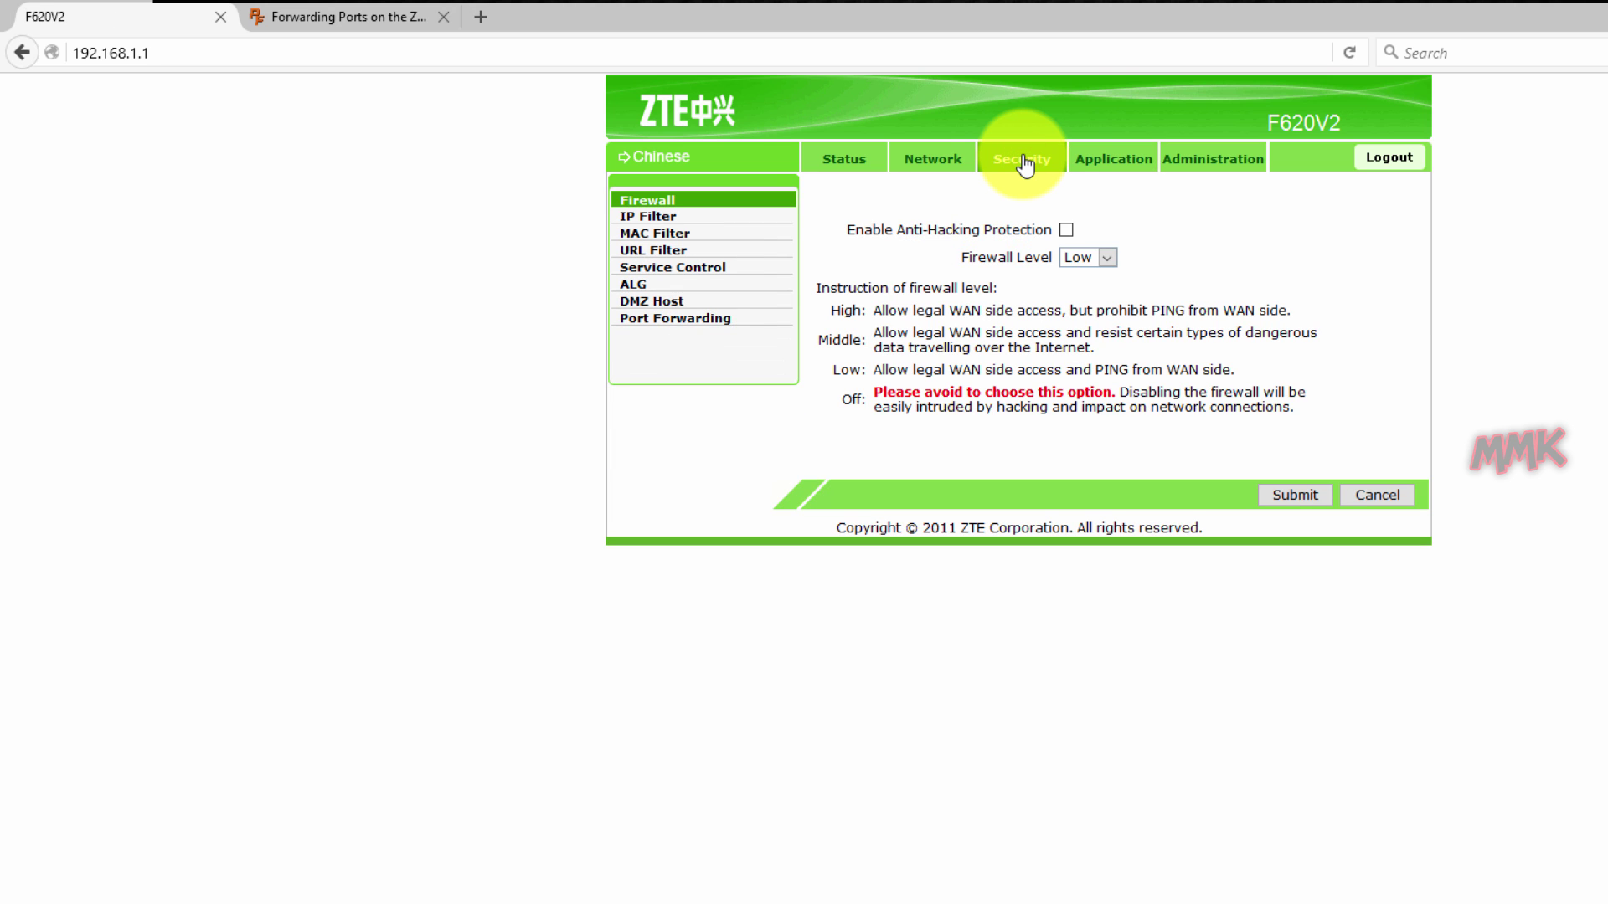
Open the router's security port forwarding page, then This PC's Properties and Remote settings
{"action": "left_click", "coordinate": [710, 318]}
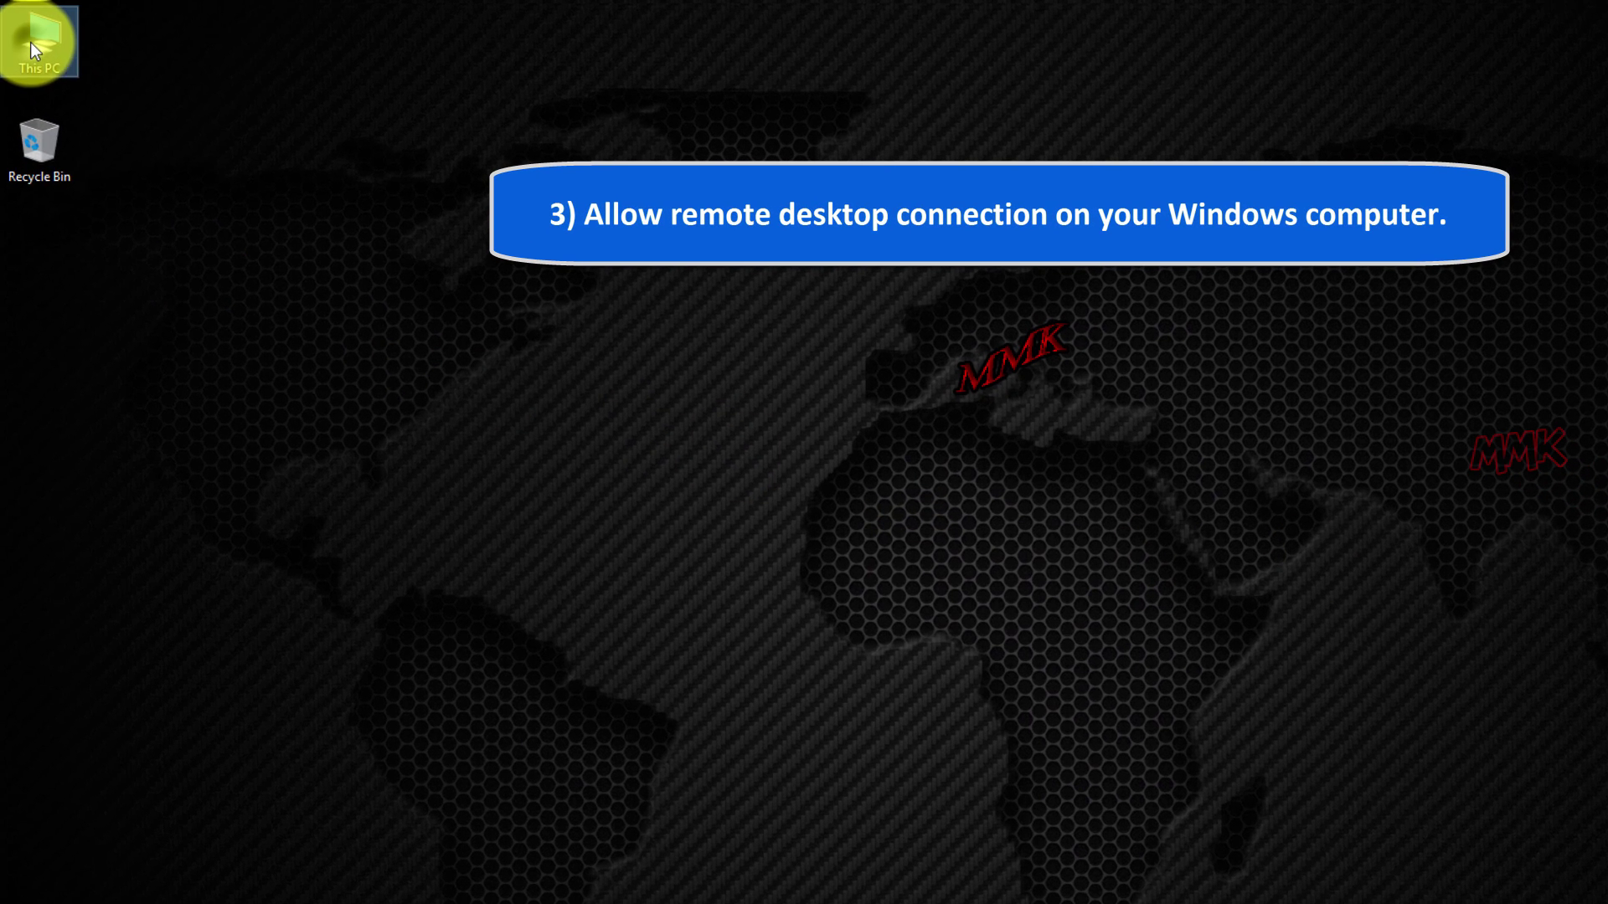
{"action": "right_click", "coordinate": [30, 42]}
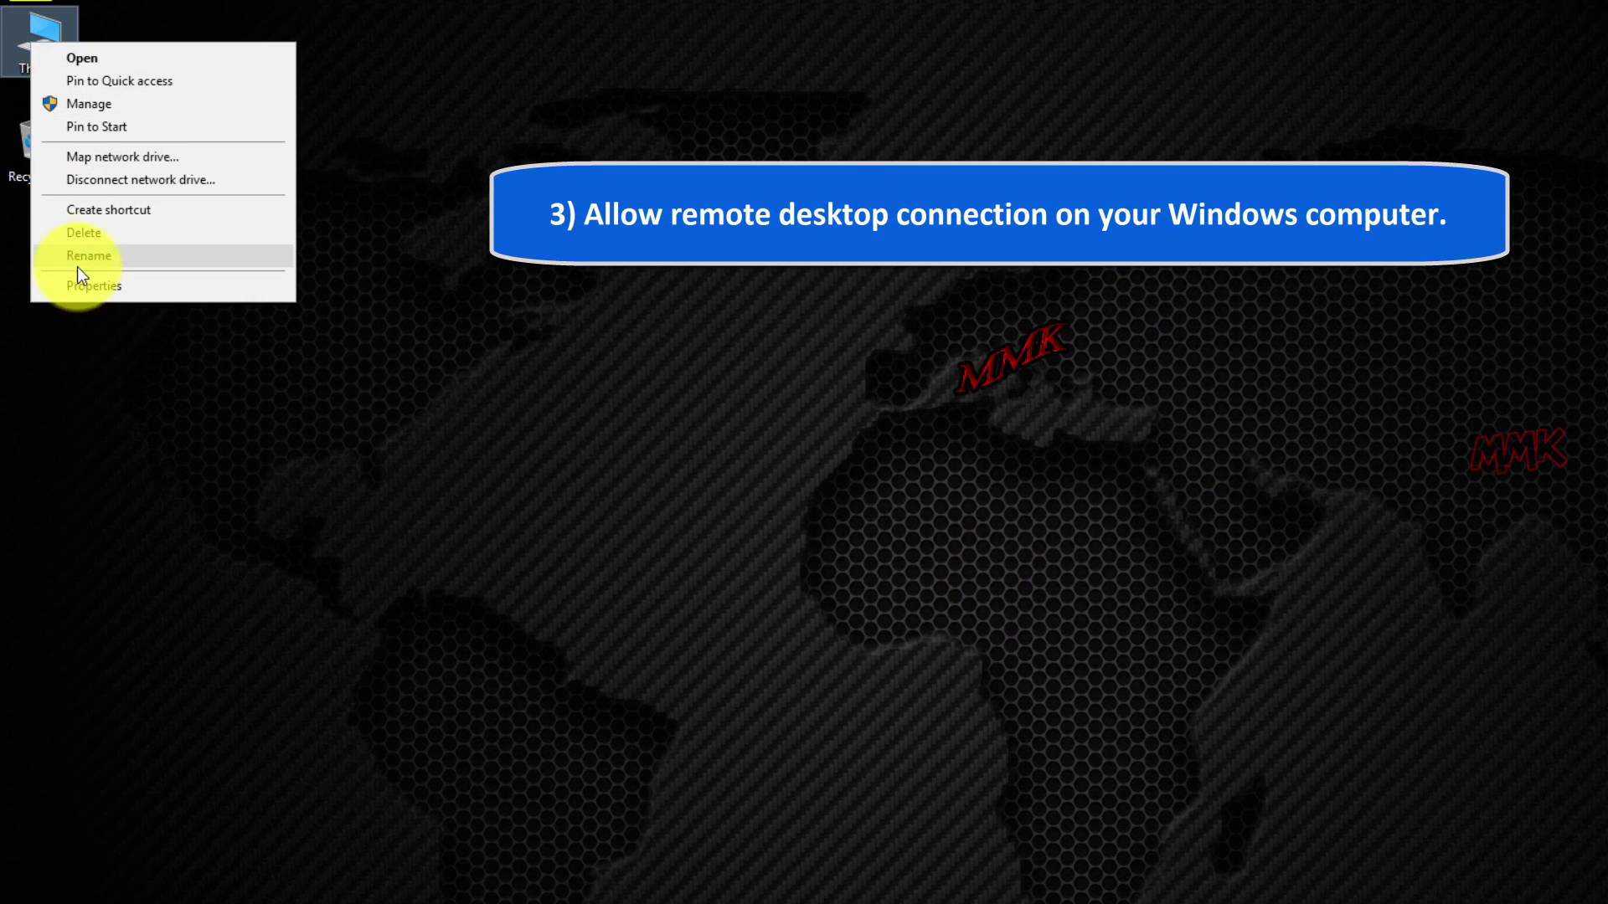
{"action": "left_click", "coordinate": [88, 285]}
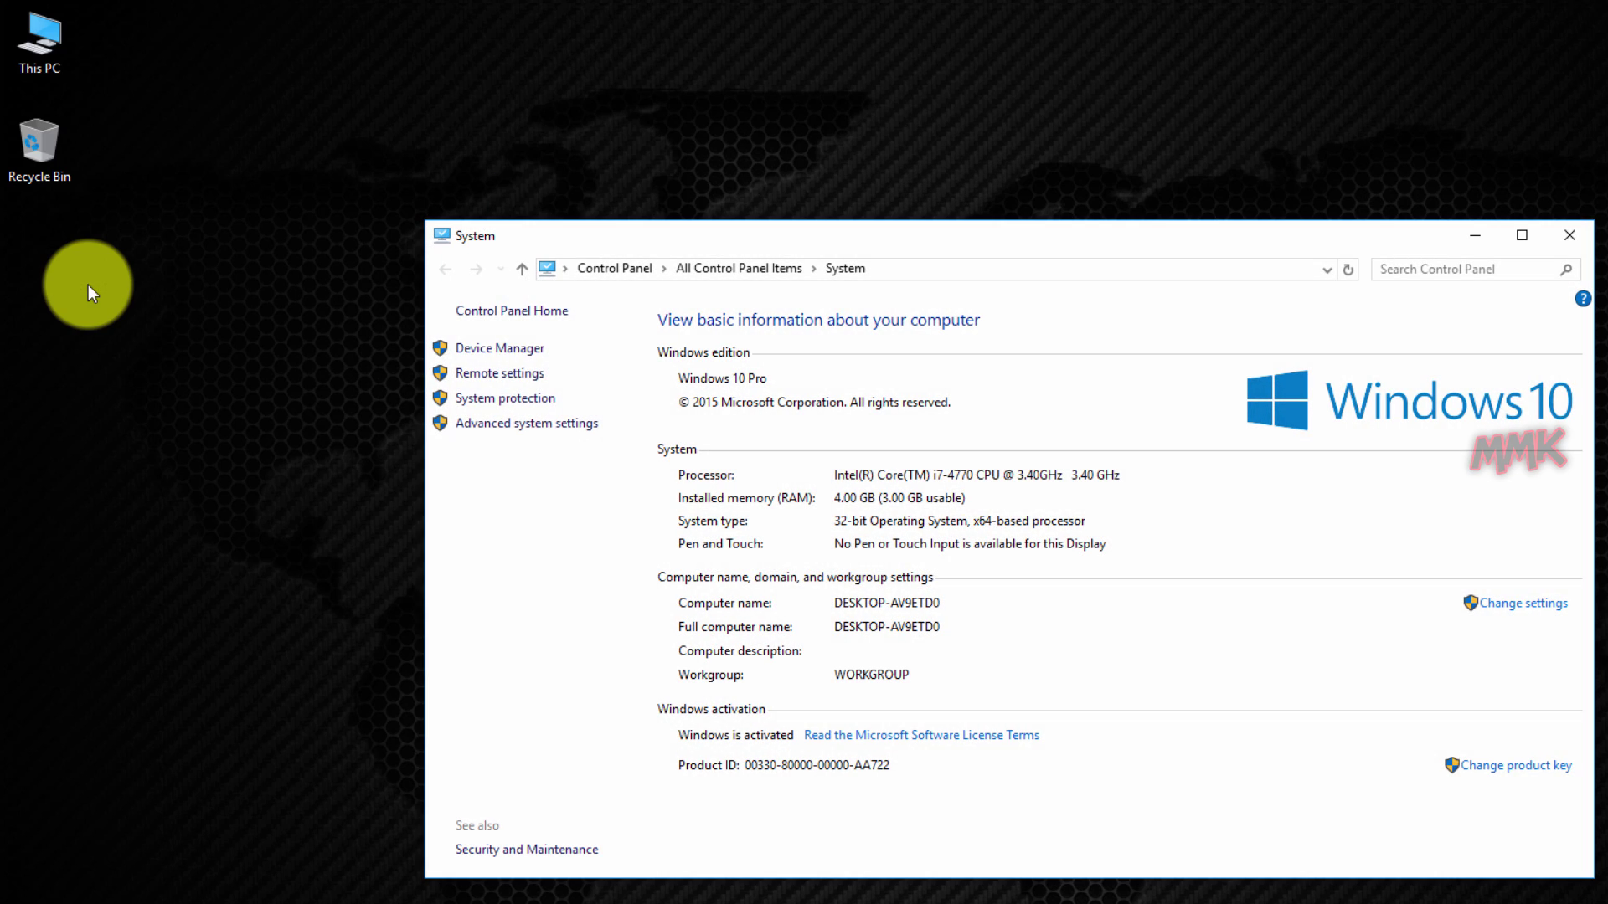
{"action": "left_click", "coordinate": [485, 374]}
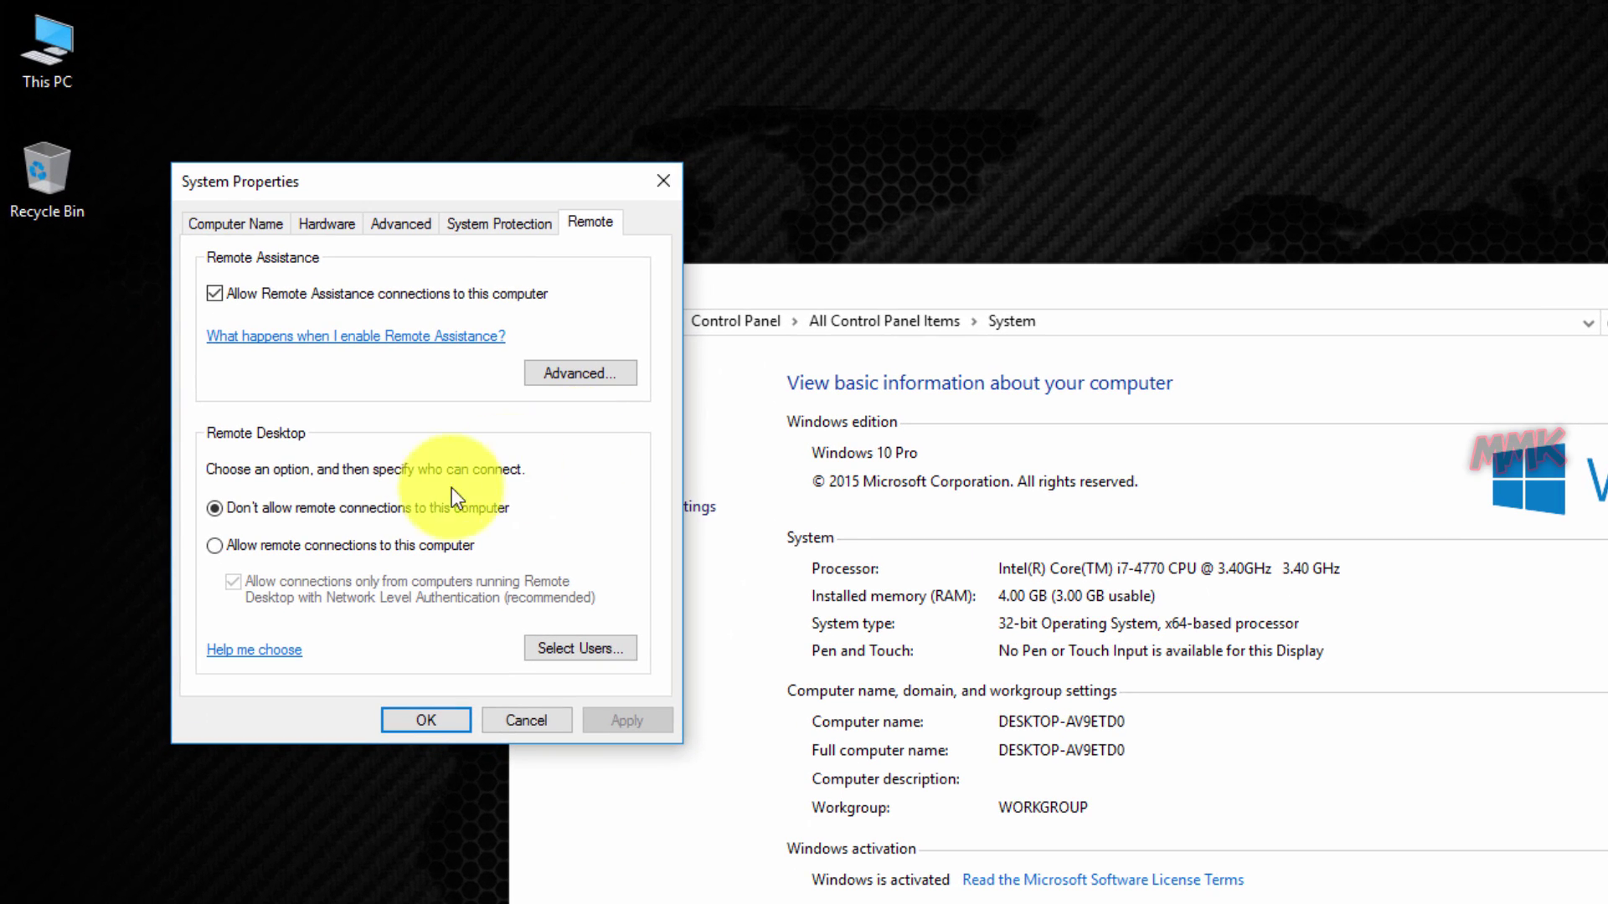
Allow remote connections to this computer, accept the sleep warning, apply, and close System
{"action": "left_click", "coordinate": [215, 545]}
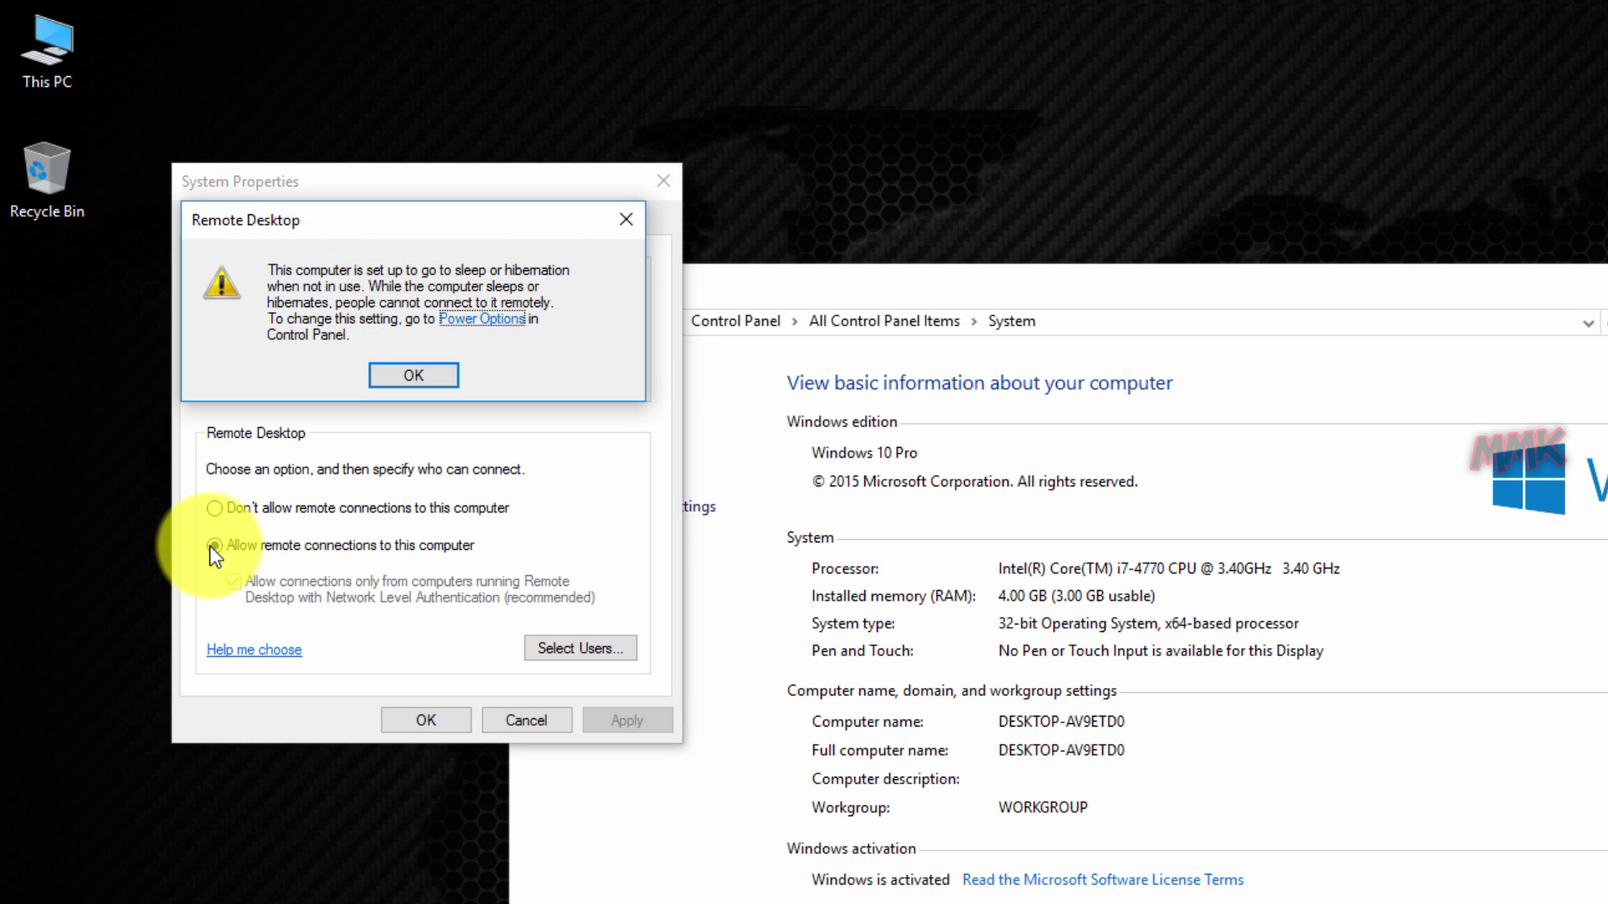
{"action": "left_click", "coordinate": [404, 369]}
{"action": "left_click", "coordinate": [600, 710]}
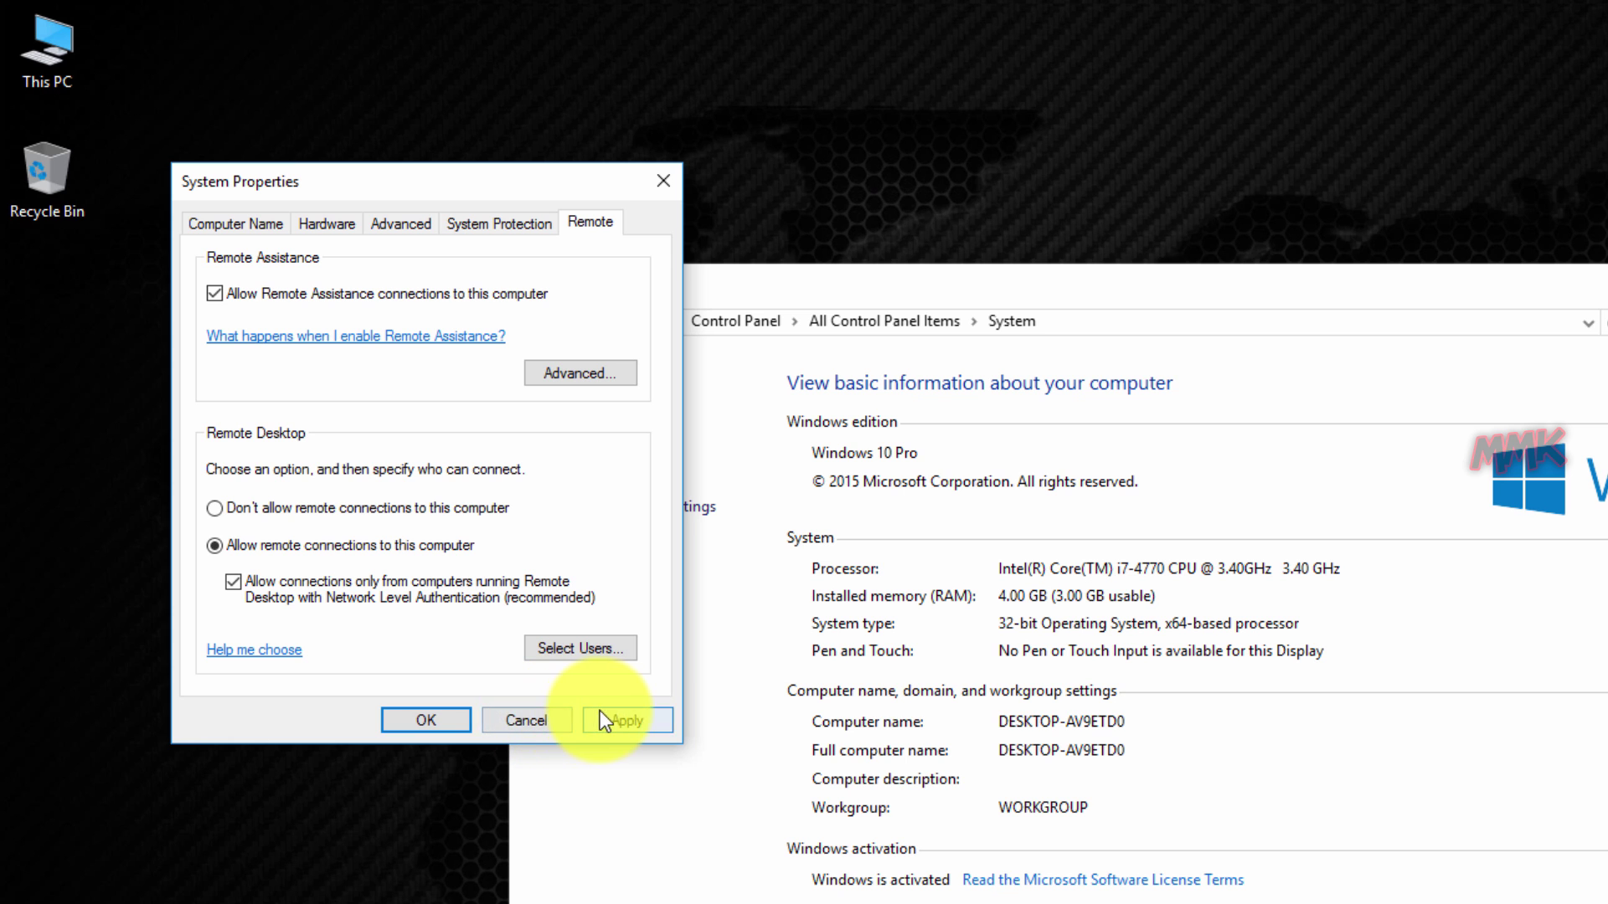
{"action": "left_click", "coordinate": [418, 716]}
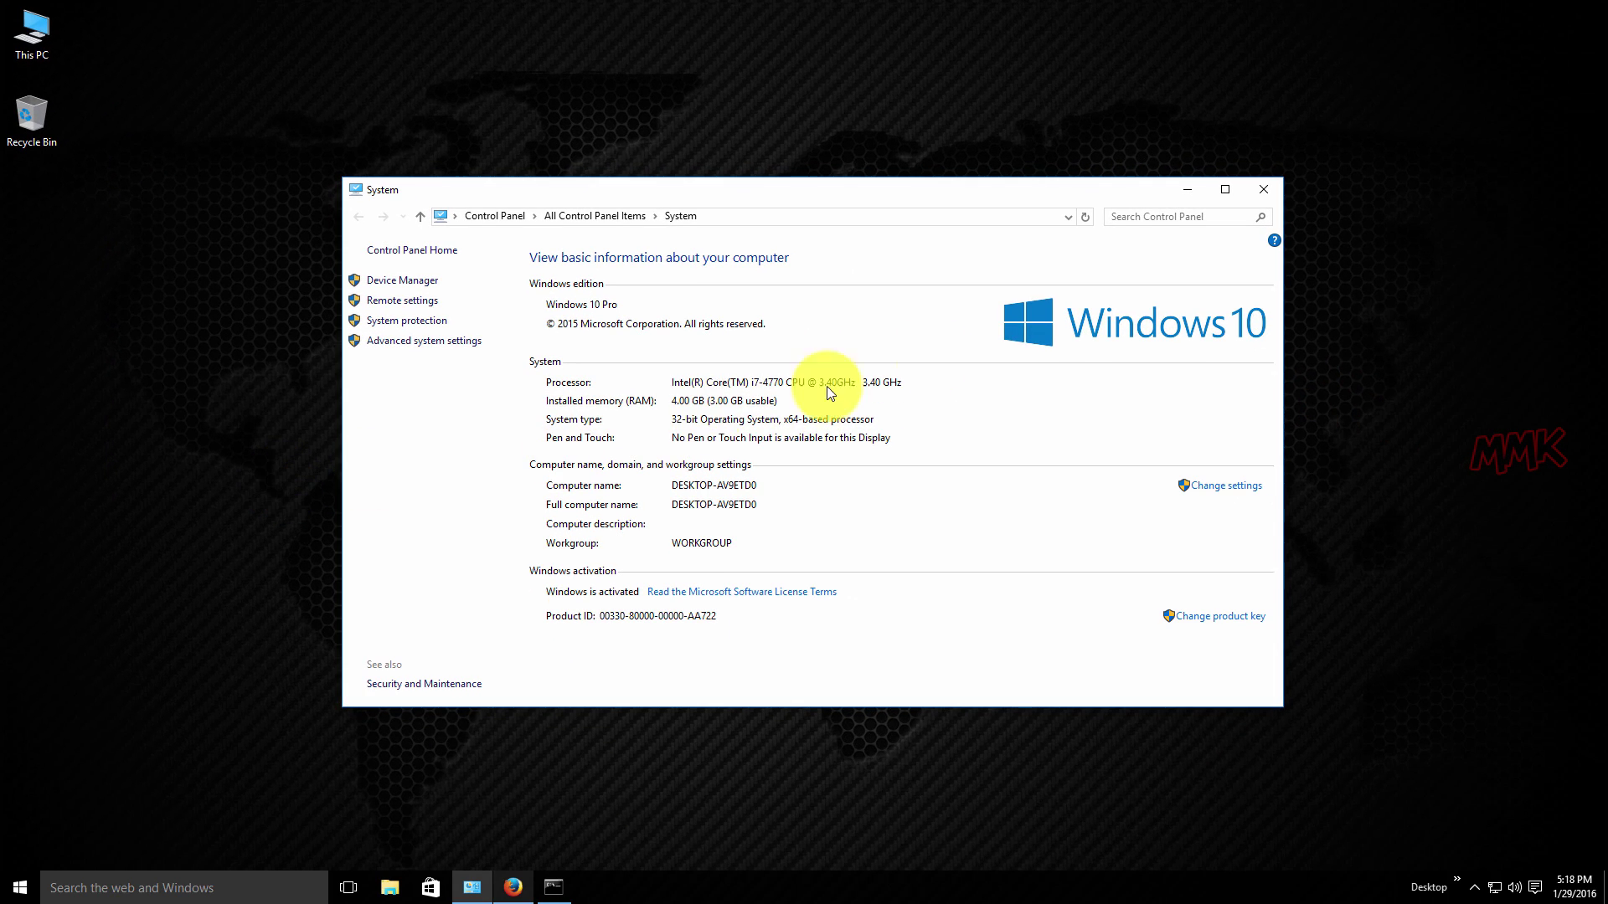
{"action": "left_click", "coordinate": [1263, 189]}
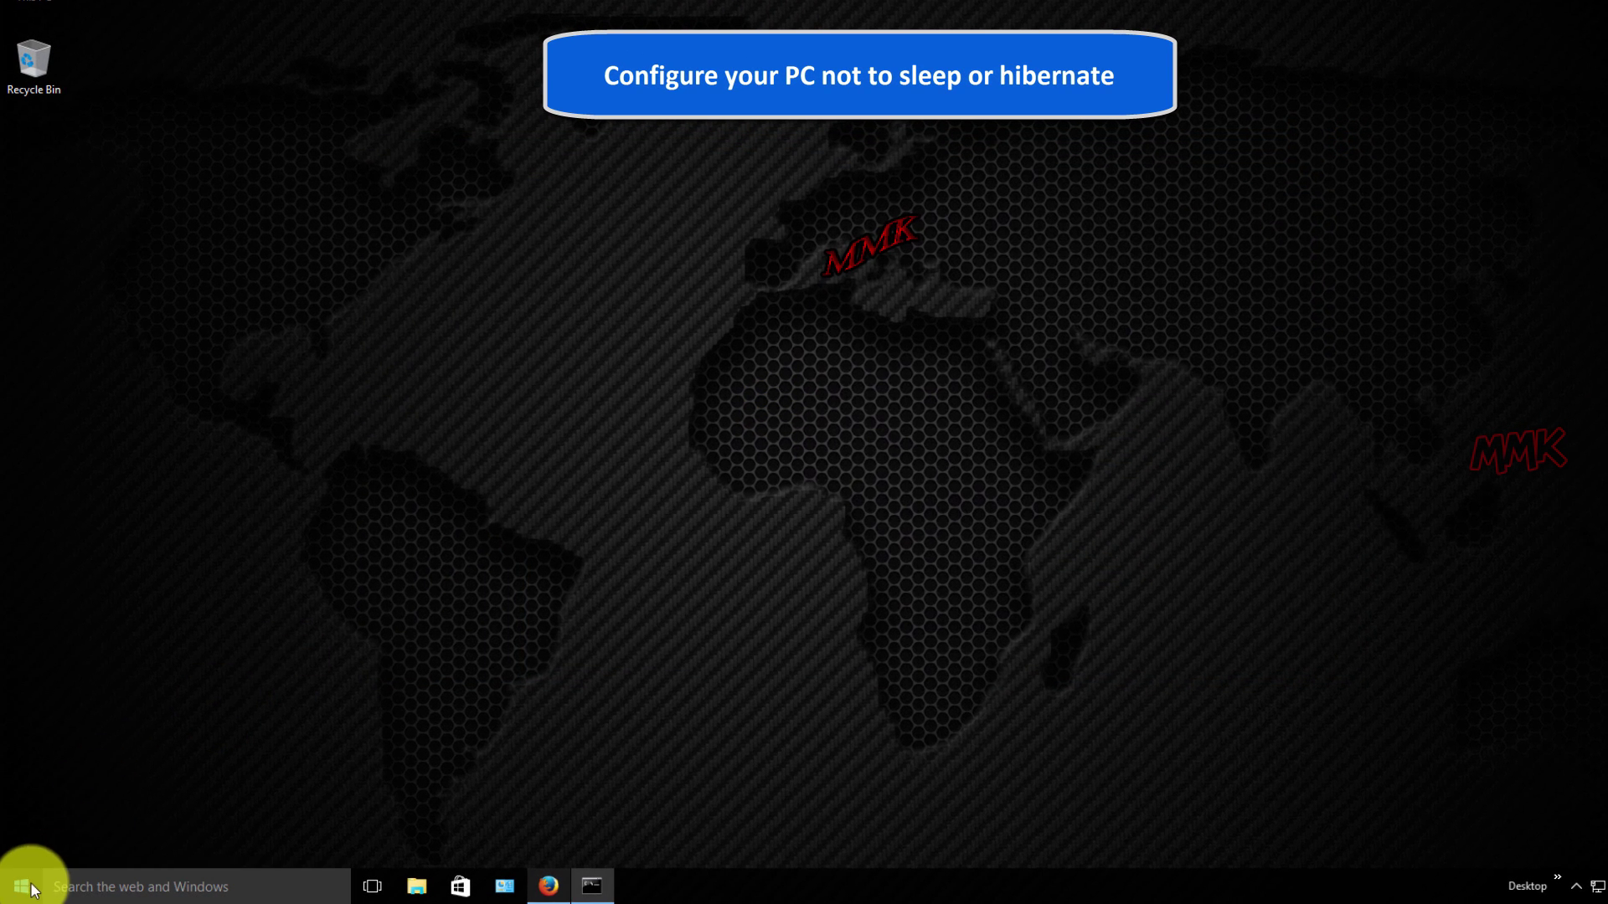
Through Control Panel Power Options, set the Balanced plan's sleep to Never and save
{"action": "right_click", "coordinate": [25, 886]}
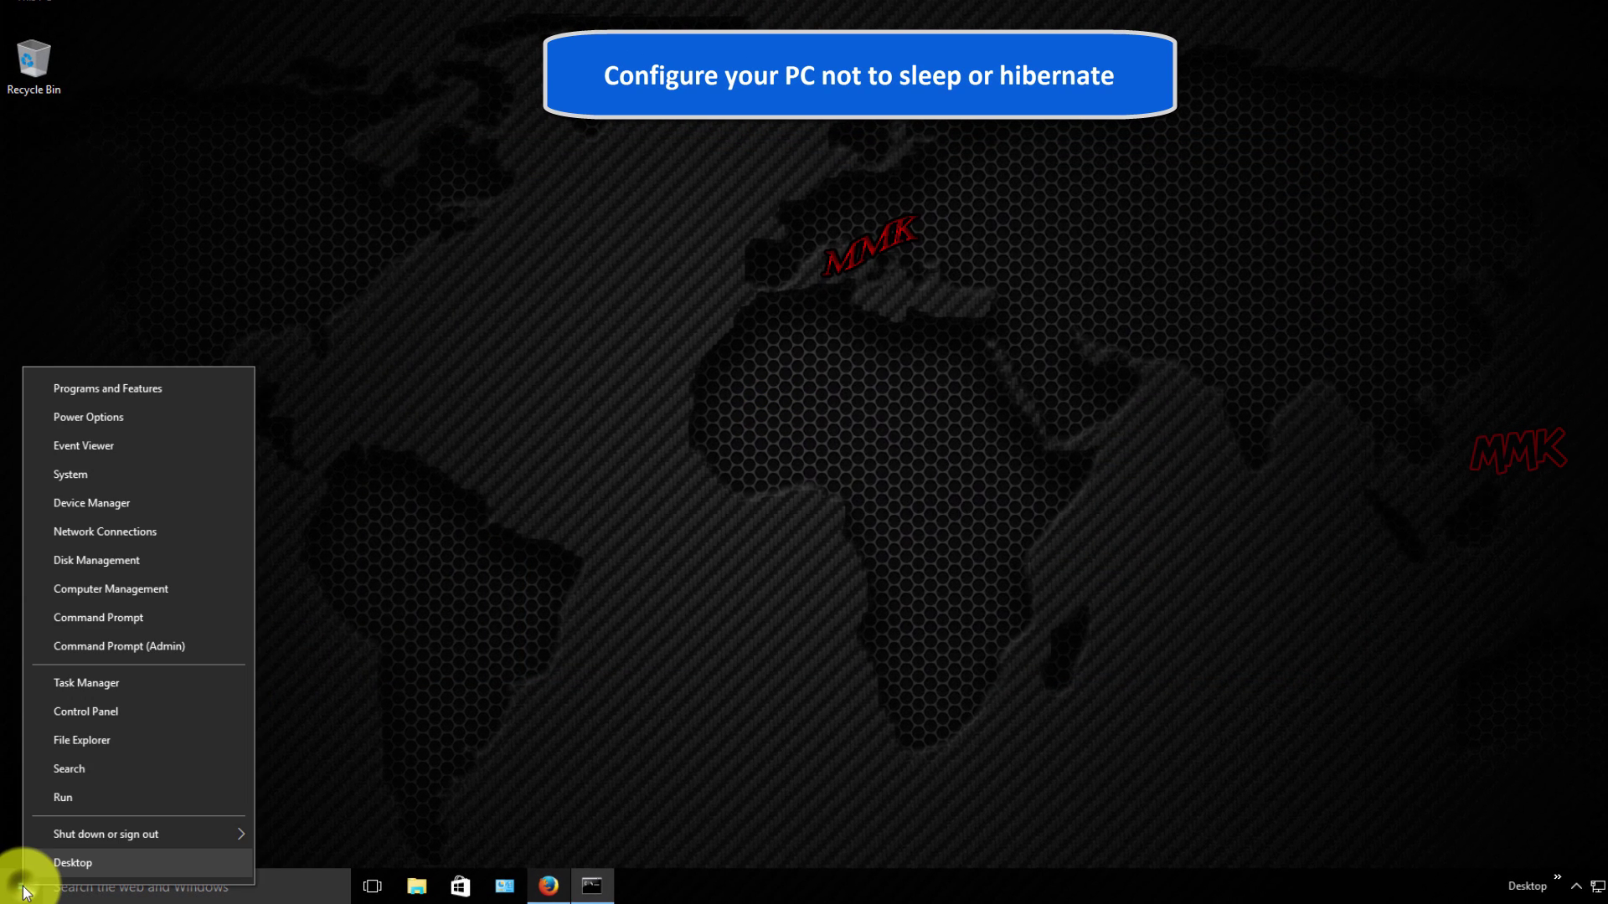
{"action": "left_click", "coordinate": [118, 711]}
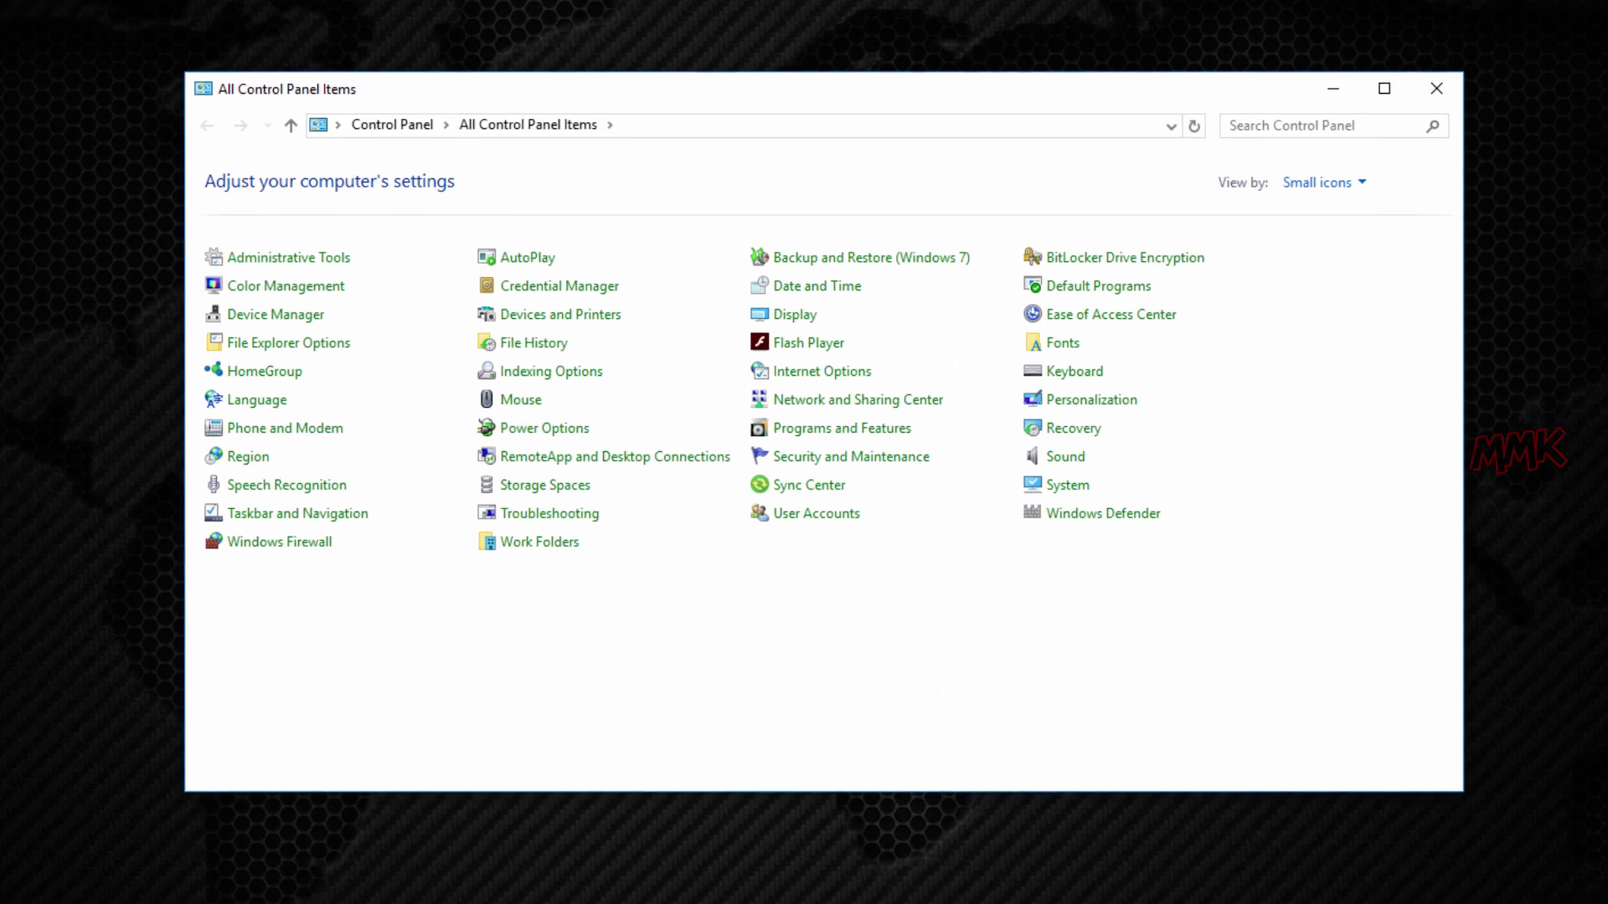
{"action": "left_click", "coordinate": [514, 431]}
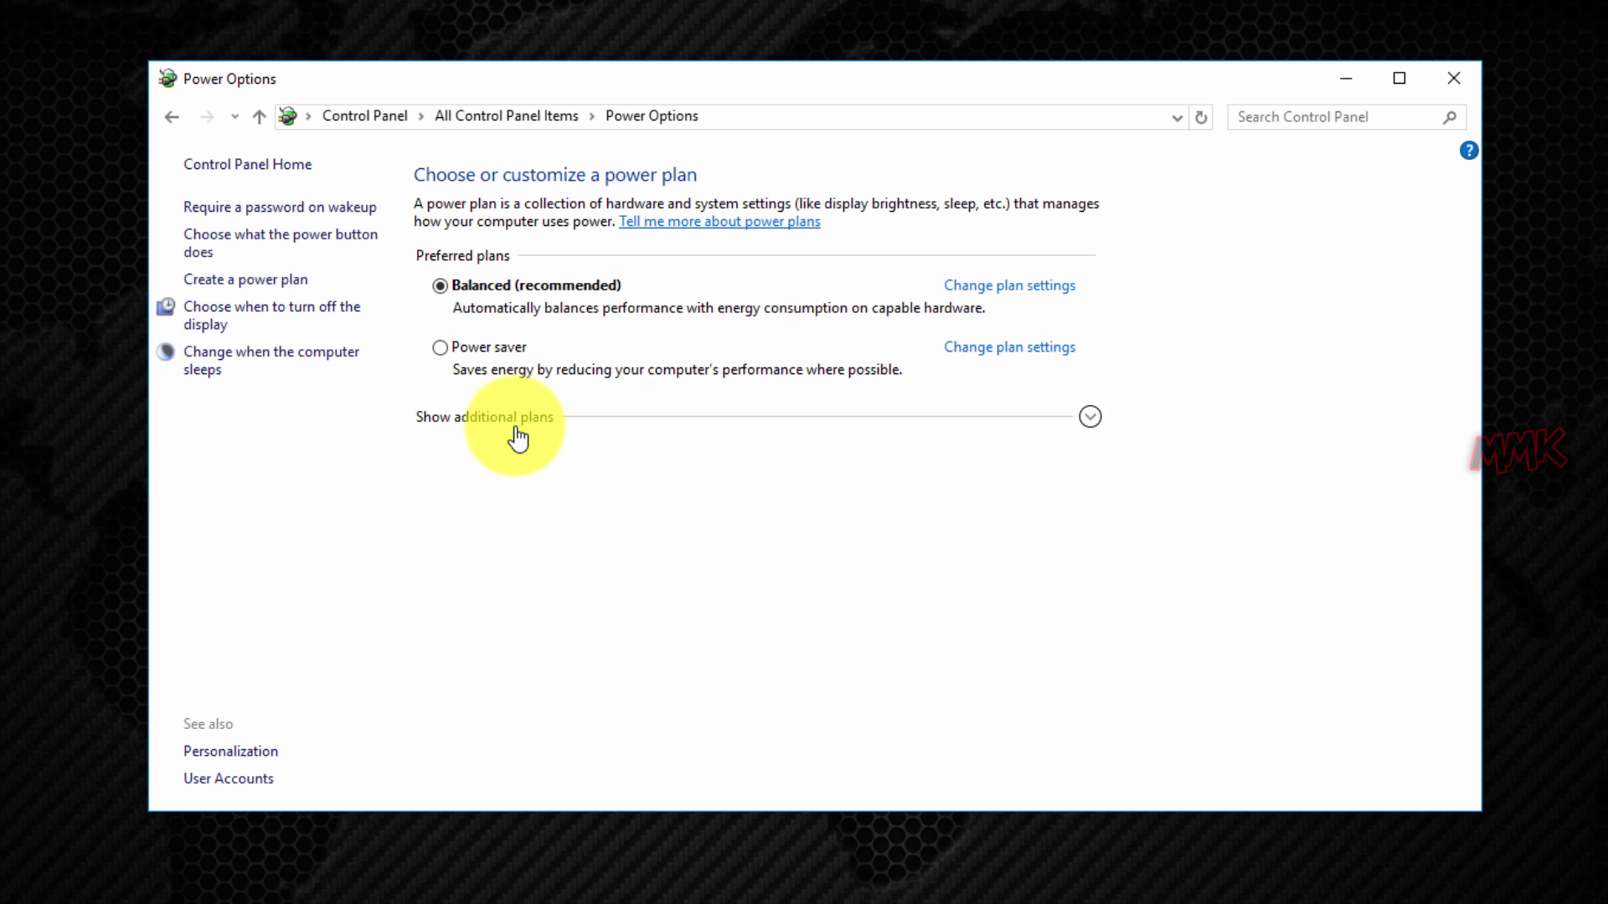
{"action": "left_click", "coordinate": [273, 317]}
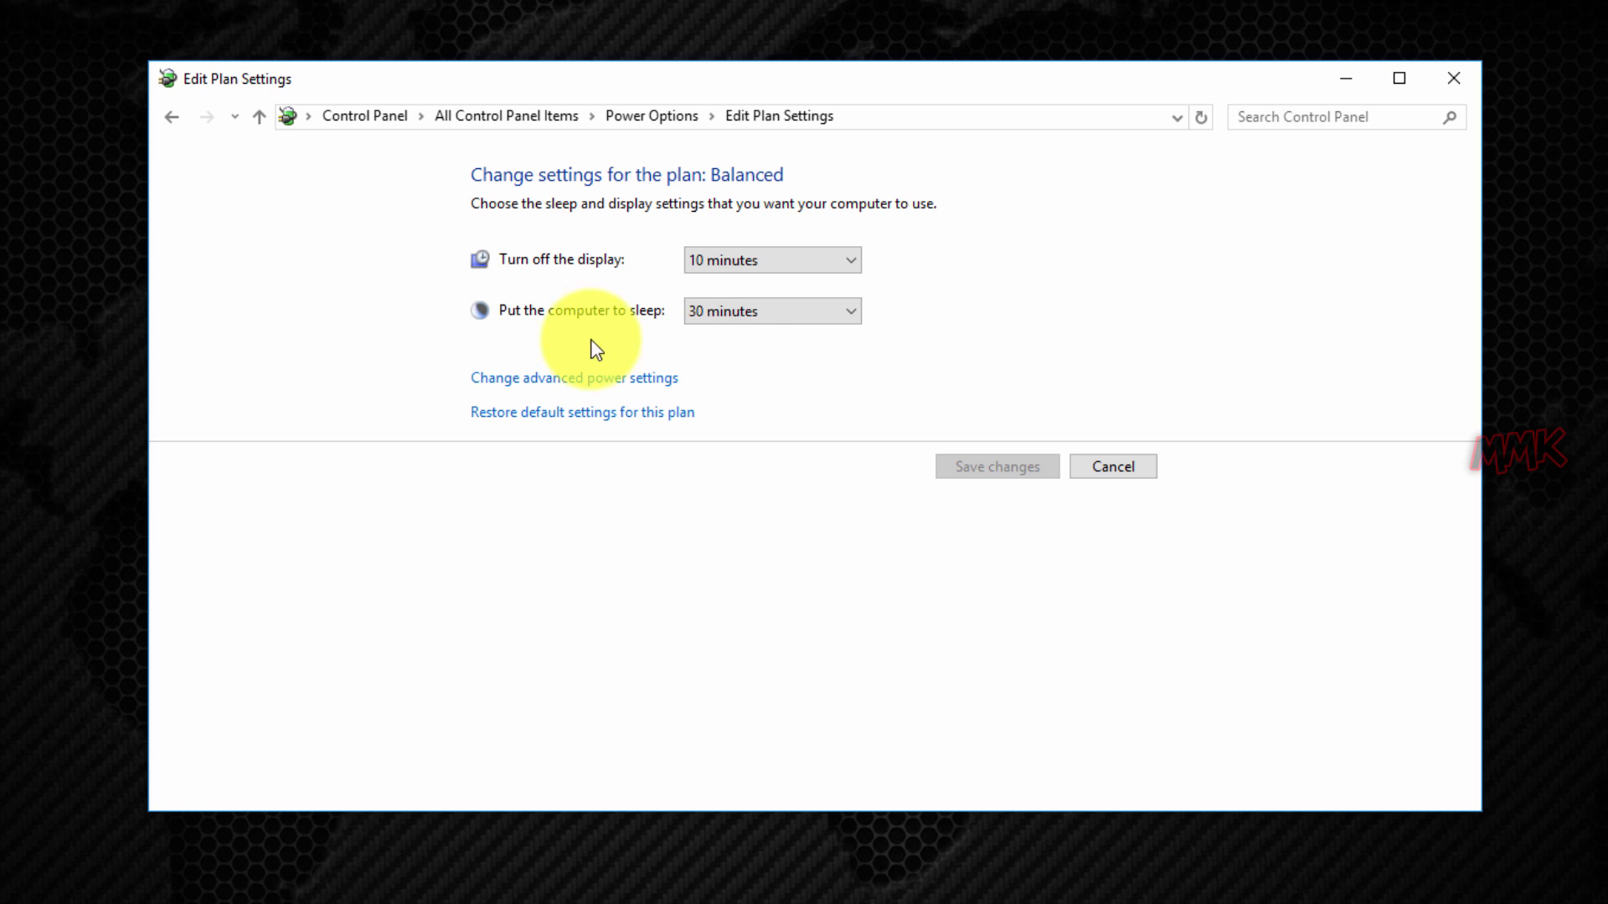
{"action": "left_click", "coordinate": [754, 319]}
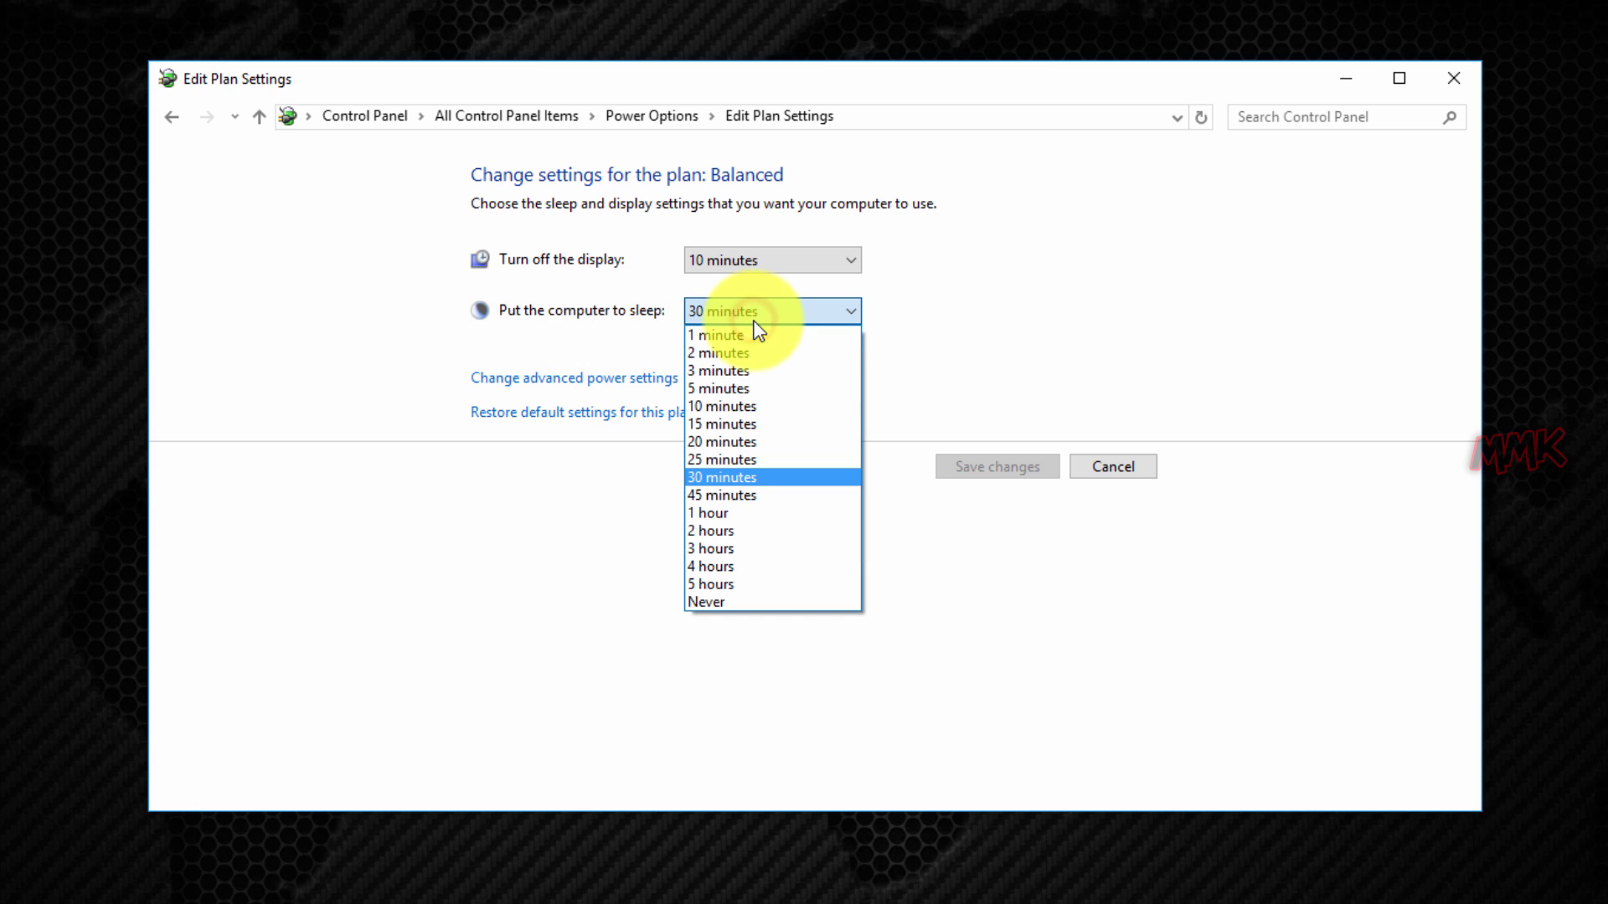
{"action": "left_click", "coordinate": [725, 603]}
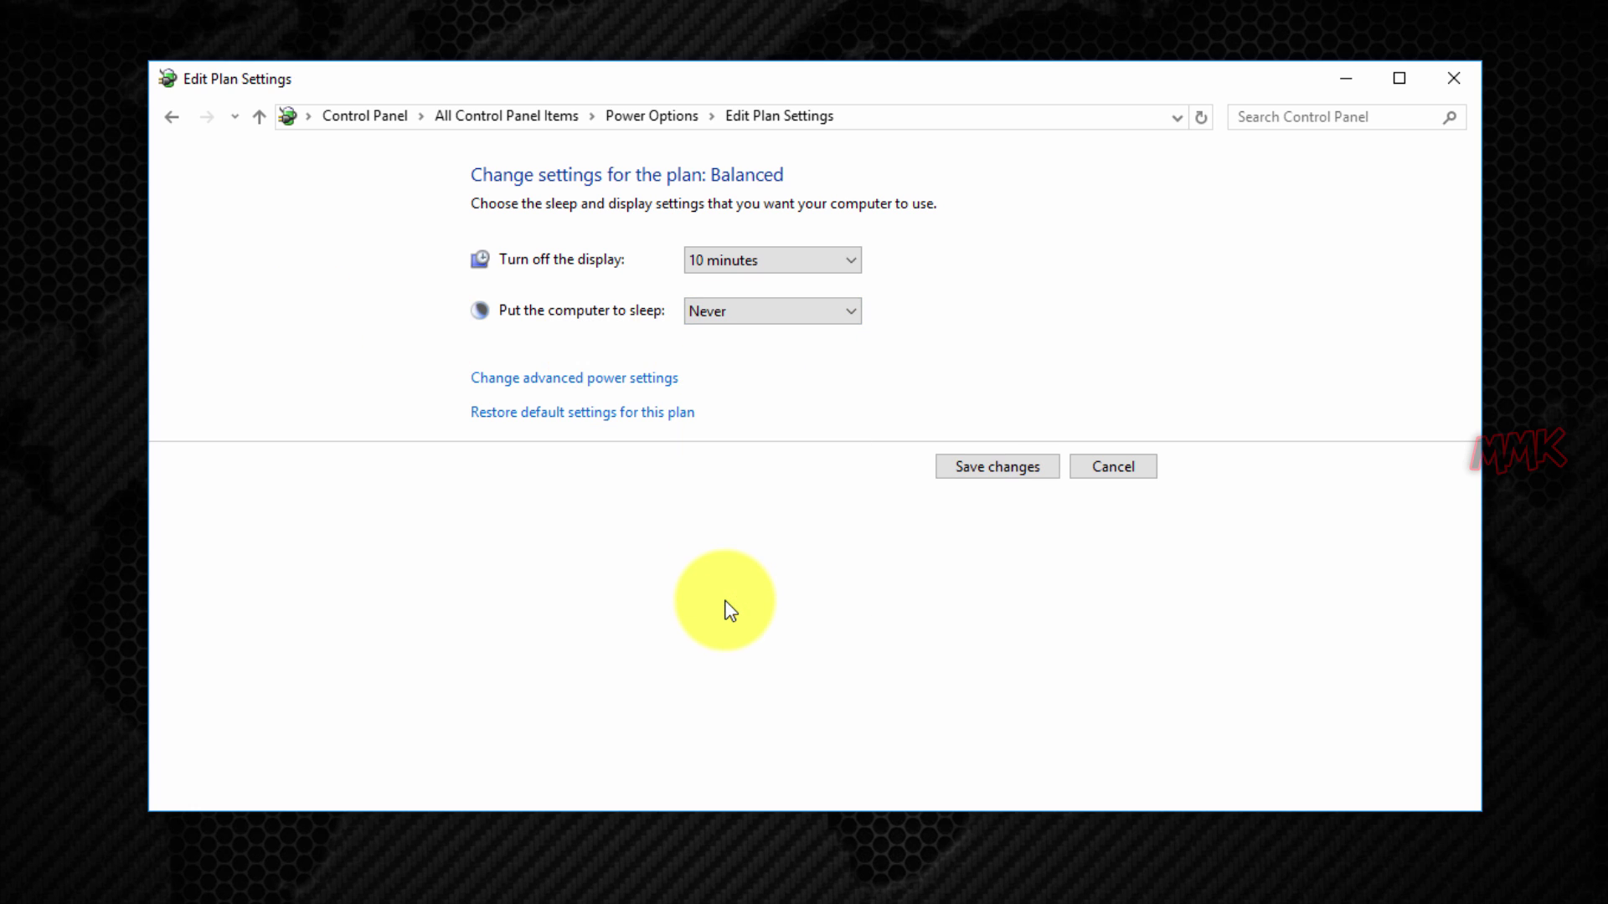
{"action": "left_click", "coordinate": [984, 467]}
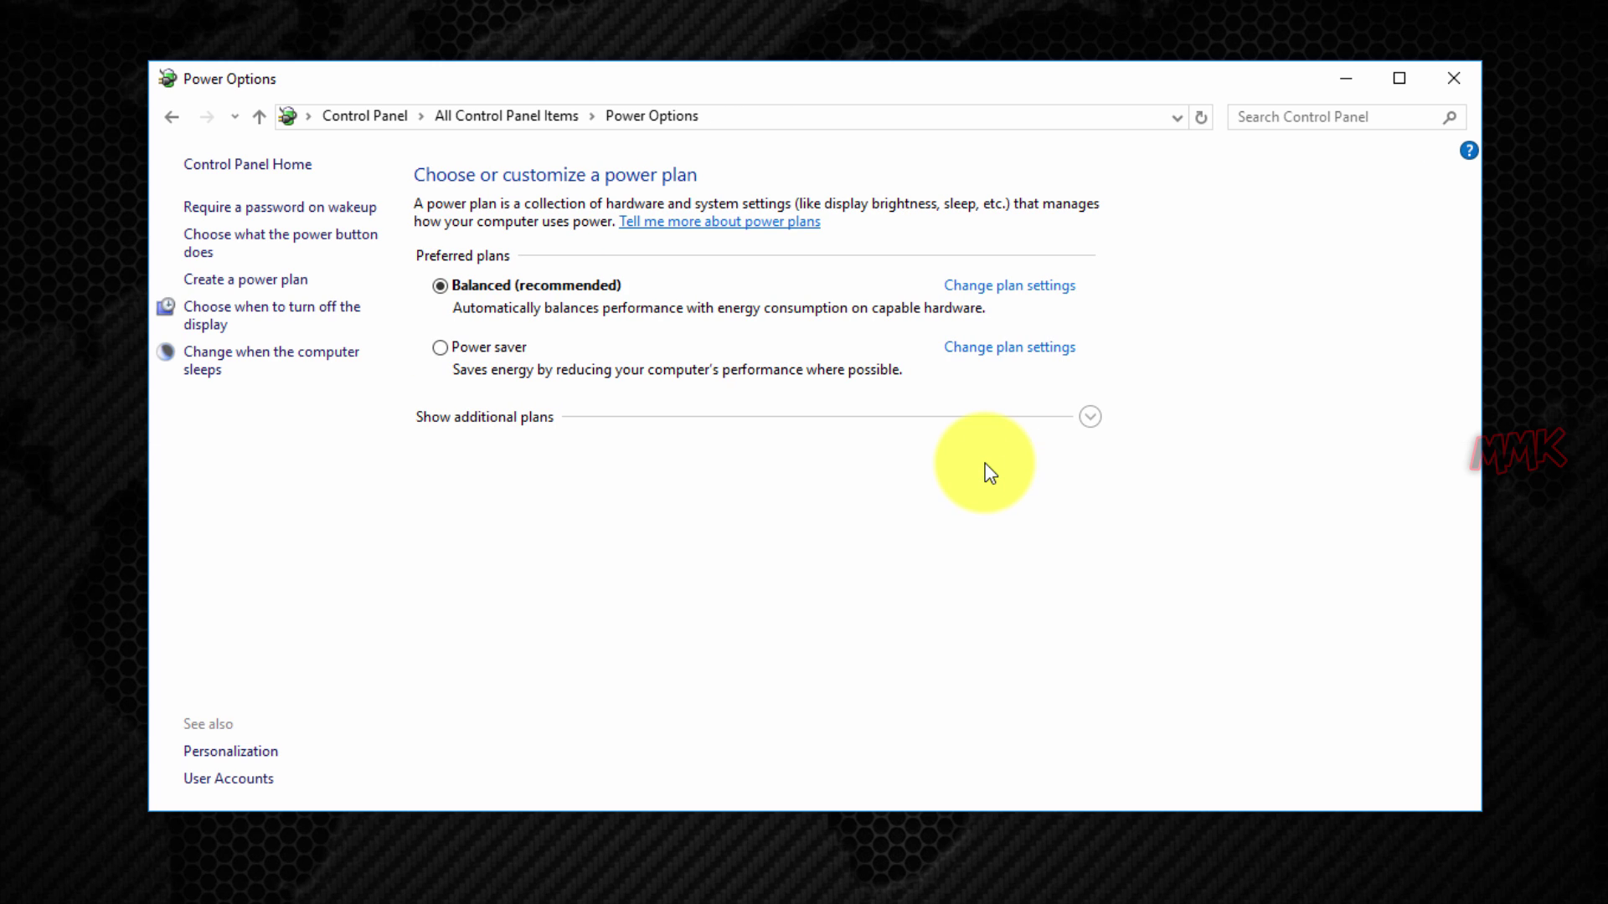
{"action": "left_click", "coordinate": [1453, 78]}
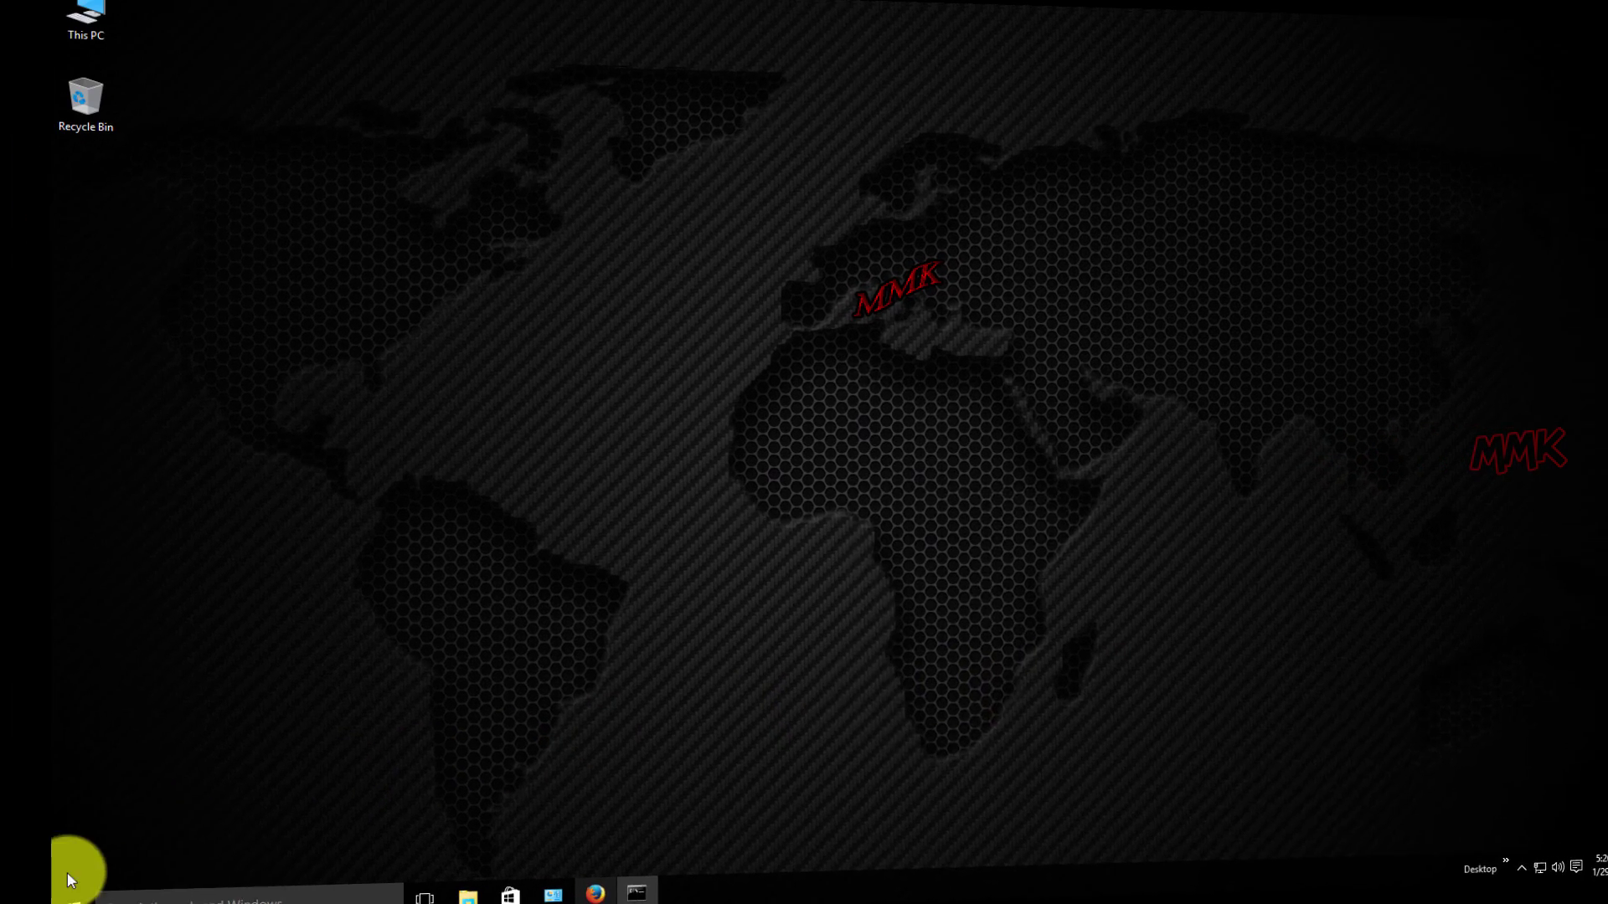
Open Windows Firewall from the Control Panel via the Win+X menu
{"action": "right_click", "coordinate": [17, 889]}
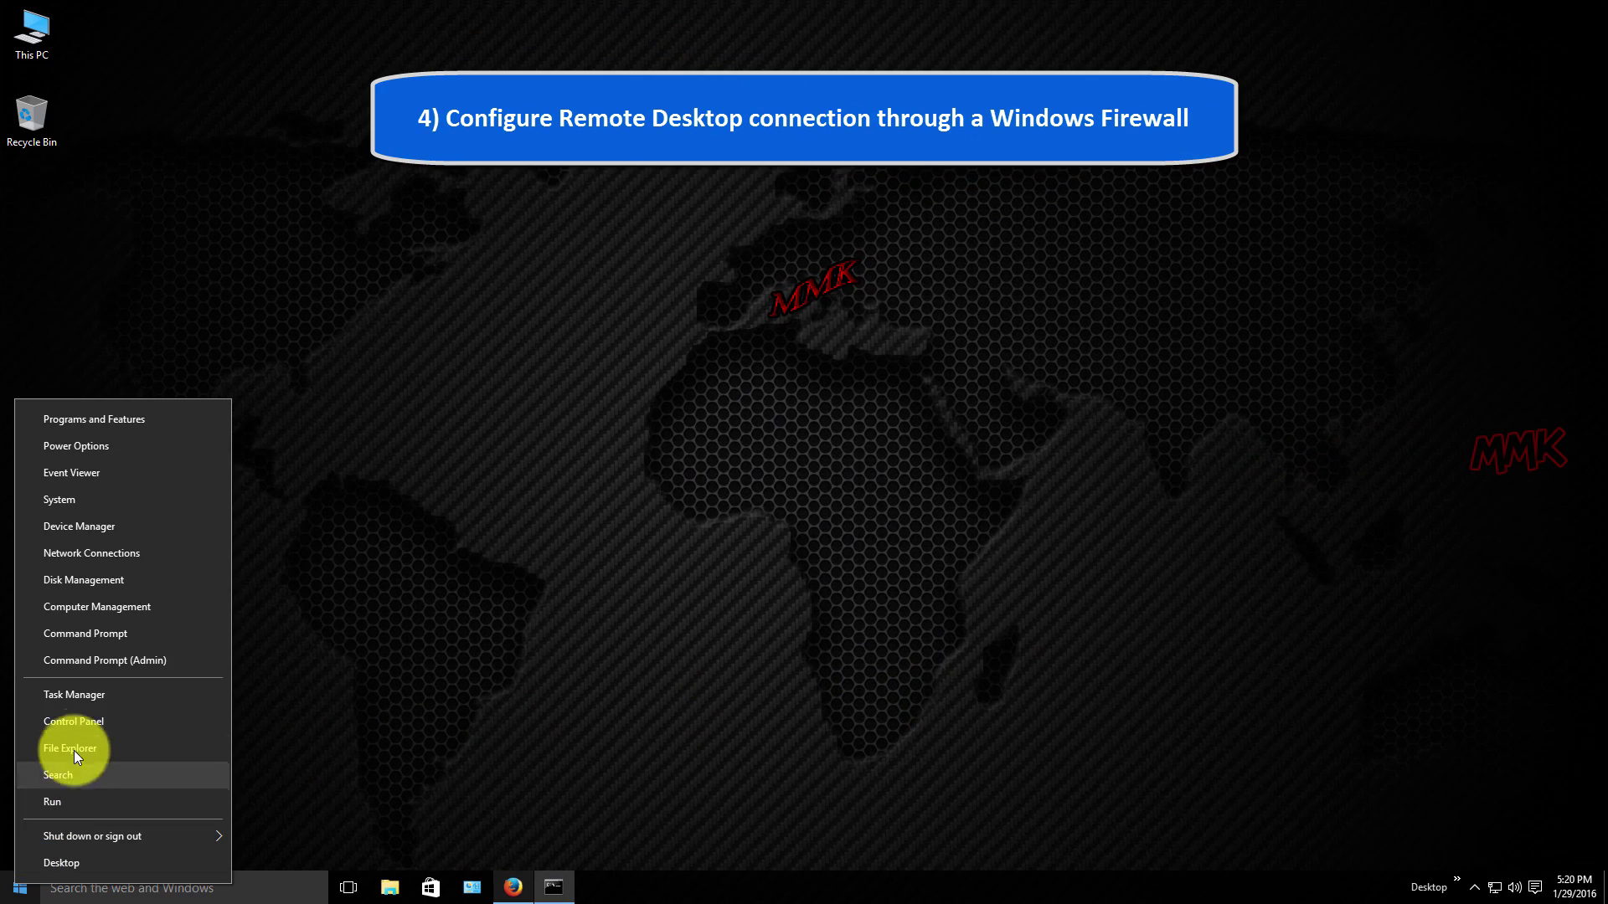
{"action": "left_click", "coordinate": [102, 723]}
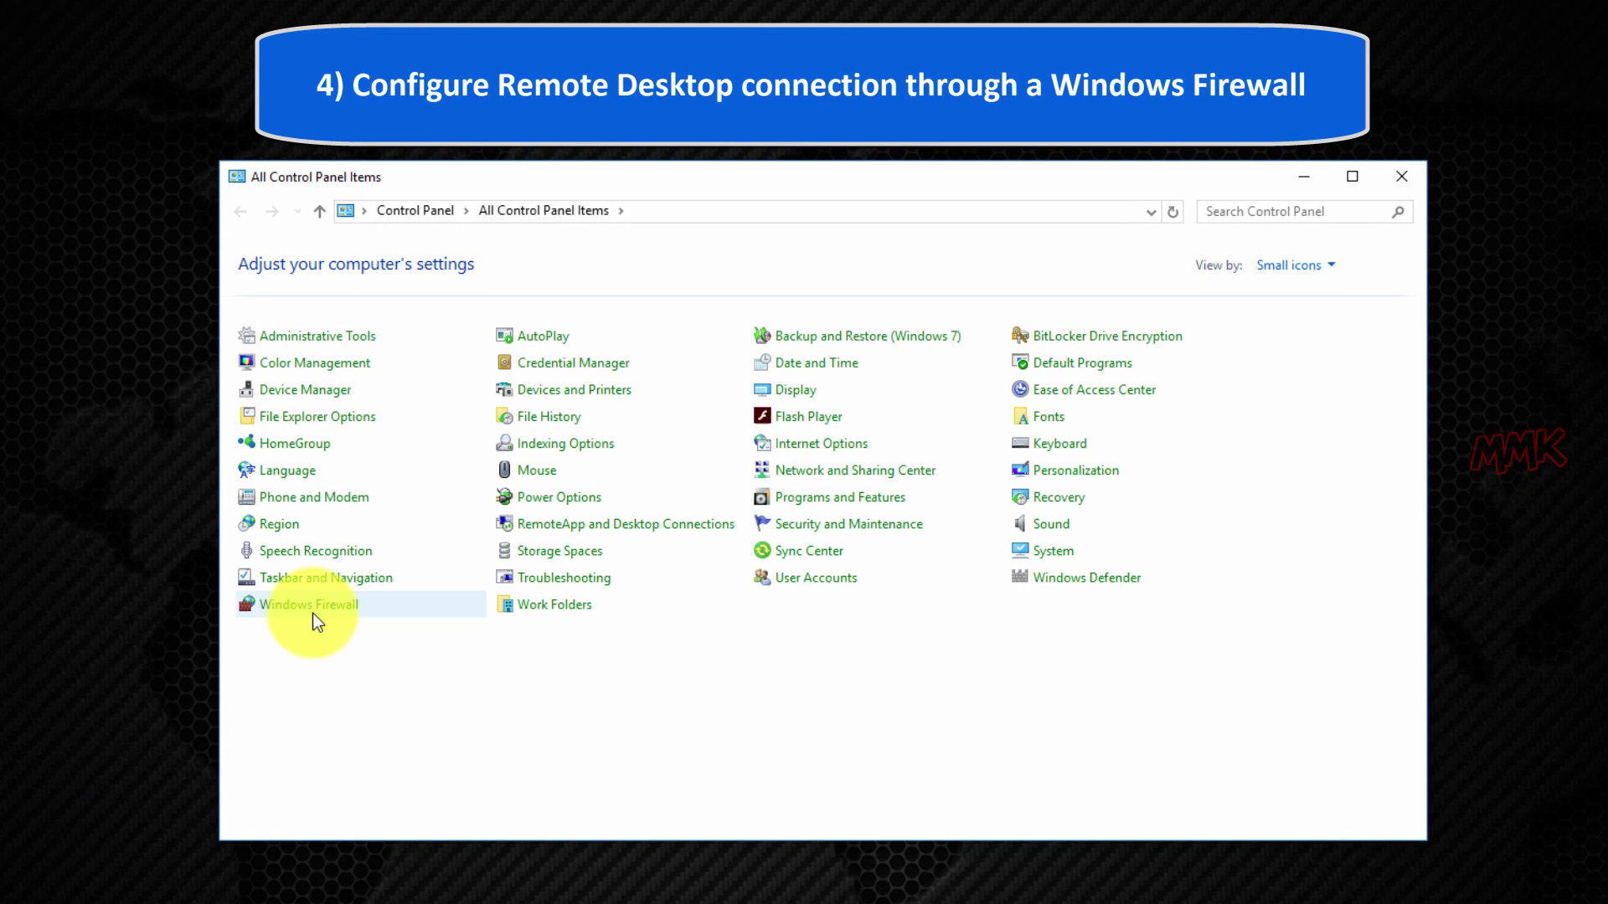
{"action": "left_click", "coordinate": [313, 610]}
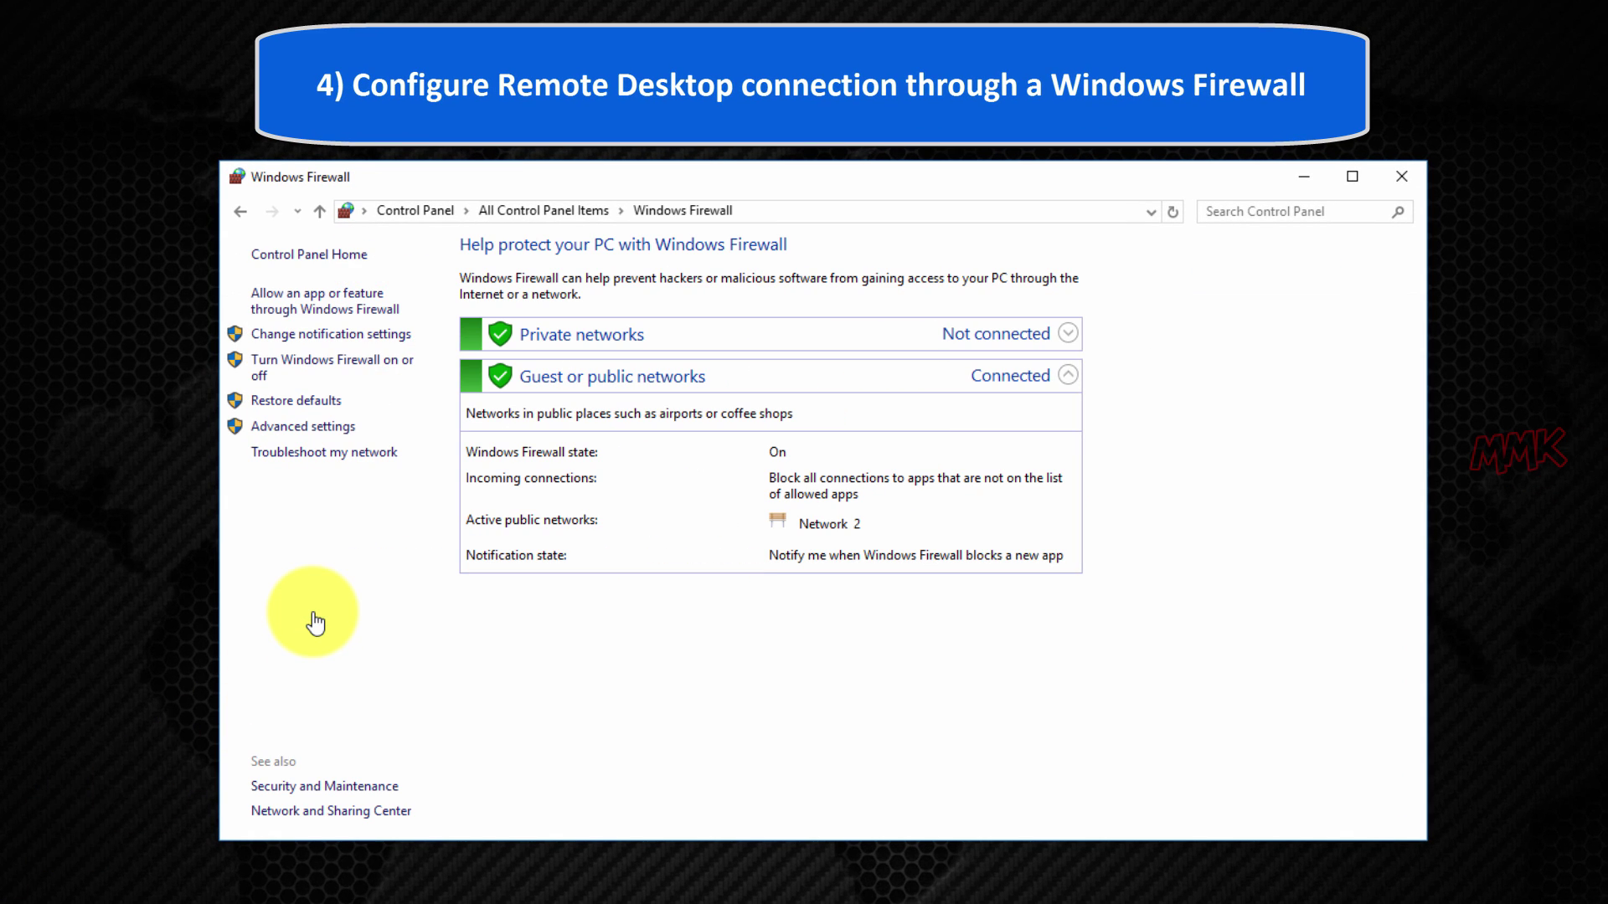
Confirm Remote Desktop is allowed on Private and Public networks, then return to the firewall overview
{"action": "left_click", "coordinate": [347, 308]}
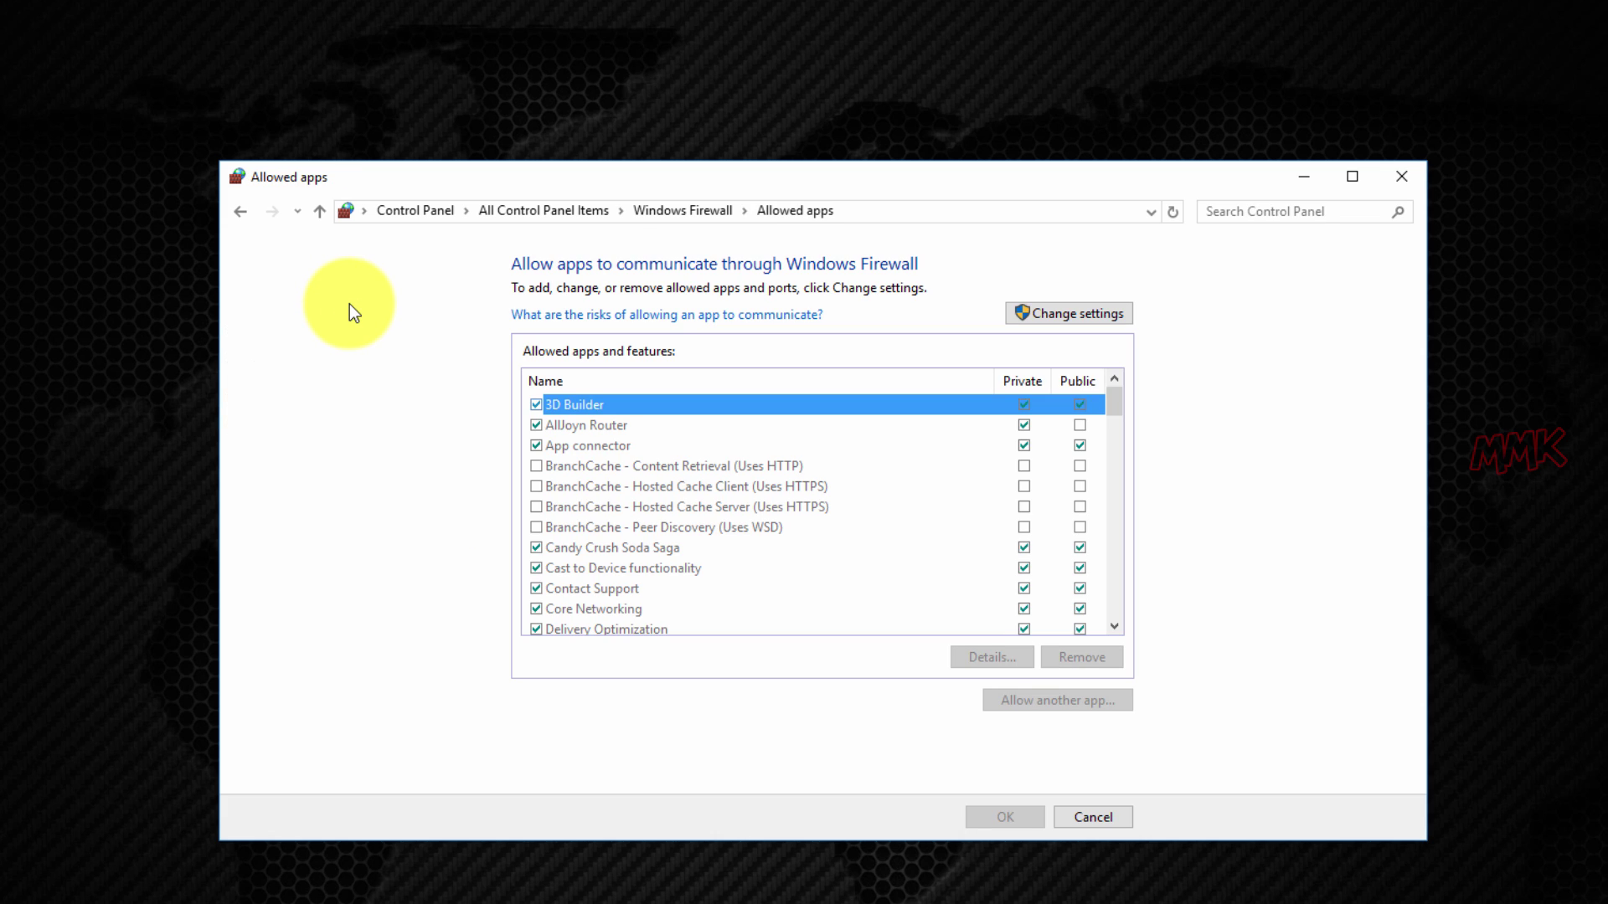
{"action": "key", "text": "r"}
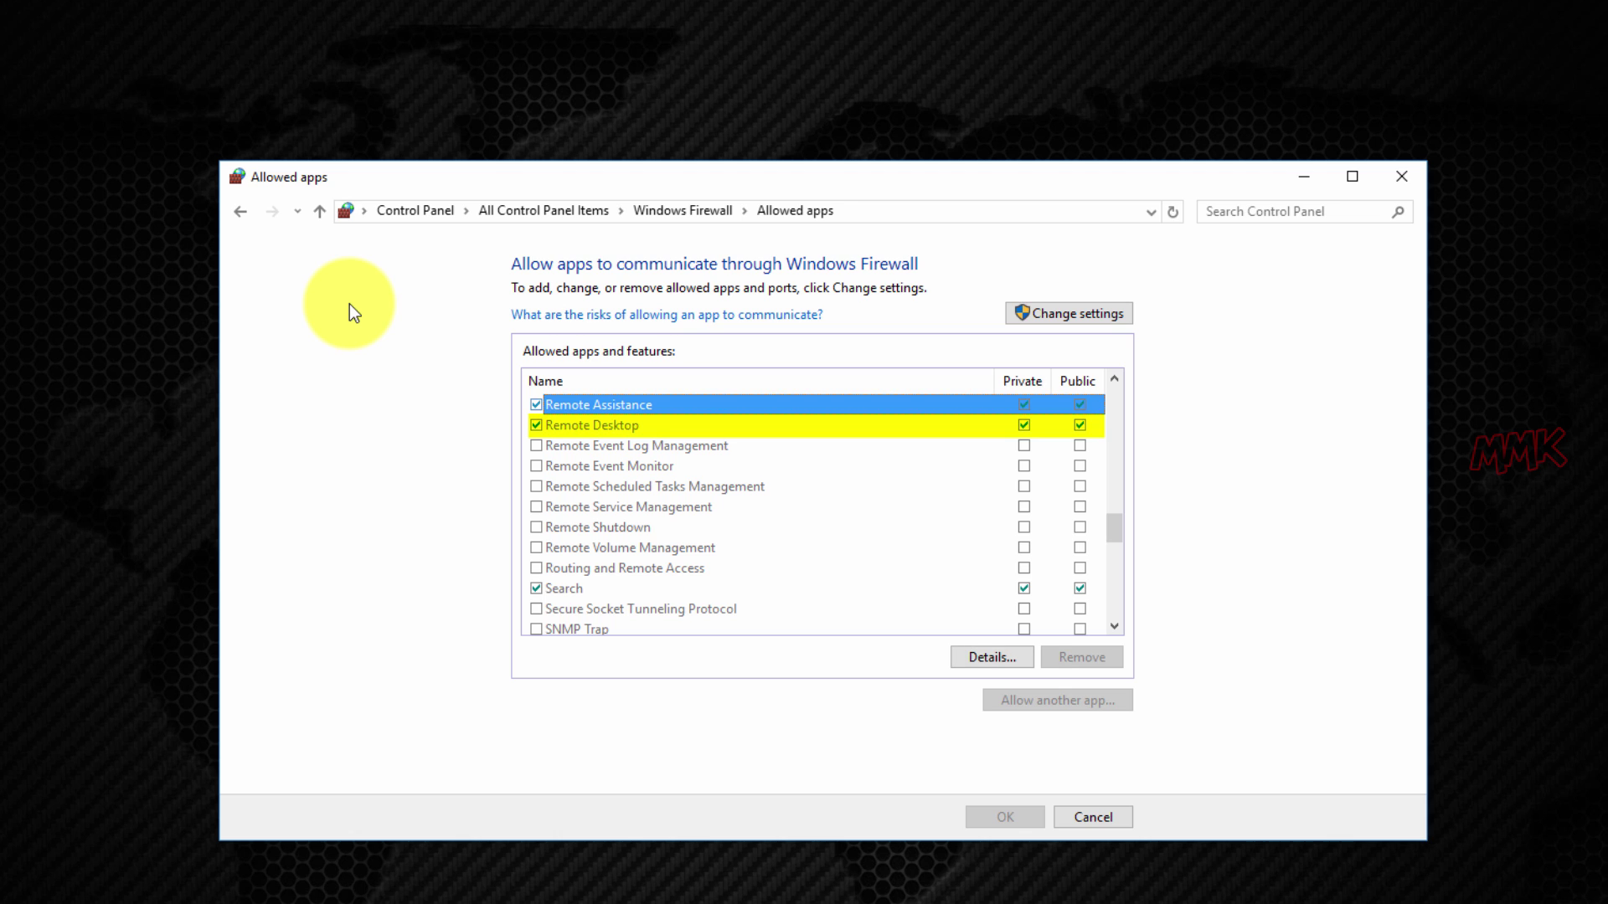
{"action": "left_click", "coordinate": [598, 427]}
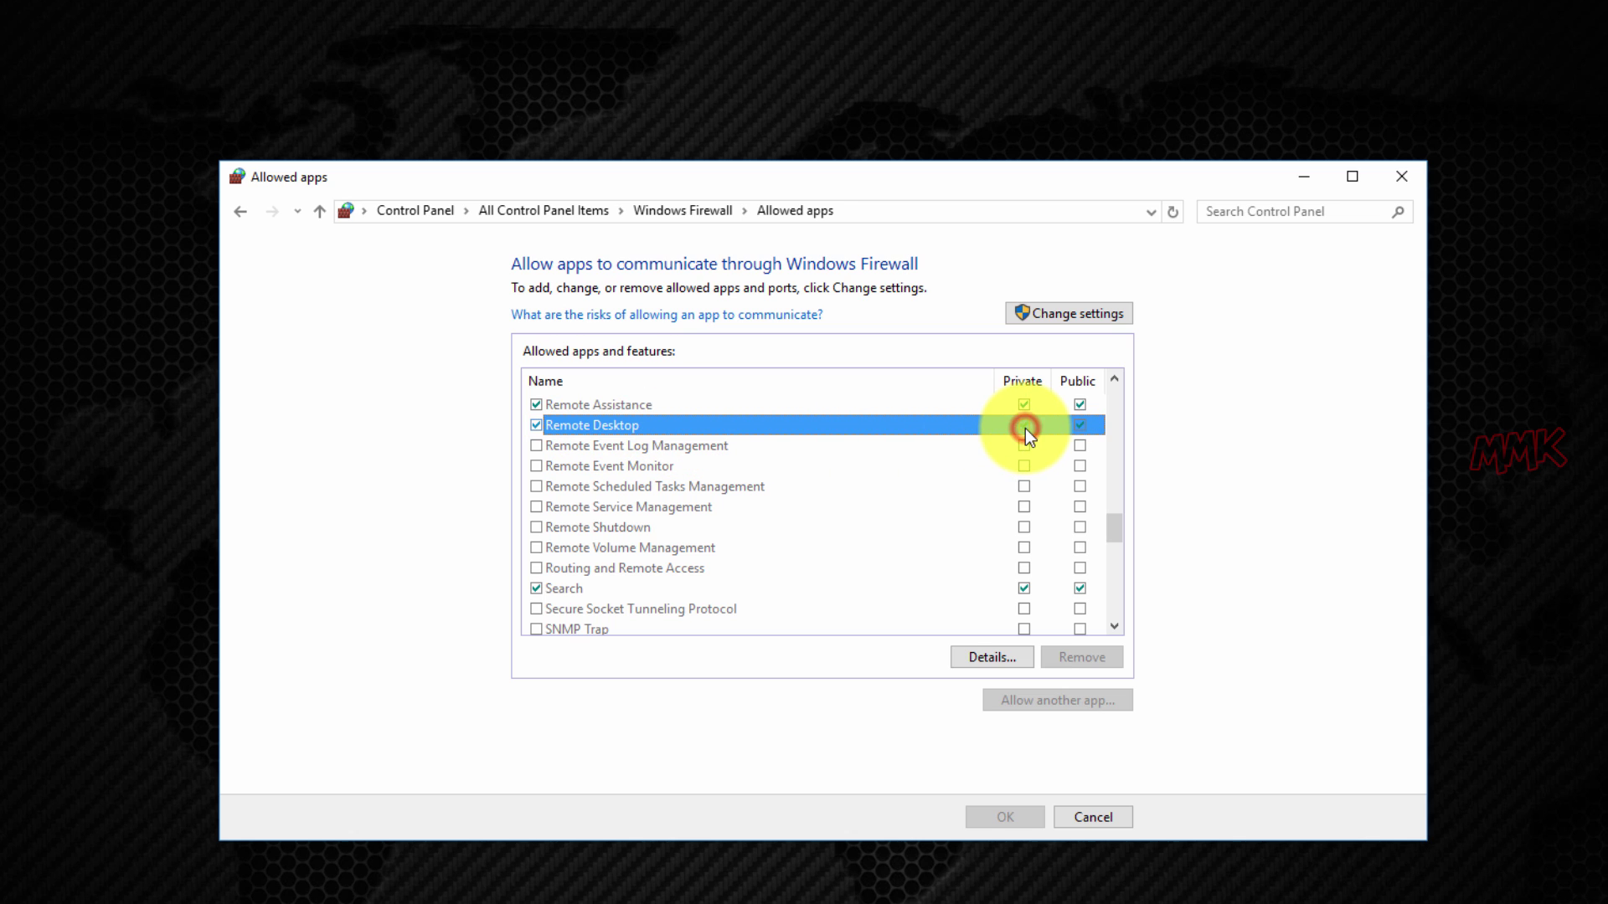
{"action": "left_click", "coordinate": [1056, 315]}
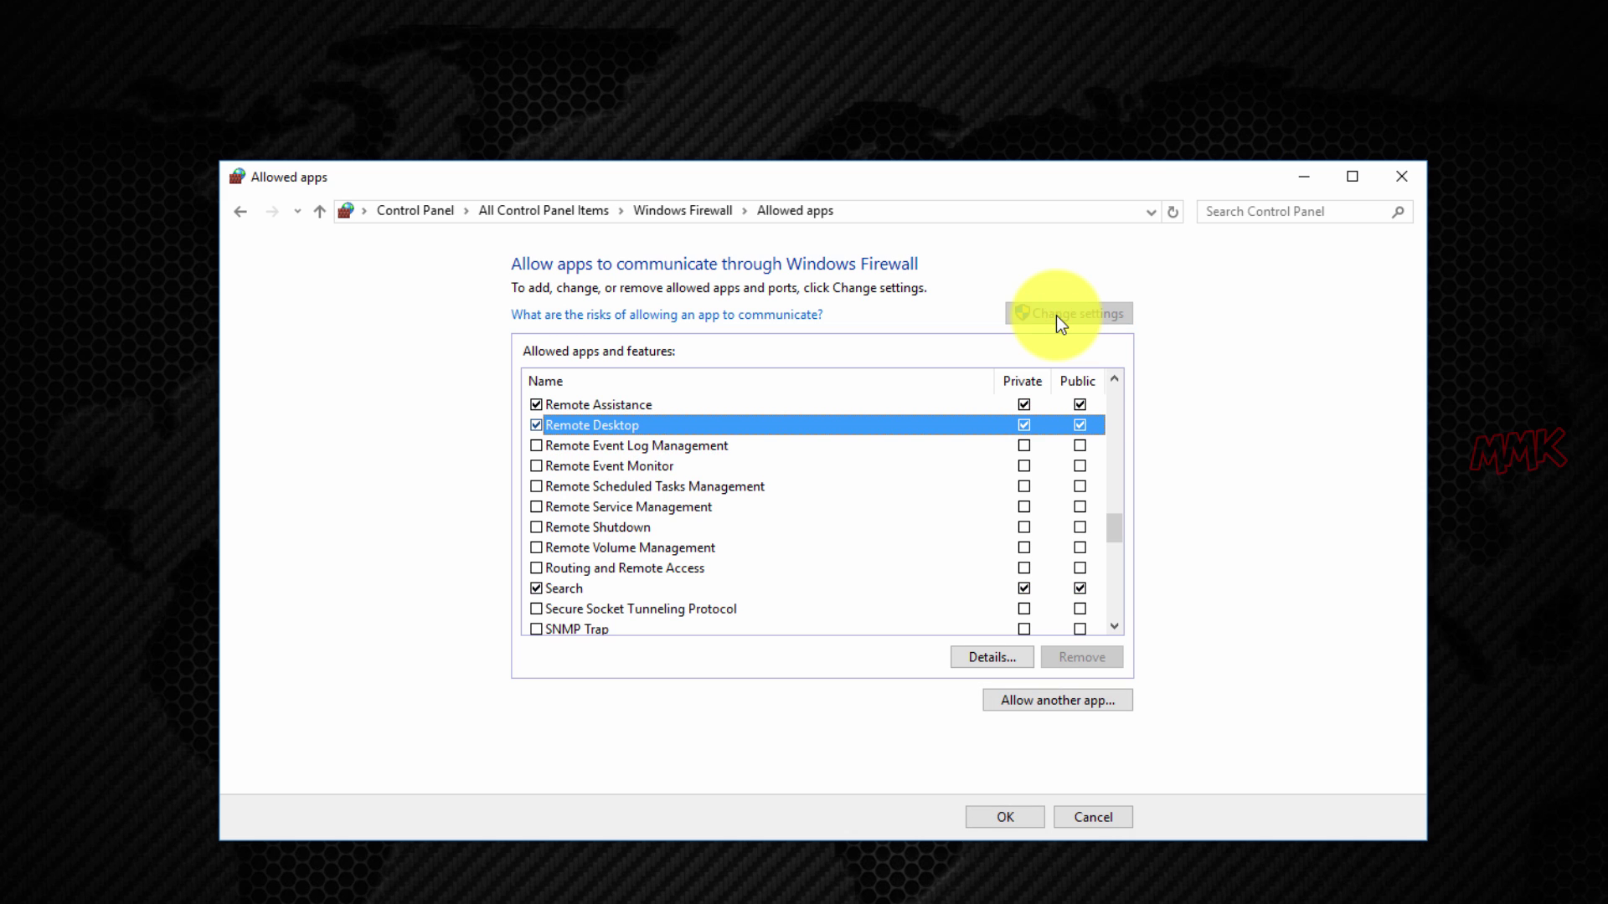
{"action": "left_click", "coordinate": [238, 211]}
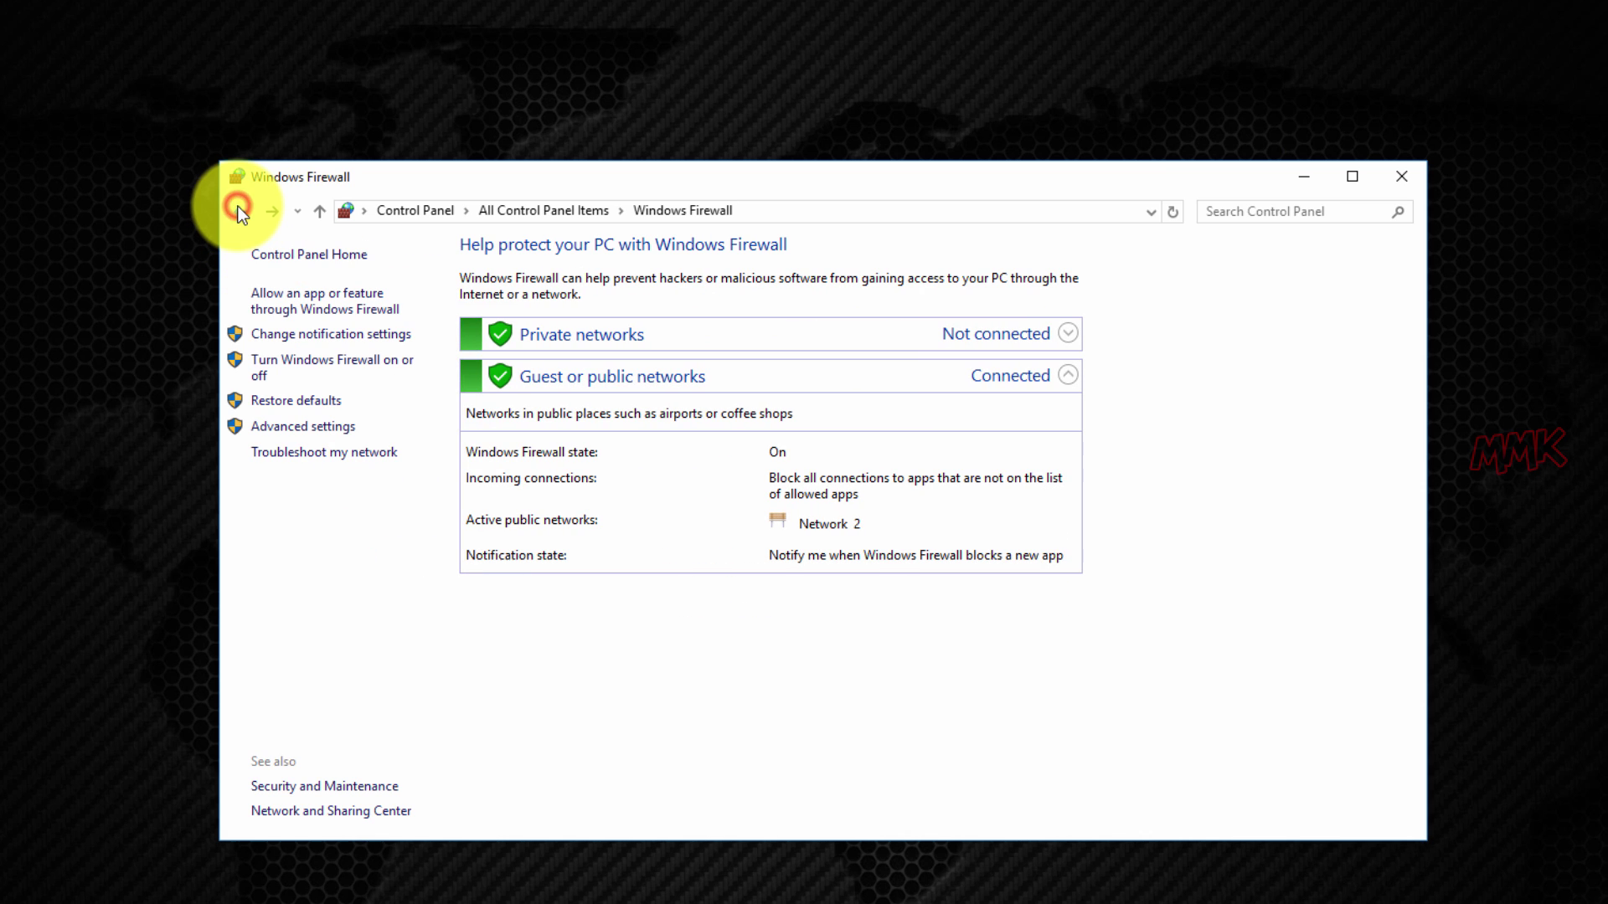
Show the Inbound Rules list in Windows Firewall with Advanced Security
{"action": "left_click", "coordinate": [306, 428]}
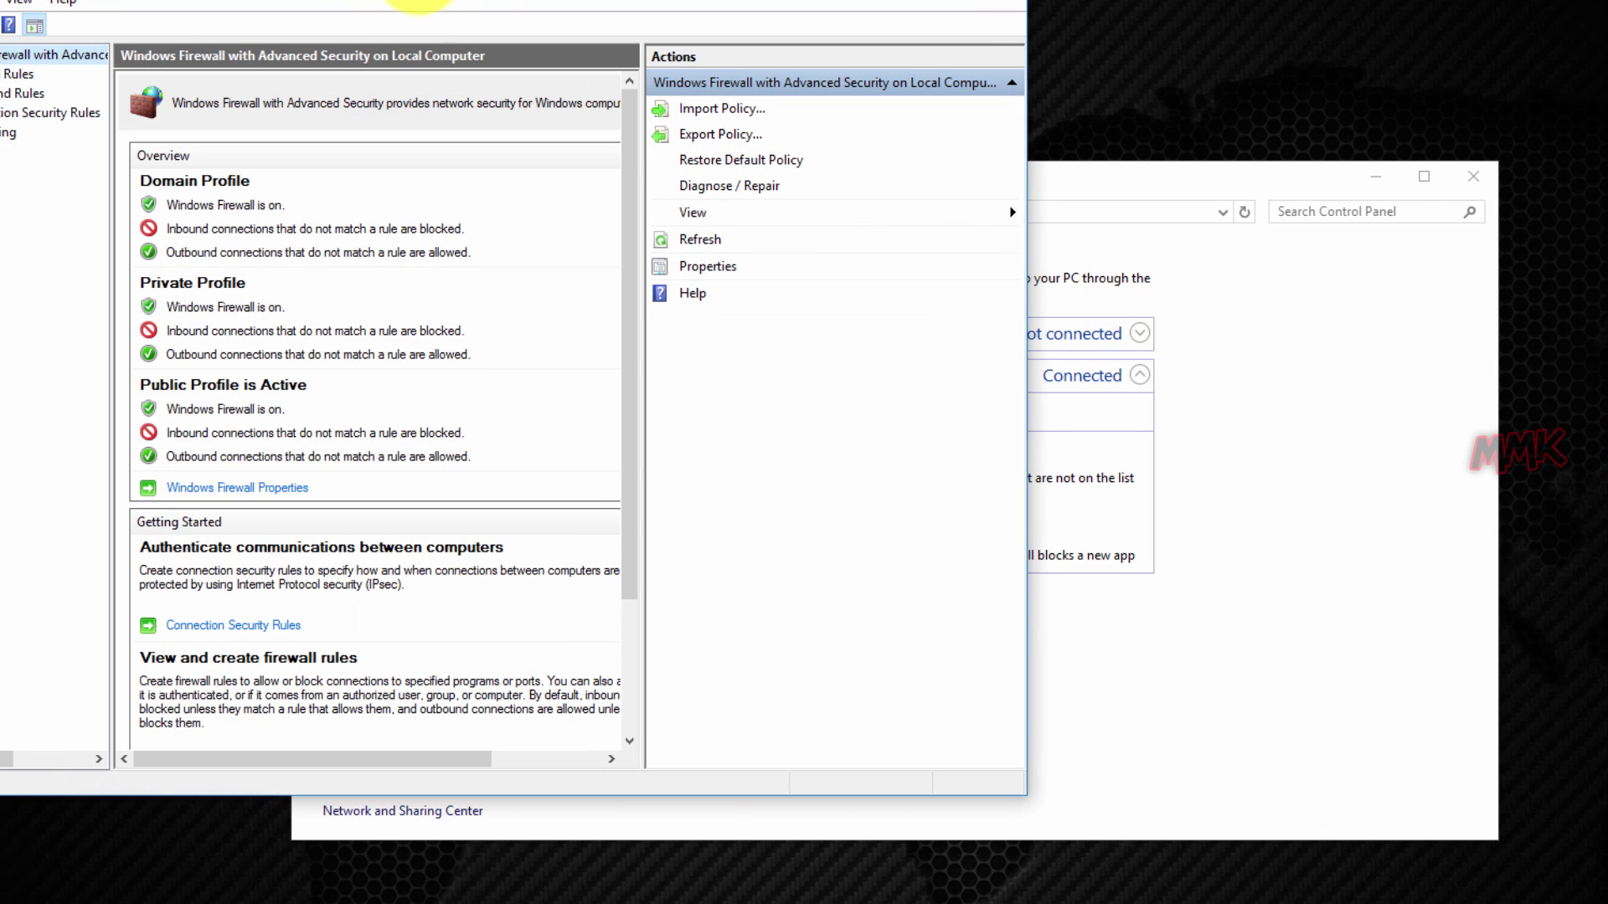
{"action": "left_click_drag", "start_coordinate": [425, 1], "coordinate": [862, 84]}
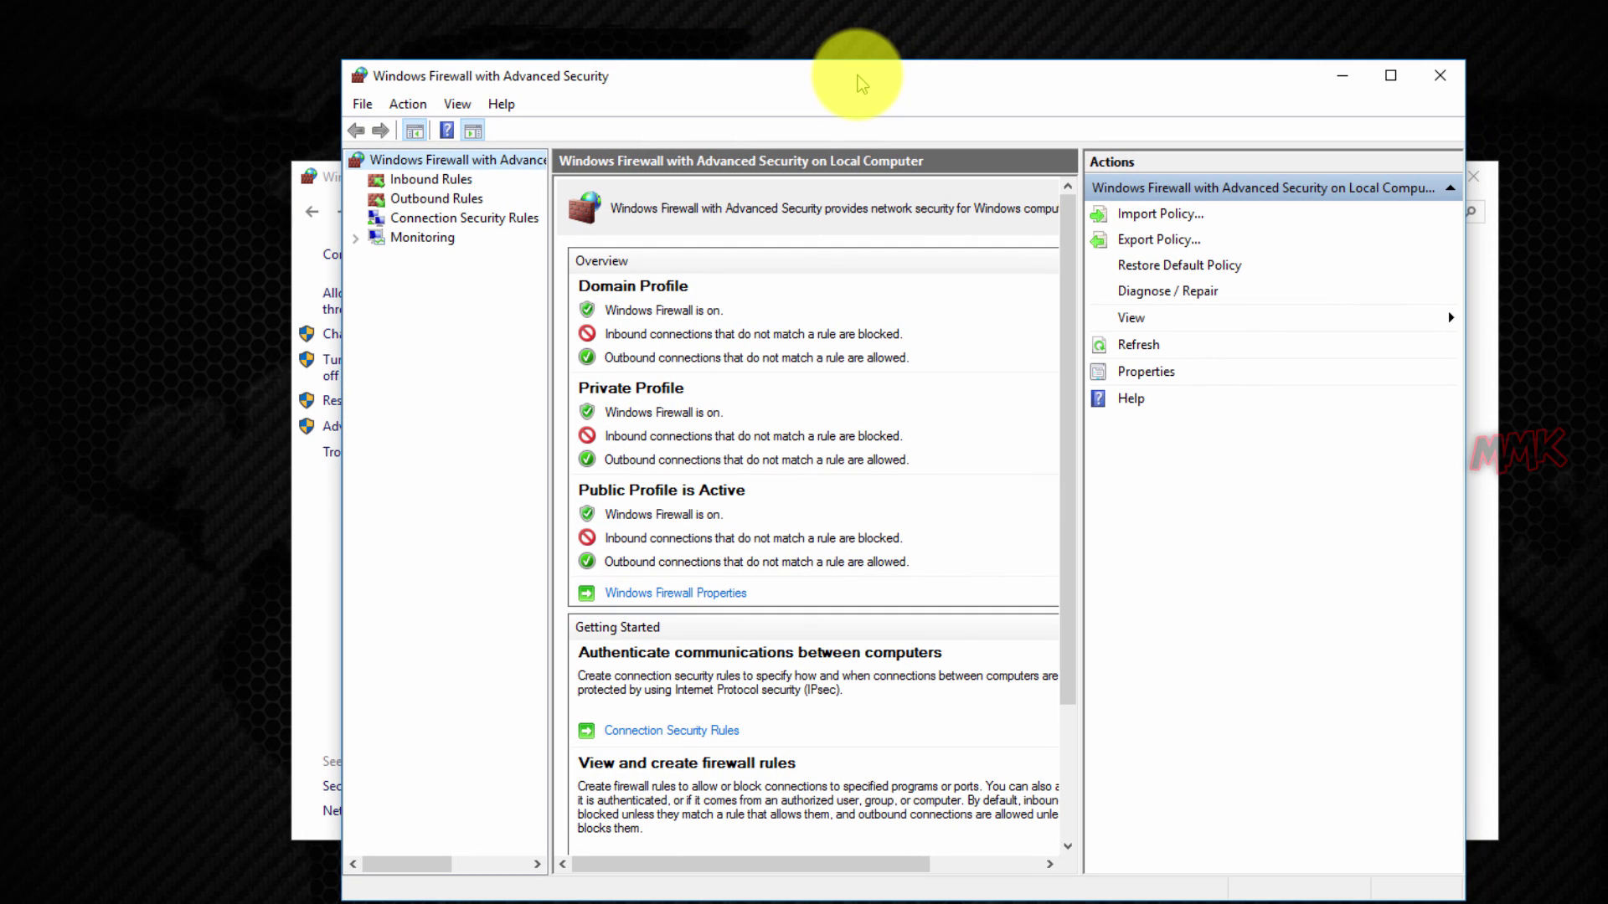
{"action": "left_click", "coordinate": [435, 179]}
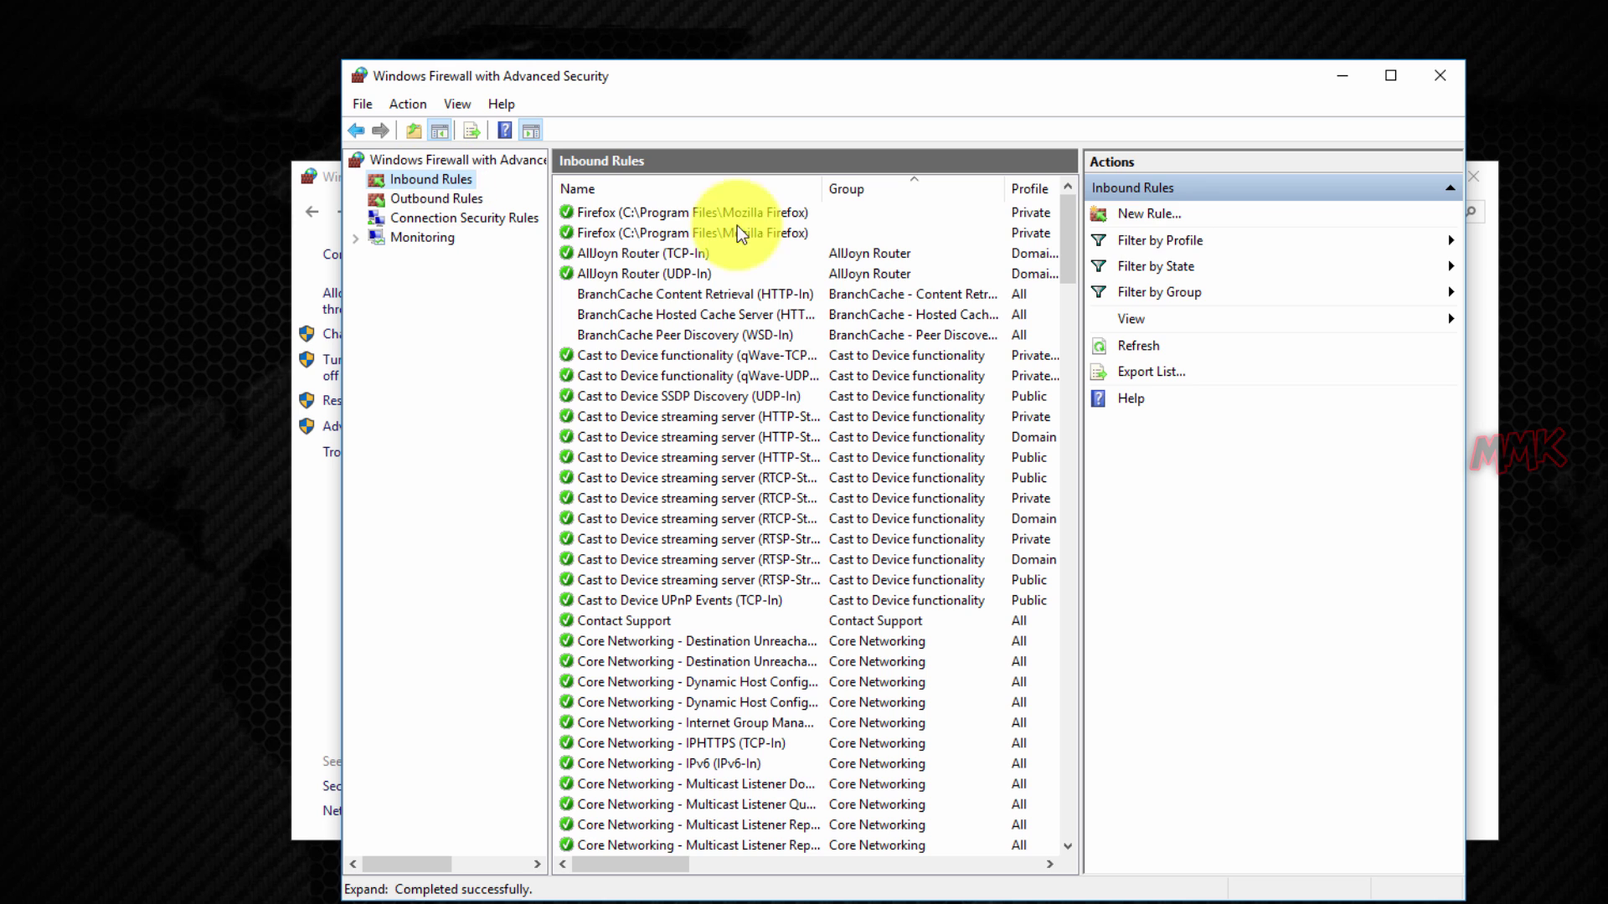
Create inbound port rule 'port3389' allowing TCP 3389 on all profiles
{"action": "left_click", "coordinate": [1154, 219]}
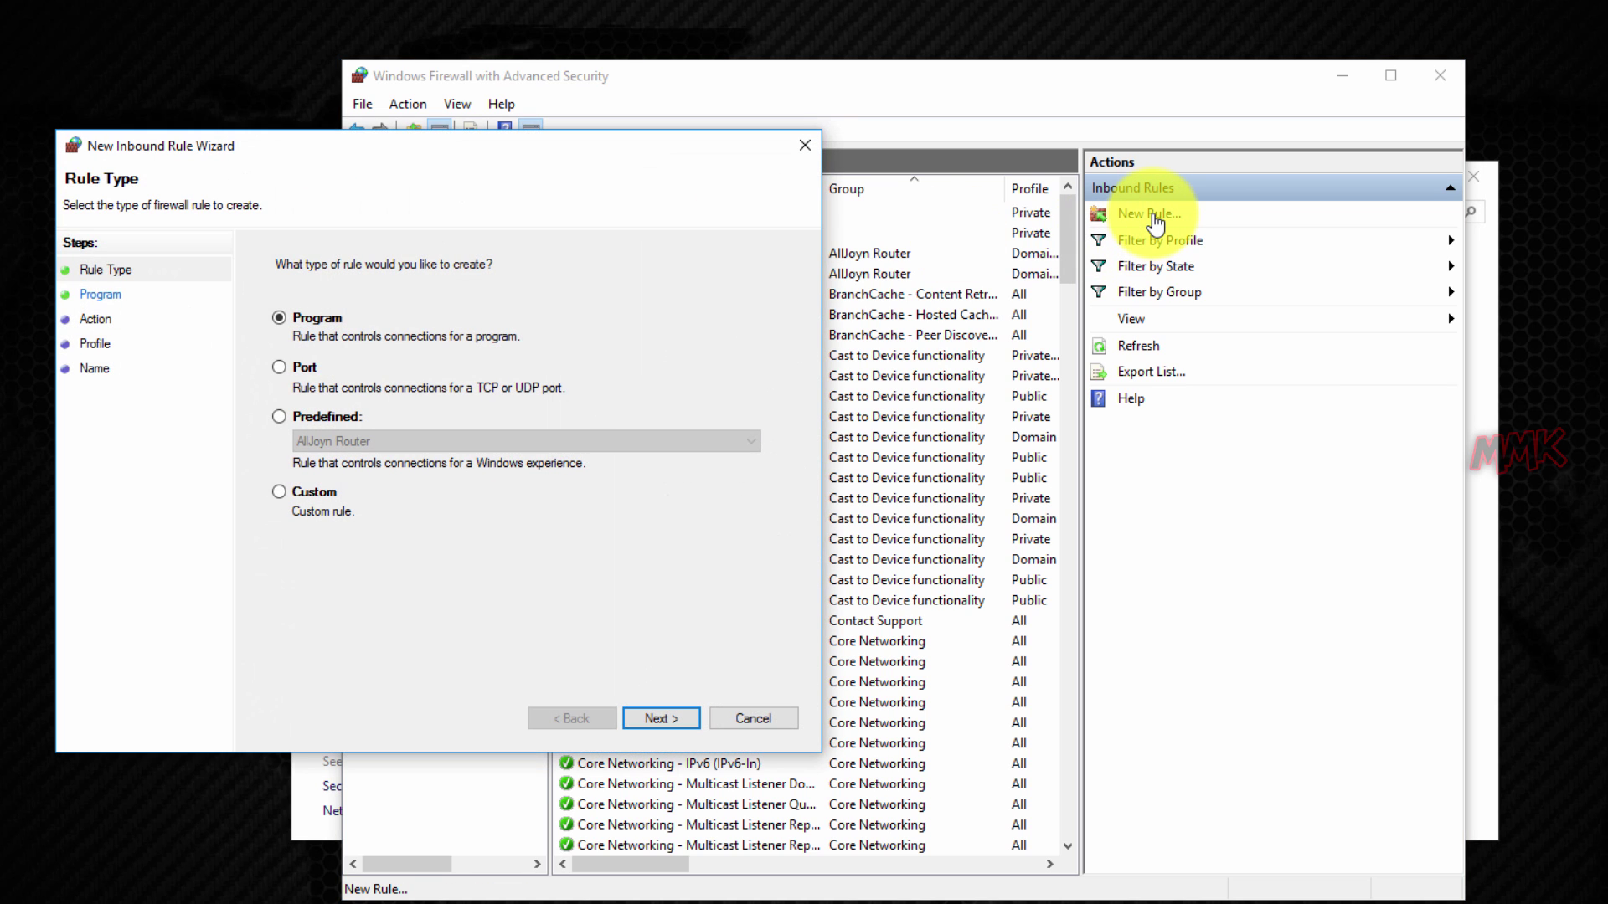
{"action": "left_click", "coordinate": [280, 369]}
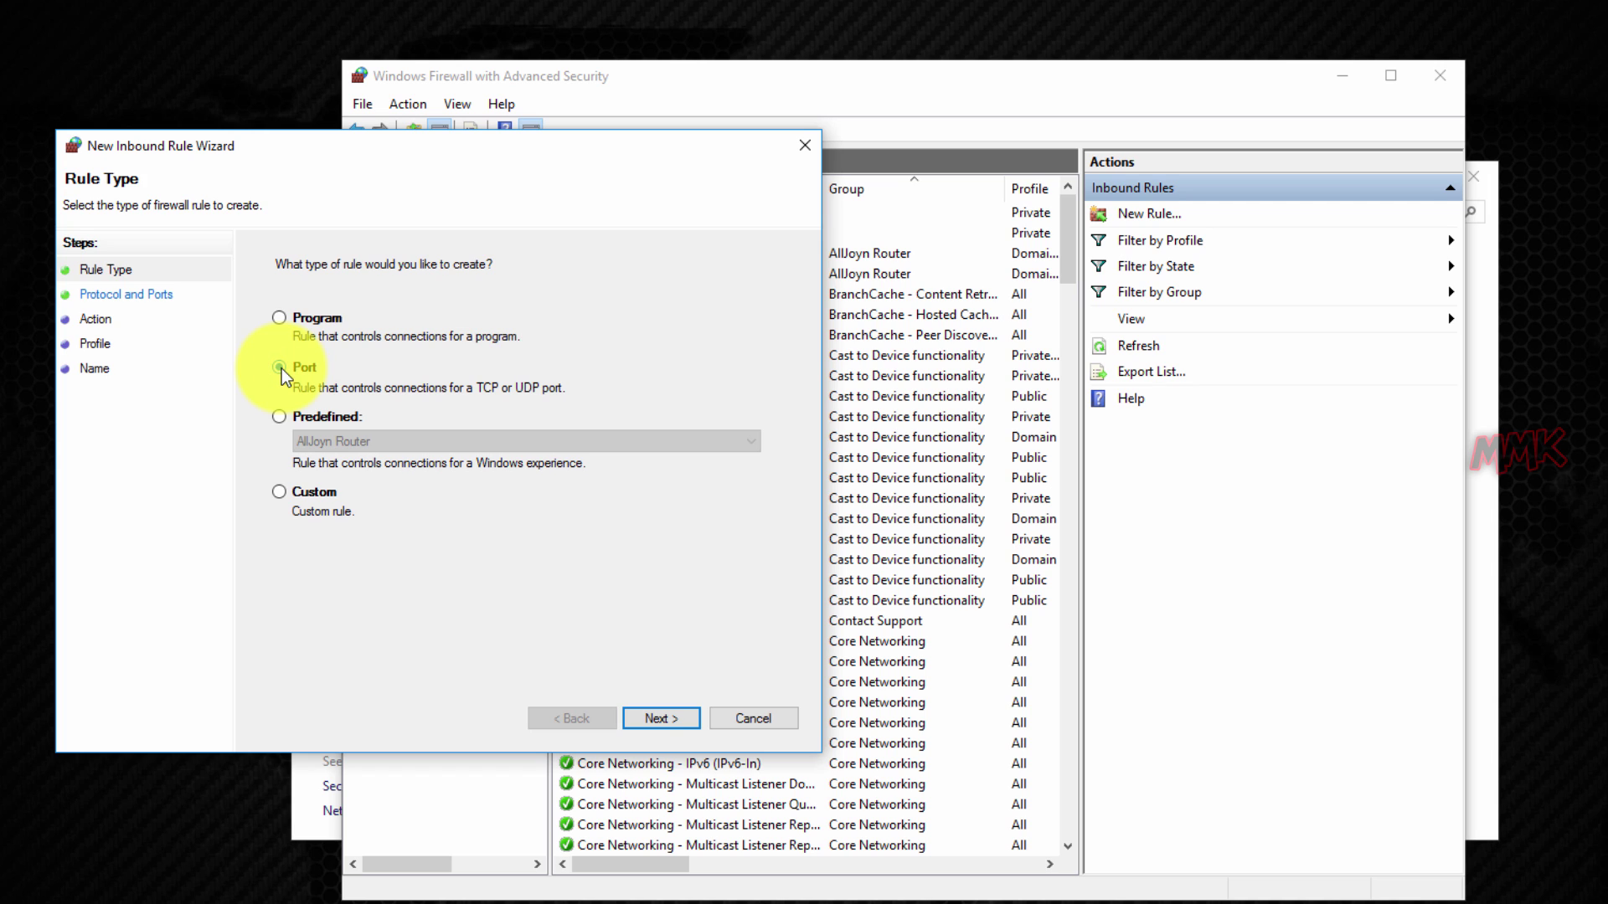
{"action": "left_click", "coordinate": [652, 725]}
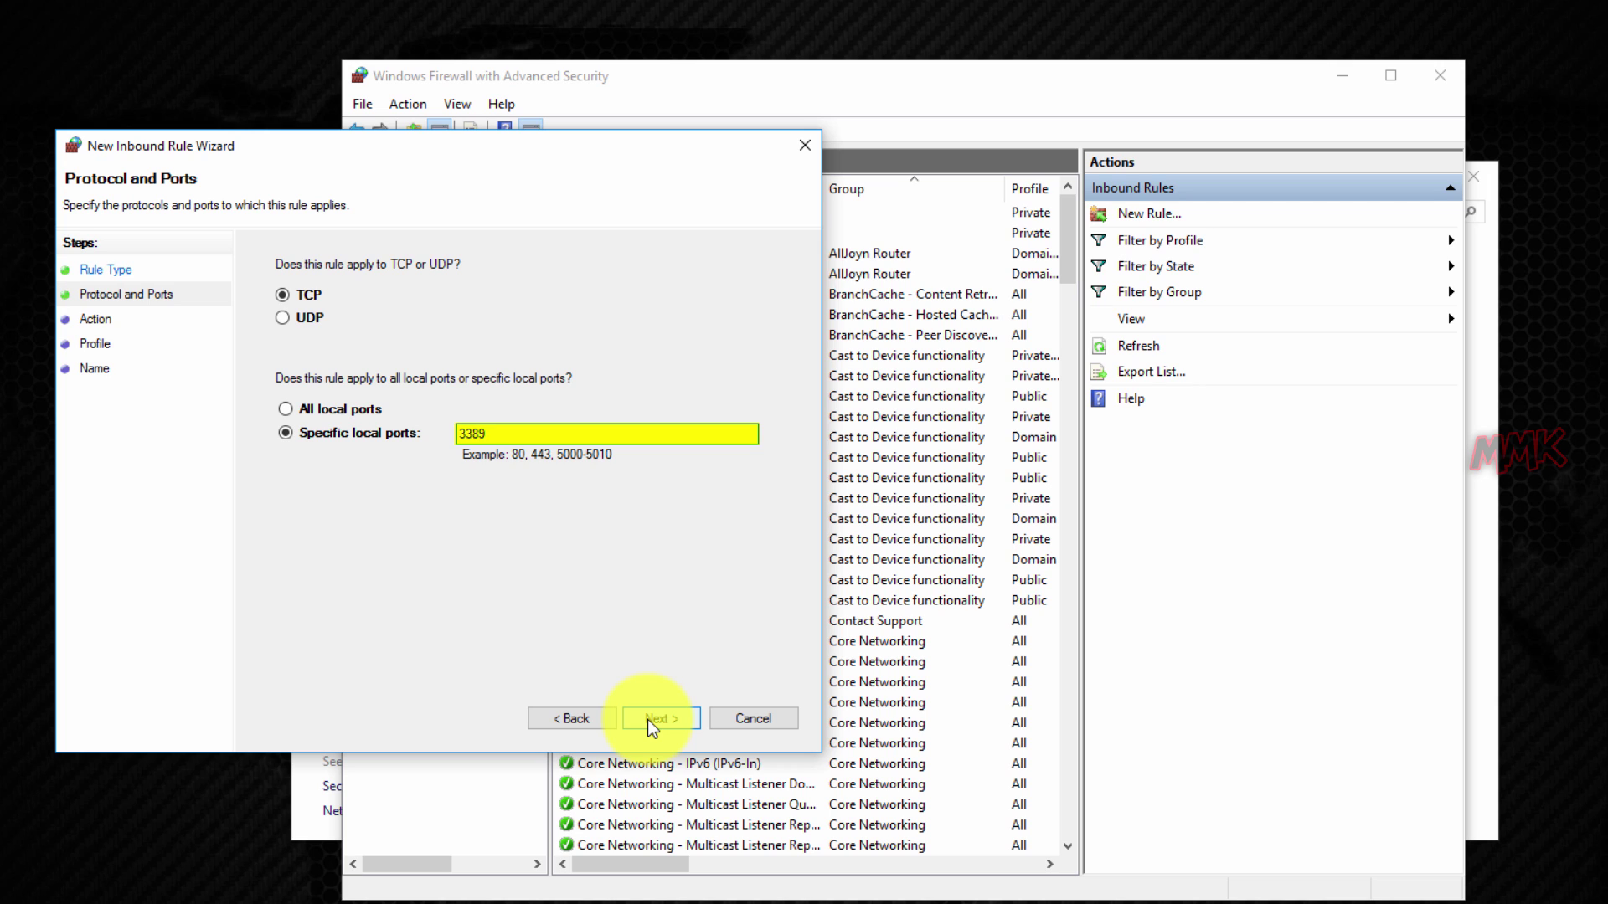
{"action": "left_click", "coordinate": [654, 721]}
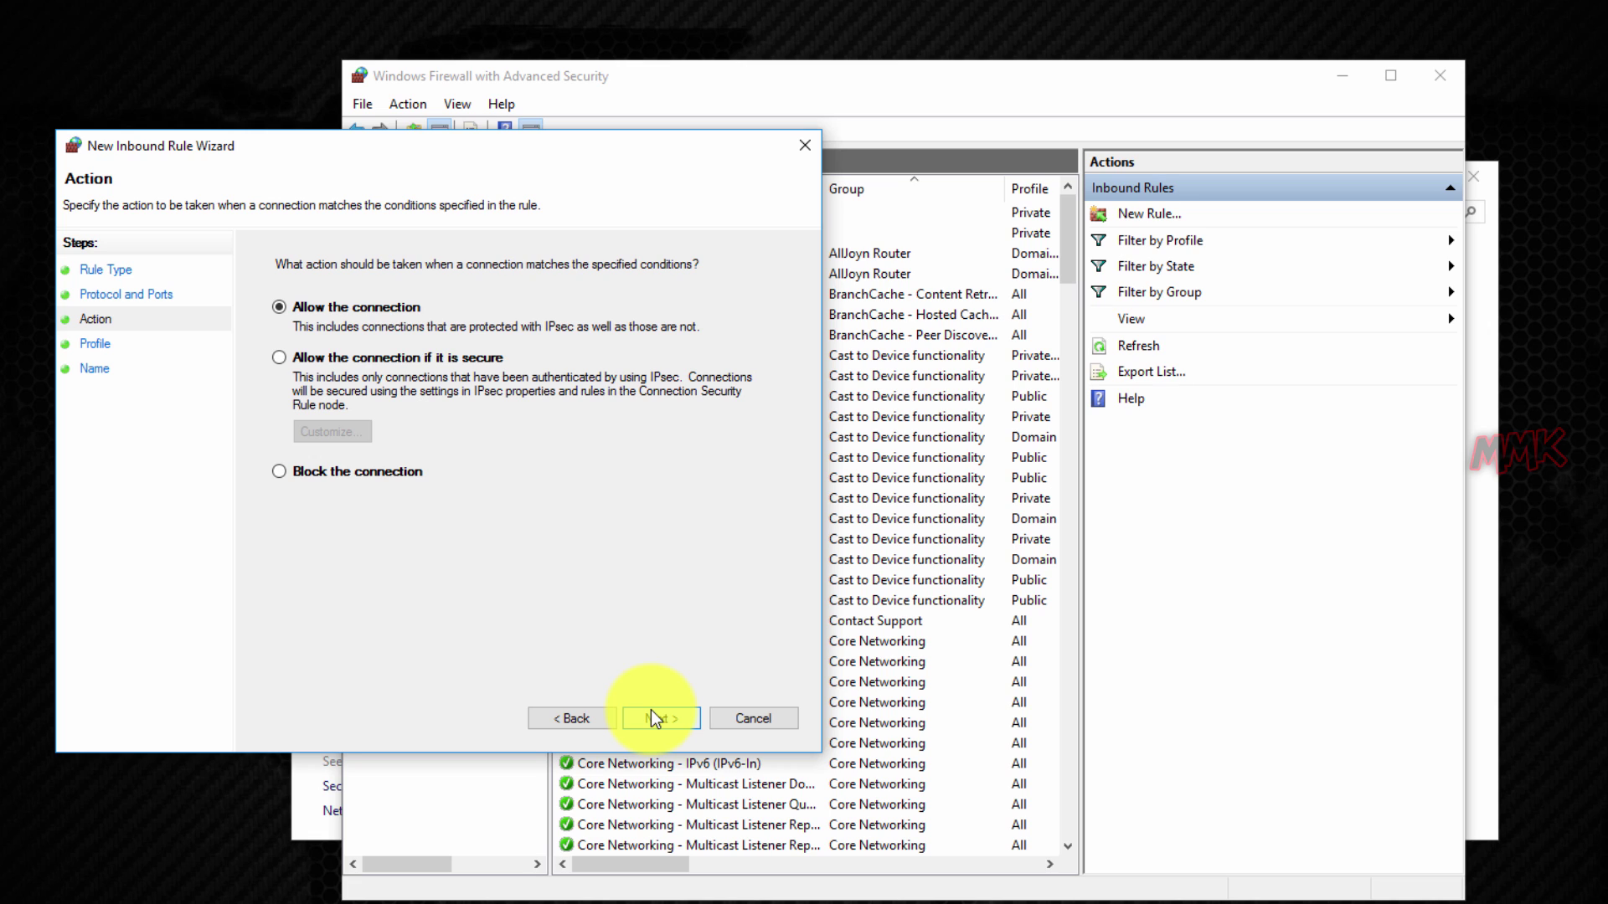
{"action": "left_click", "coordinate": [654, 718]}
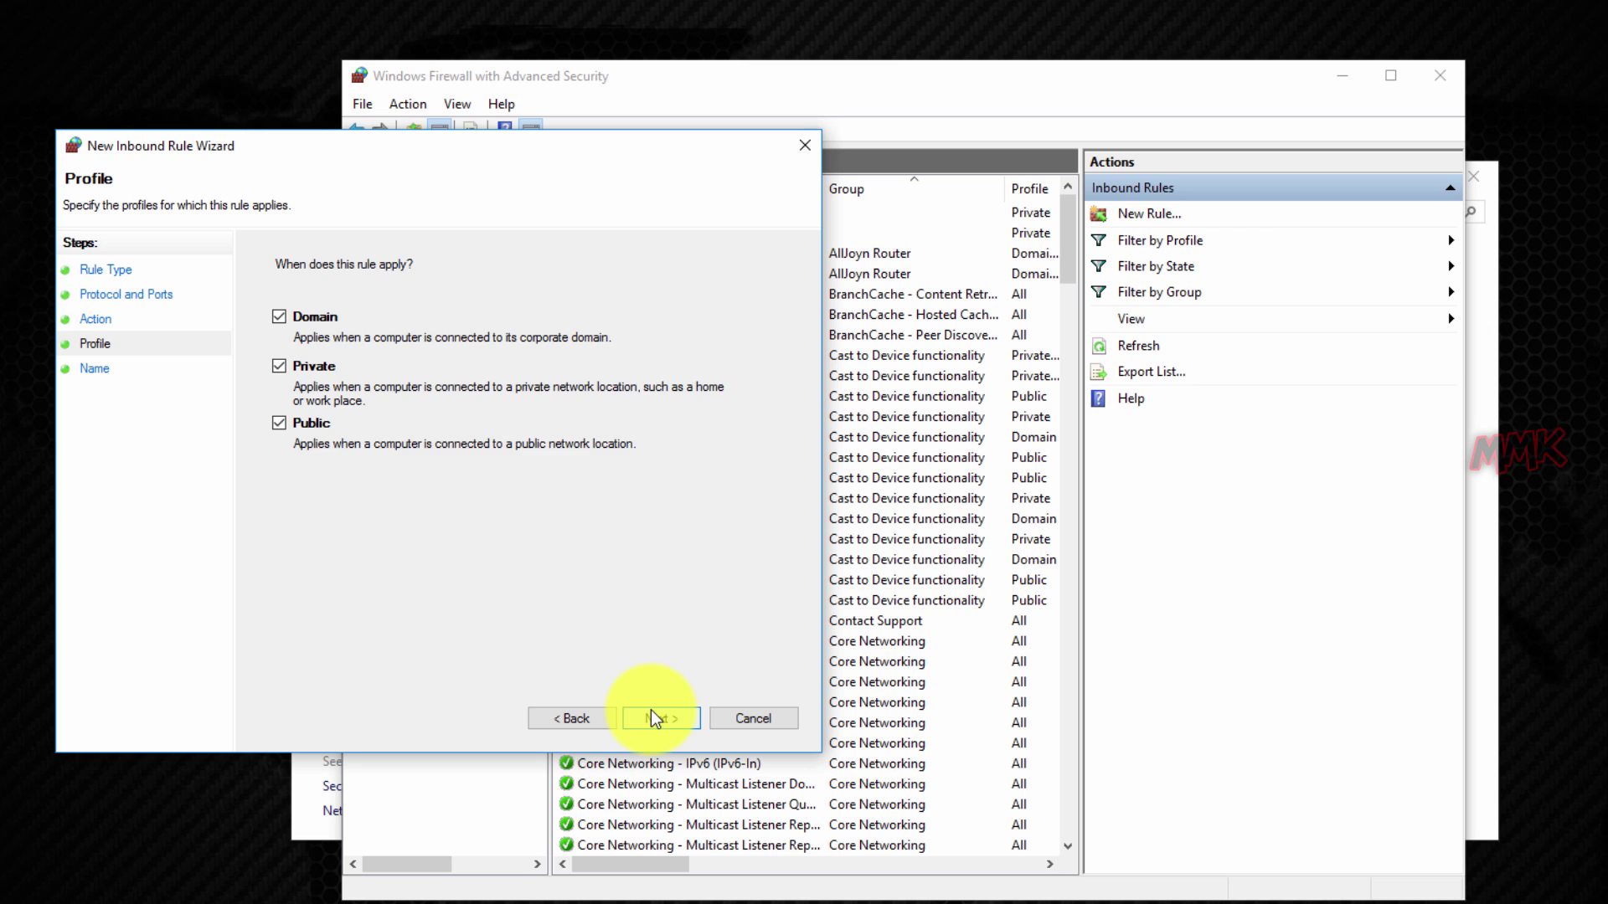
{"action": "left_click", "coordinate": [655, 718]}
{"action": "type", "text": "port3389"}
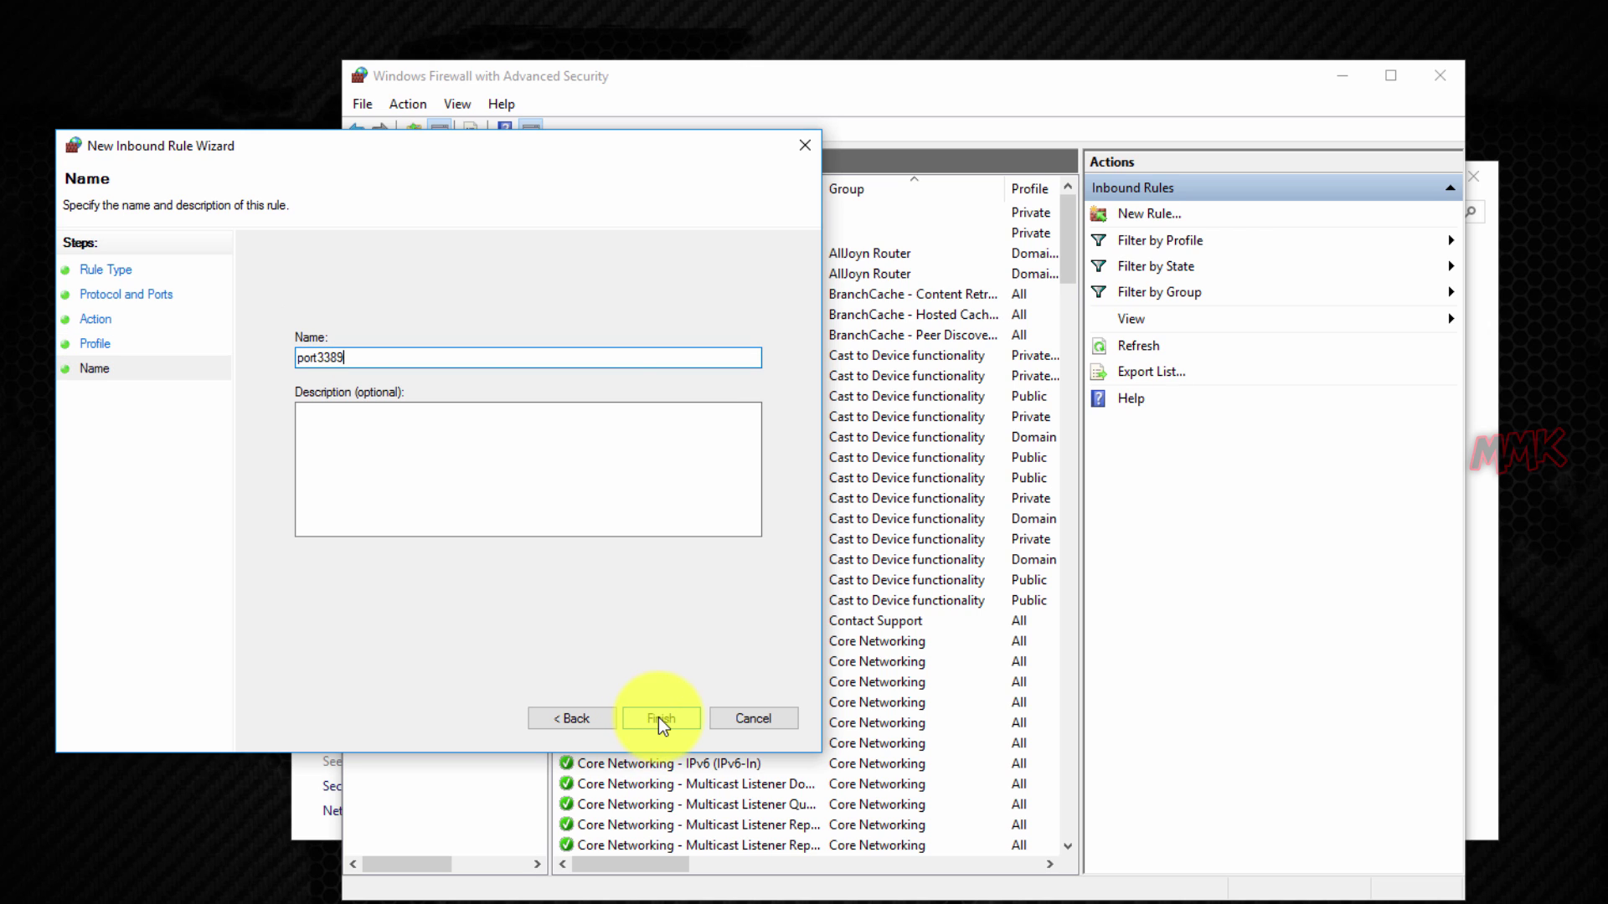
{"action": "left_click", "coordinate": [656, 719]}
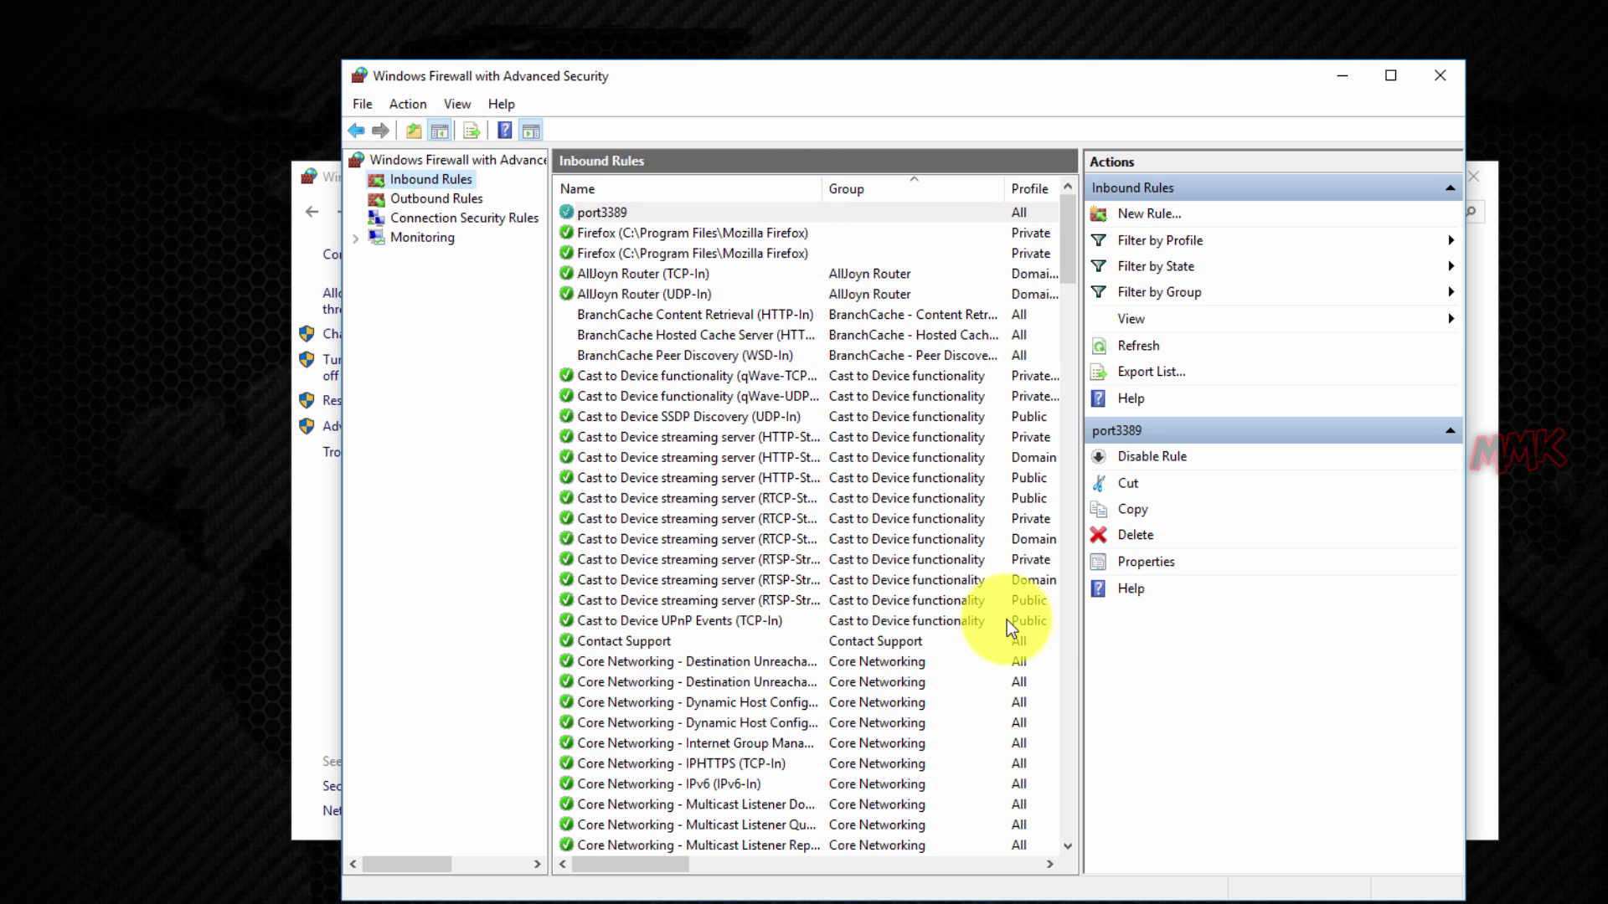
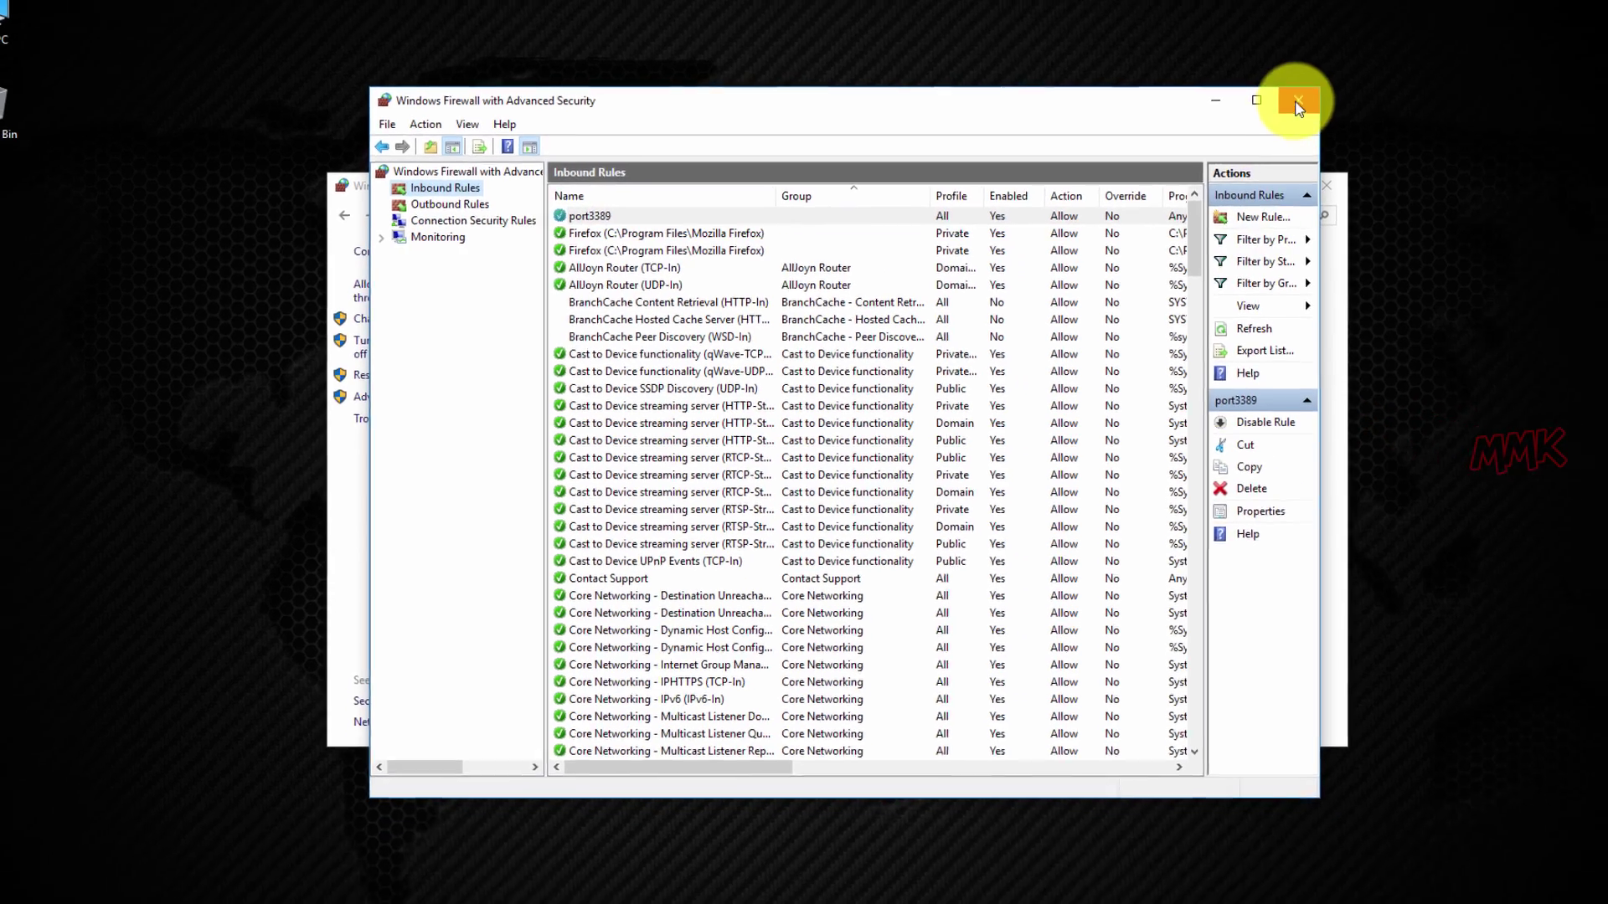
Close the Windows Firewall with Advanced Security window
{"action": "left_click", "coordinate": [1440, 75]}
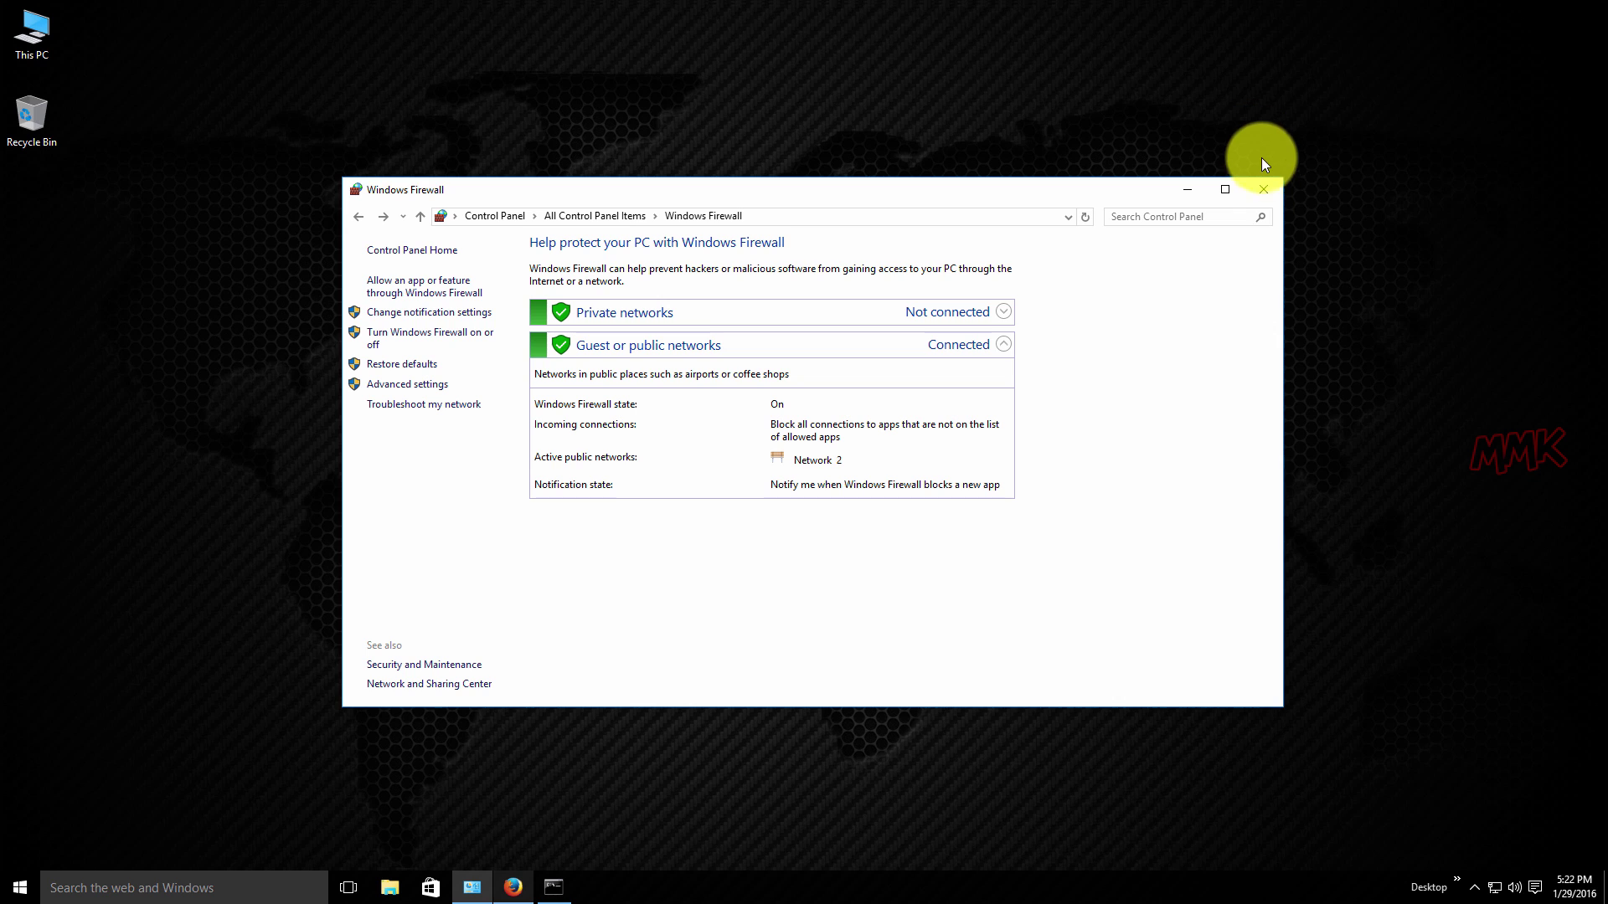
Close the Windows Firewall panel and Google 'port checker' in a new Firefox tab
{"action": "left_click", "coordinate": [1268, 190]}
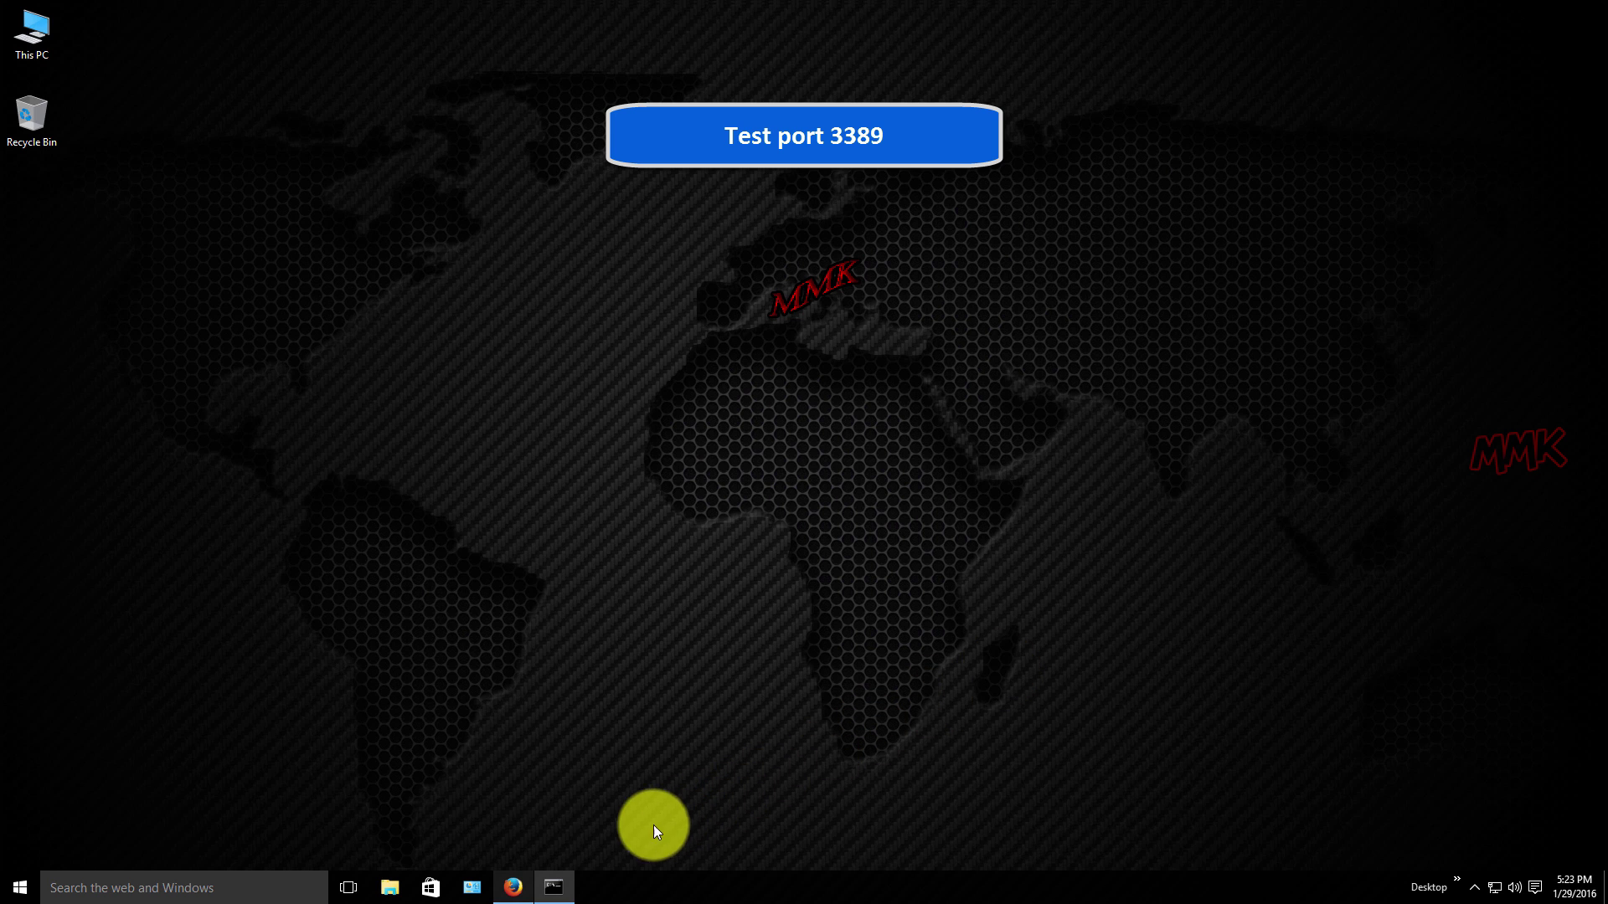
{"action": "left_click", "coordinate": [513, 887]}
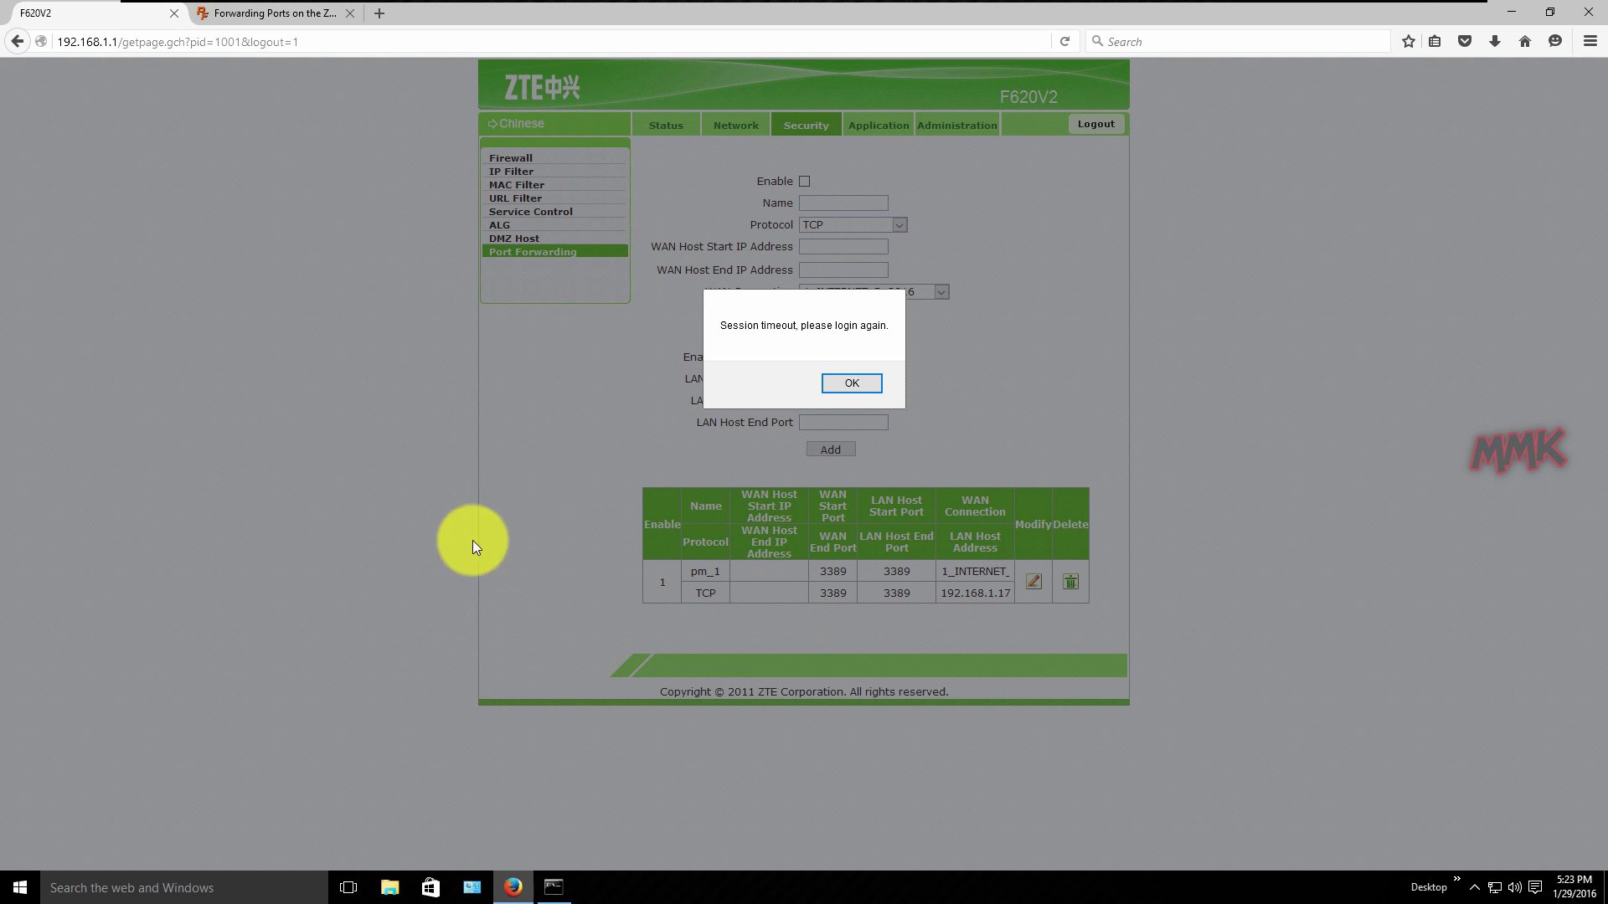
{"action": "left_click", "coordinate": [379, 13]}
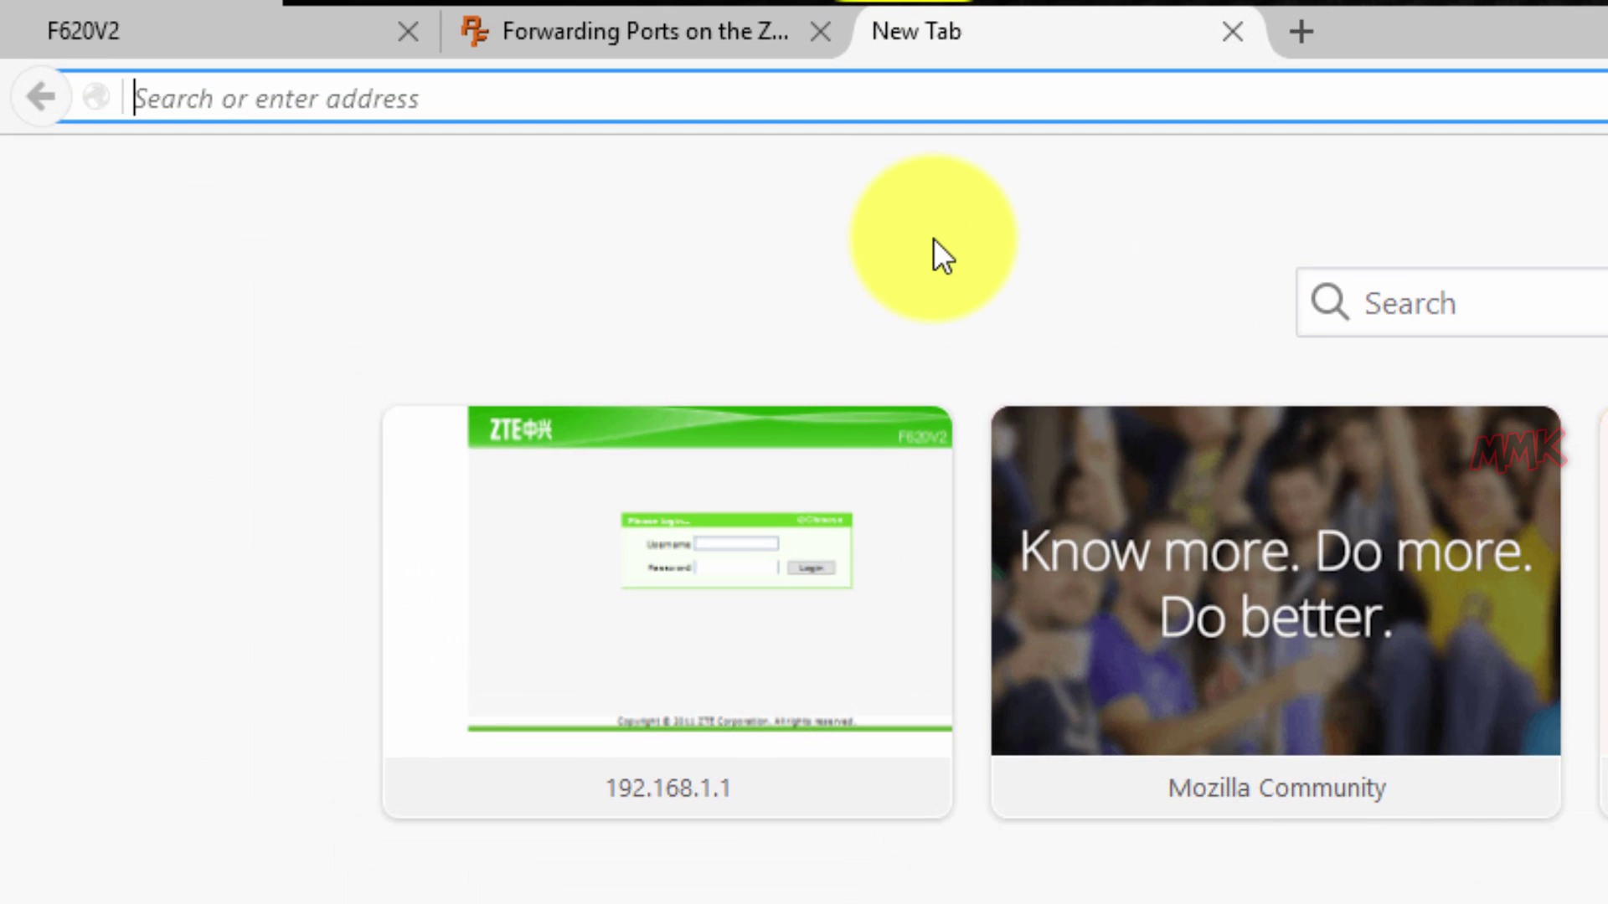
{"action": "type", "text": "p"}
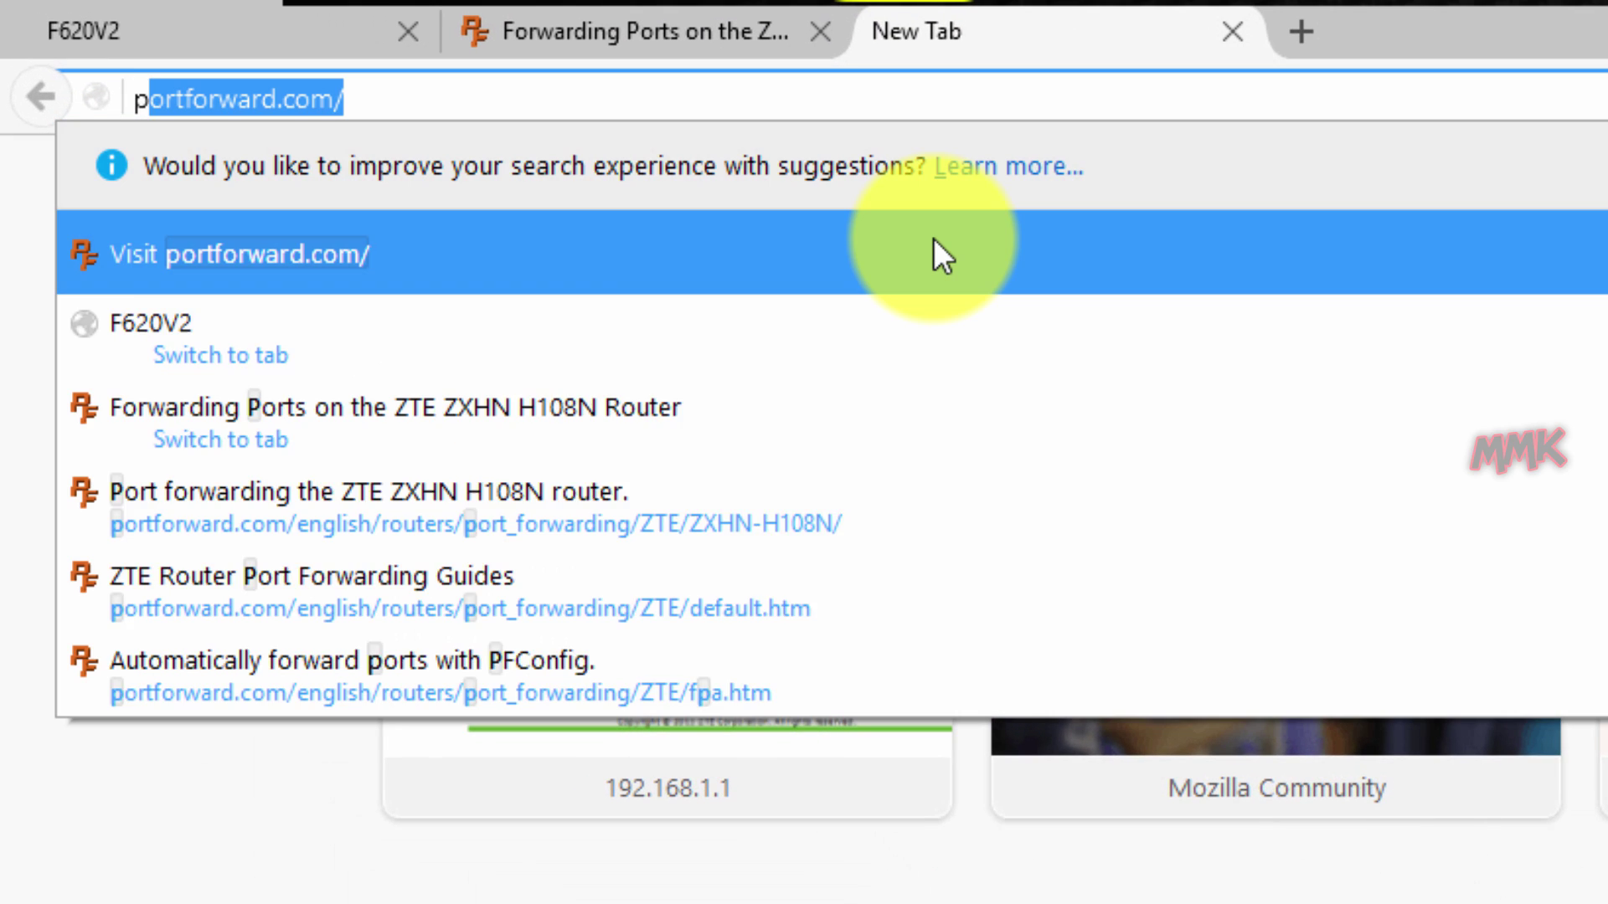
{"action": "type", "text": "ort c"}
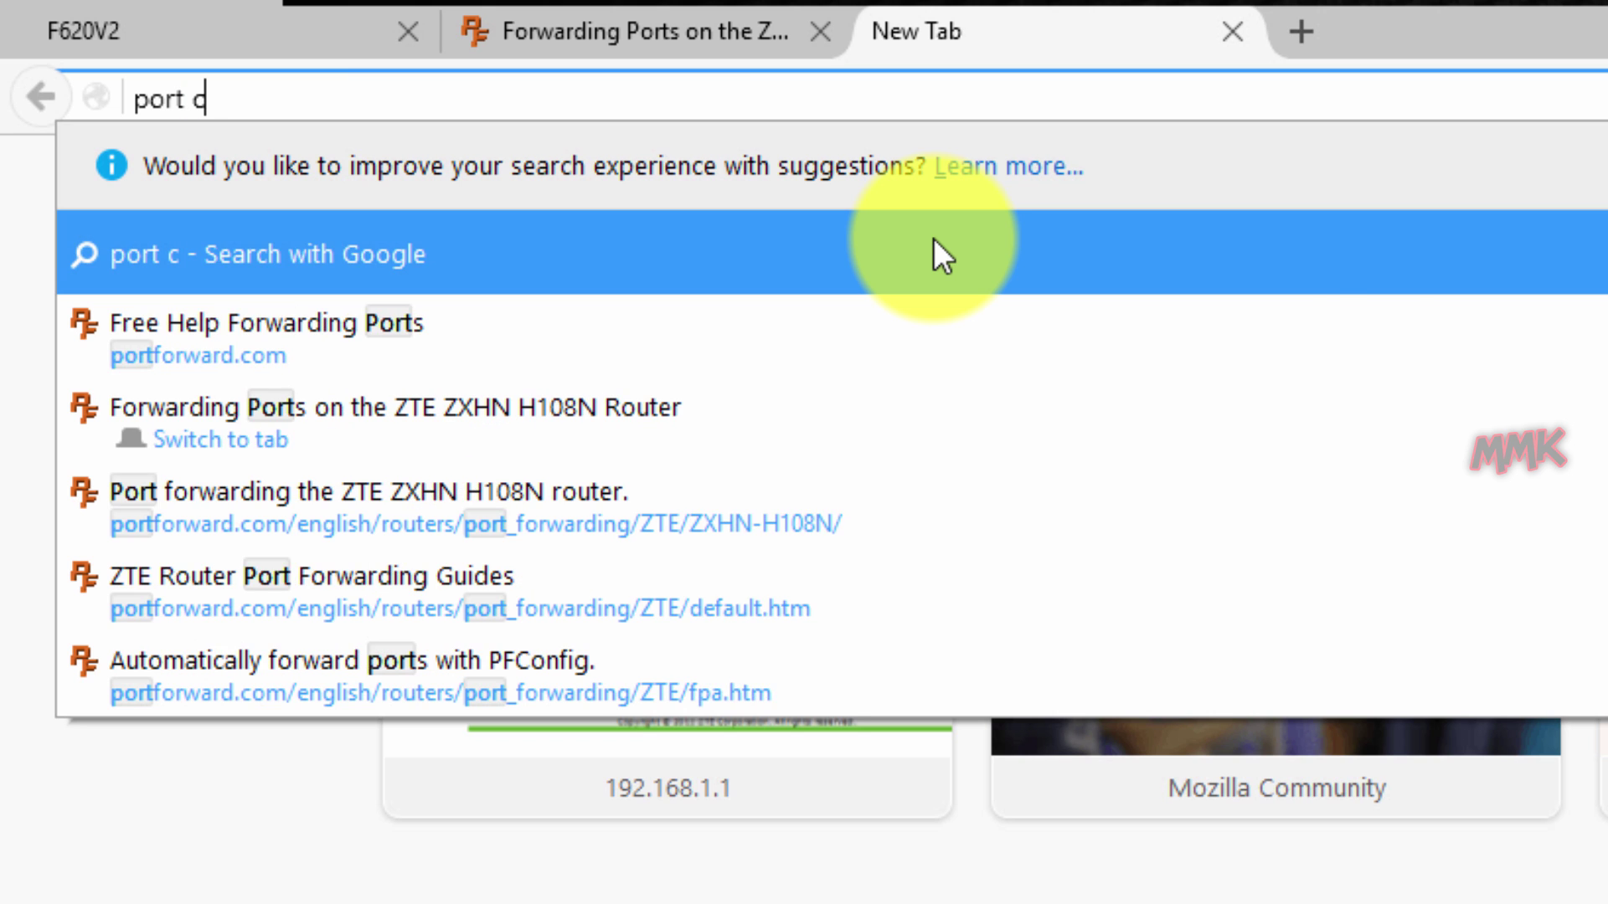
{"action": "type", "text": "hecker"}
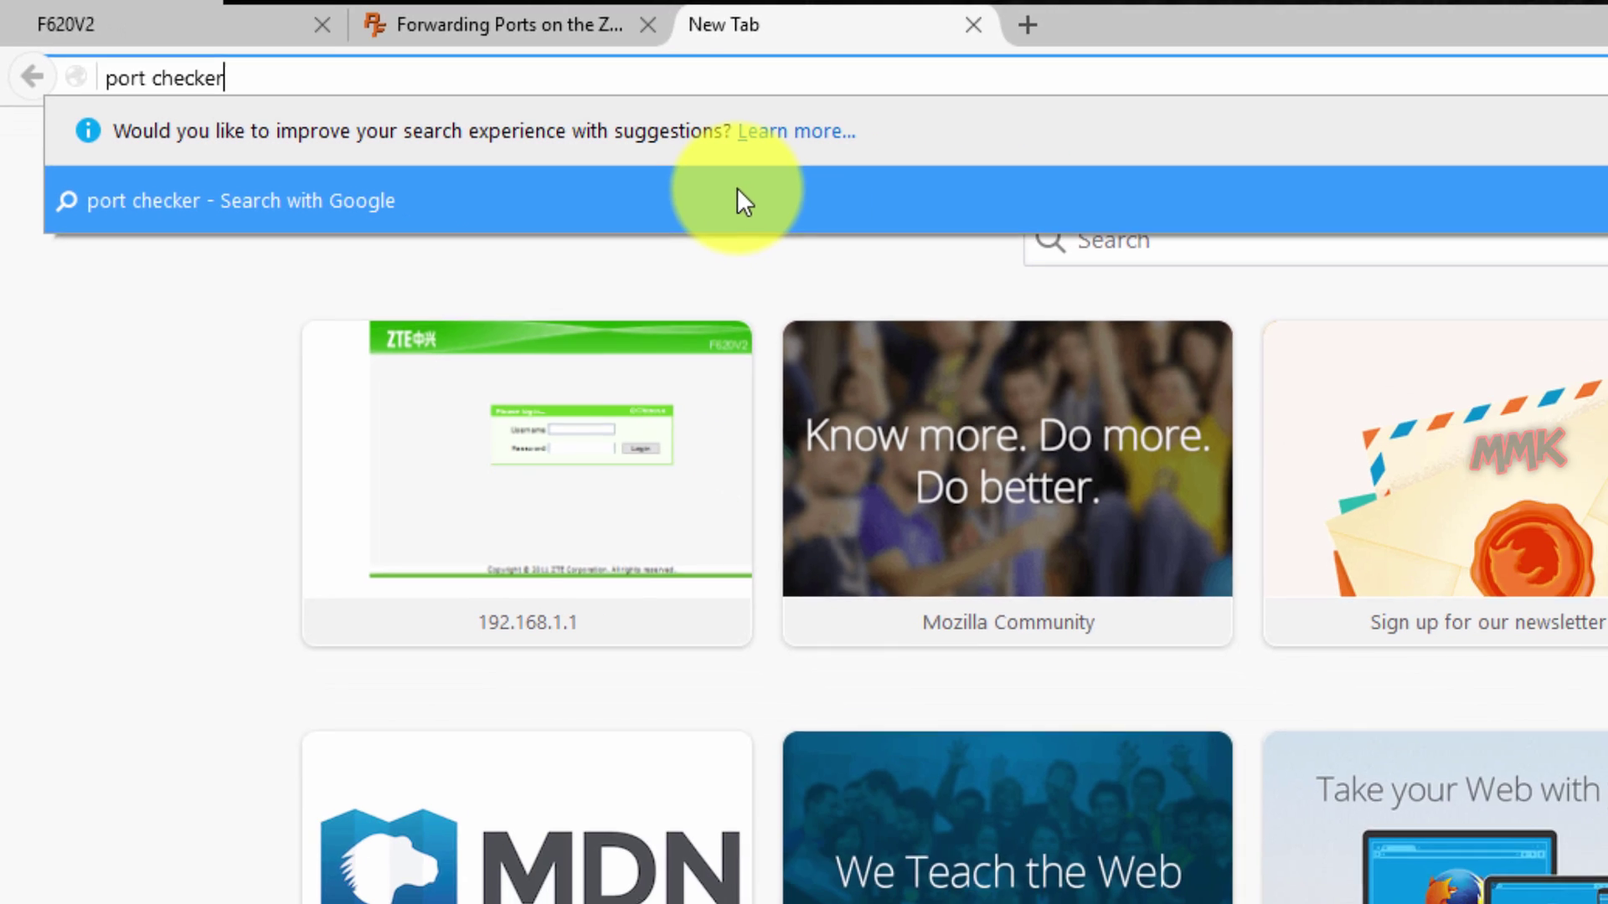
{"action": "left_click", "coordinate": [741, 190]}
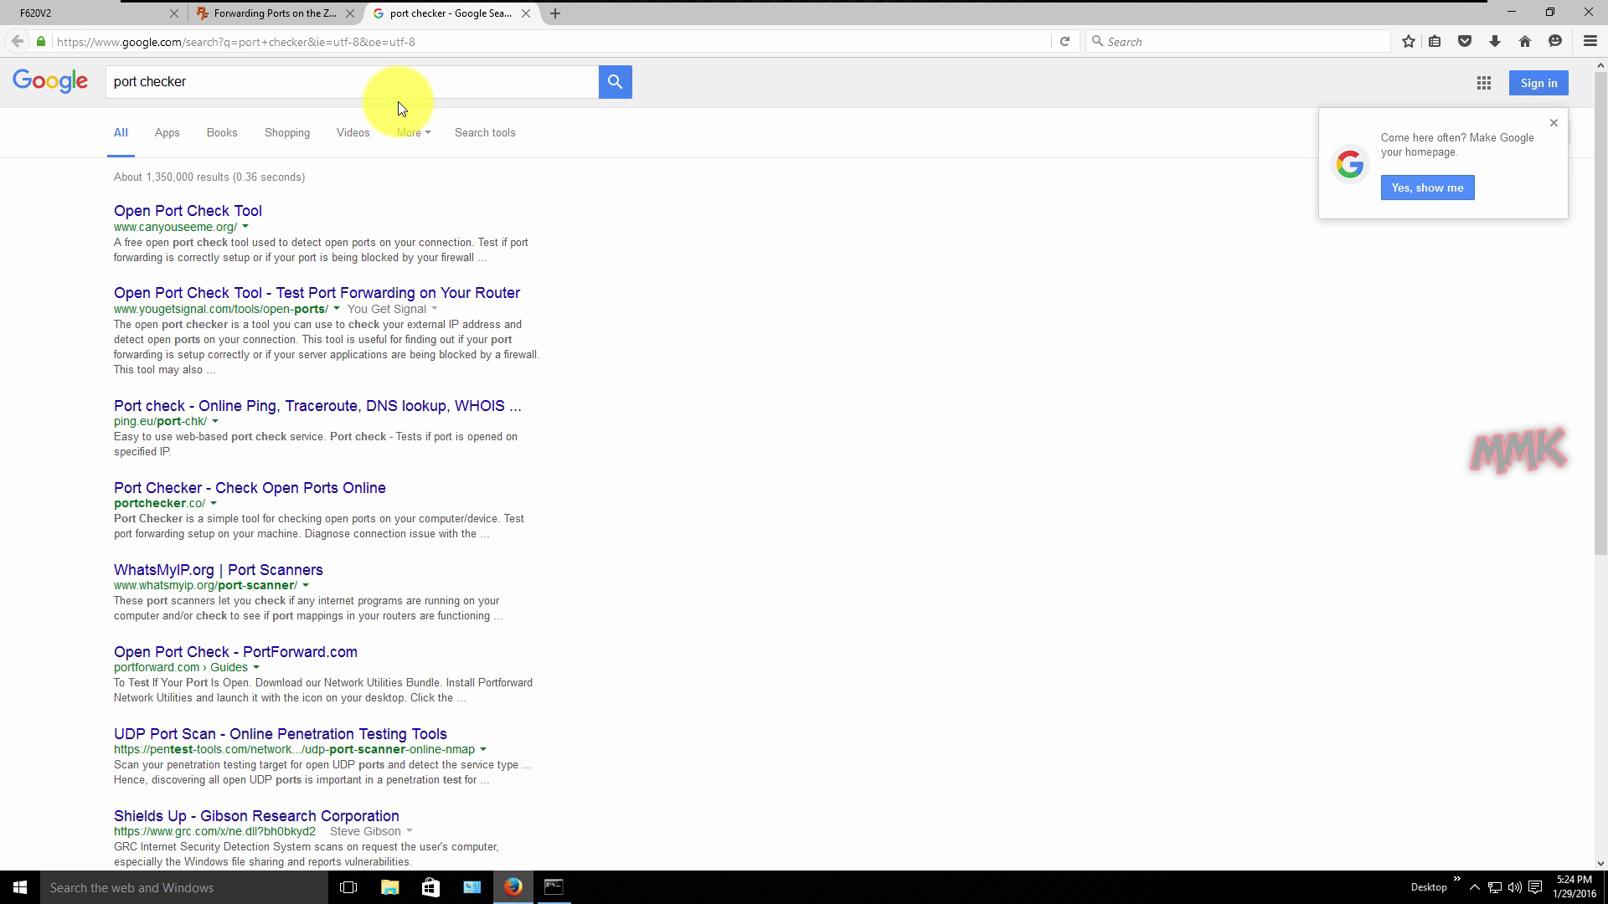
Check port 3389 with the YouGetSignal Port Forwarding Tester
{"action": "left_click", "coordinate": [350, 297]}
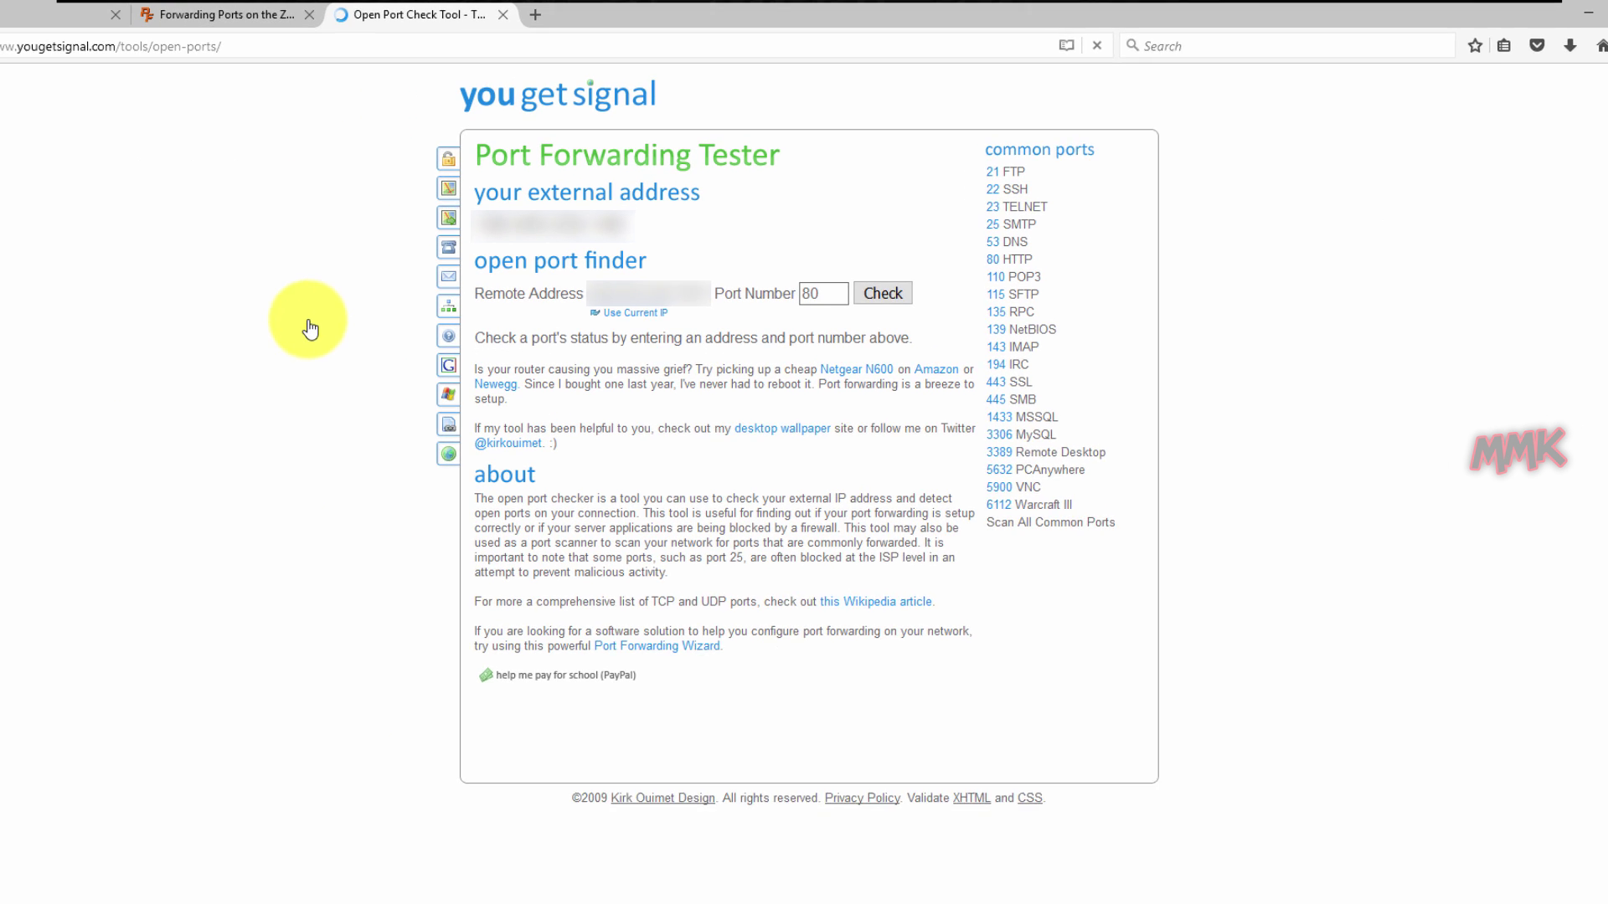
{"action": "left_click", "coordinate": [852, 351]}
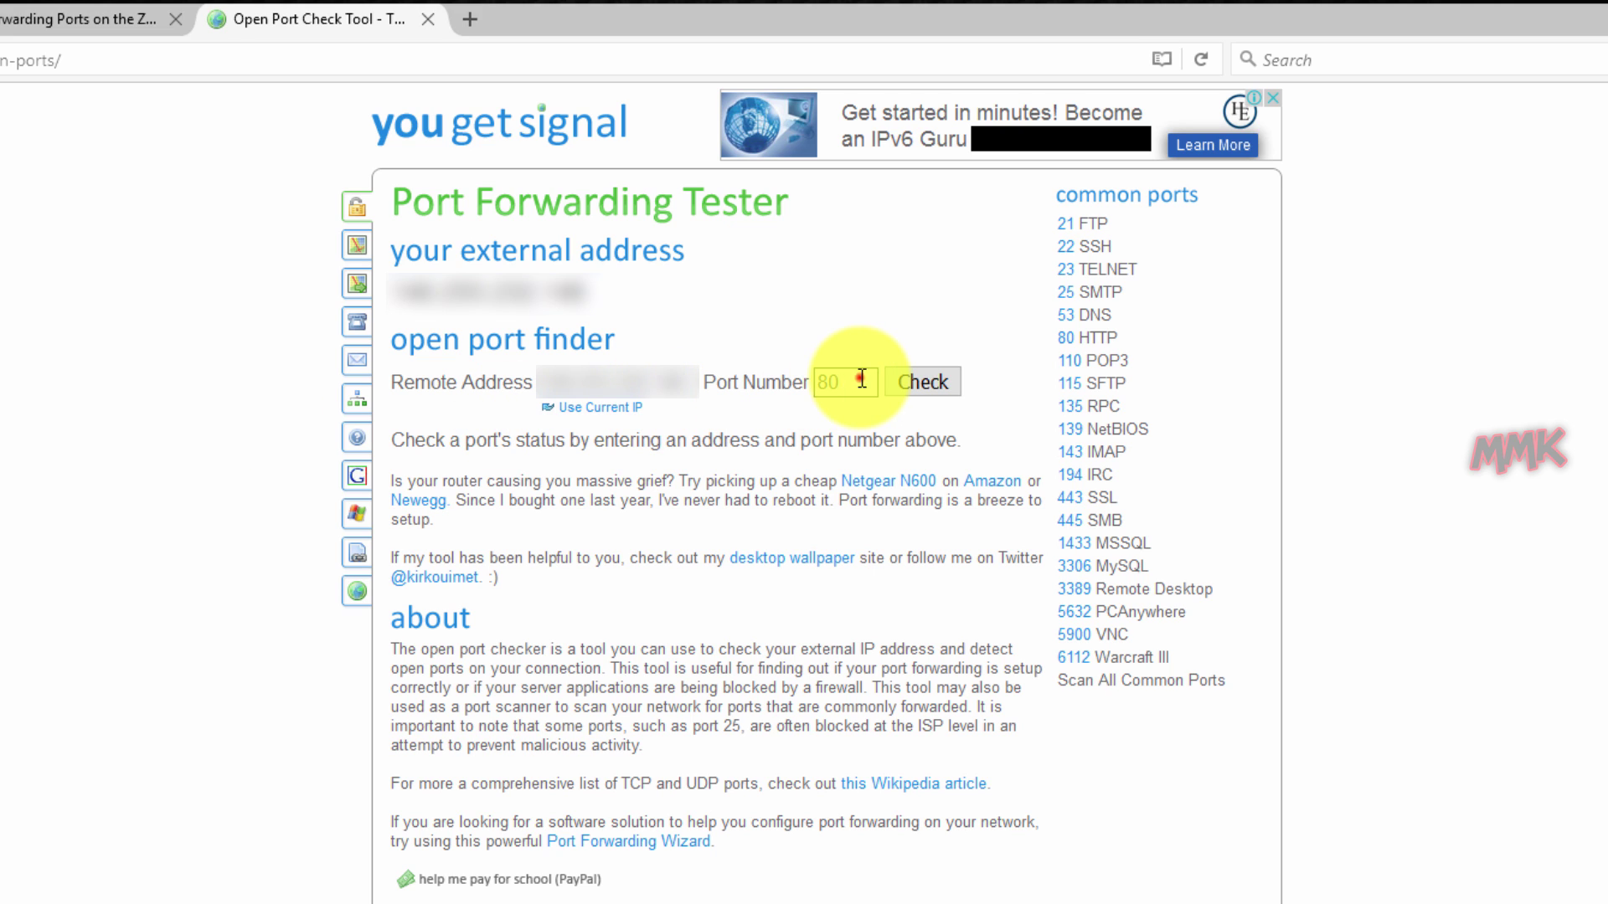
{"action": "type", "text": "33"}
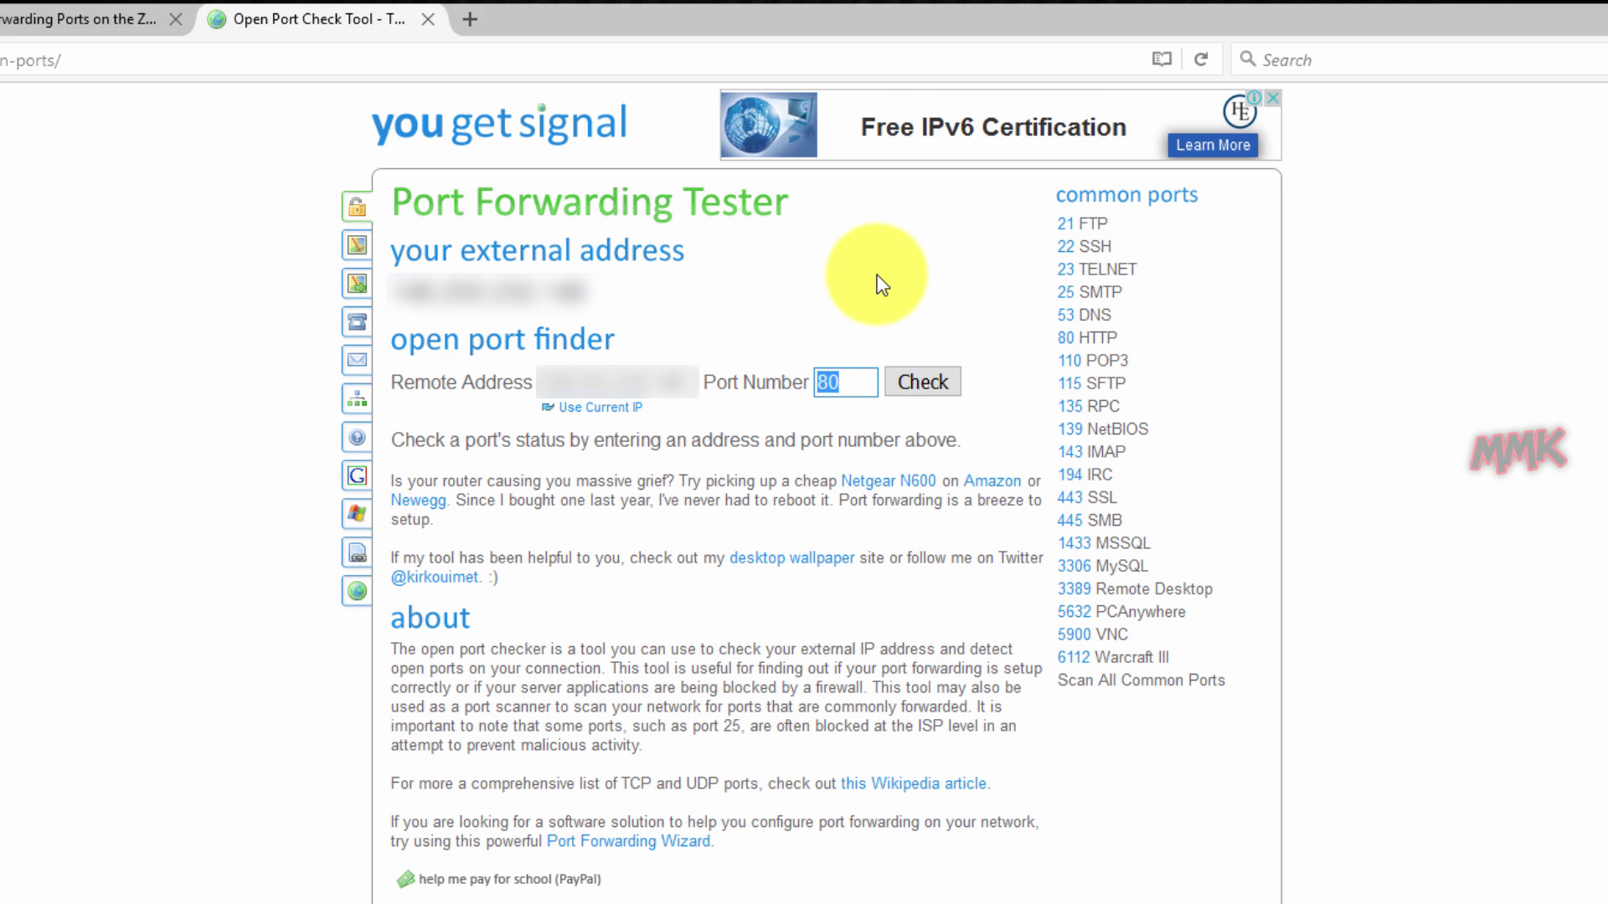
{"action": "type", "text": "89"}
{"action": "left_click", "coordinate": [920, 393]}
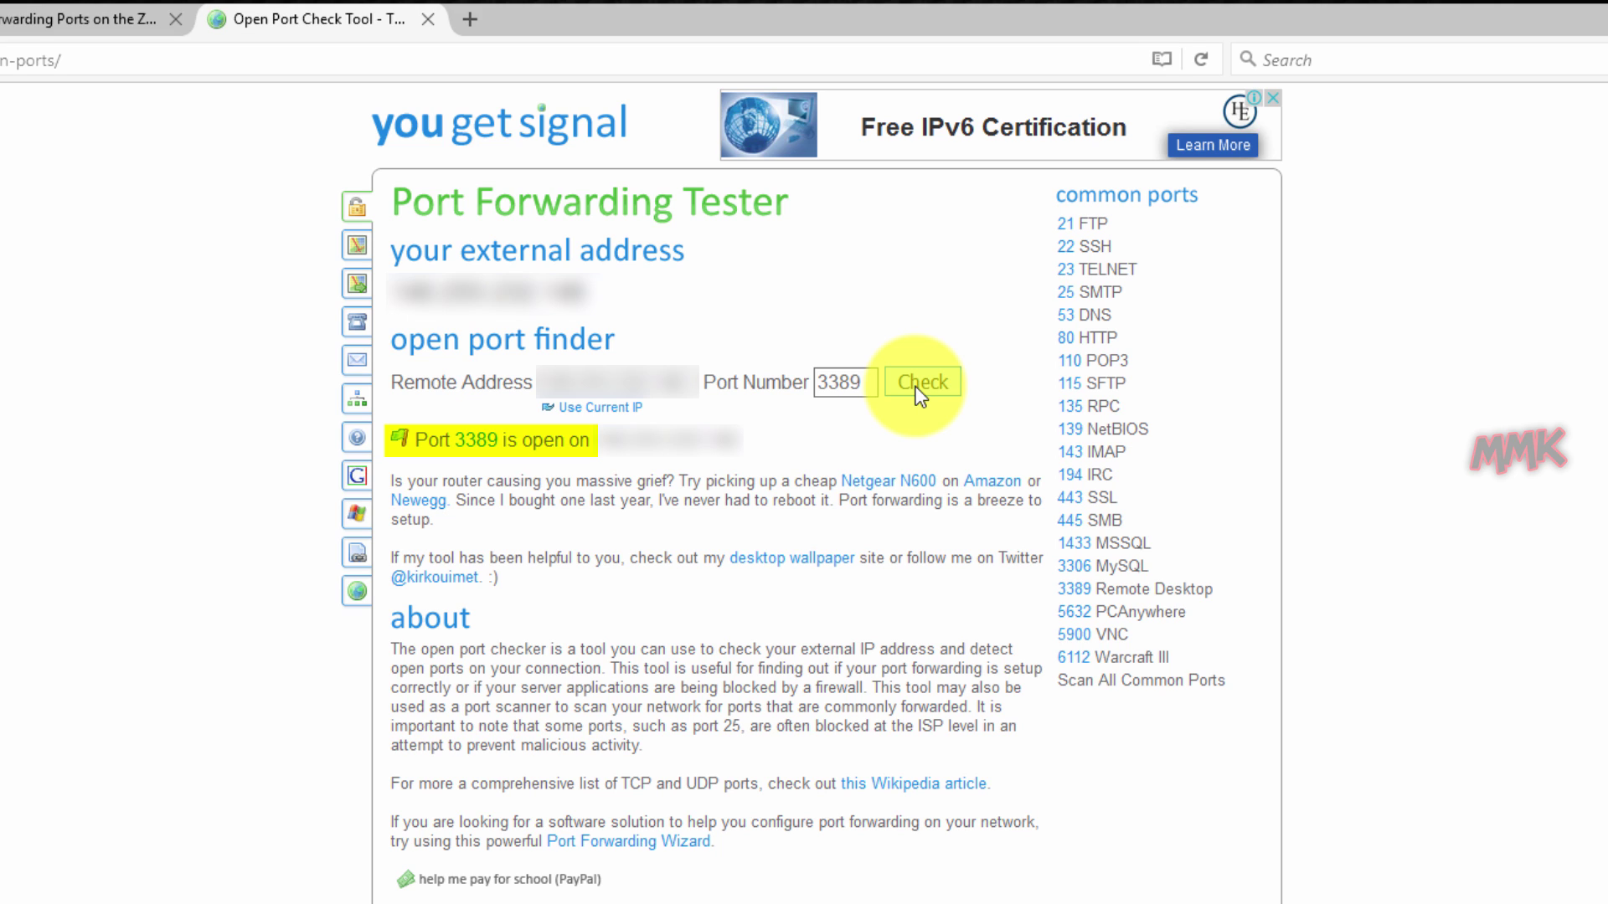
{"action": "left_click", "coordinate": [469, 18]}
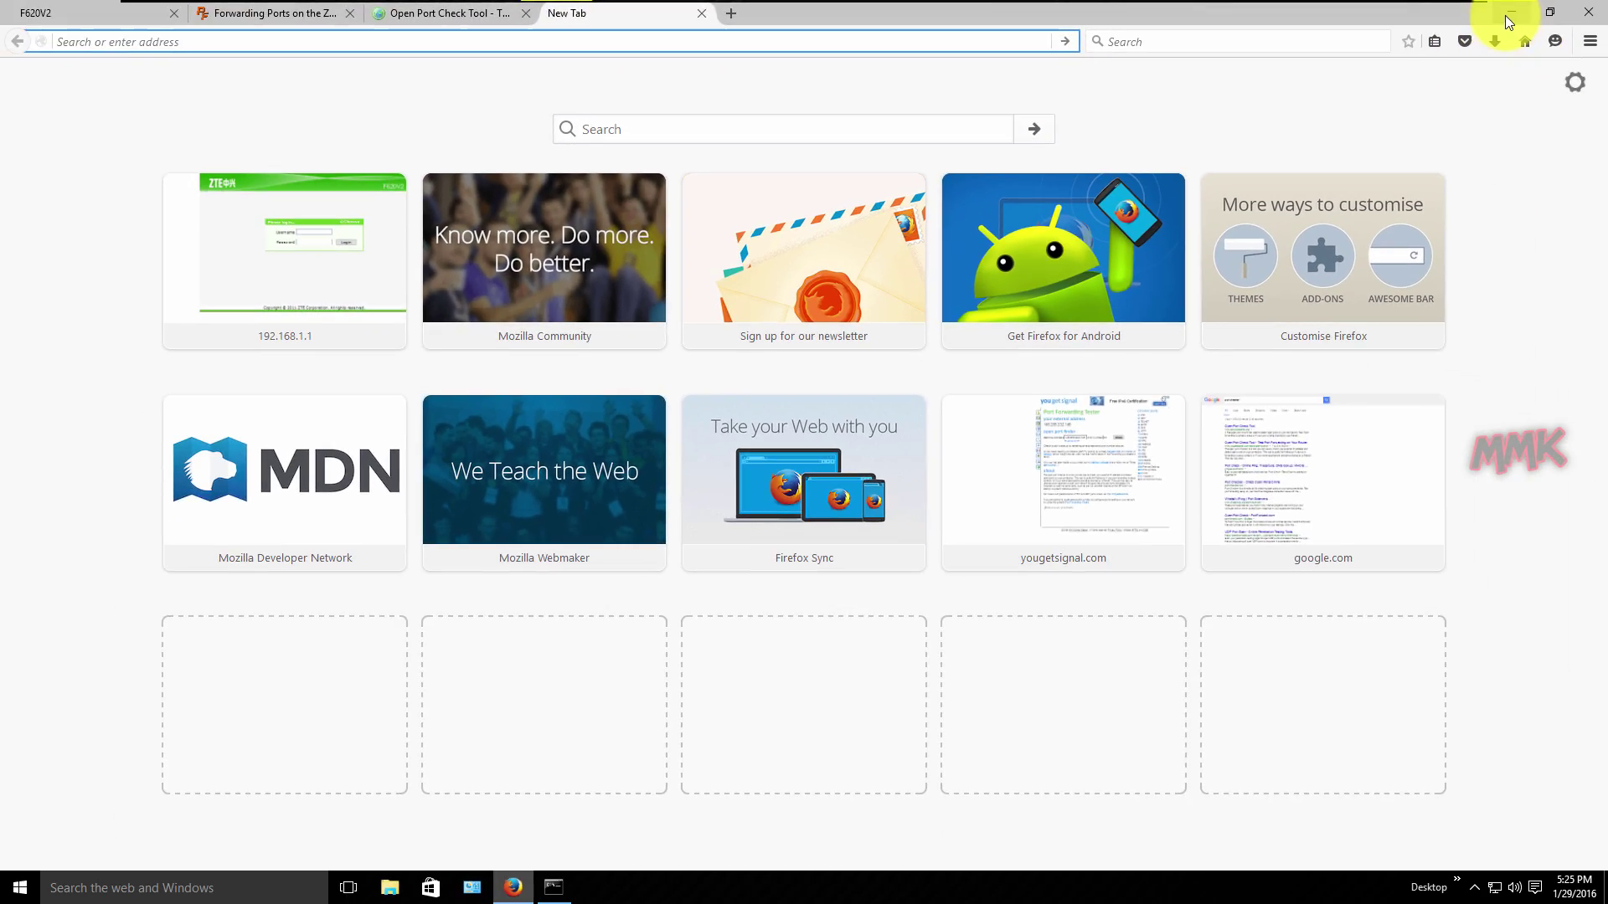
Load dynu.com in the browser and go to its login page
{"action": "left_click", "coordinate": [1504, 16]}
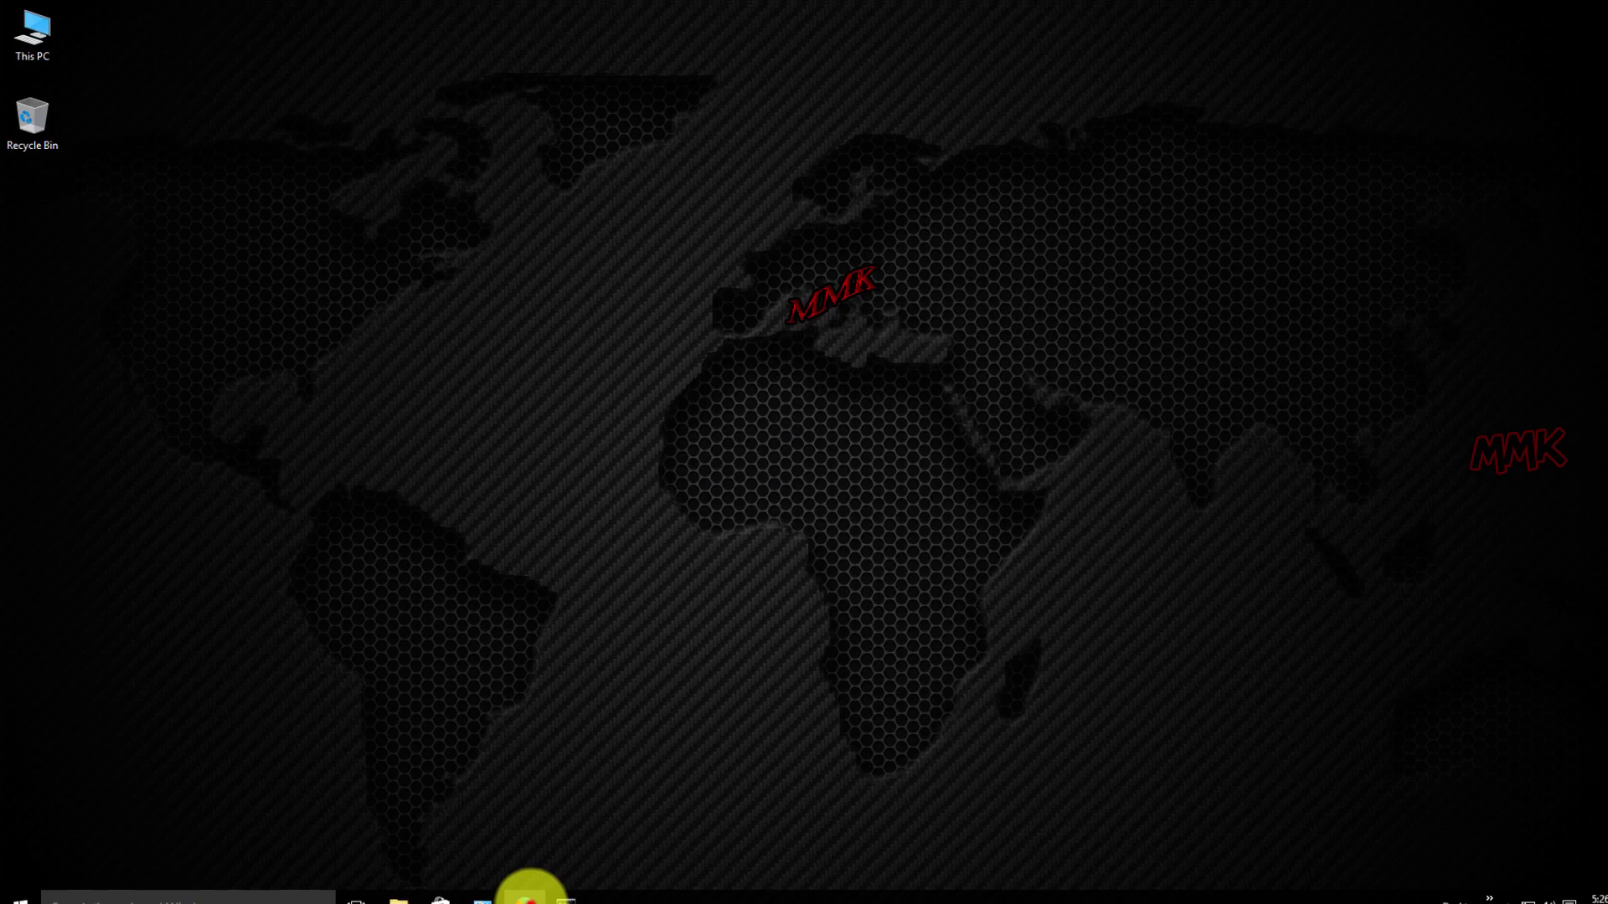
{"action": "left_click", "coordinate": [518, 887]}
{"action": "type", "text": "dynu.com"}
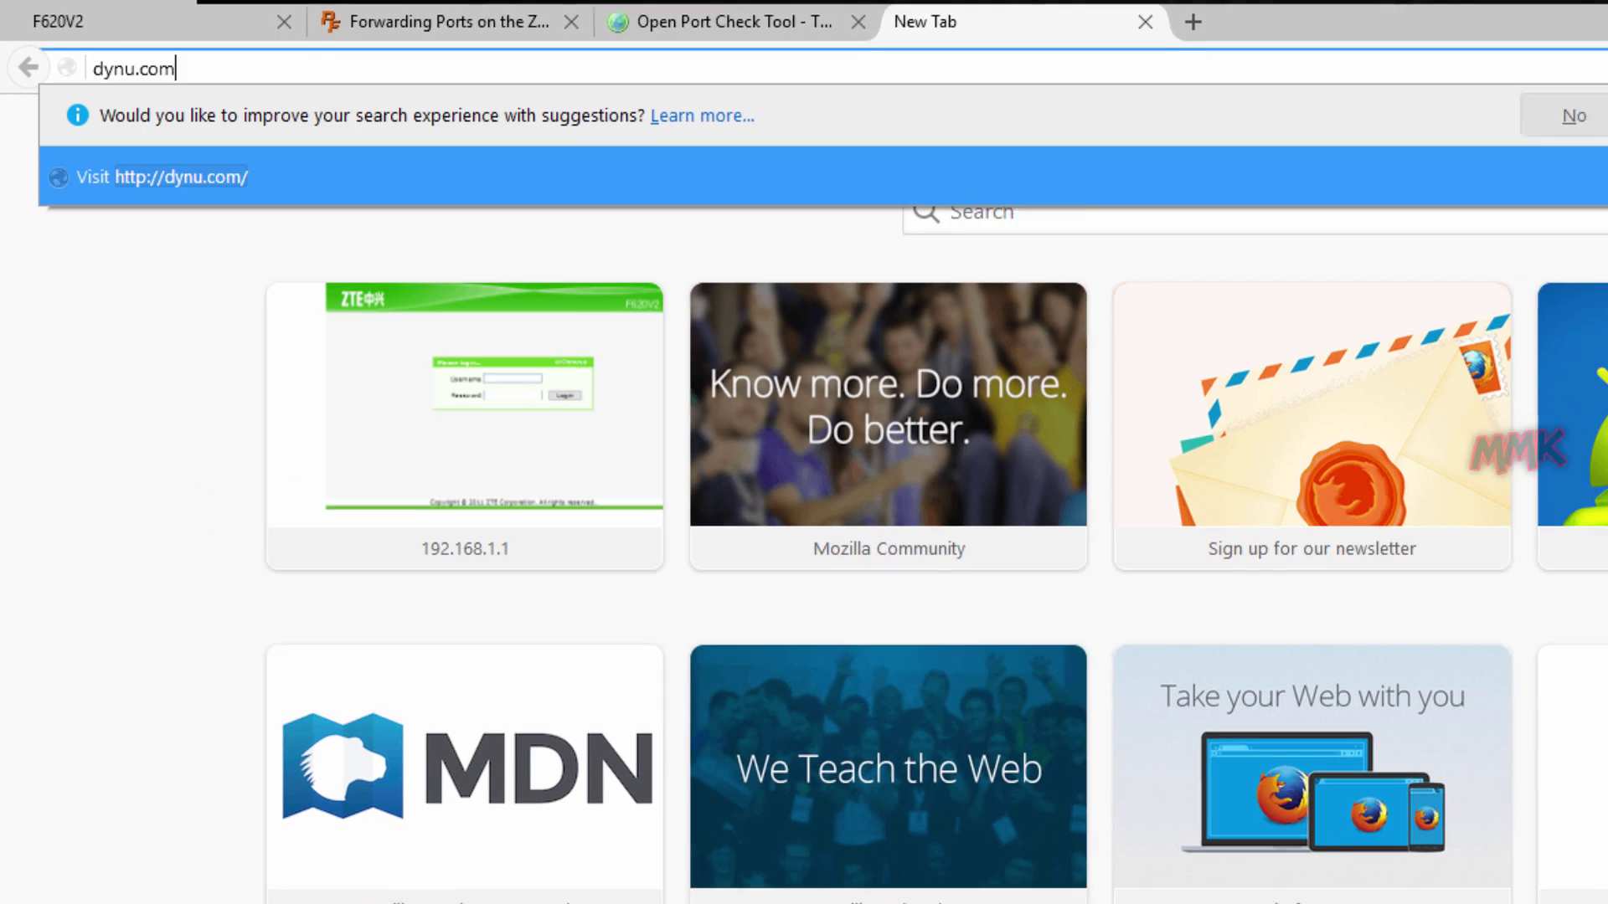
{"action": "key", "text": "Return"}
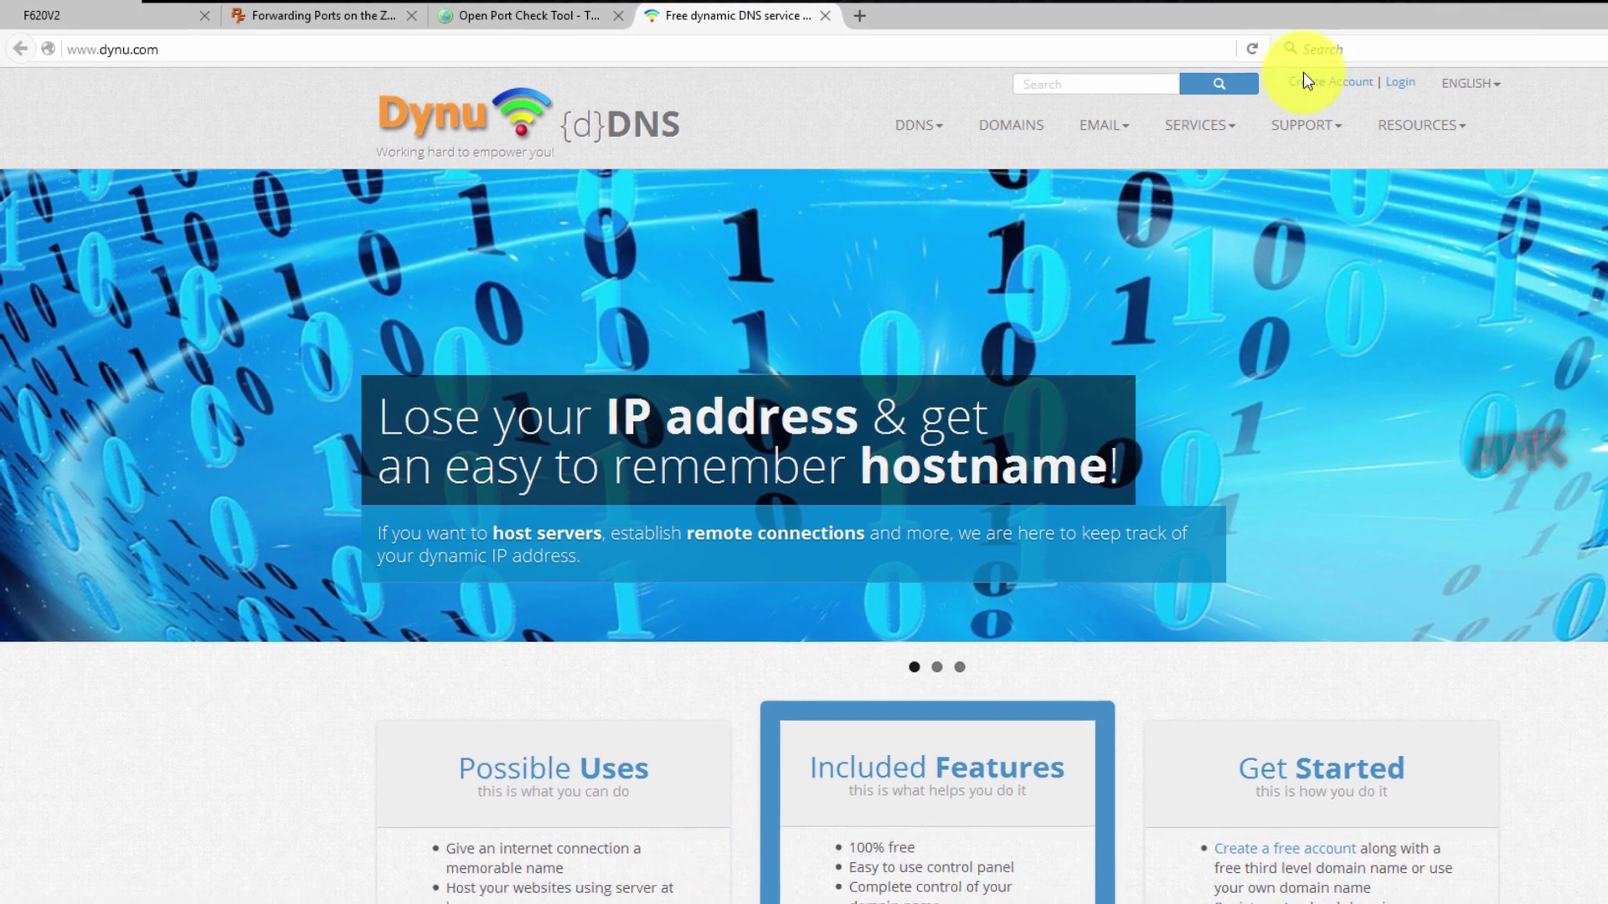
{"action": "left_click", "coordinate": [1117, 71]}
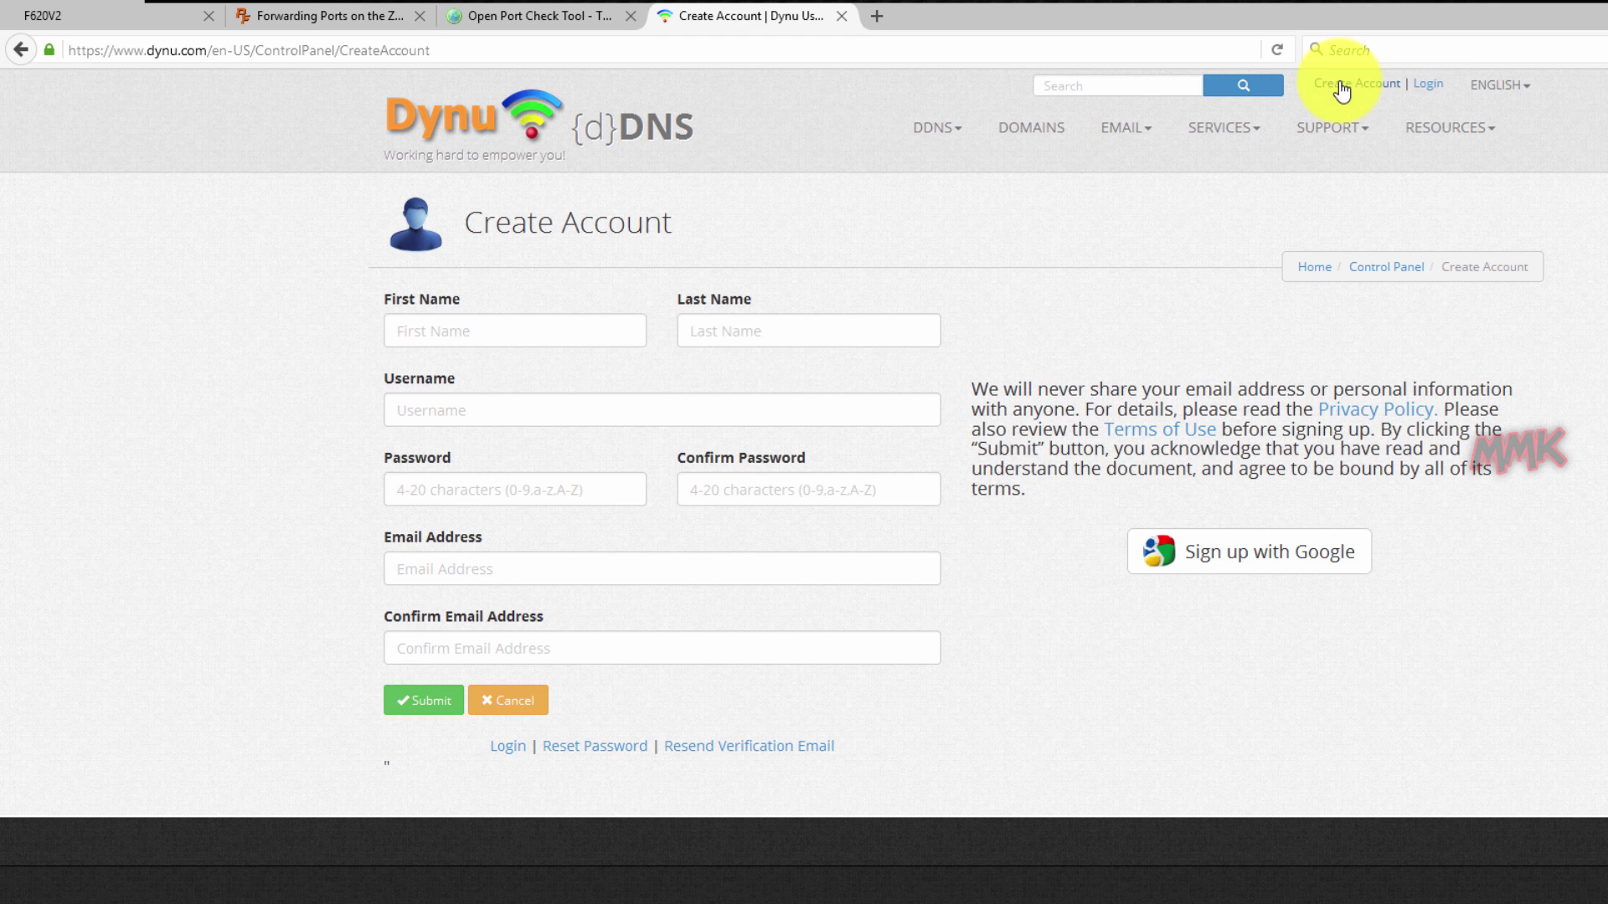
{"action": "left_click", "coordinate": [1427, 85]}
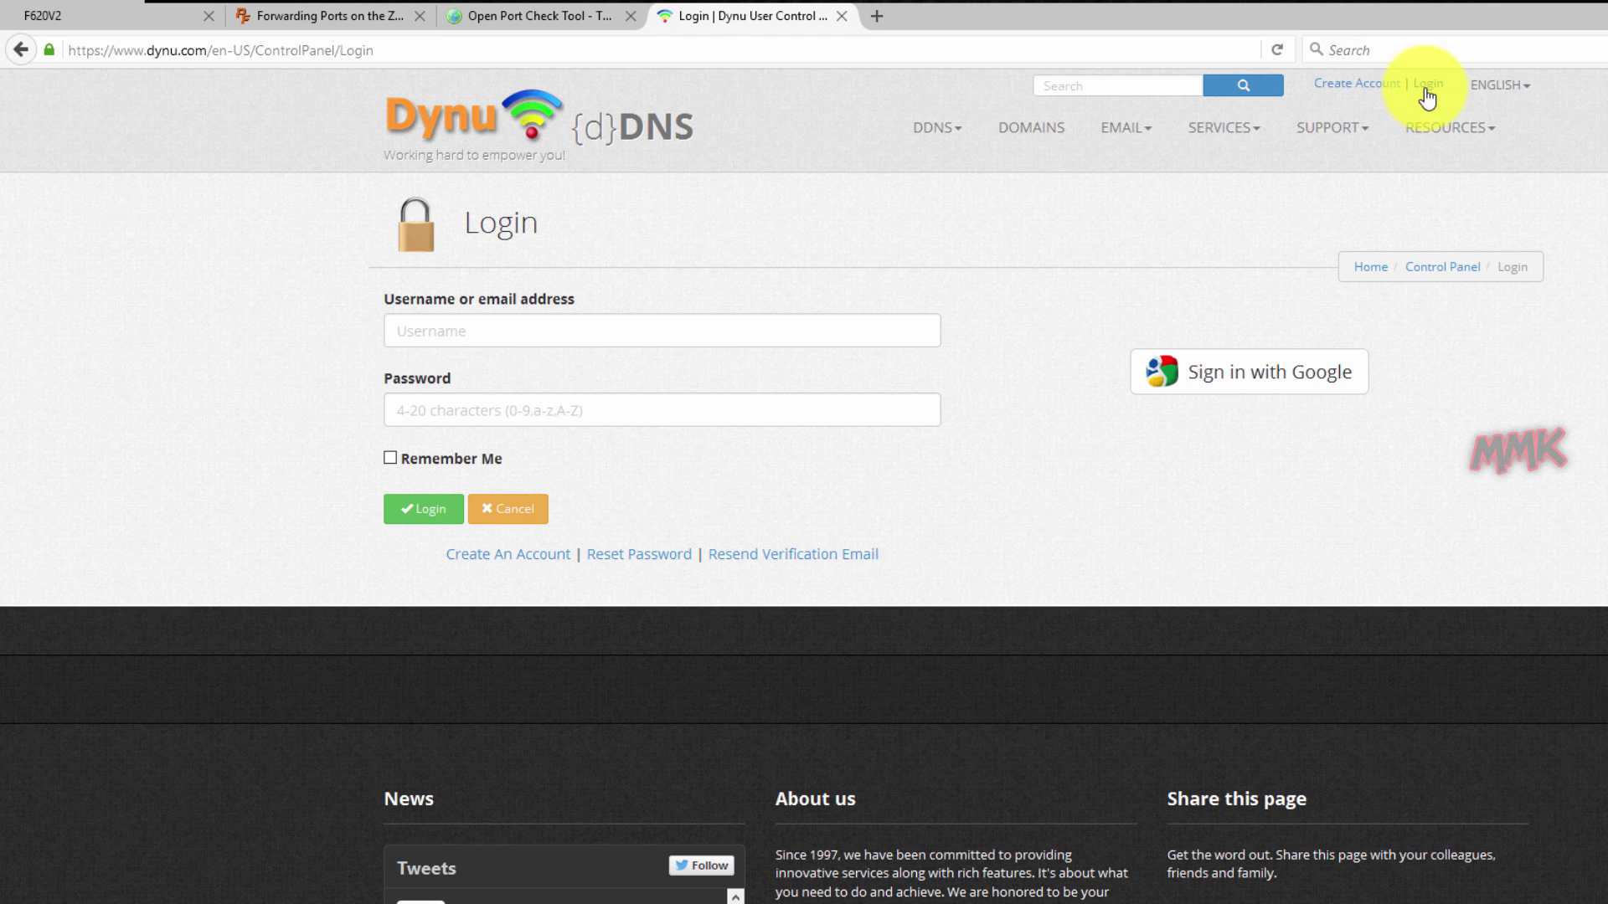
Log in to Dynu with the account e-mail and password
{"action": "left_click", "coordinate": [883, 328]}
{"action": "key", "text": "Tab"}
{"action": "type", "text": "*****"}
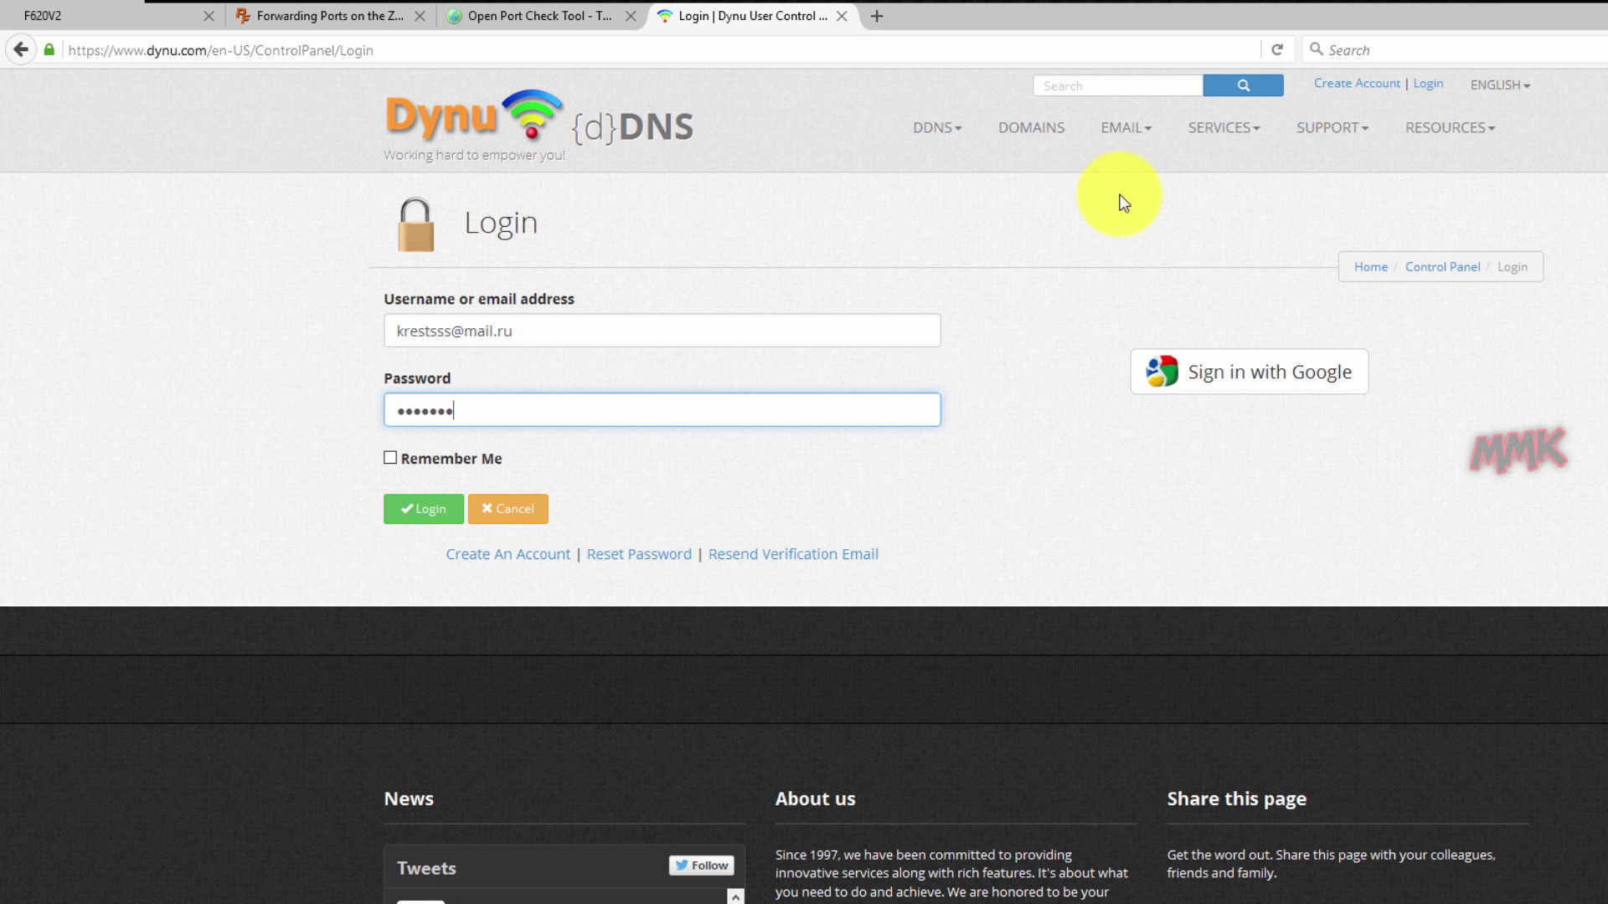
{"action": "type", "text": "****"}
{"action": "key", "text": "Return"}
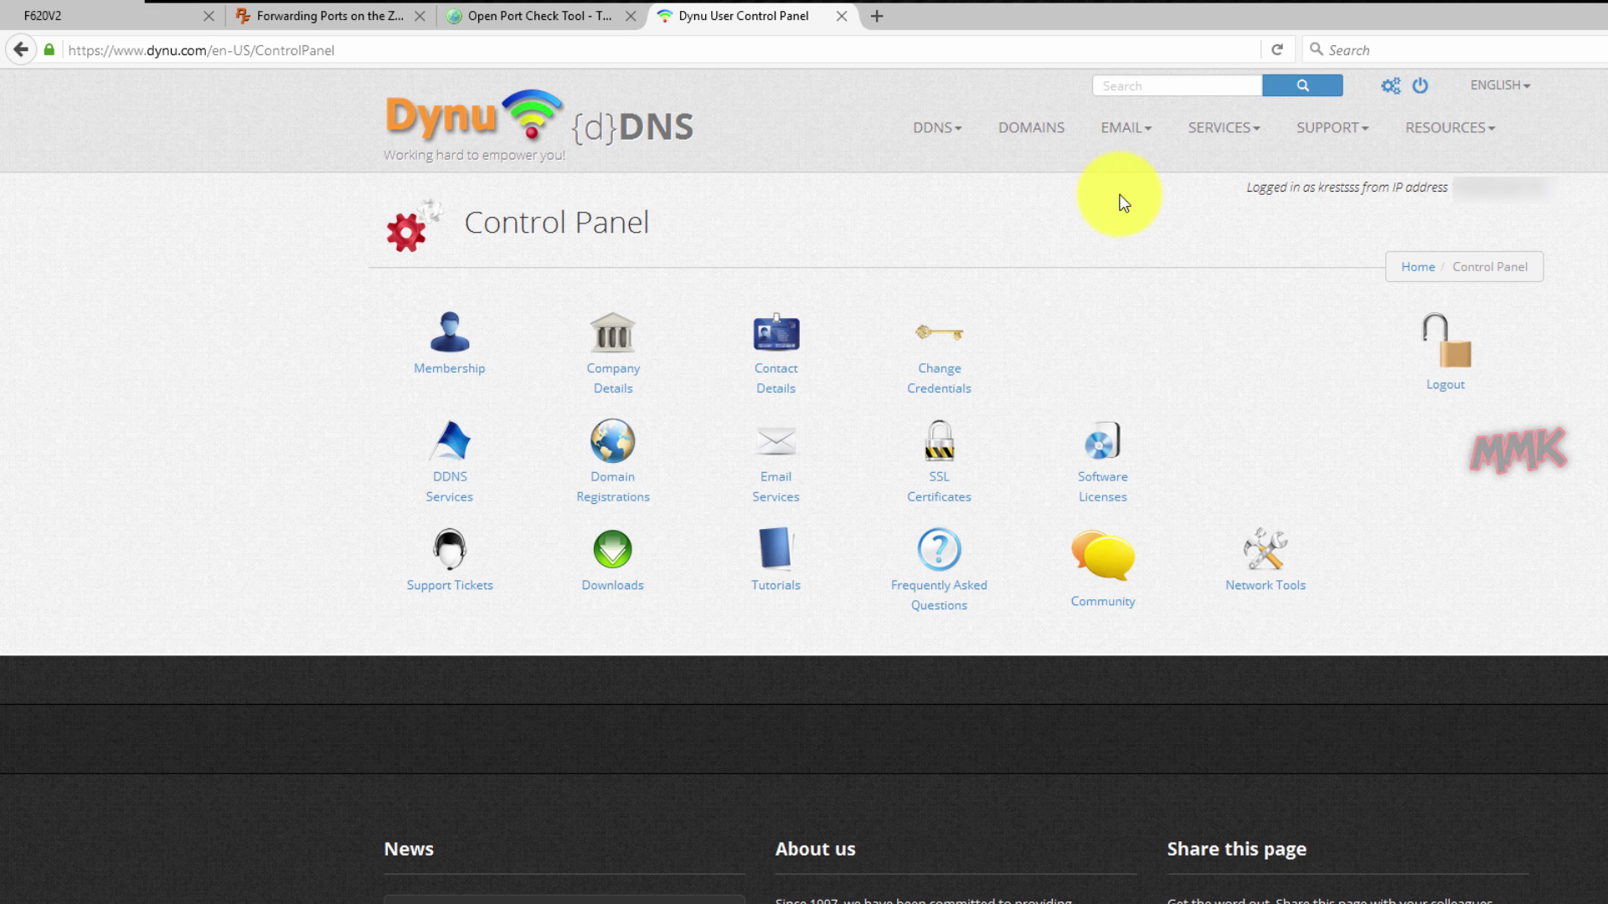
{"action": "left_click", "coordinate": [951, 128]}
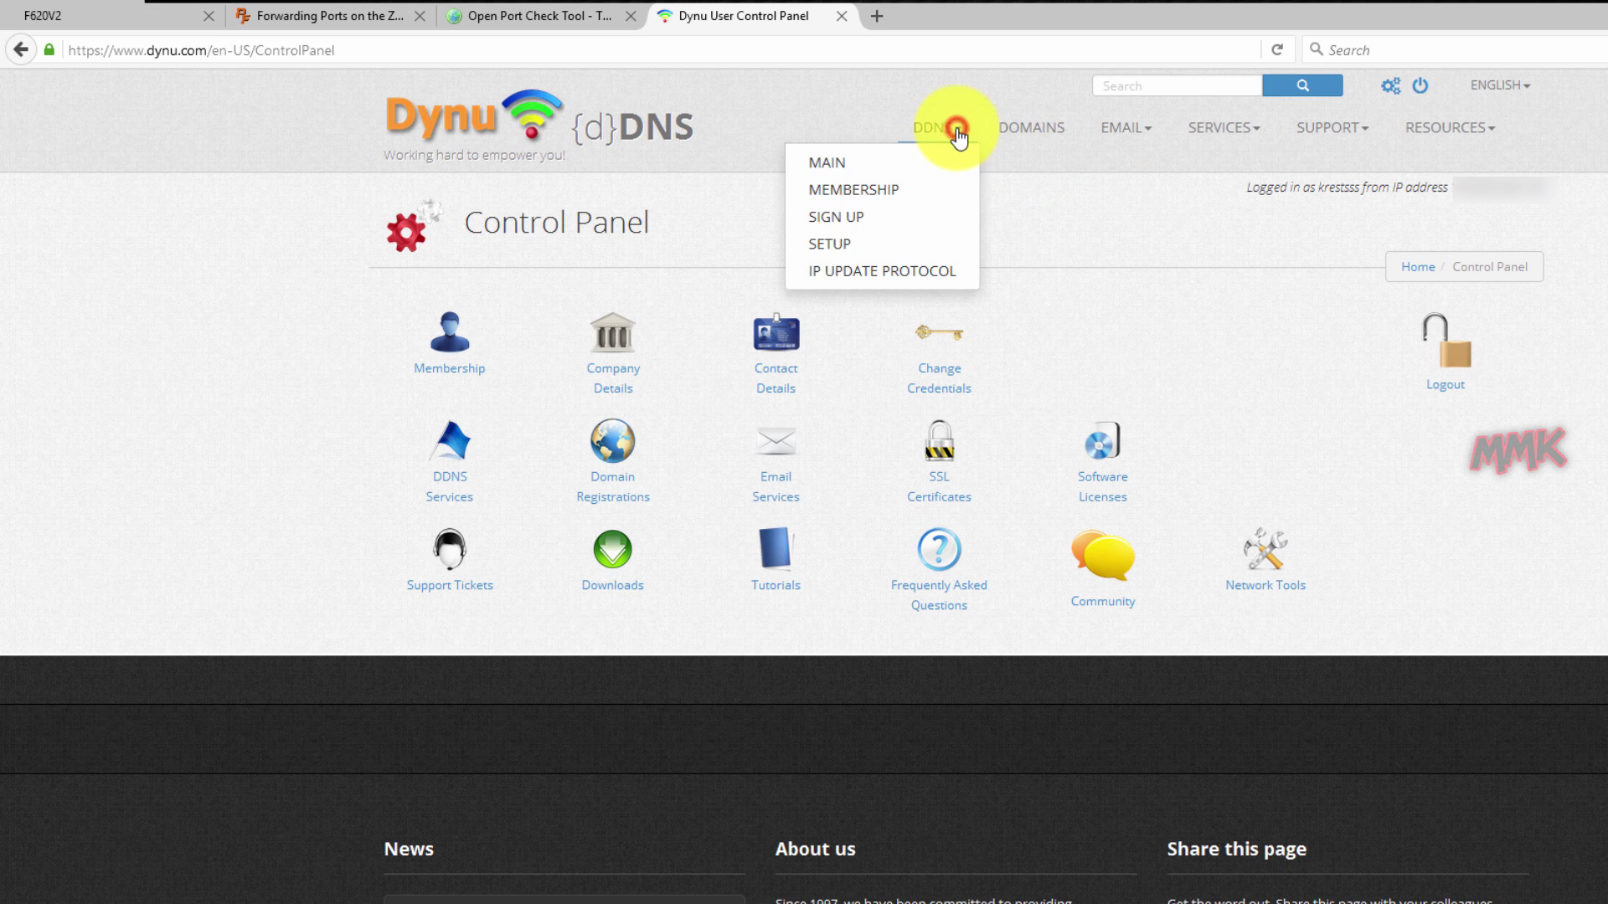
Add and save the DDNS host mmkpc under dynu.com, then view DDNS Services
{"action": "left_click", "coordinate": [854, 220]}
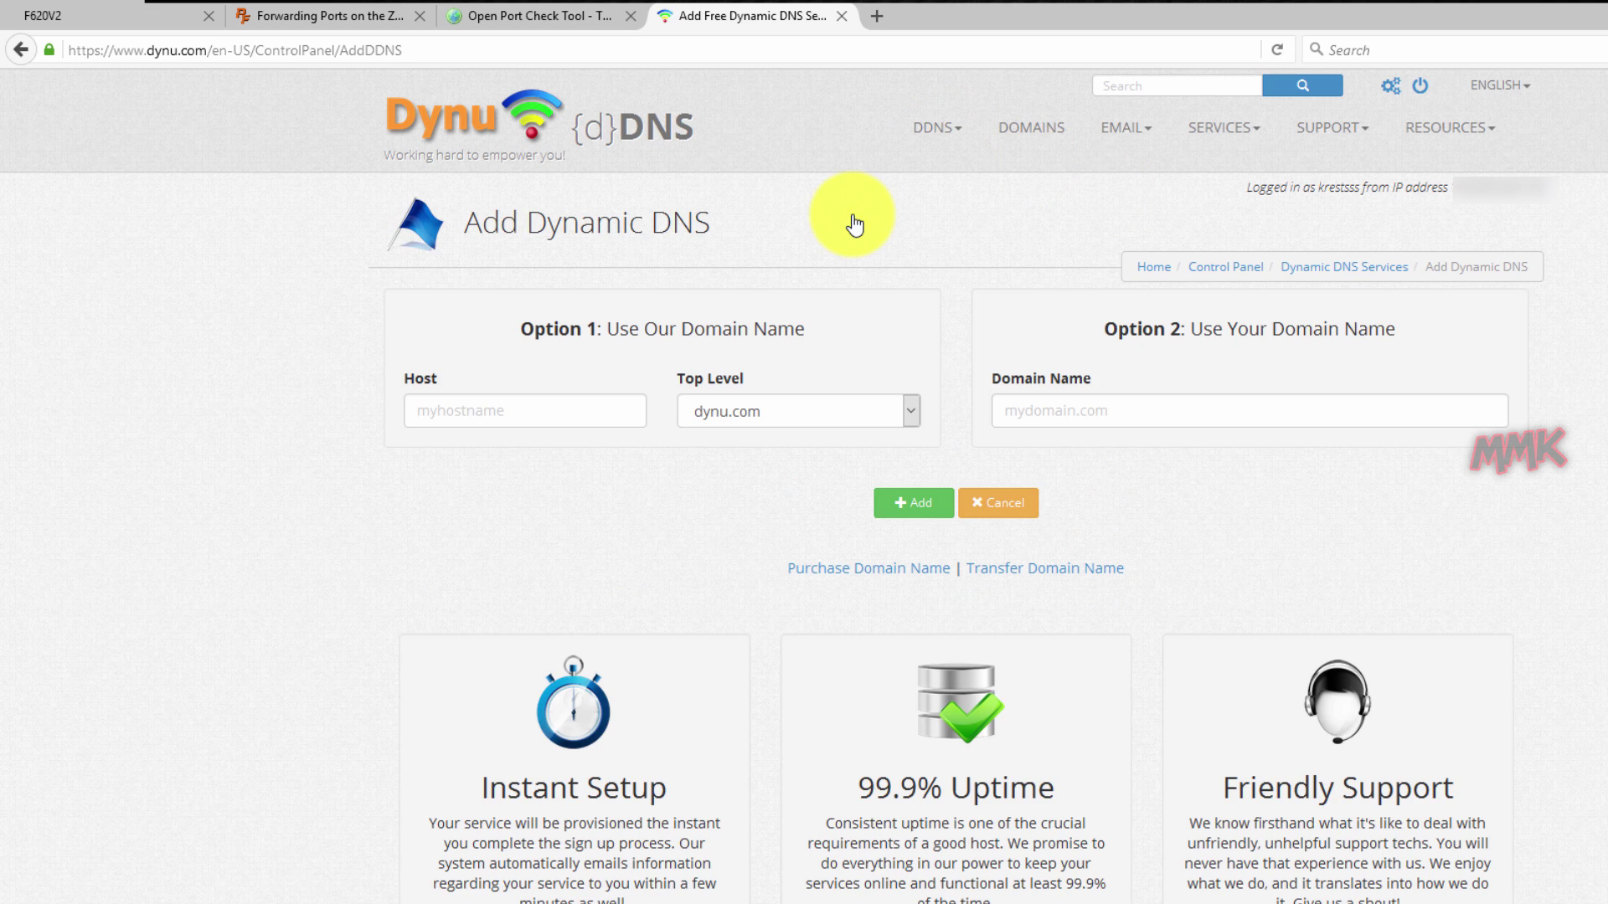
{"action": "left_click", "coordinate": [556, 410]}
{"action": "type", "text": "mmkpc"}
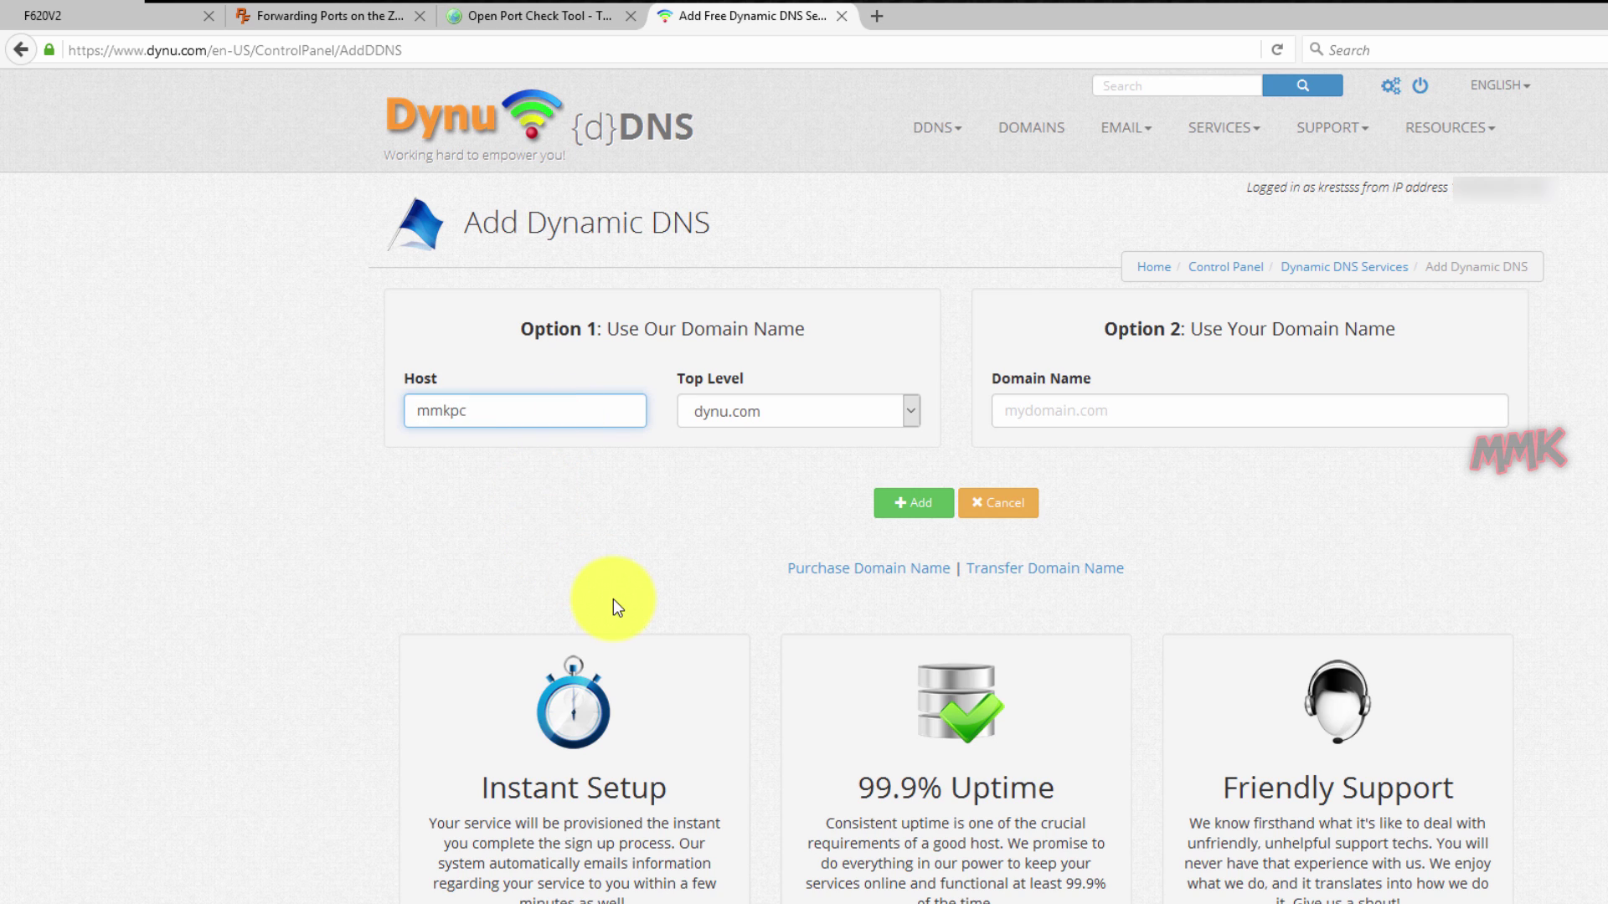
{"action": "left_click", "coordinate": [906, 414]}
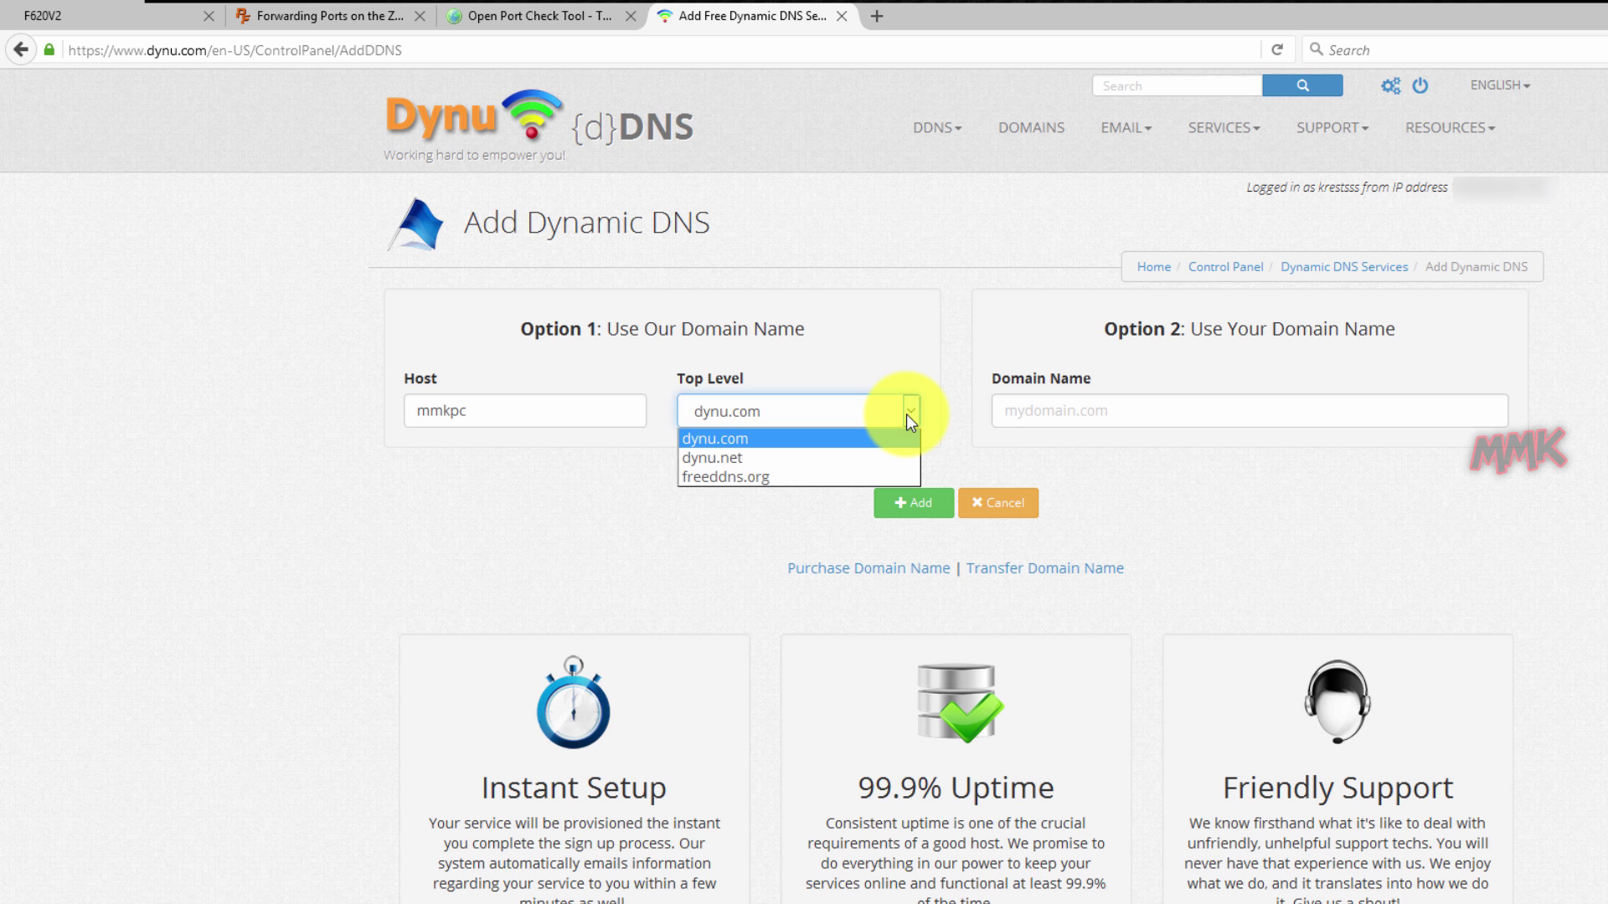
{"action": "left_click", "coordinate": [906, 414]}
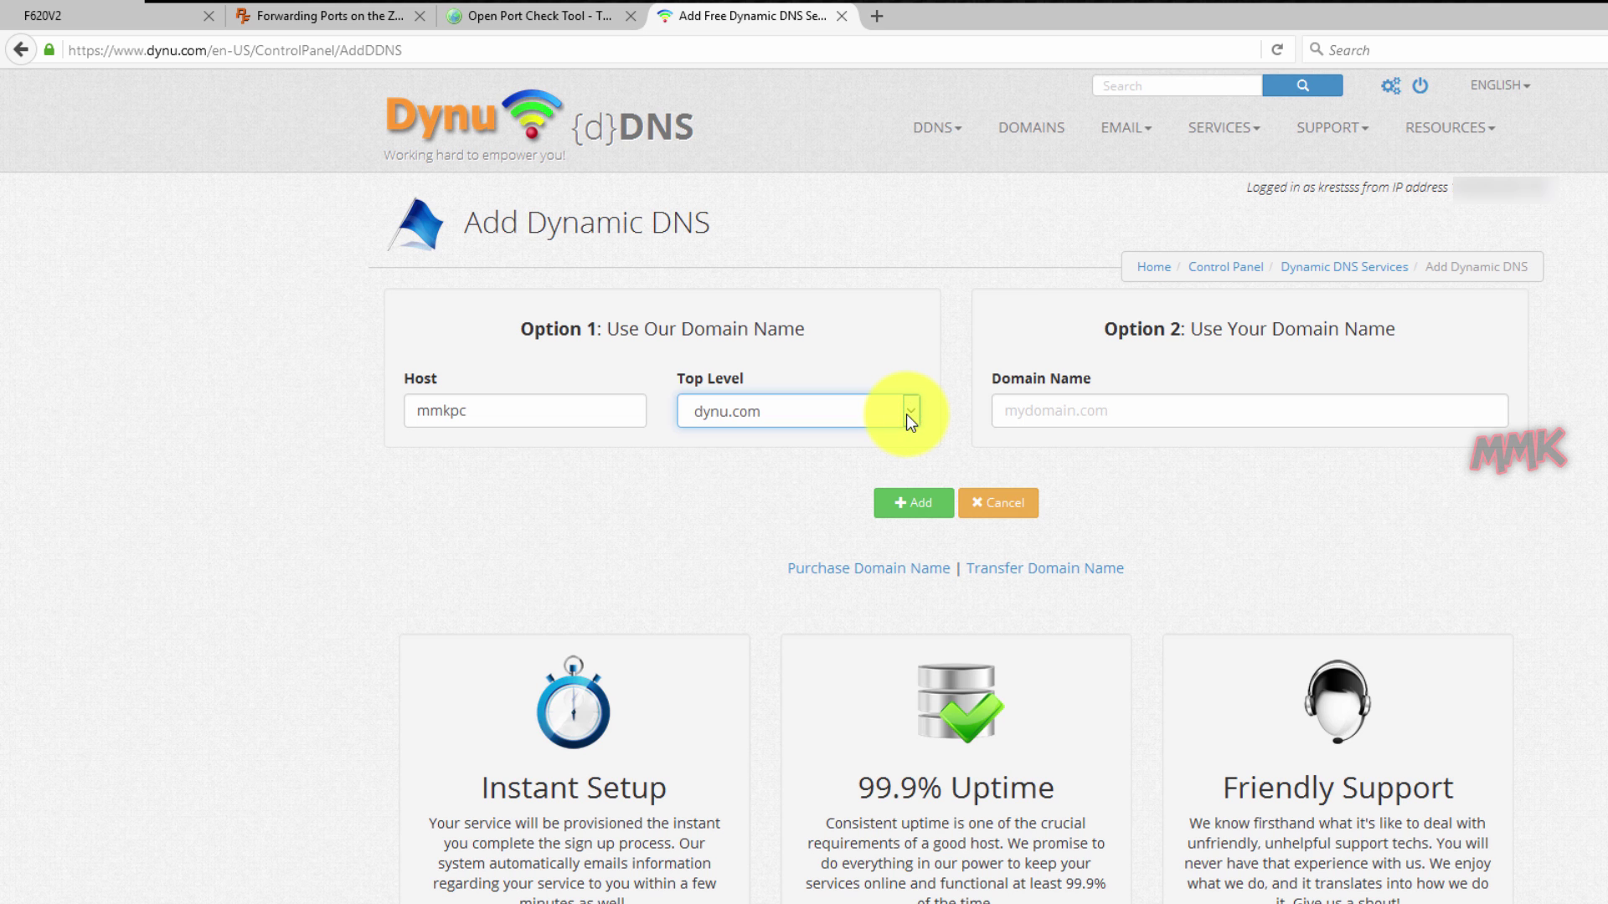
{"action": "left_click", "coordinate": [911, 503]}
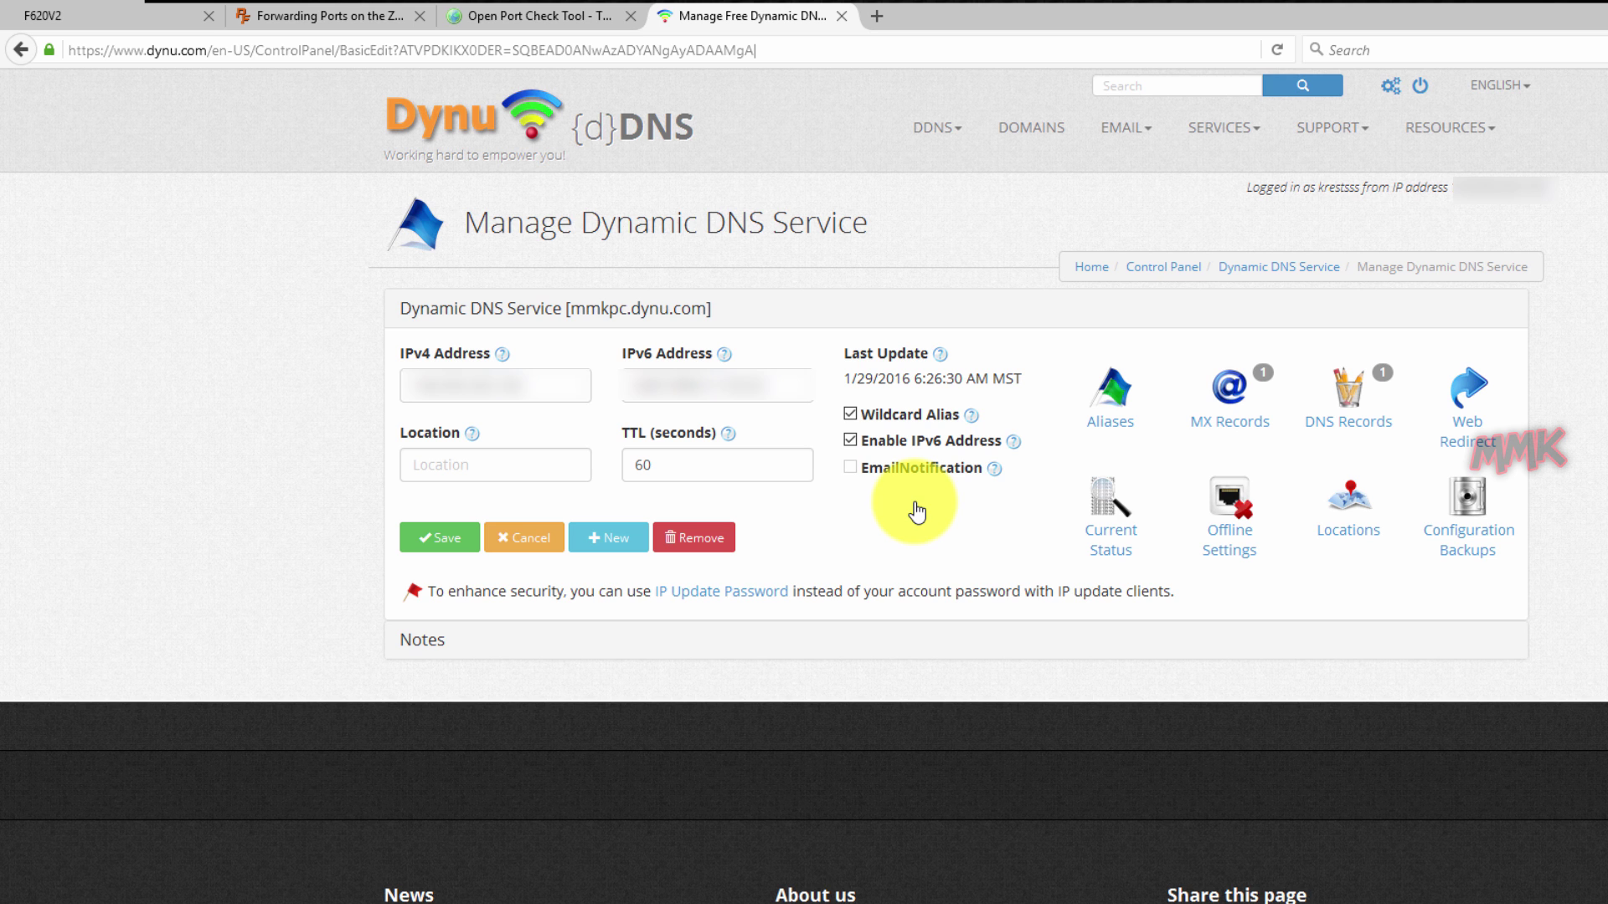
{"action": "left_click", "coordinate": [450, 539]}
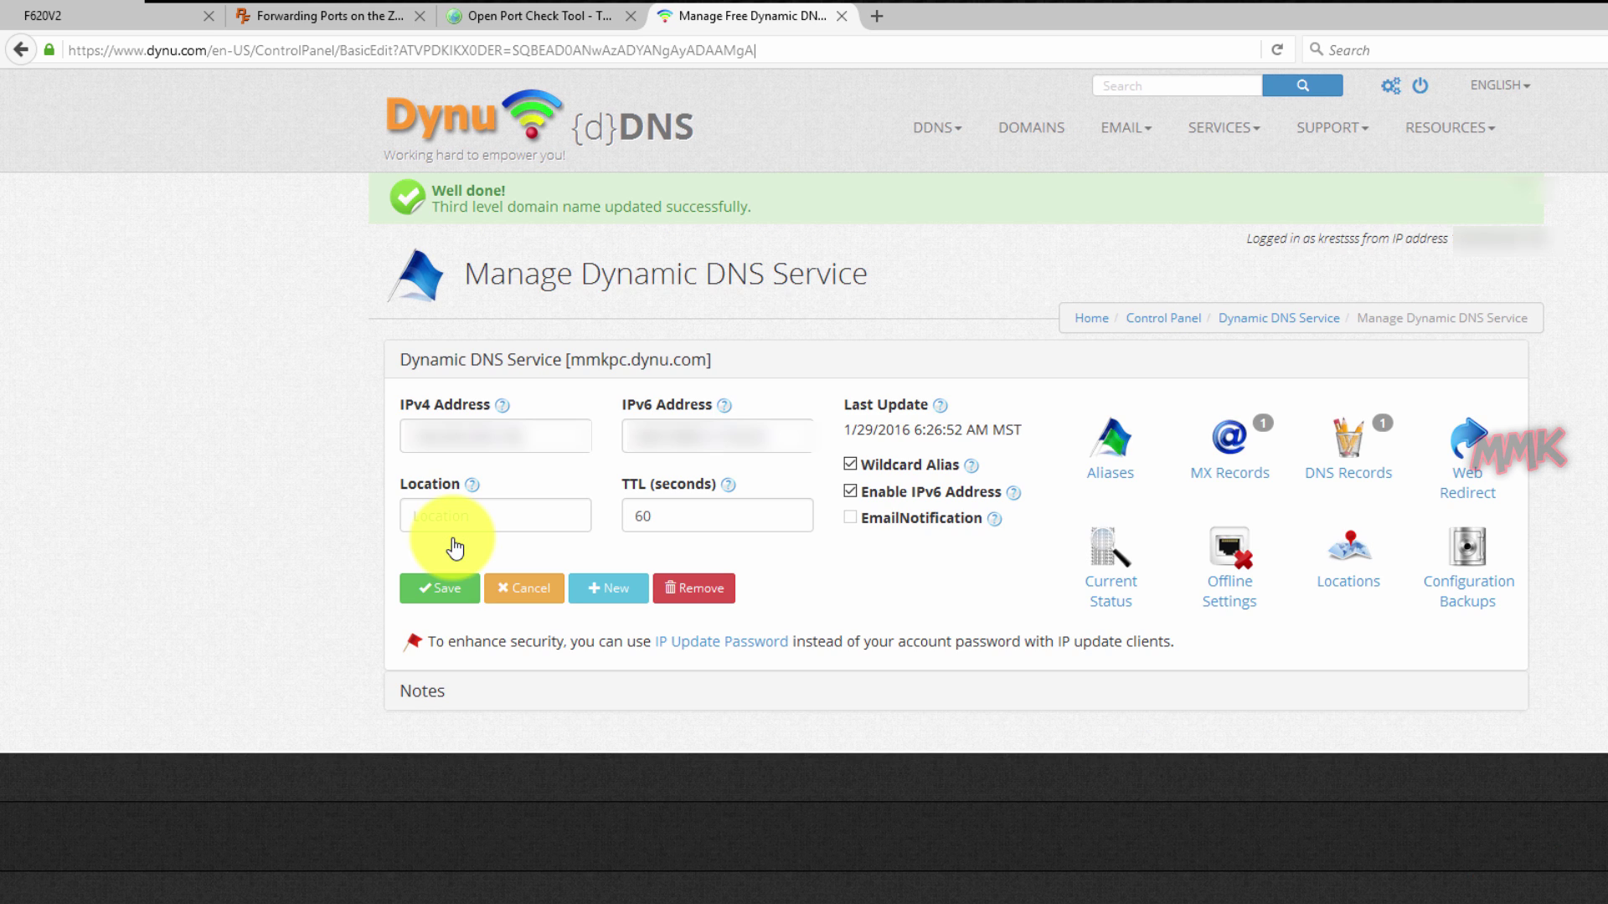
{"action": "left_click", "coordinate": [1154, 319]}
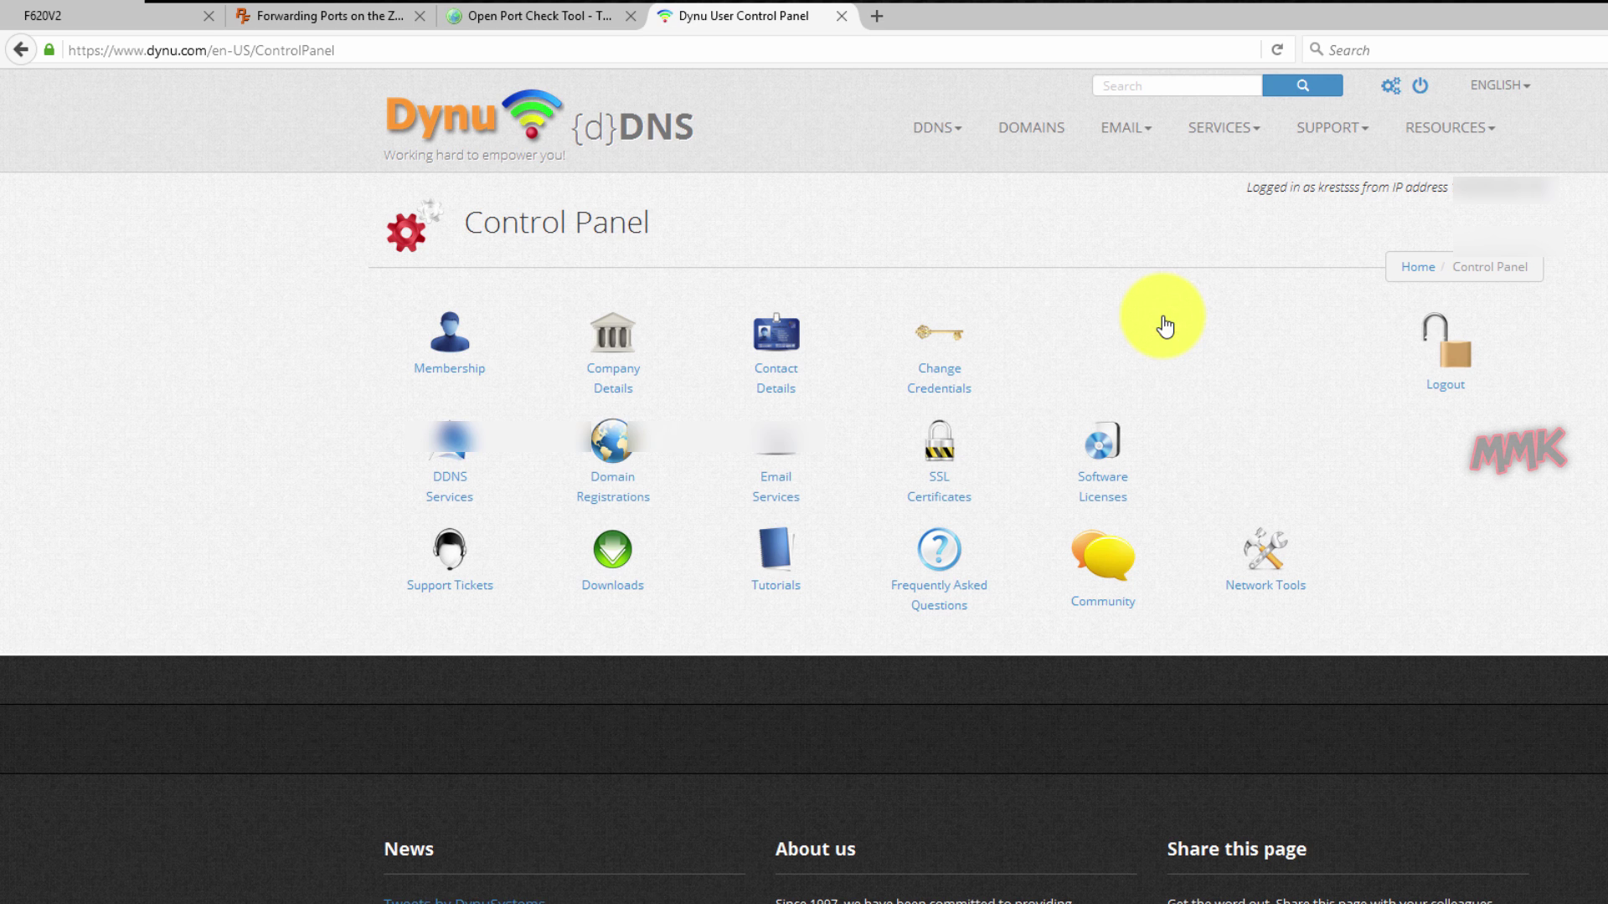
{"action": "left_click", "coordinate": [450, 448]}
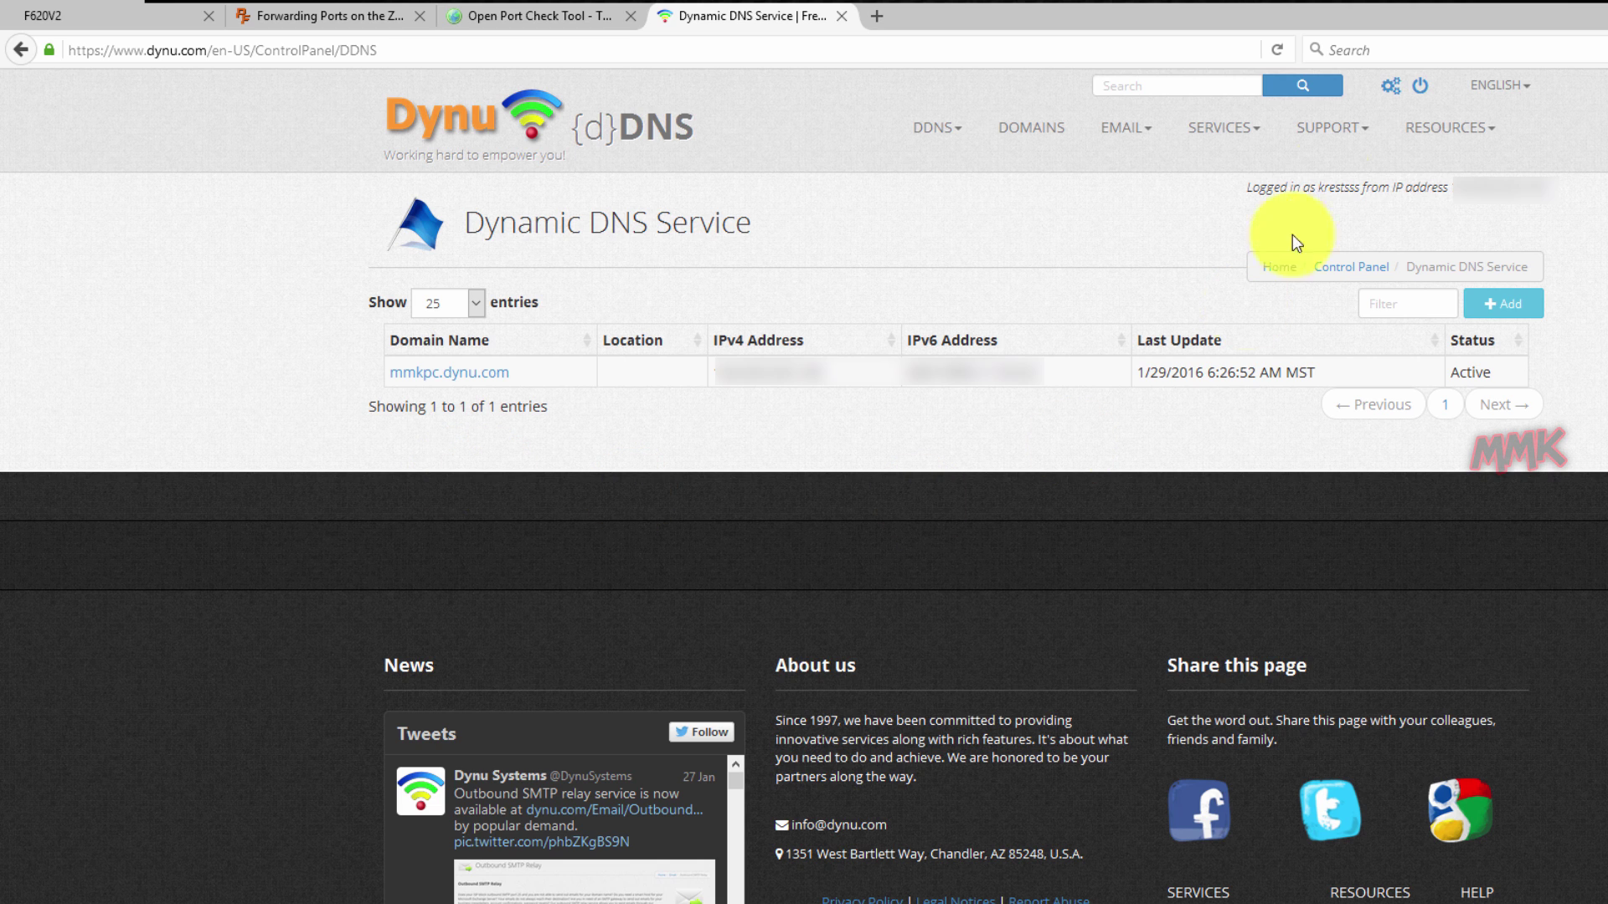
Save the Dynu IP Update Client zip dynuiuc.setup.zip from Downloads to the Desktop
{"action": "left_click", "coordinate": [1479, 130]}
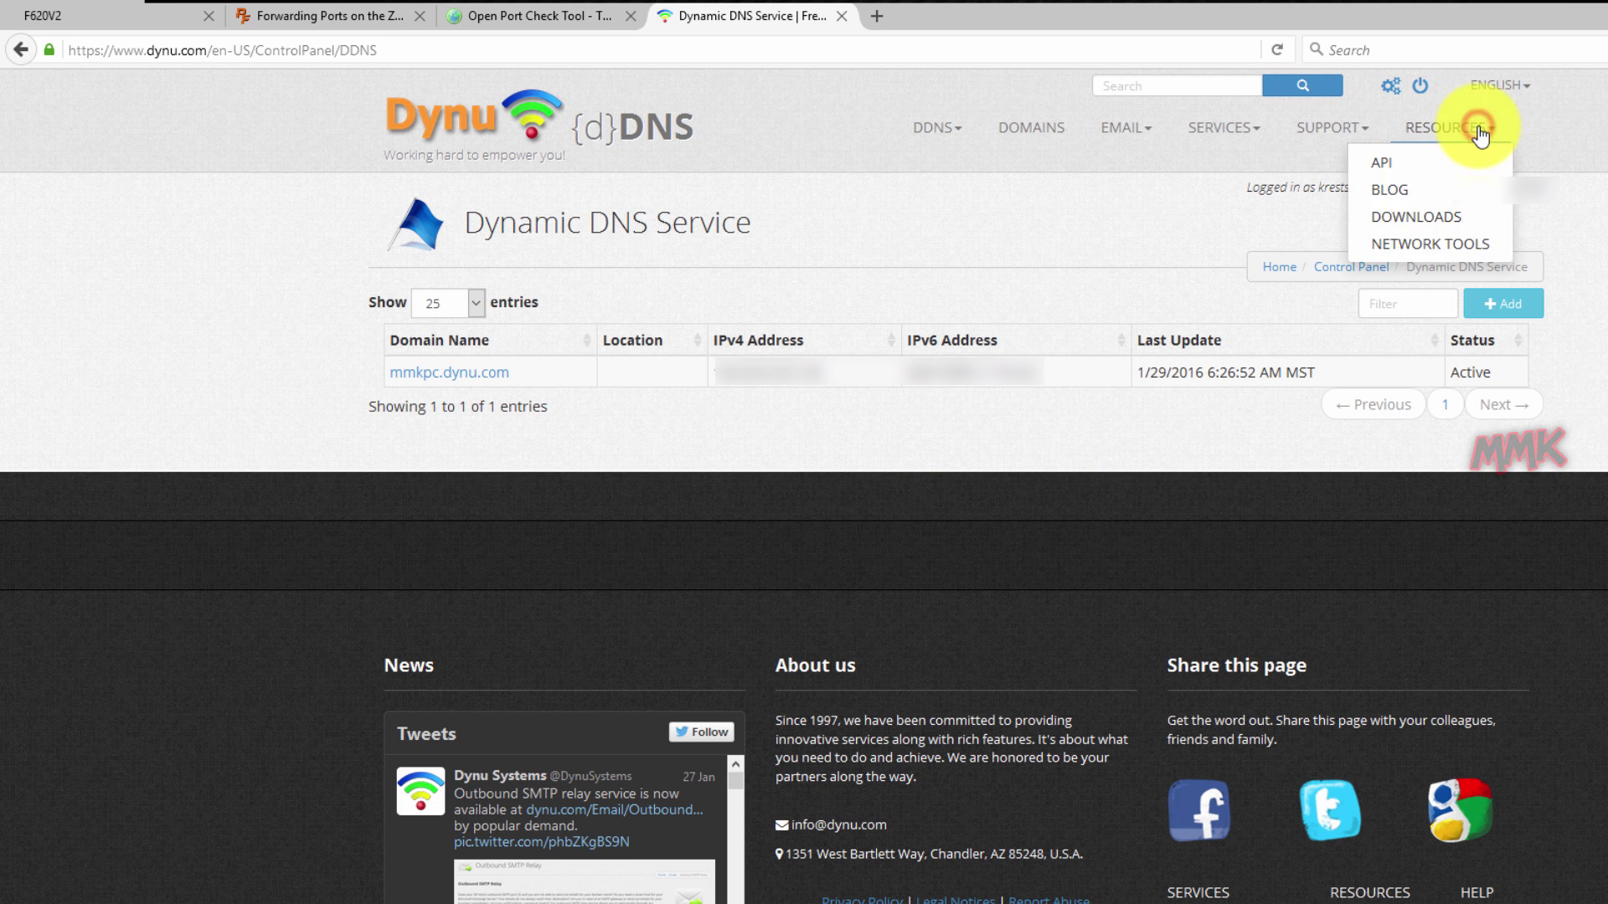
{"action": "left_click", "coordinate": [1430, 222]}
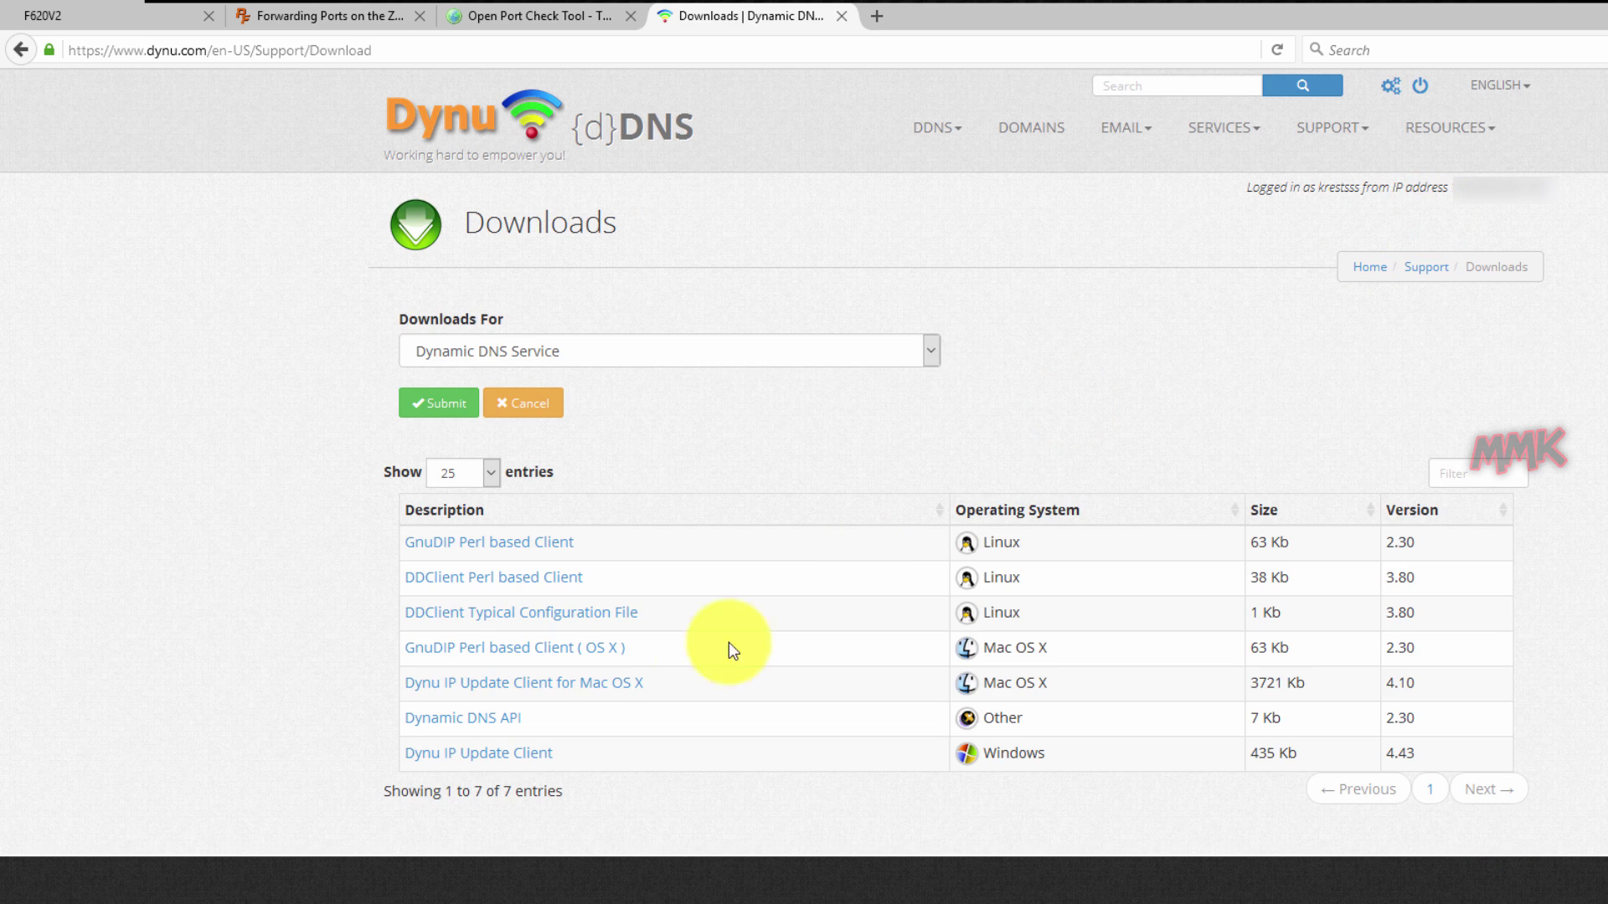
{"action": "left_click", "coordinate": [521, 754]}
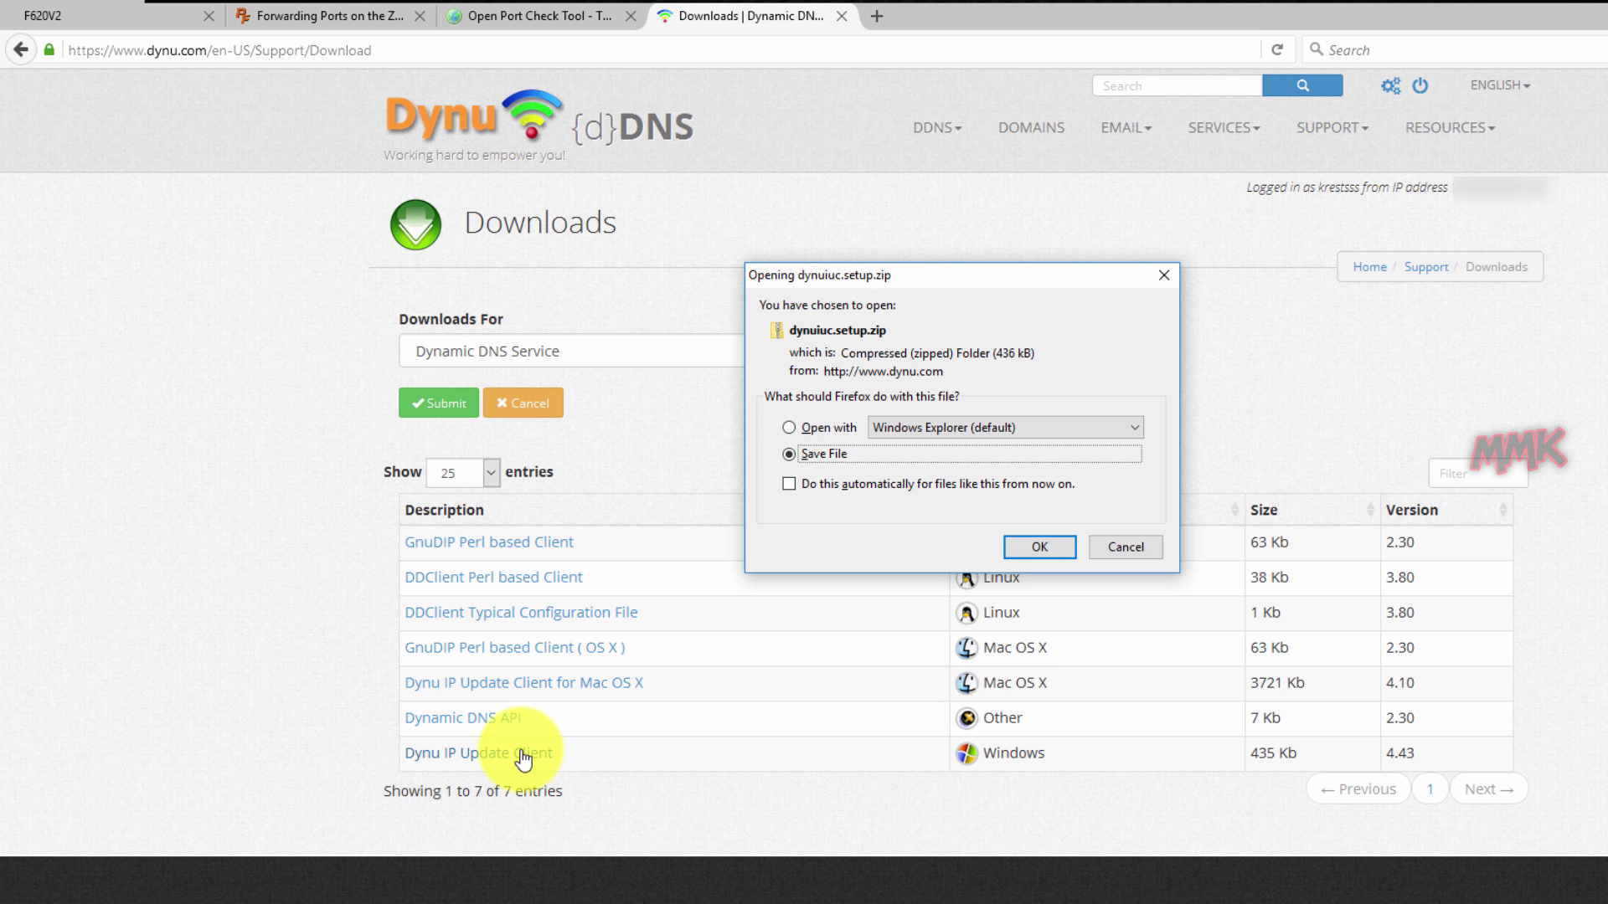
{"action": "left_click", "coordinate": [1027, 546]}
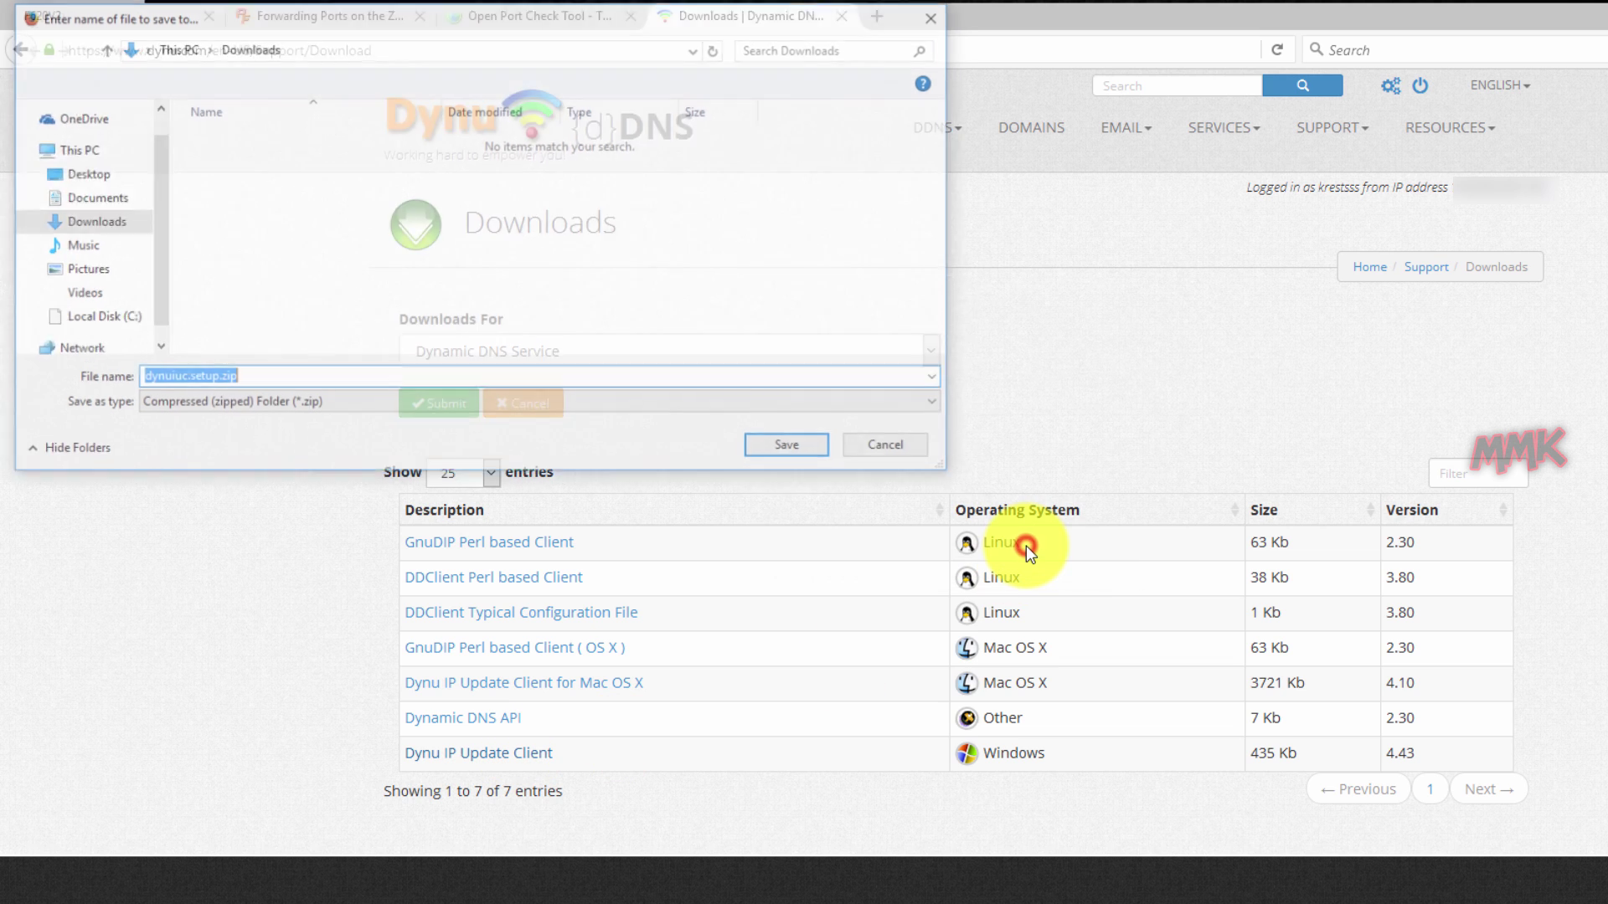
{"action": "scroll", "coordinate": [159, 181], "scroll_direction": "up", "scroll_amount": 5}
{"action": "left_click", "coordinate": [78, 134]}
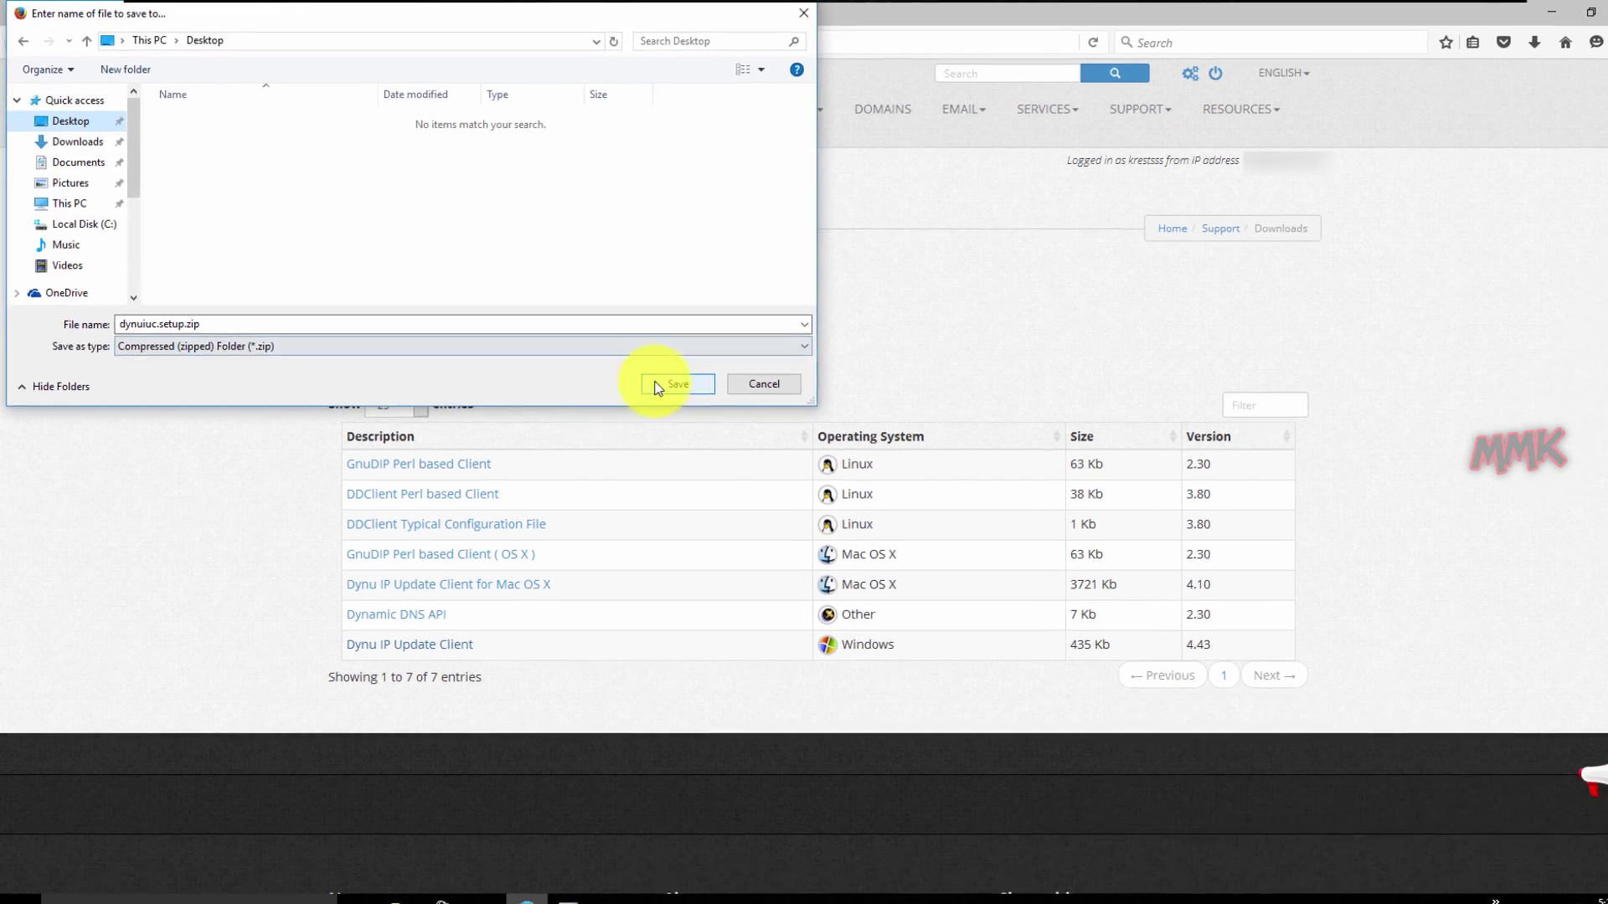
{"action": "left_click", "coordinate": [658, 385]}
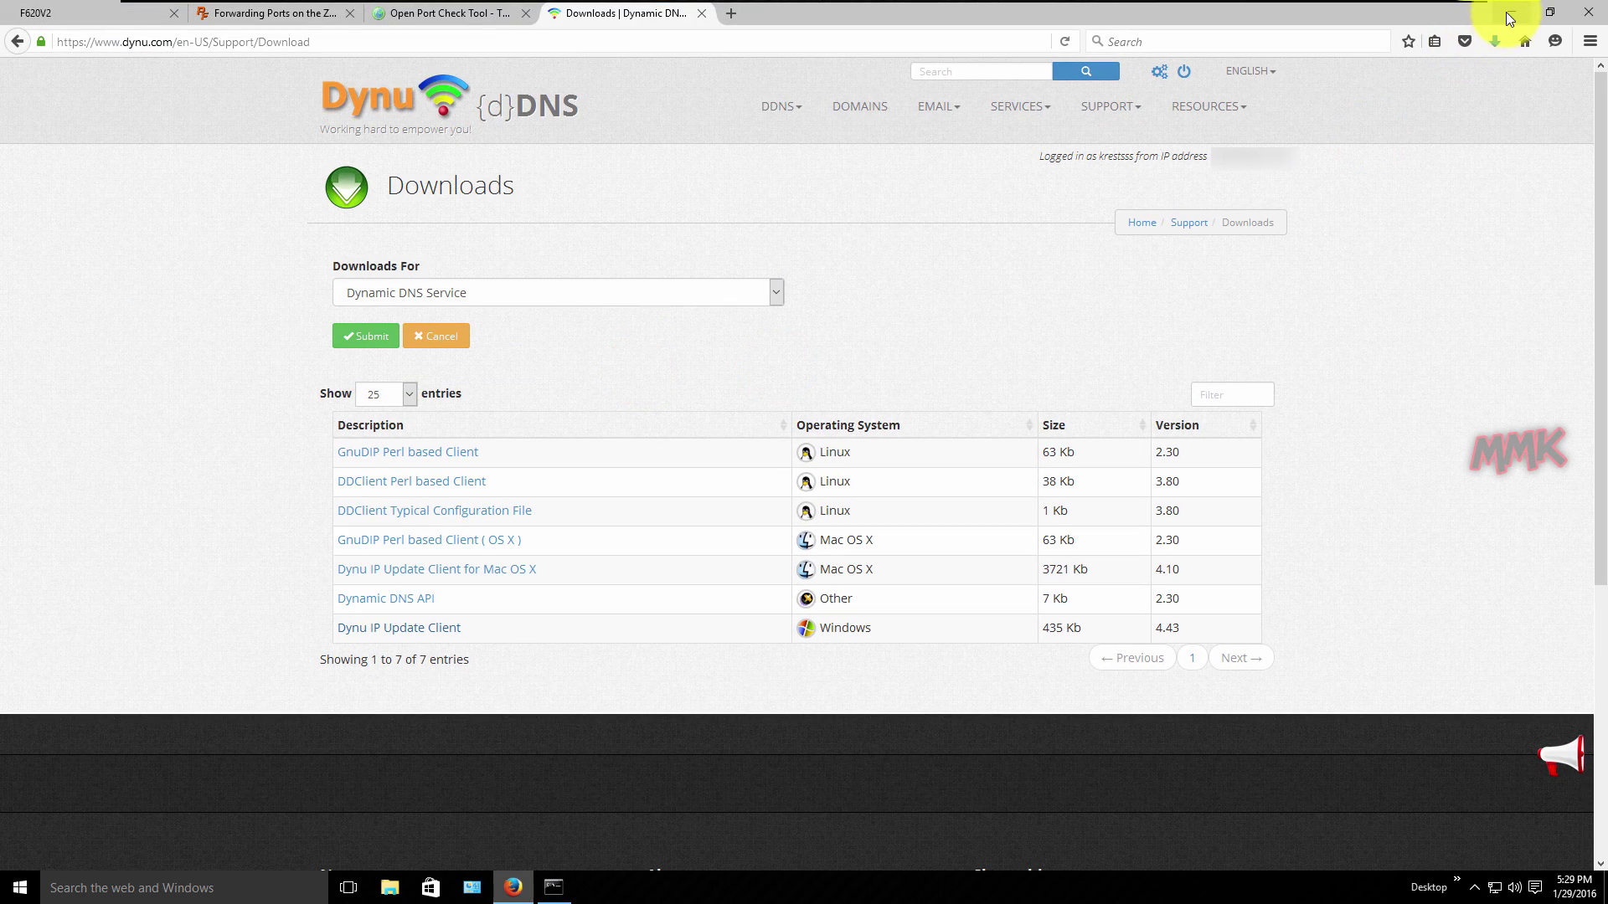
{"action": "left_click", "coordinate": [1506, 13]}
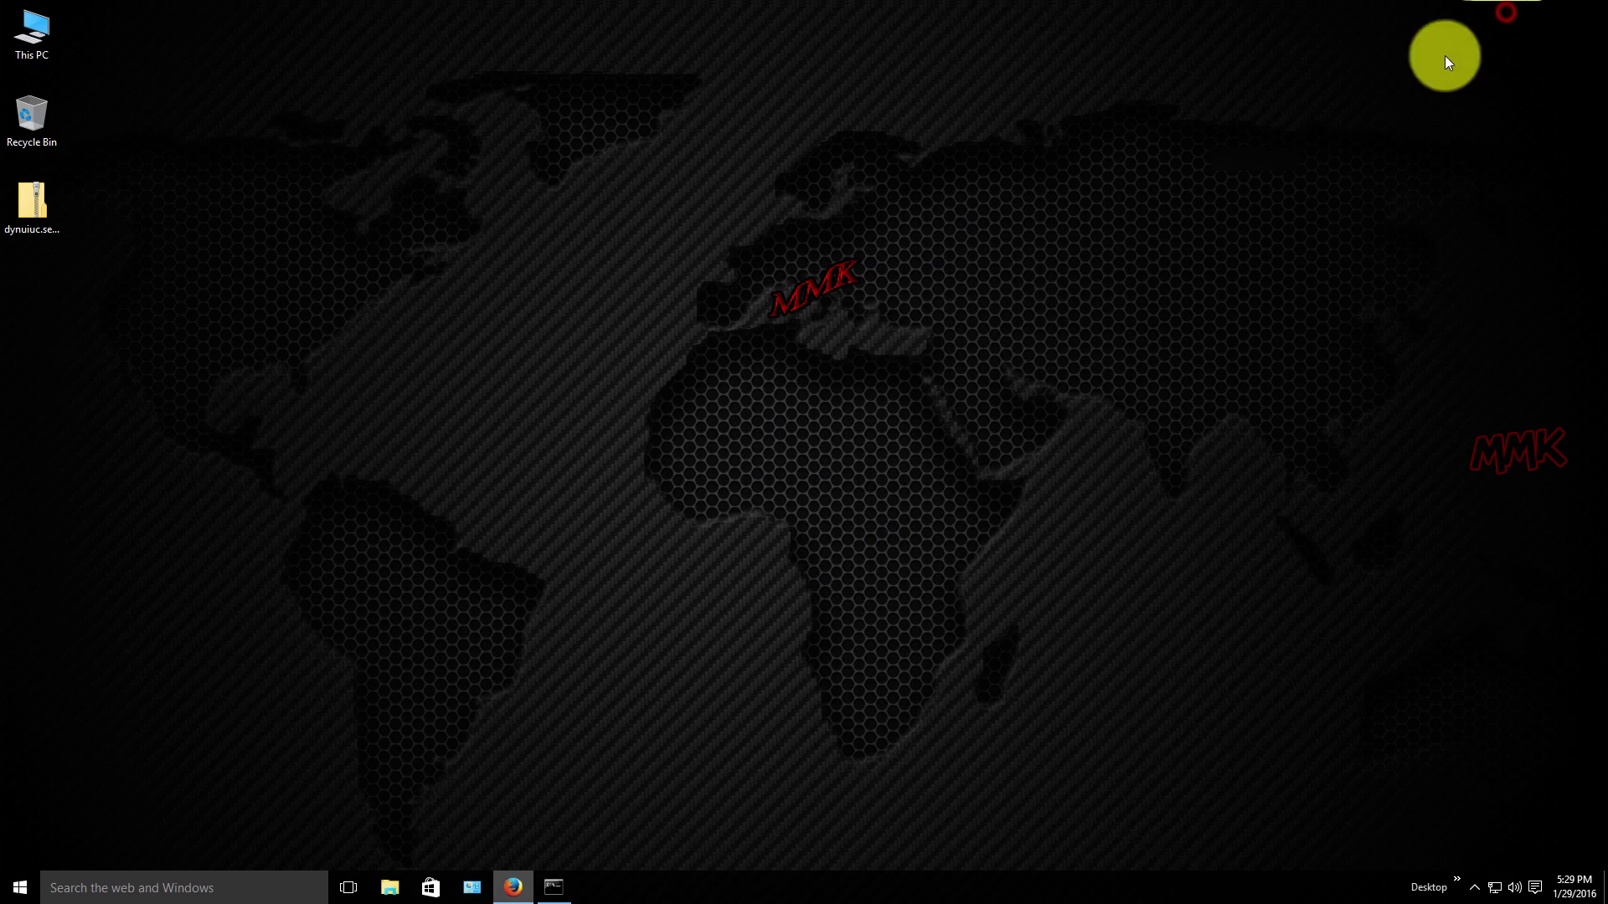
Install the Dynu IP Update Client from DynuIUC.Setup.msi, accepting the license terms
{"action": "double_click", "coordinate": [39, 205]}
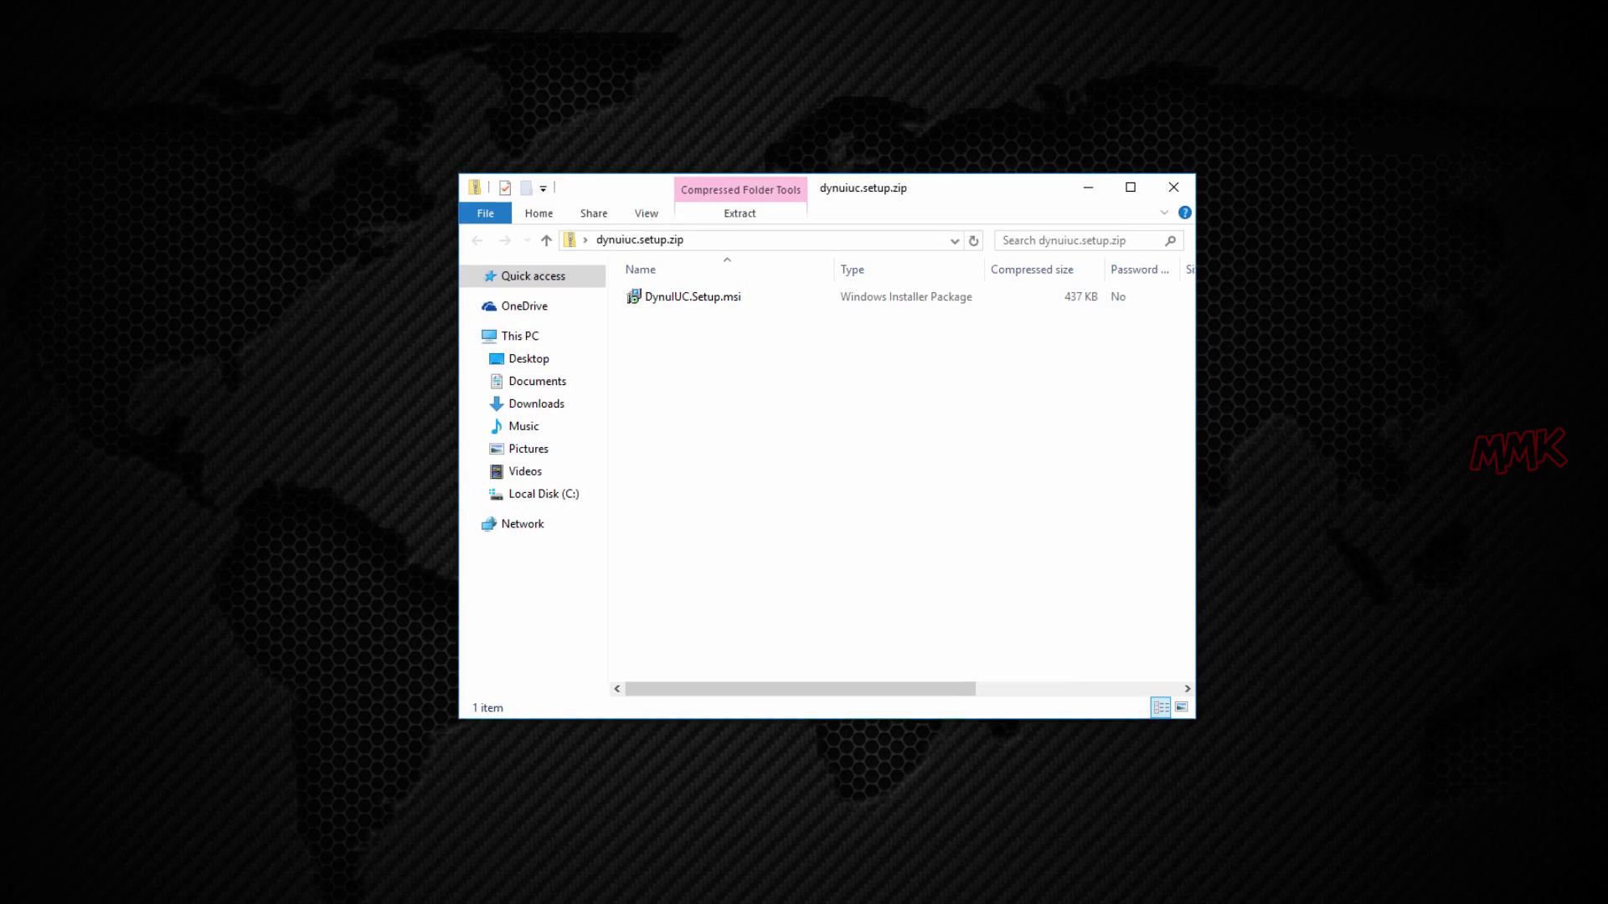
{"action": "left_click", "coordinate": [725, 325]}
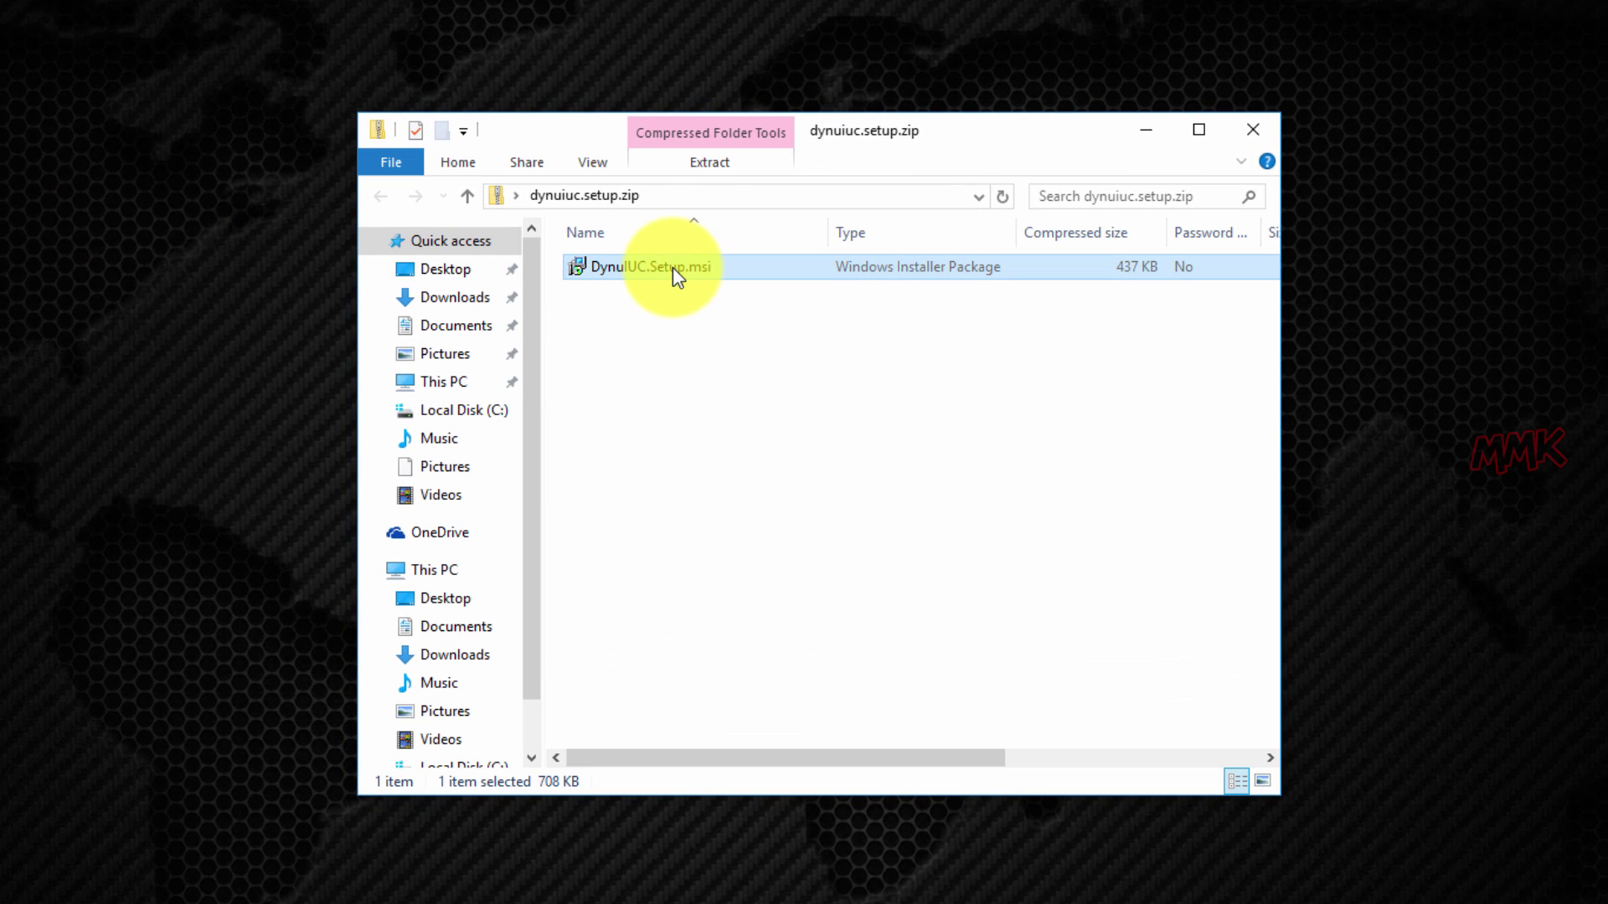
{"action": "double_click", "coordinate": [672, 268]}
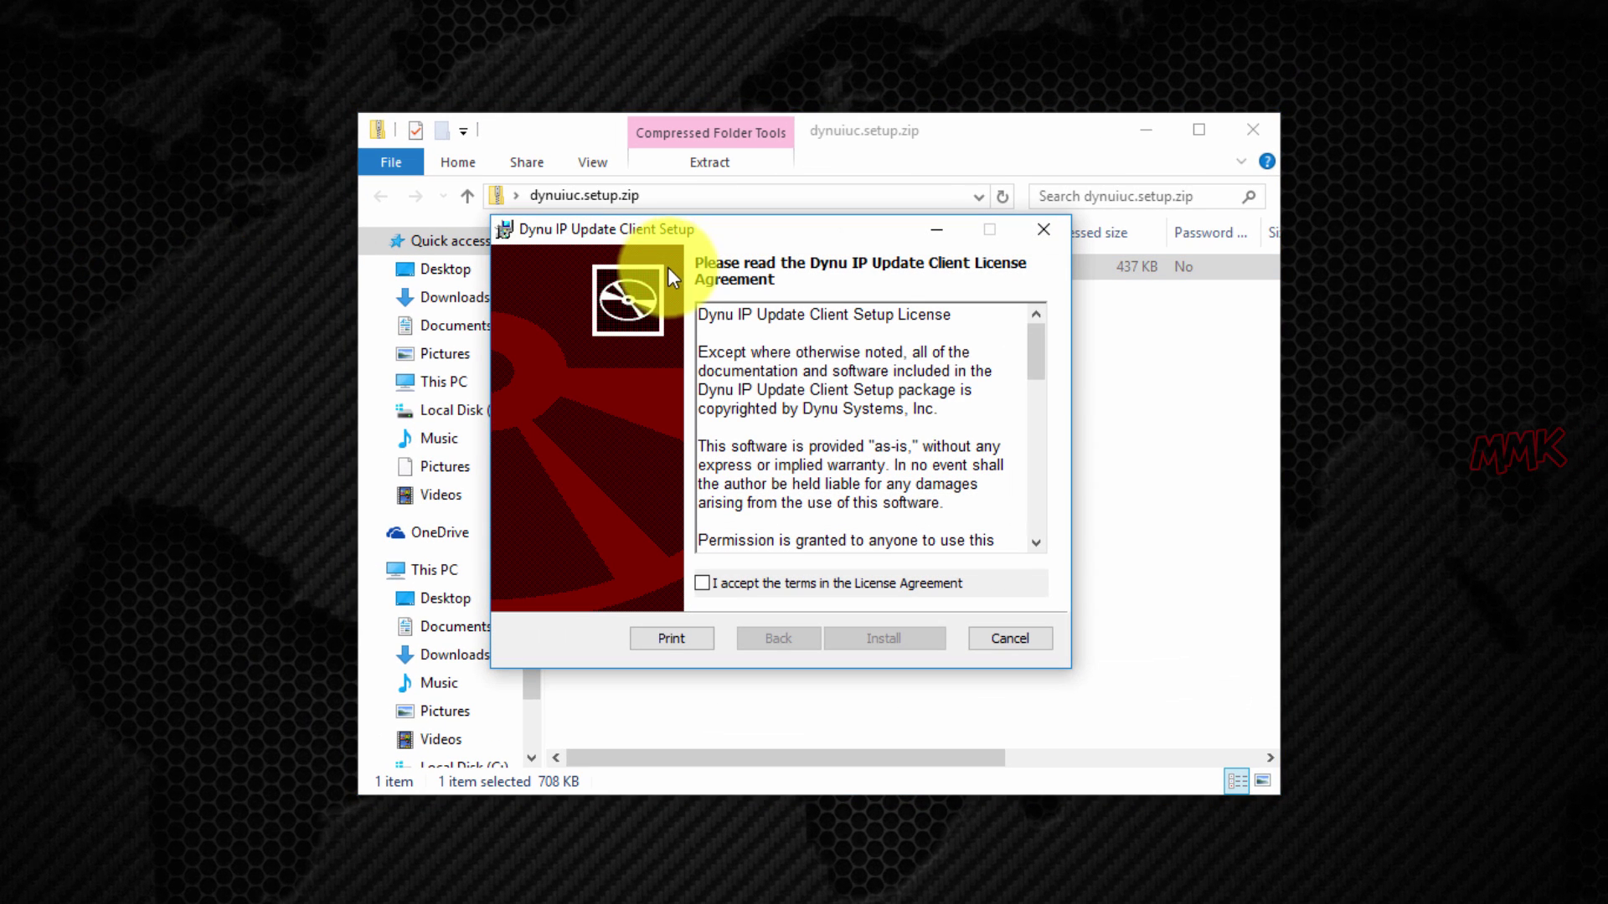
{"action": "left_click", "coordinate": [702, 582]}
{"action": "left_click", "coordinate": [873, 640]}
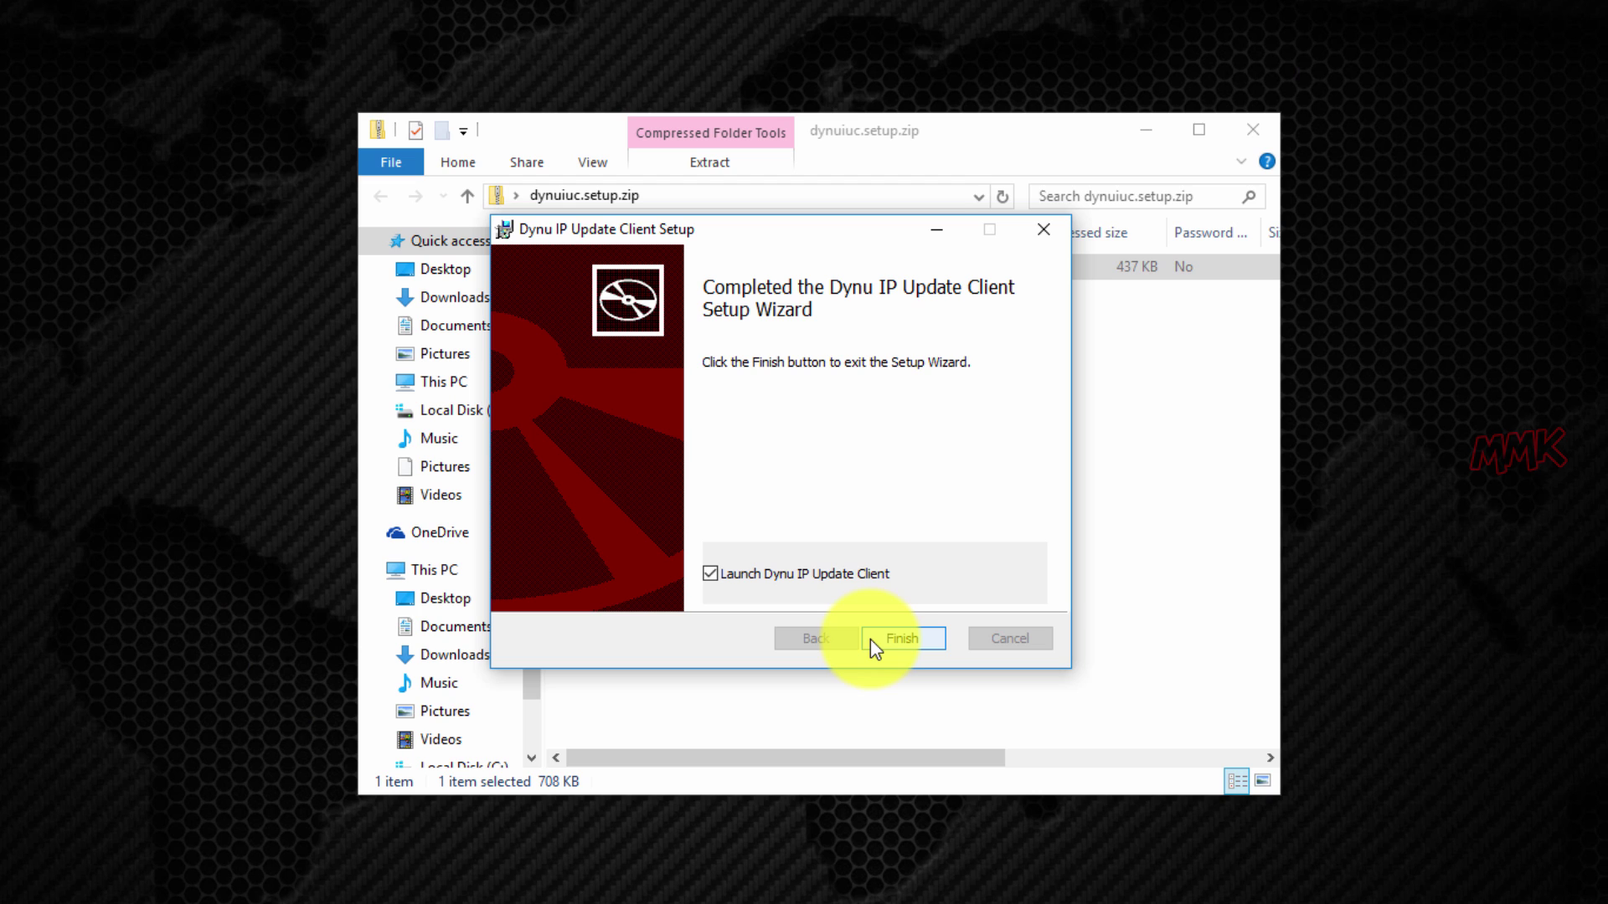
{"action": "left_click", "coordinate": [890, 639]}
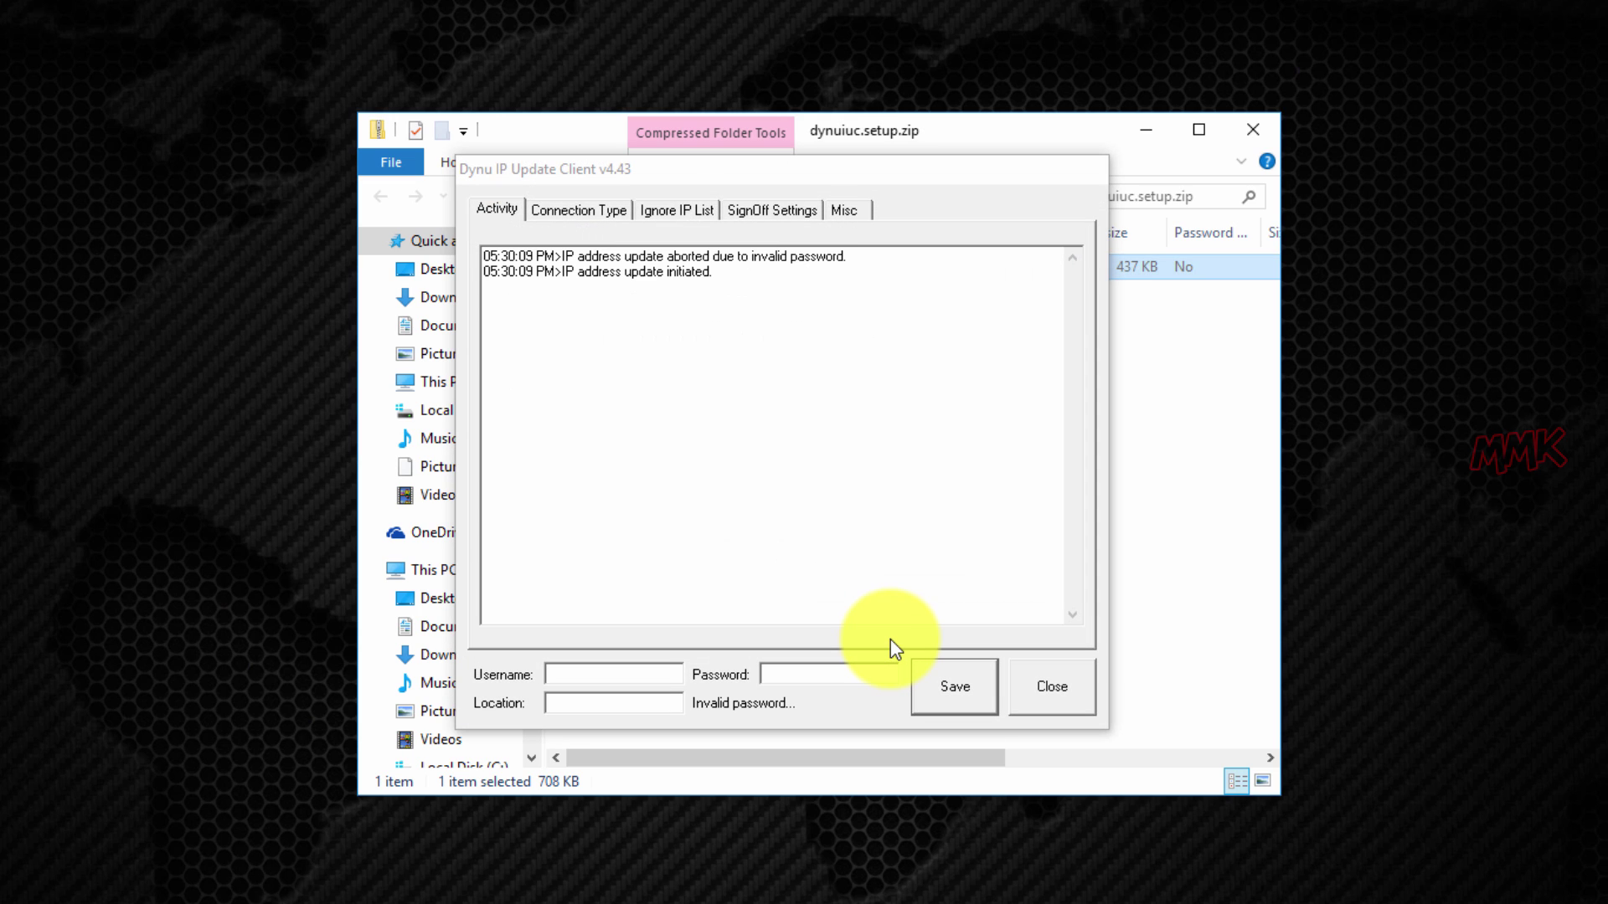
Enter and save the Dynu account credentials in the update client
{"action": "left_click", "coordinate": [657, 673]}
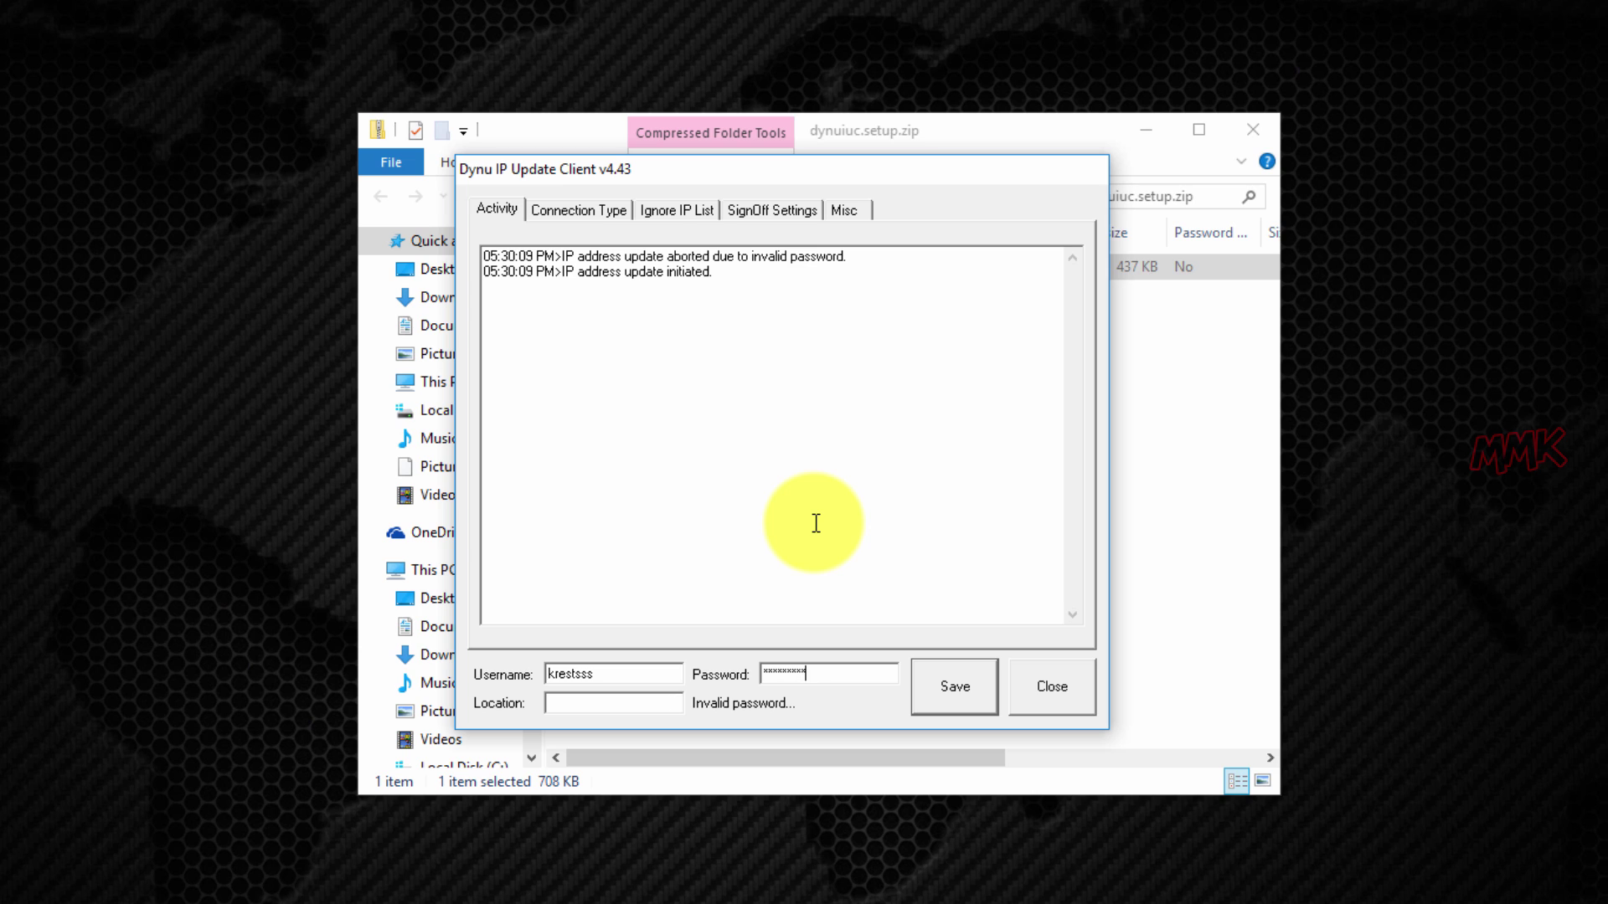
{"action": "left_click", "coordinate": [946, 692]}
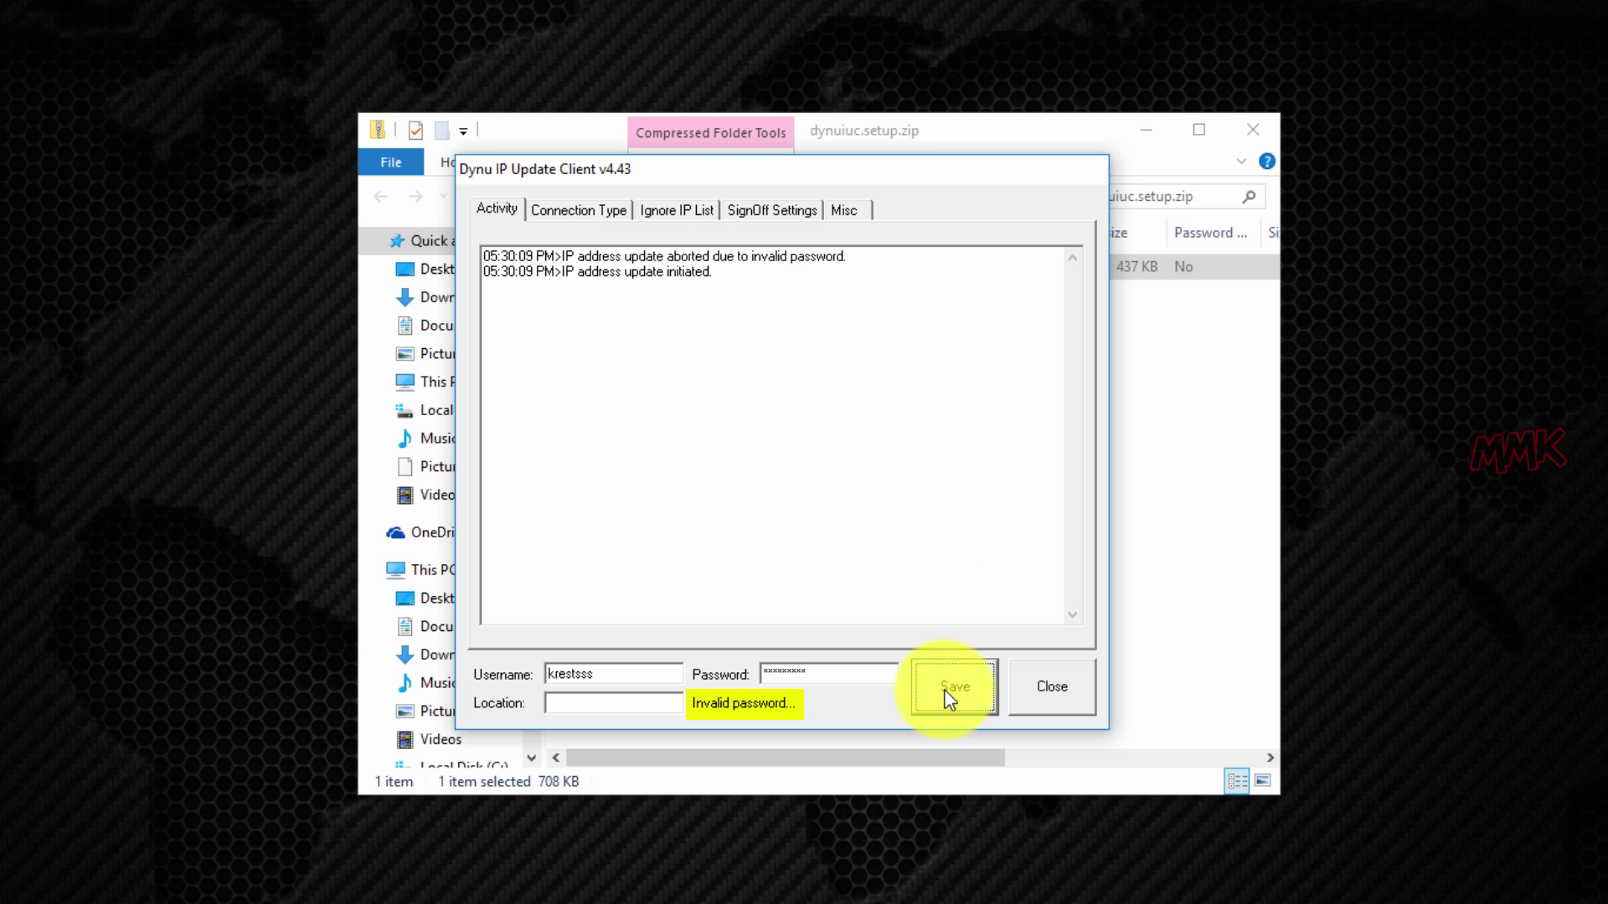
{"action": "left_click", "coordinate": [1254, 129]}
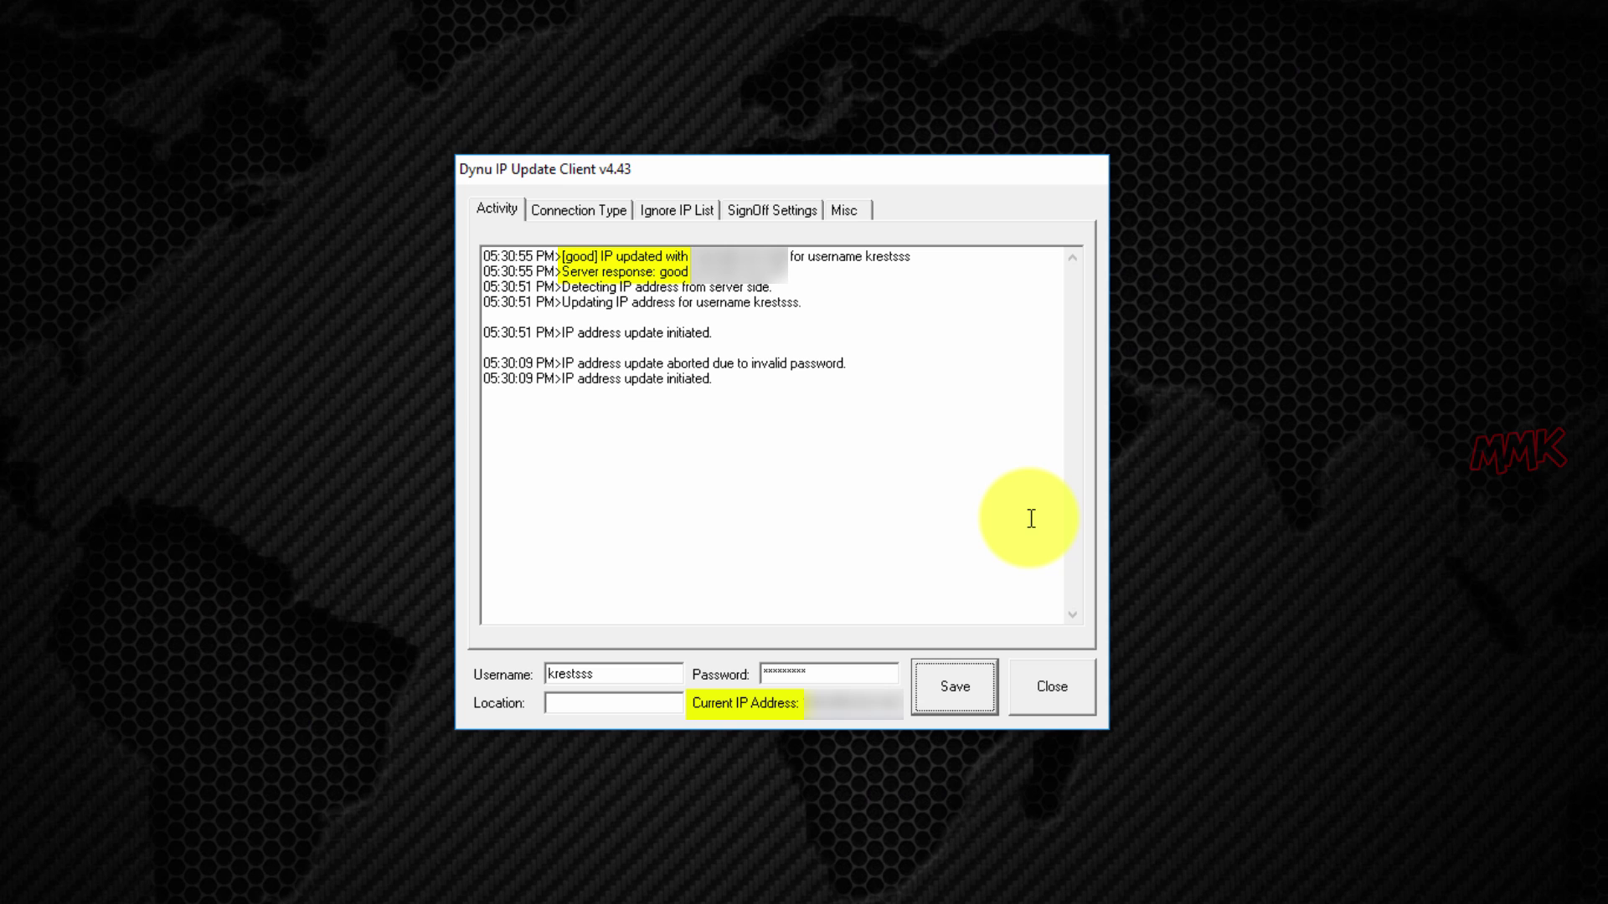
Review the client's option tabs, start its Windows service, and close the client
{"action": "left_click", "coordinate": [578, 211]}
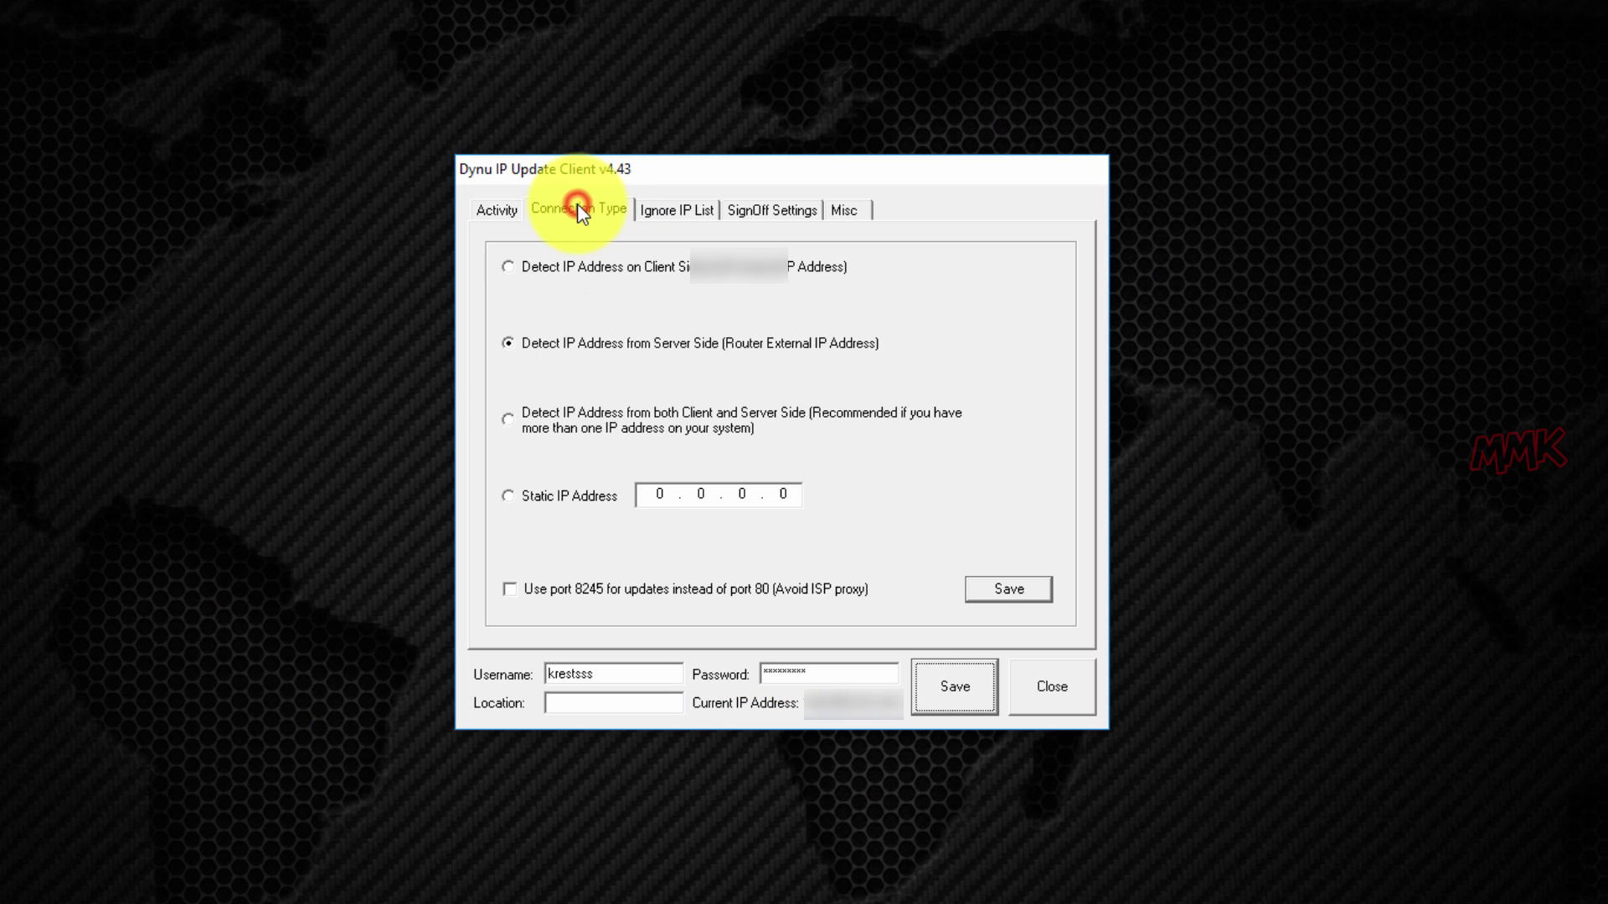
{"action": "left_click", "coordinate": [665, 210]}
{"action": "left_click", "coordinate": [754, 210]}
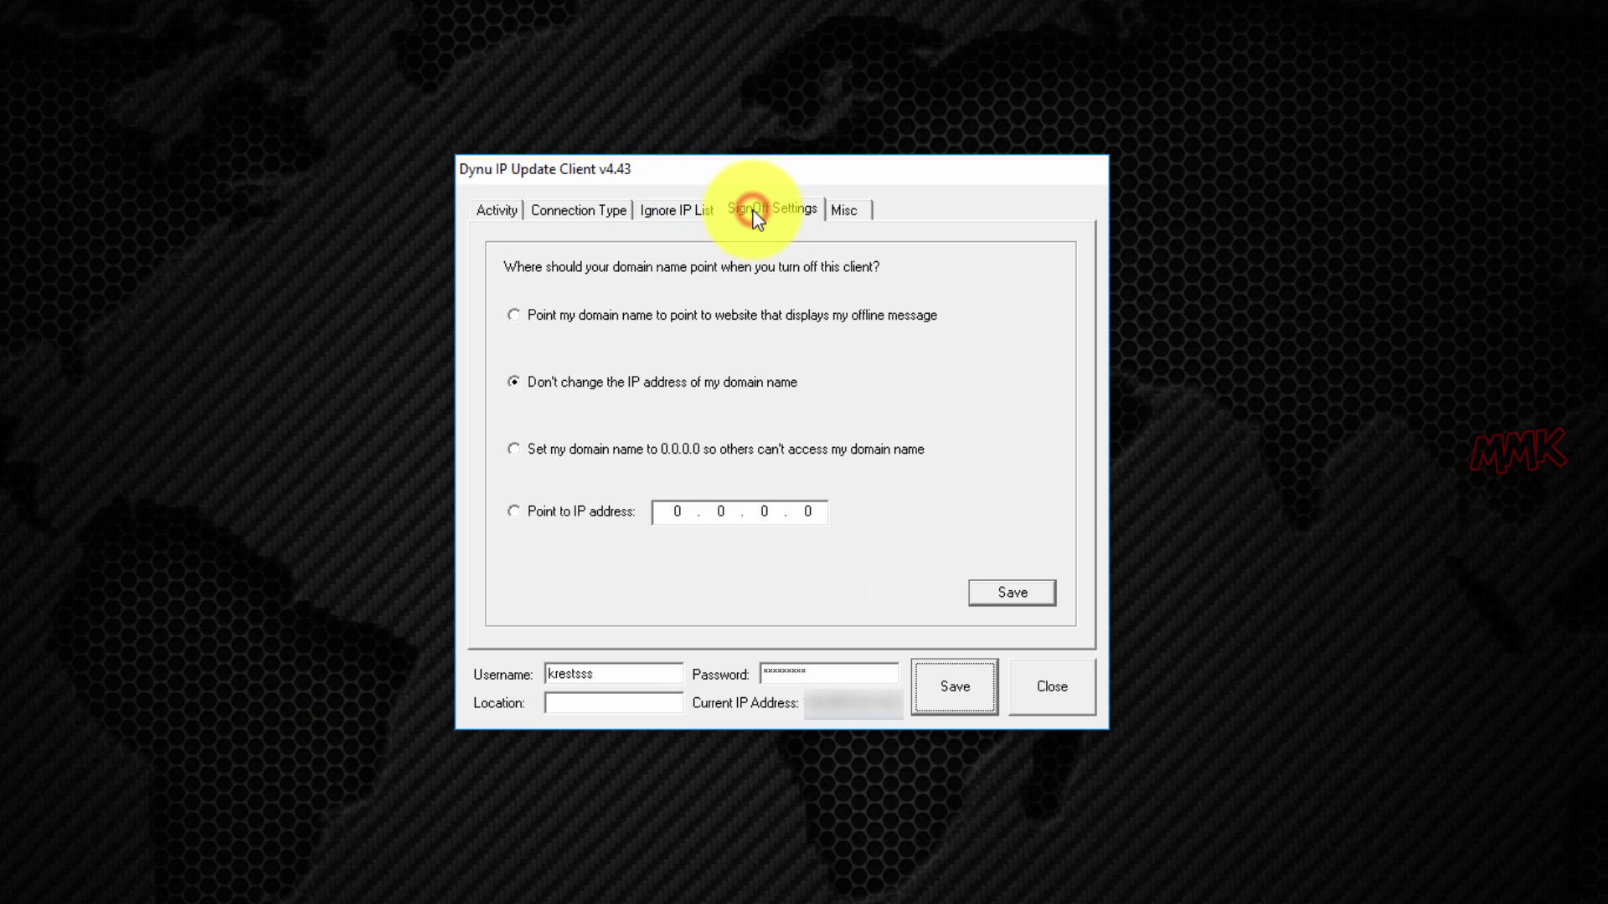
{"action": "left_click", "coordinate": [844, 219]}
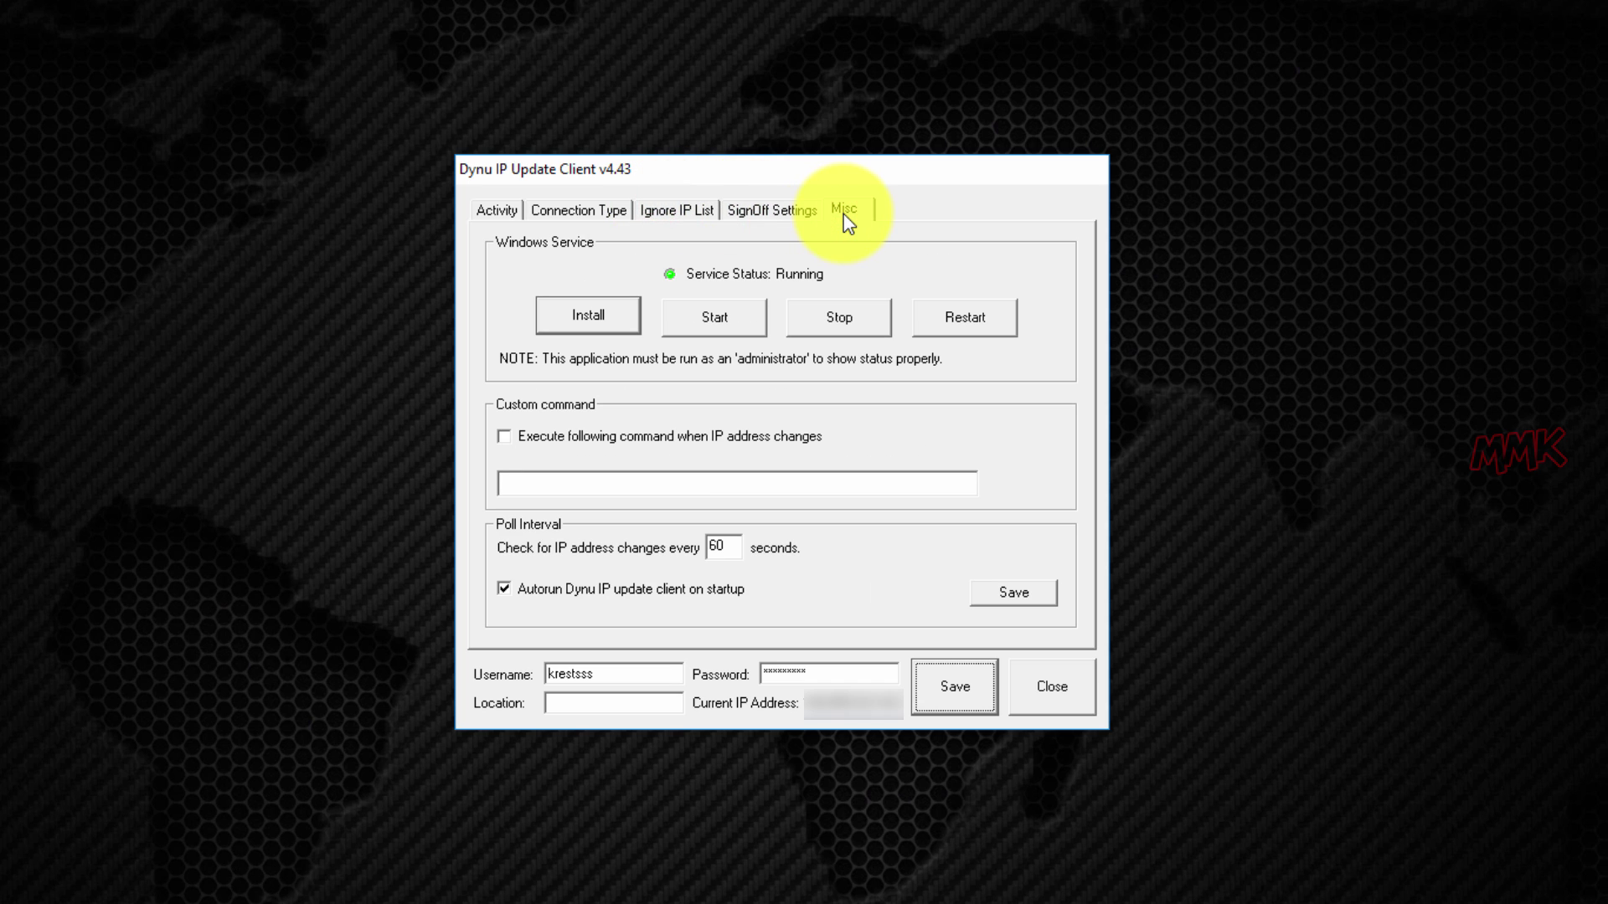
{"action": "left_click", "coordinate": [720, 318]}
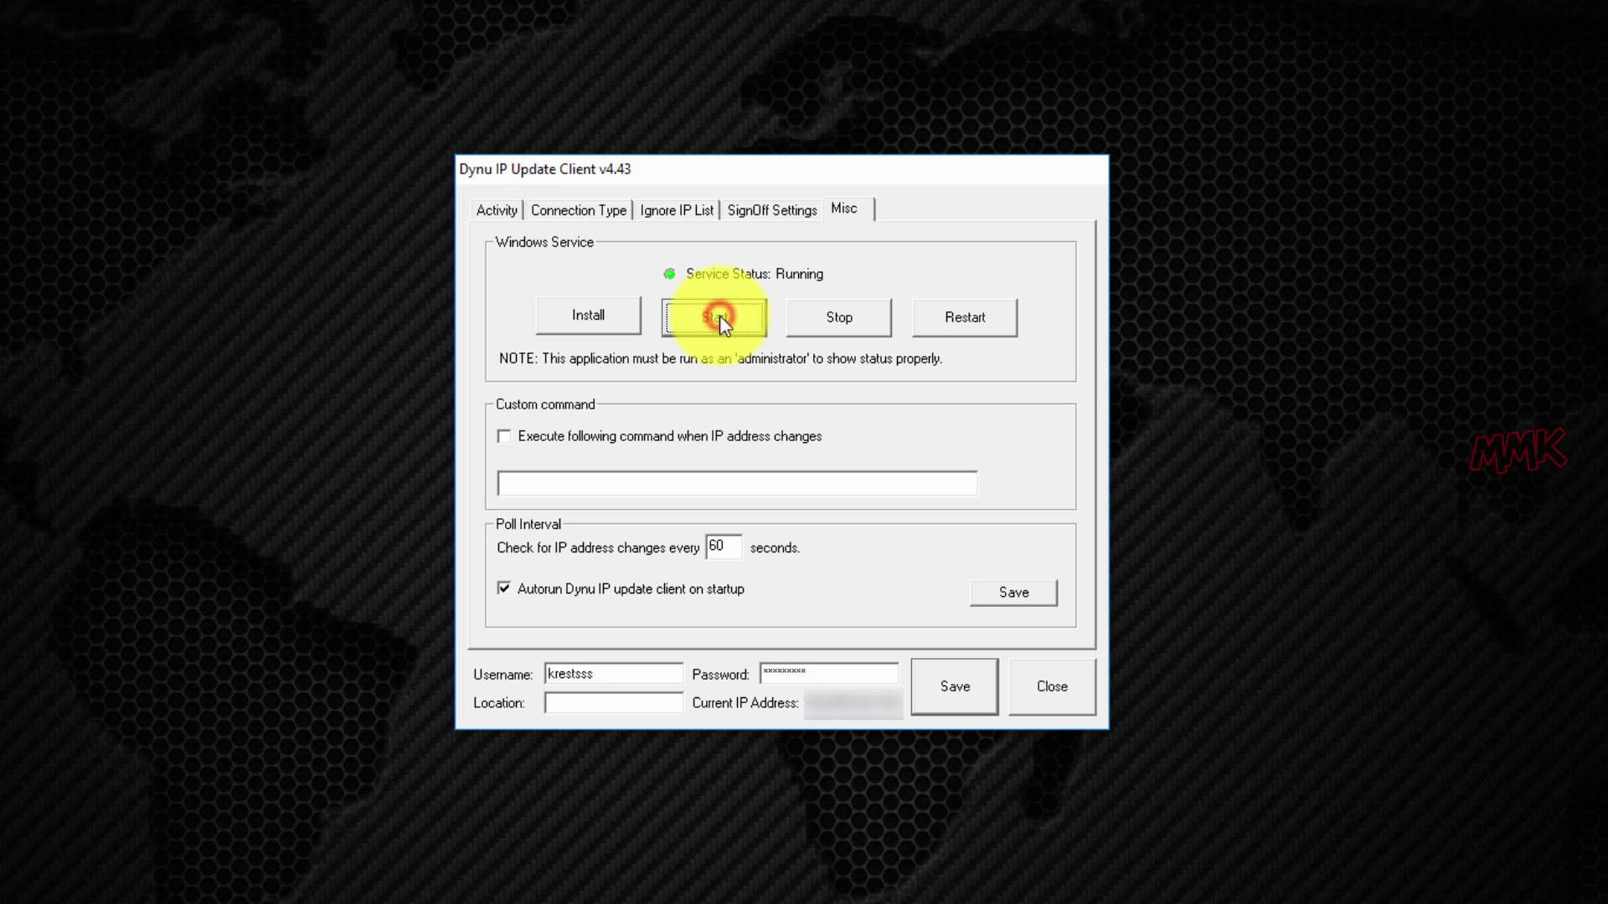
{"action": "left_click", "coordinate": [1053, 688]}
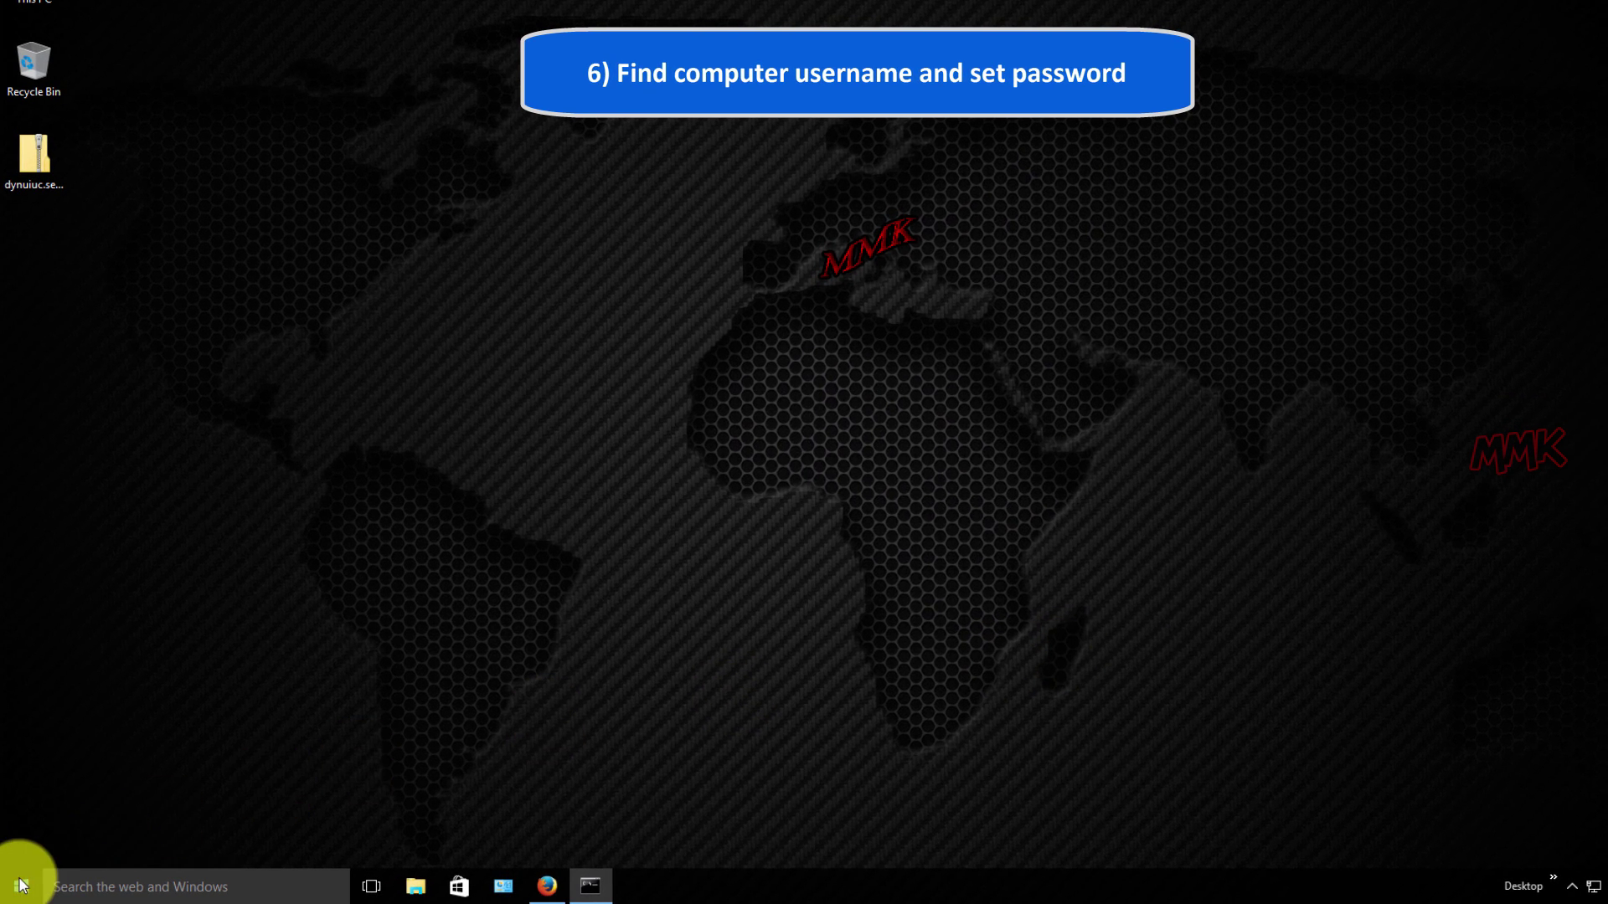
{"action": "right_click", "coordinate": [21, 885]}
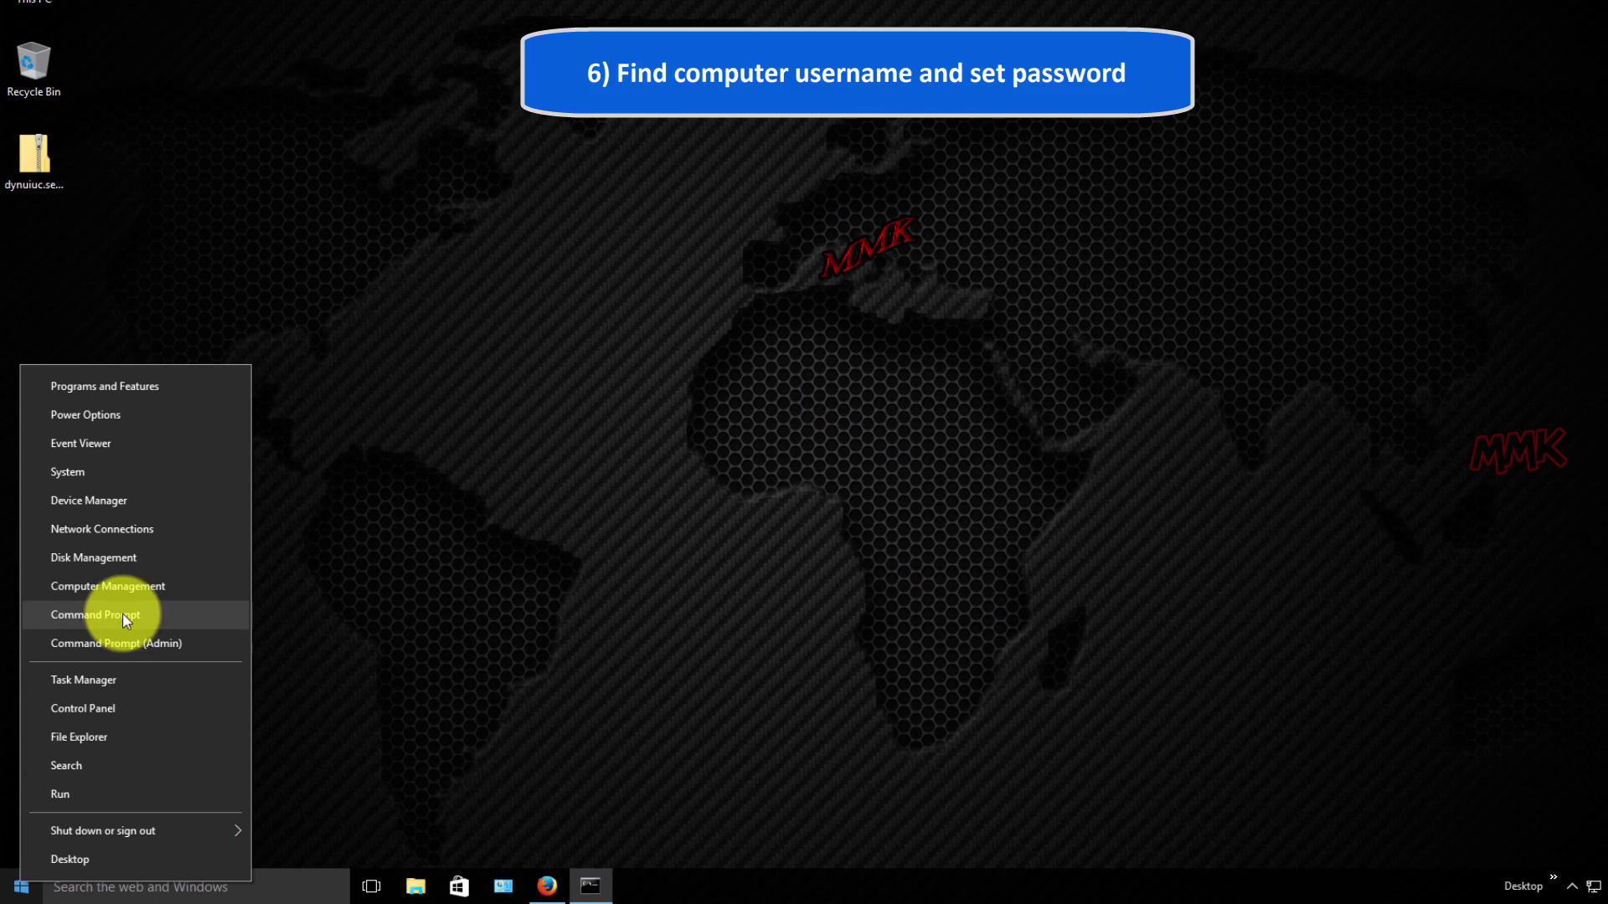
{"action": "left_click", "coordinate": [142, 620]}
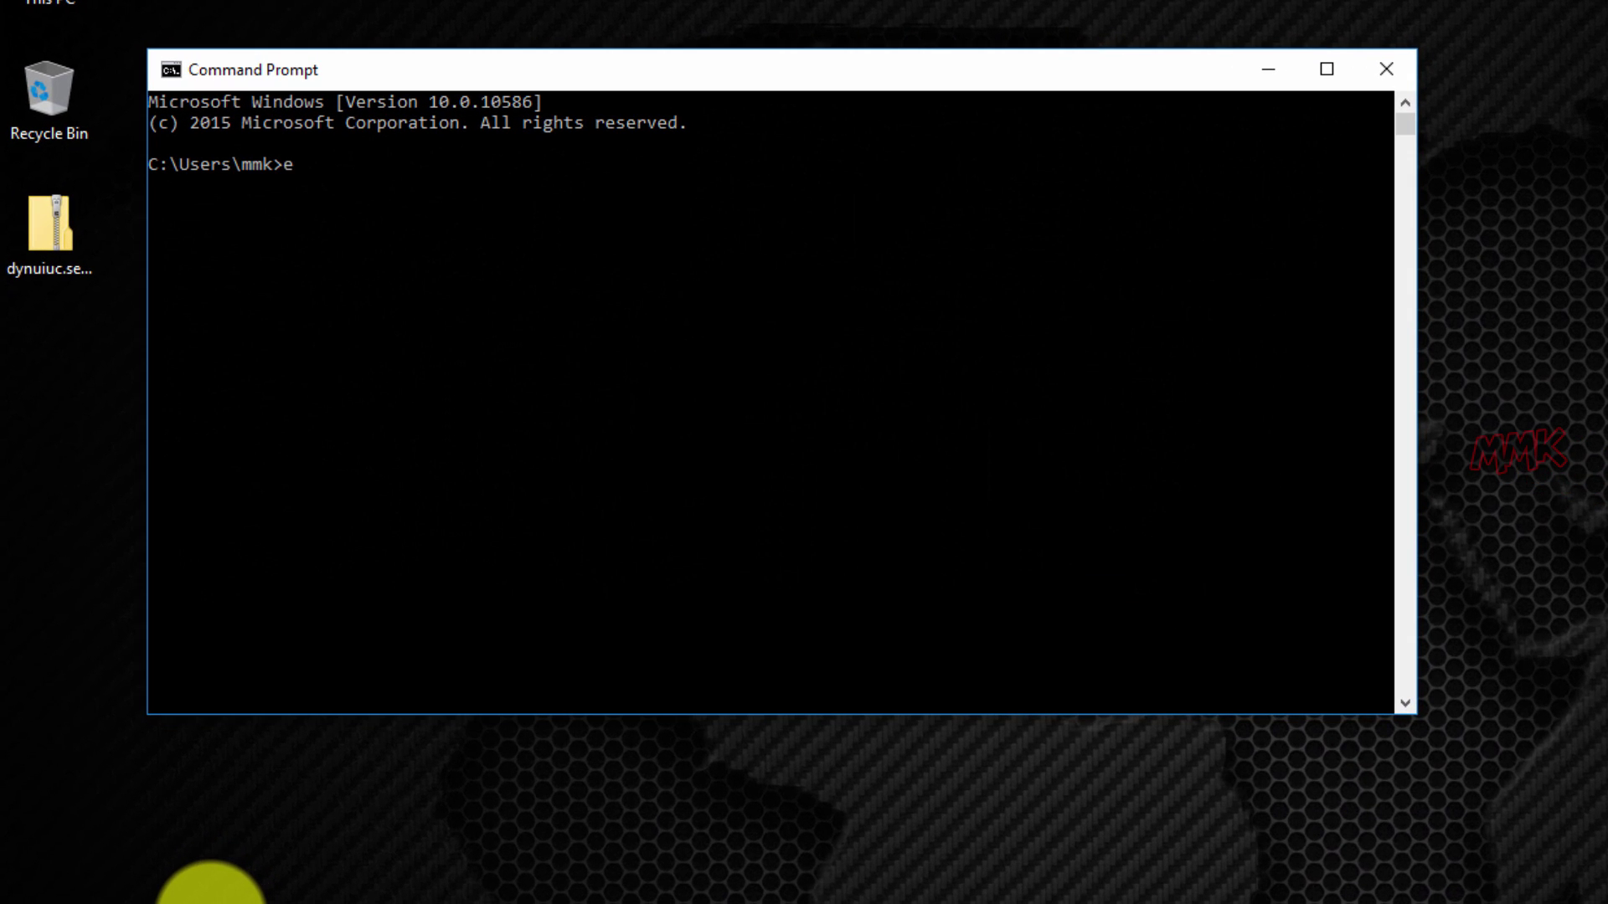
{"action": "type", "text": "echo %username%"}
{"action": "key", "text": "Return"}
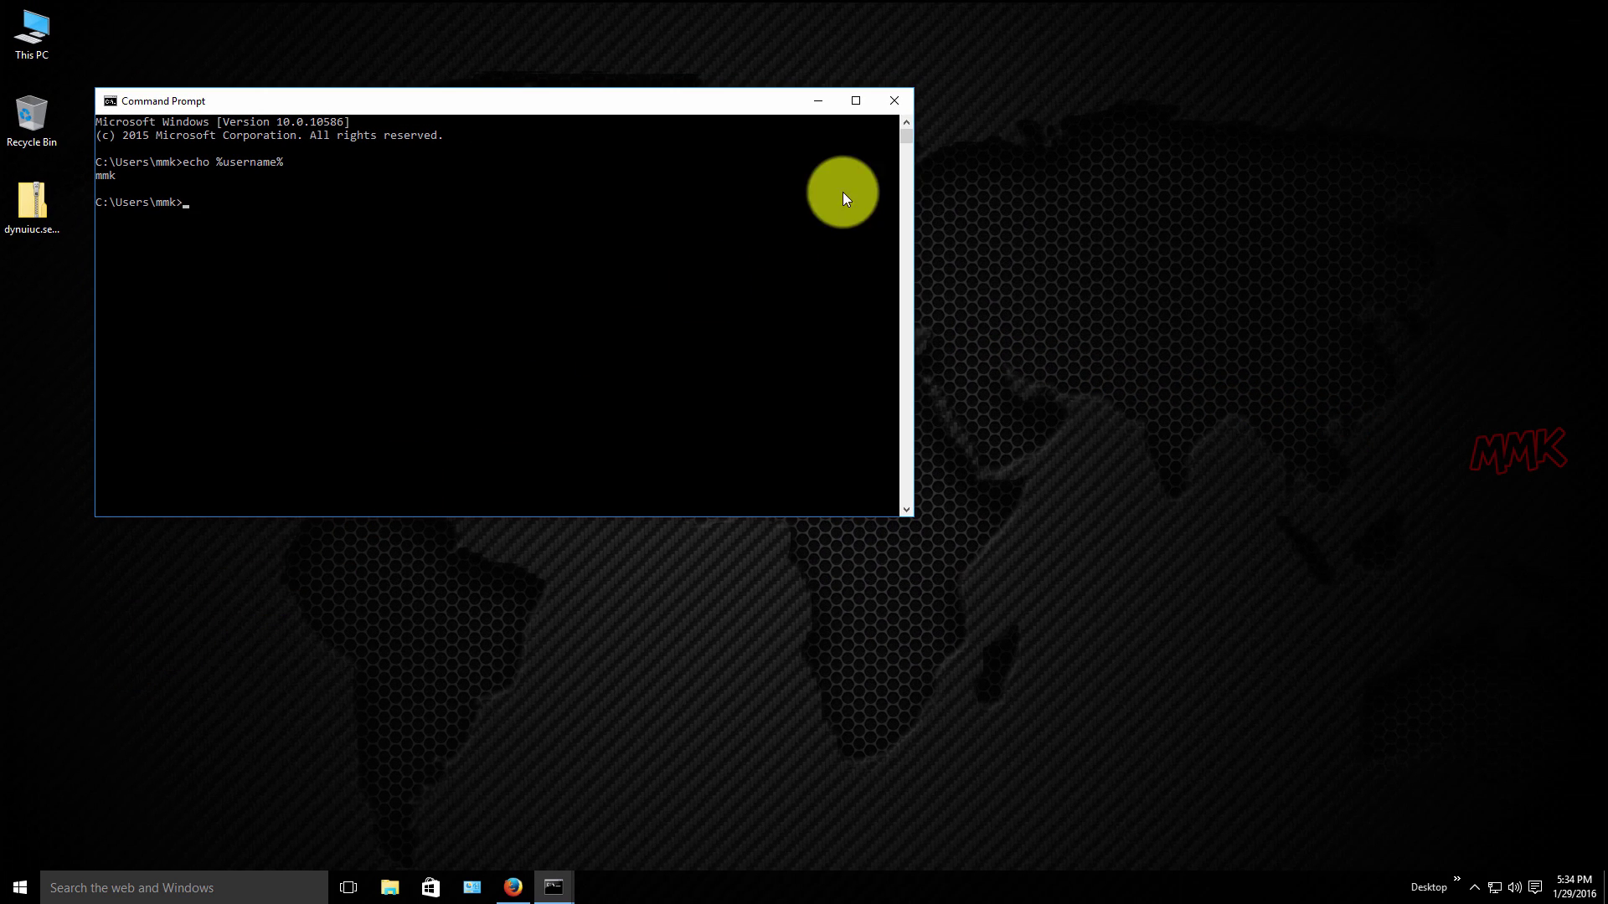
{"action": "left_click", "coordinate": [898, 95]}
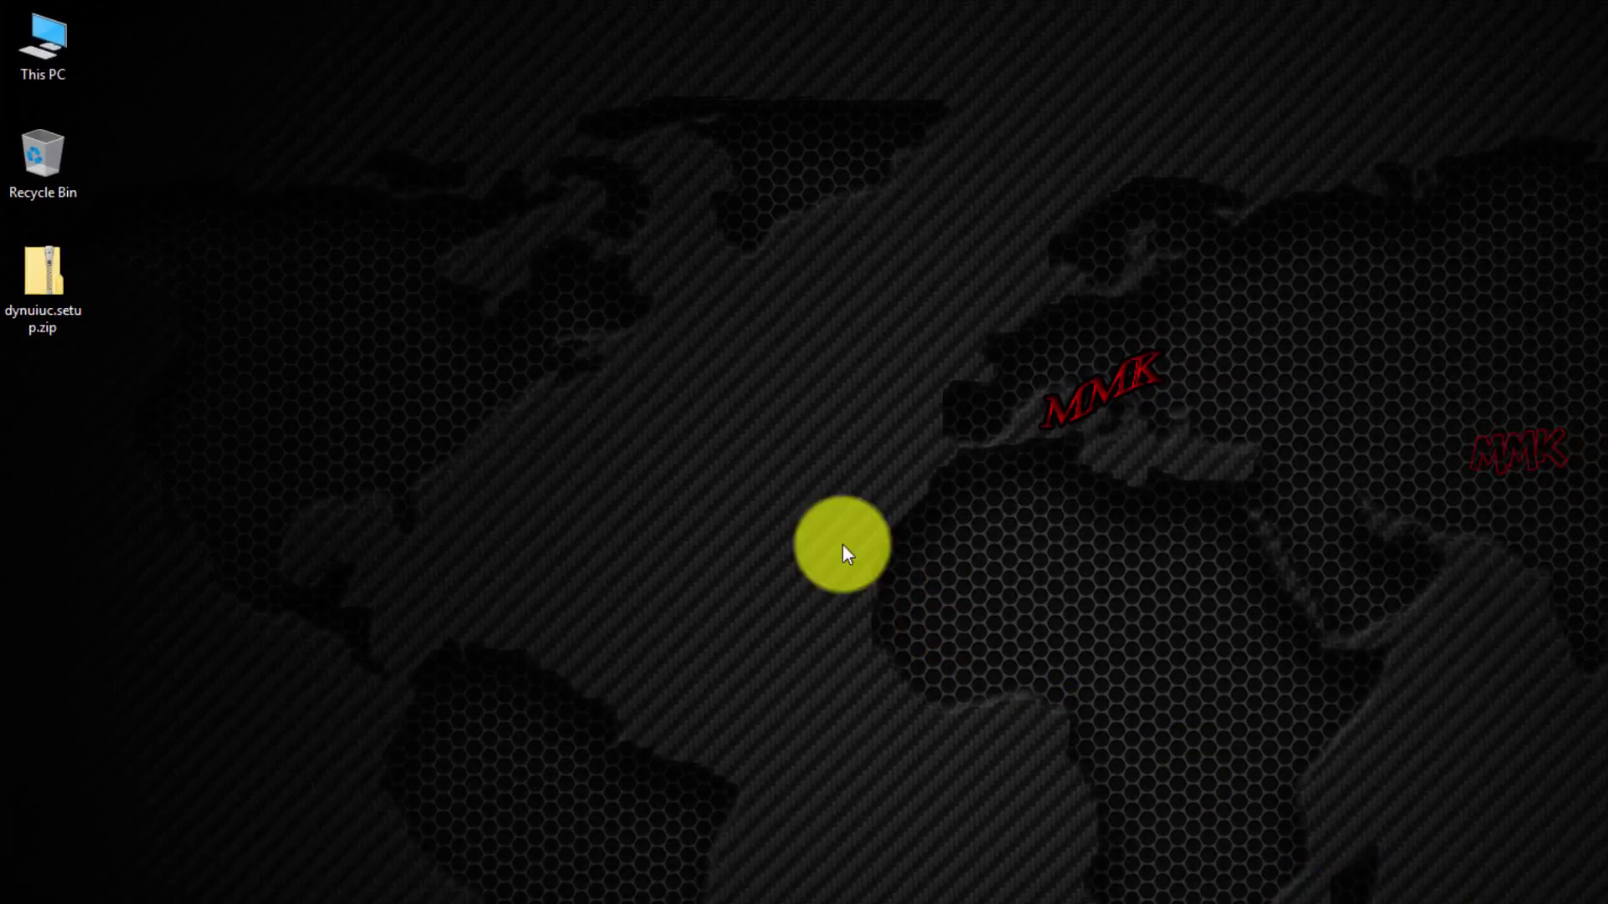
Open the Local Users and Groups > Users list in Computer Management
{"action": "right_click", "coordinate": [52, 58]}
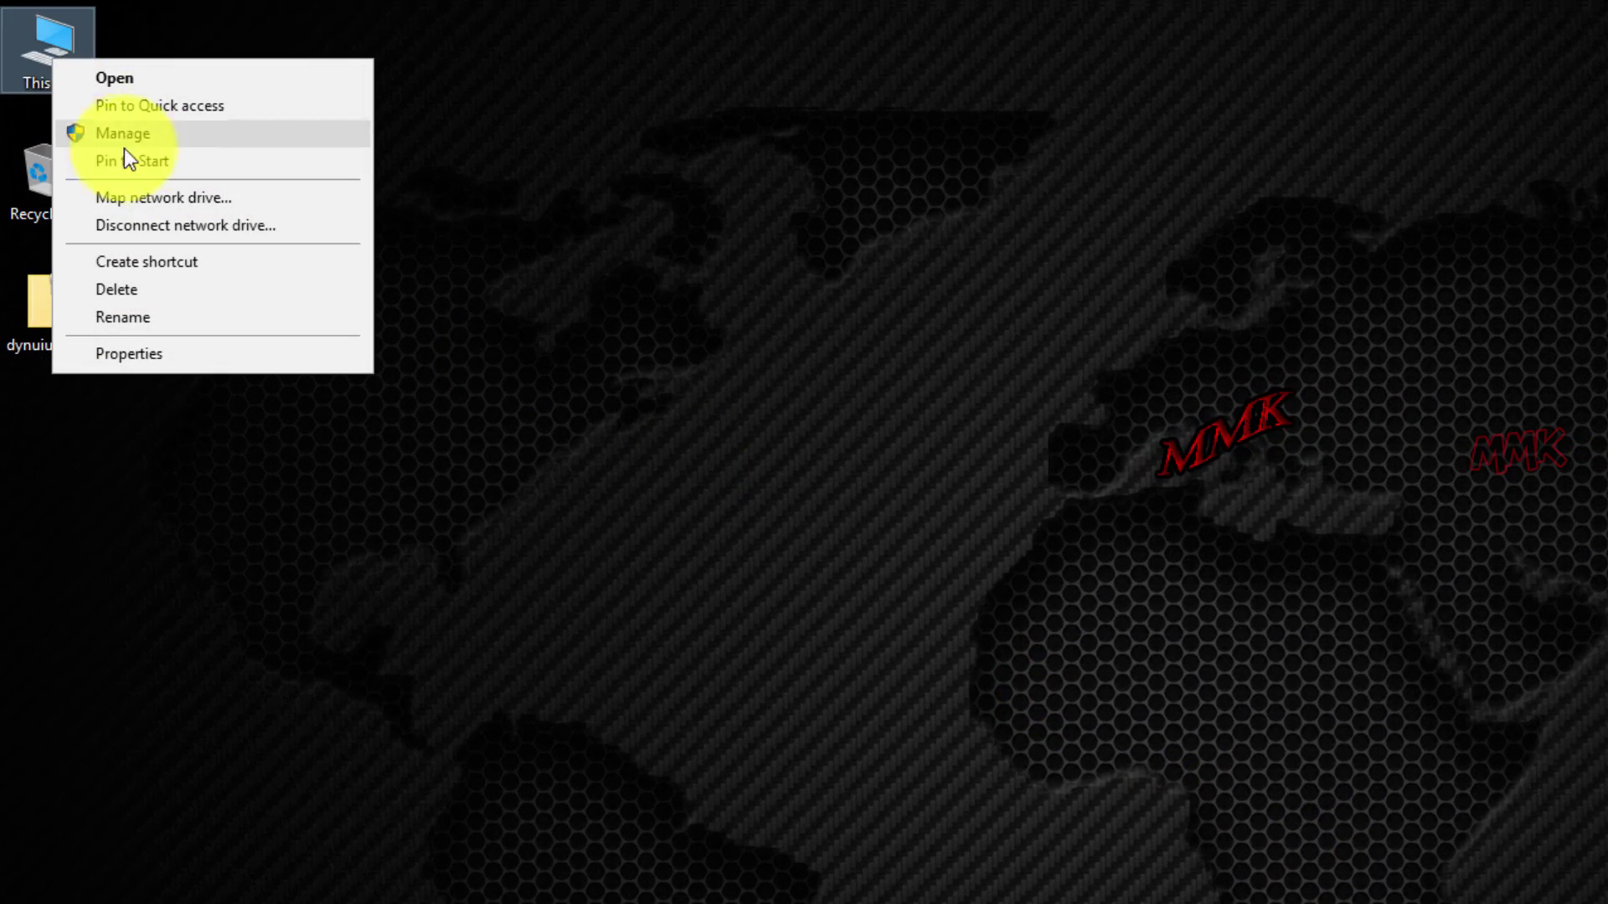
{"action": "left_click", "coordinate": [153, 139]}
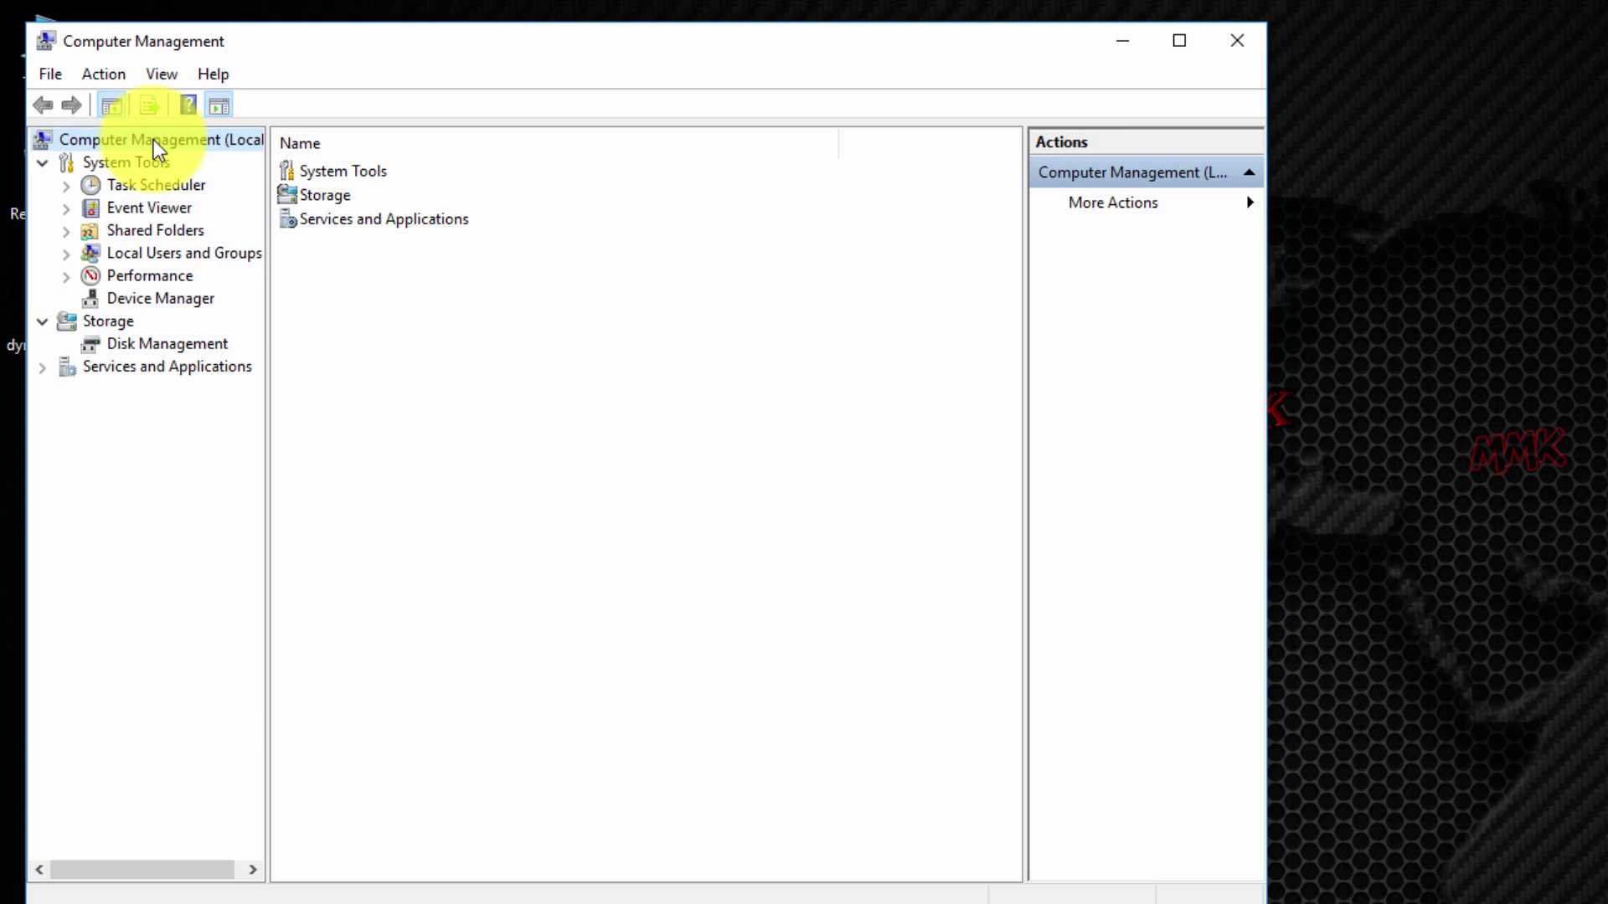
{"action": "left_click", "coordinate": [178, 255]}
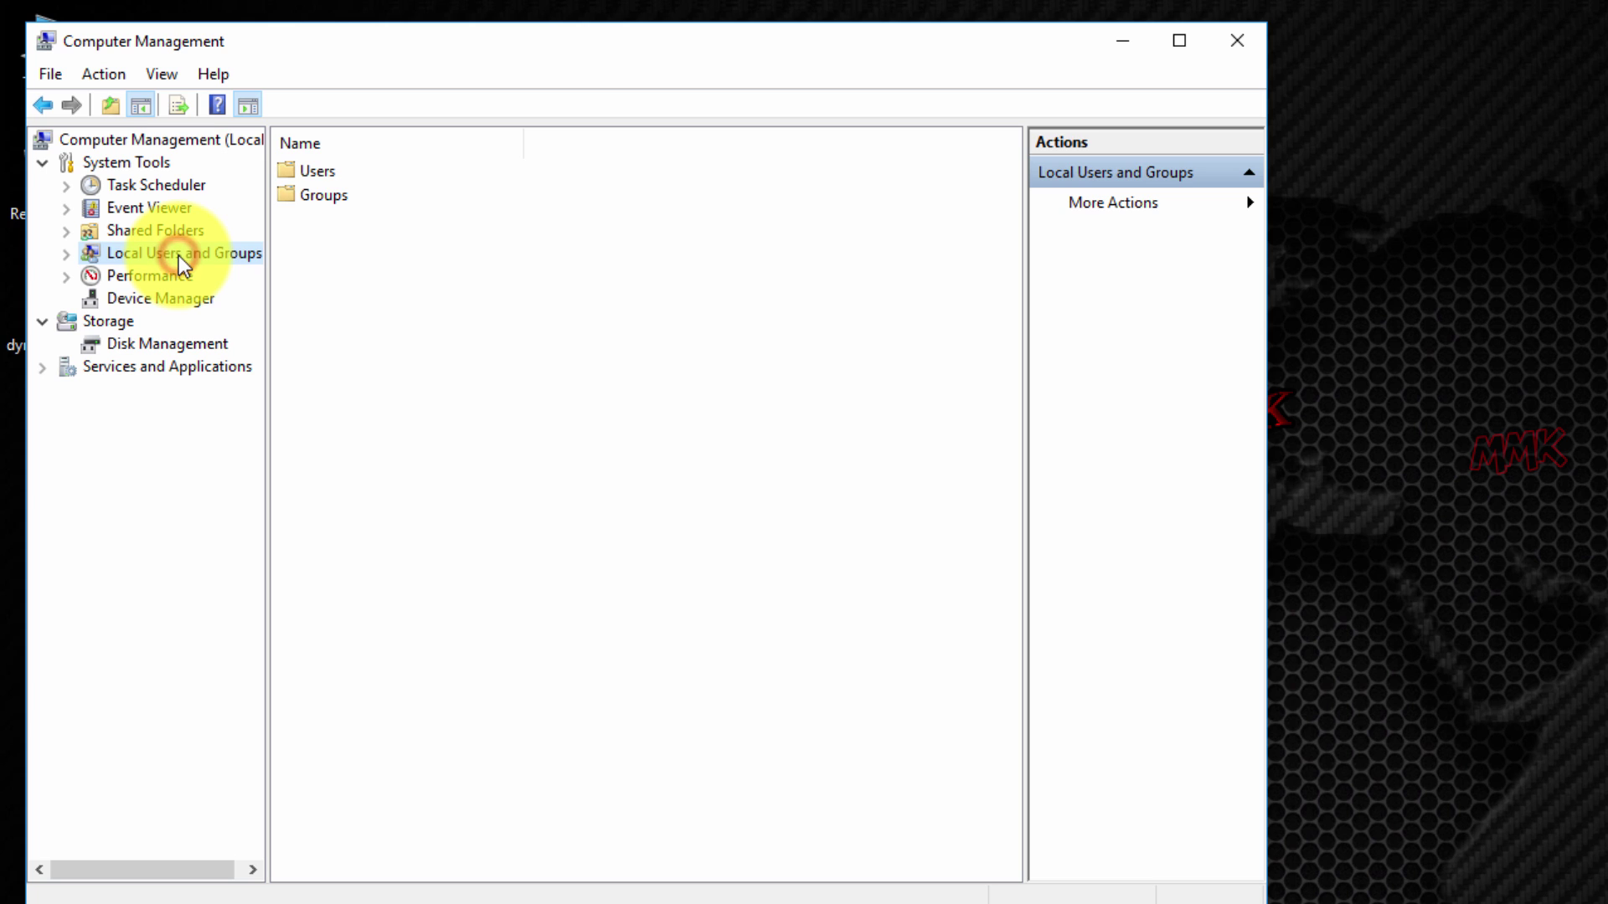
{"action": "double_click", "coordinate": [316, 172]}
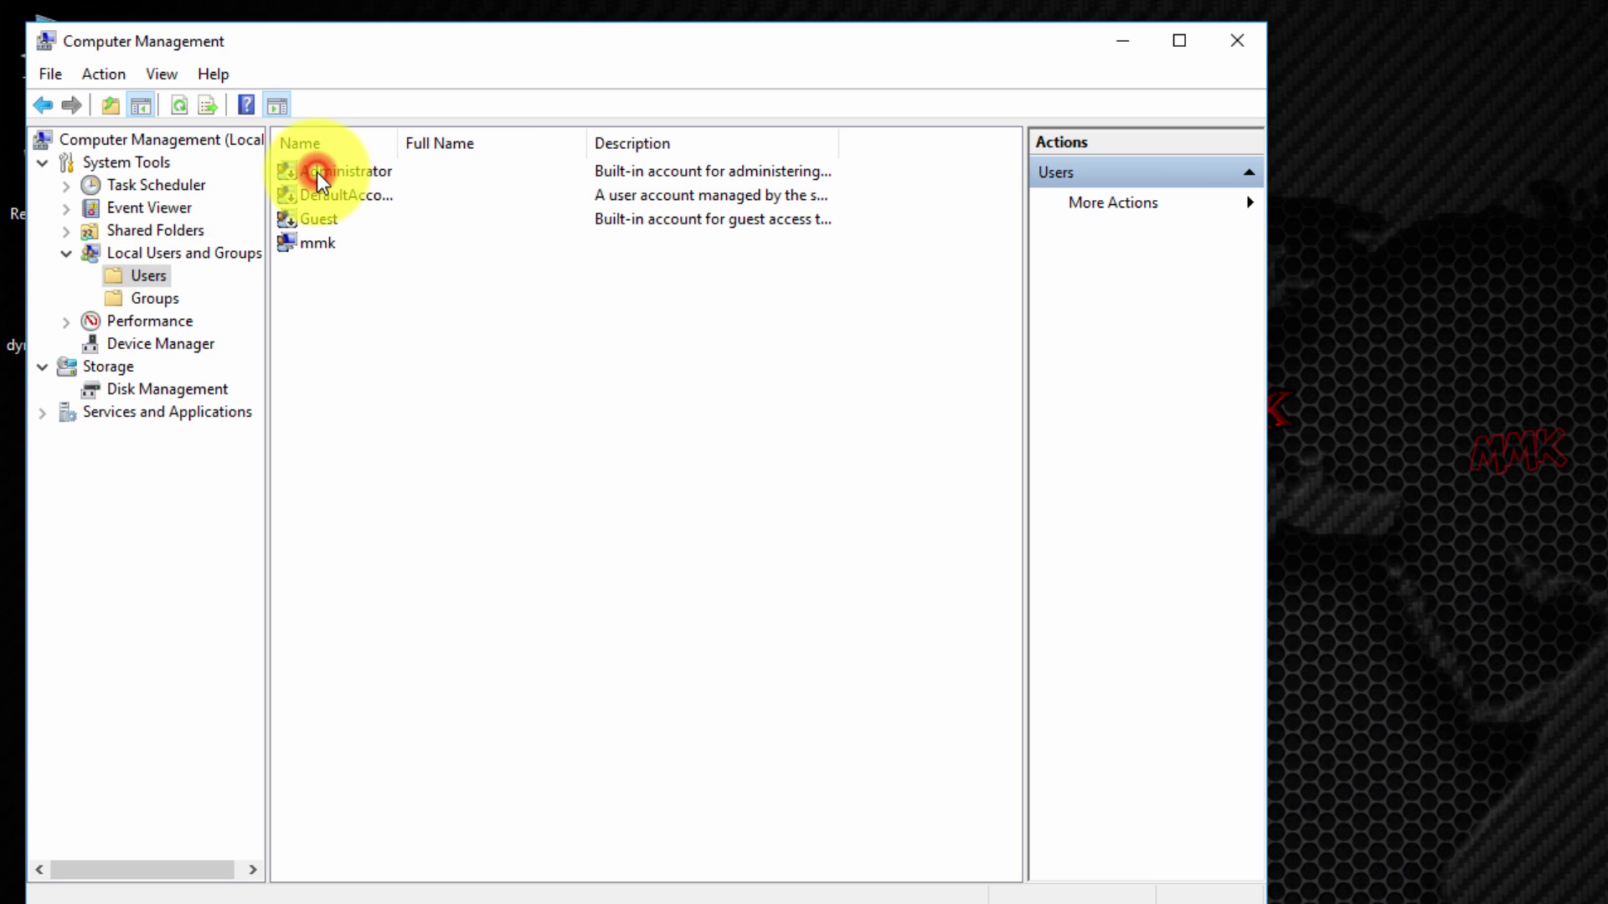
Set a new password for the mmk account and close Computer Management
{"action": "right_click", "coordinate": [317, 249]}
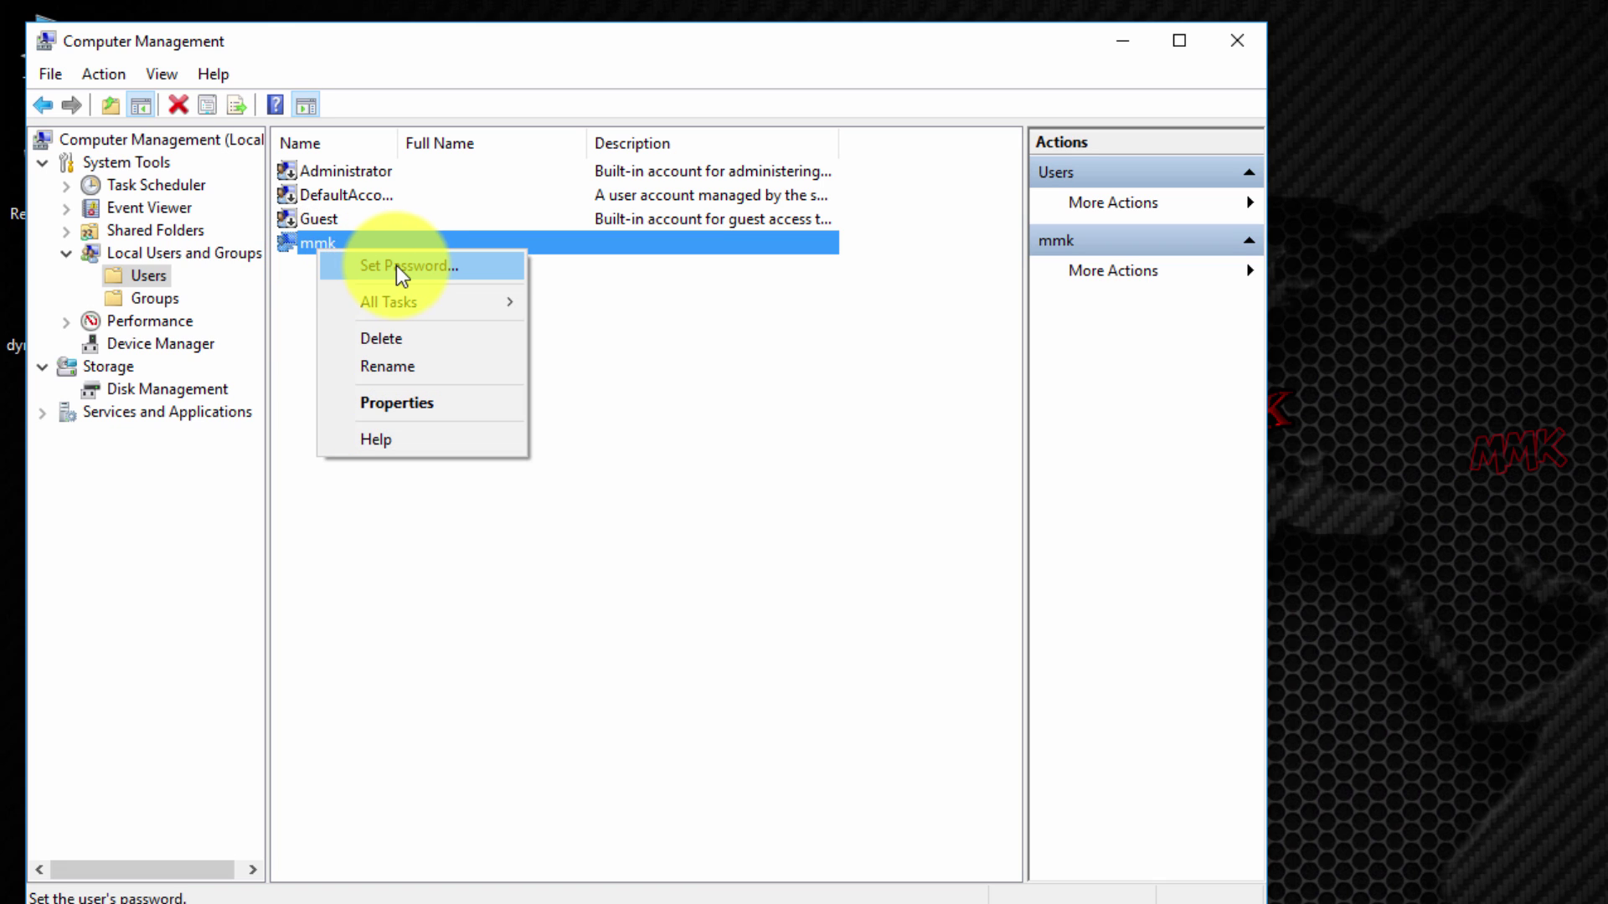
{"action": "left_click", "coordinate": [395, 264]}
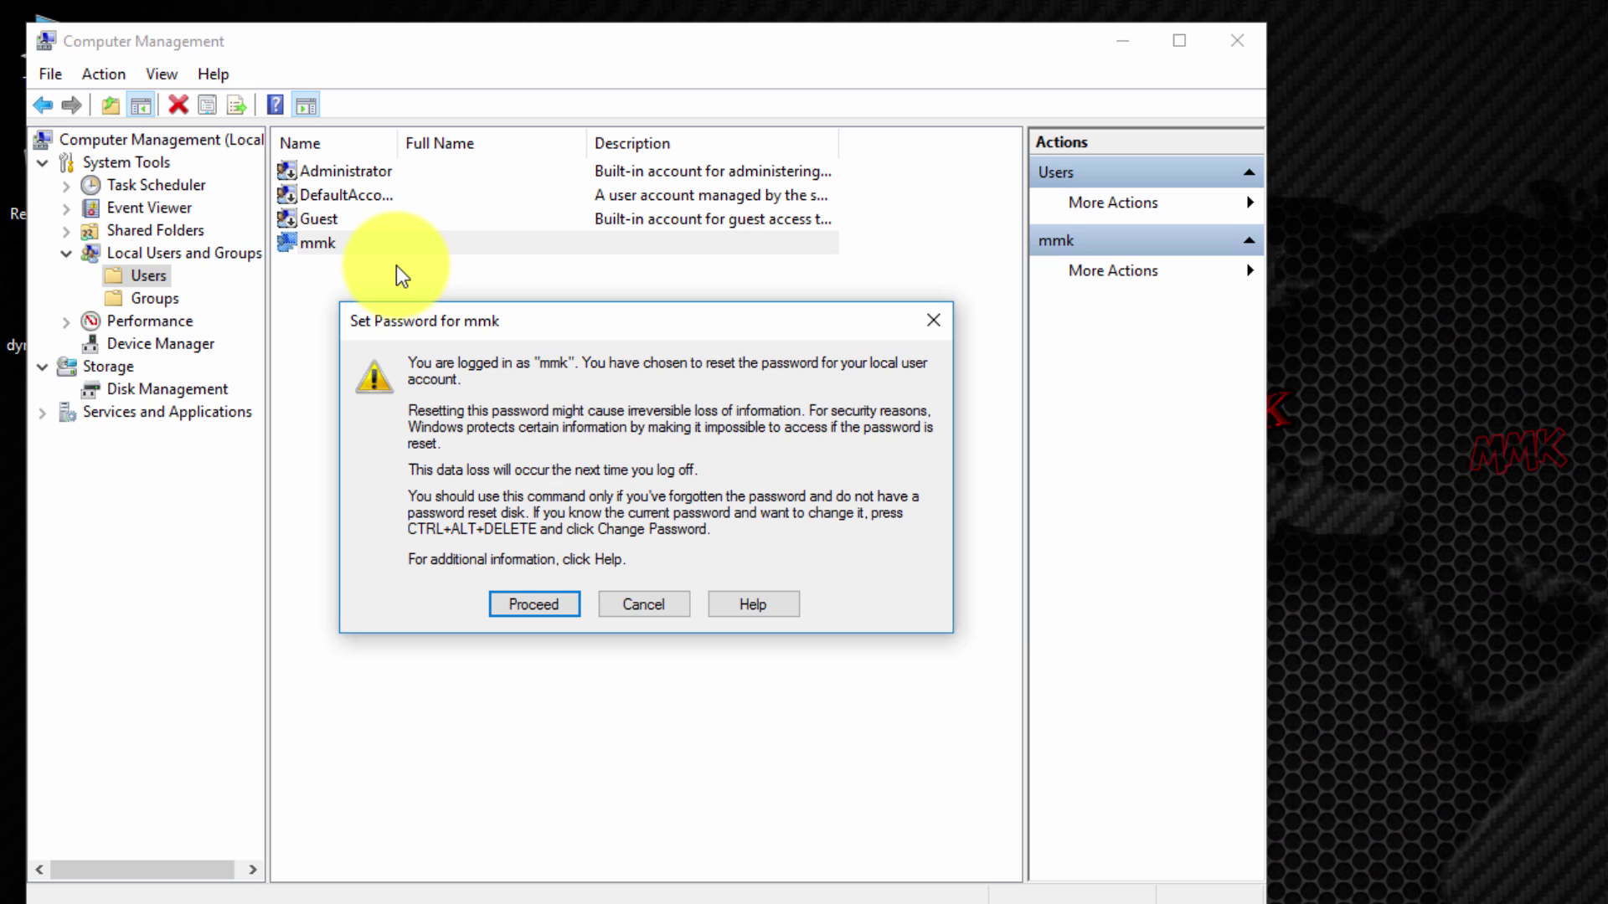
{"action": "left_click", "coordinate": [537, 604]}
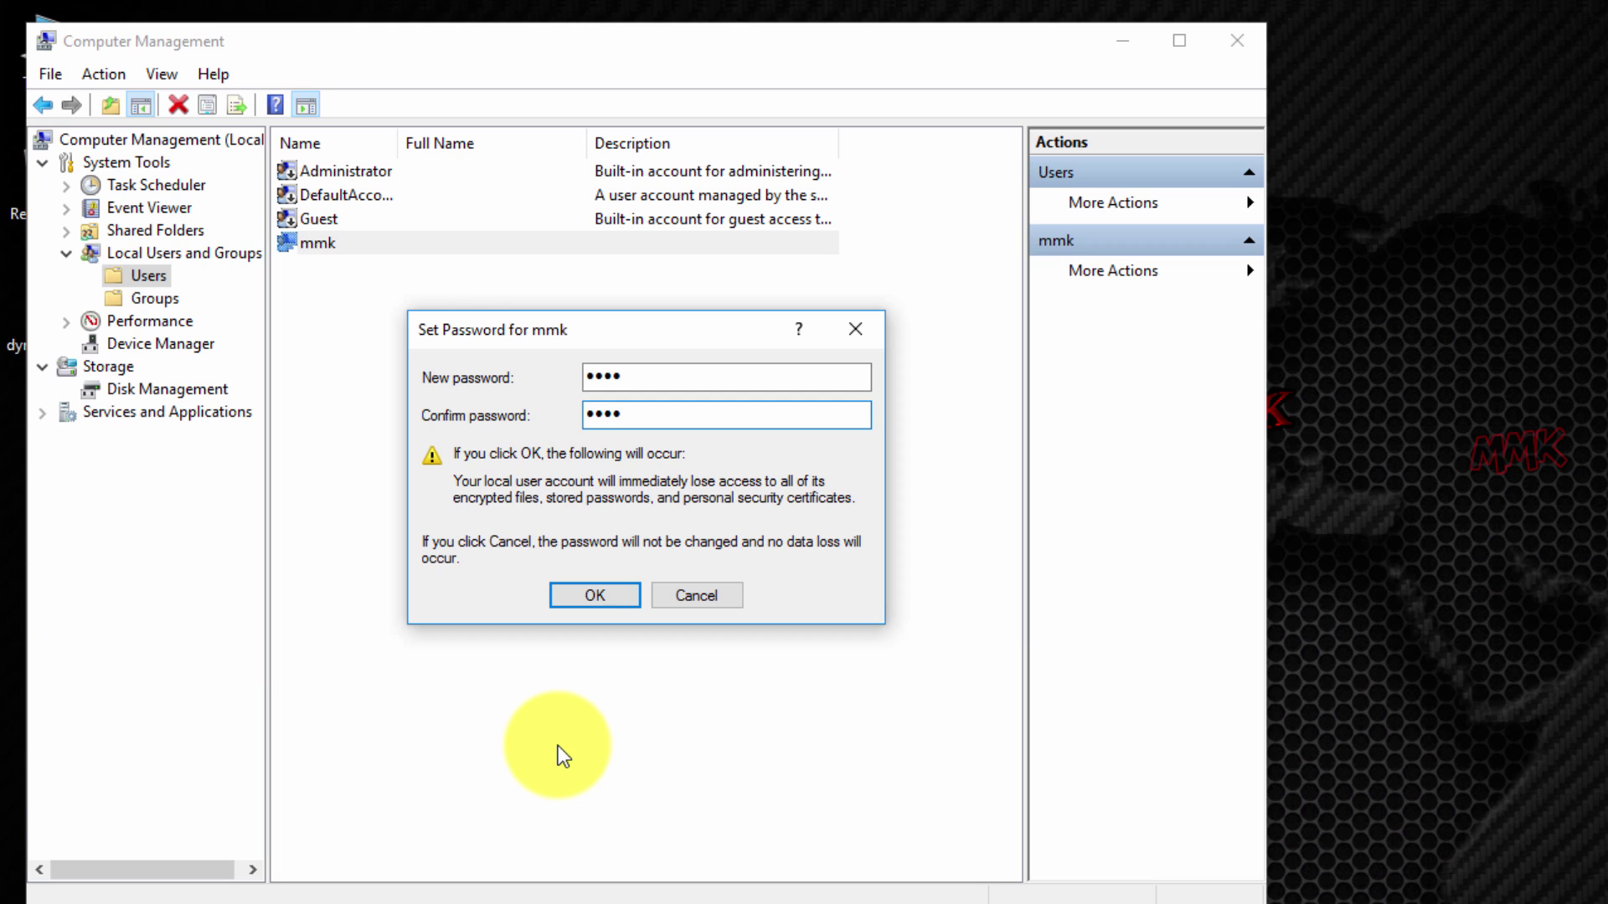
{"action": "left_click", "coordinate": [584, 600]}
{"action": "left_click", "coordinate": [733, 537]}
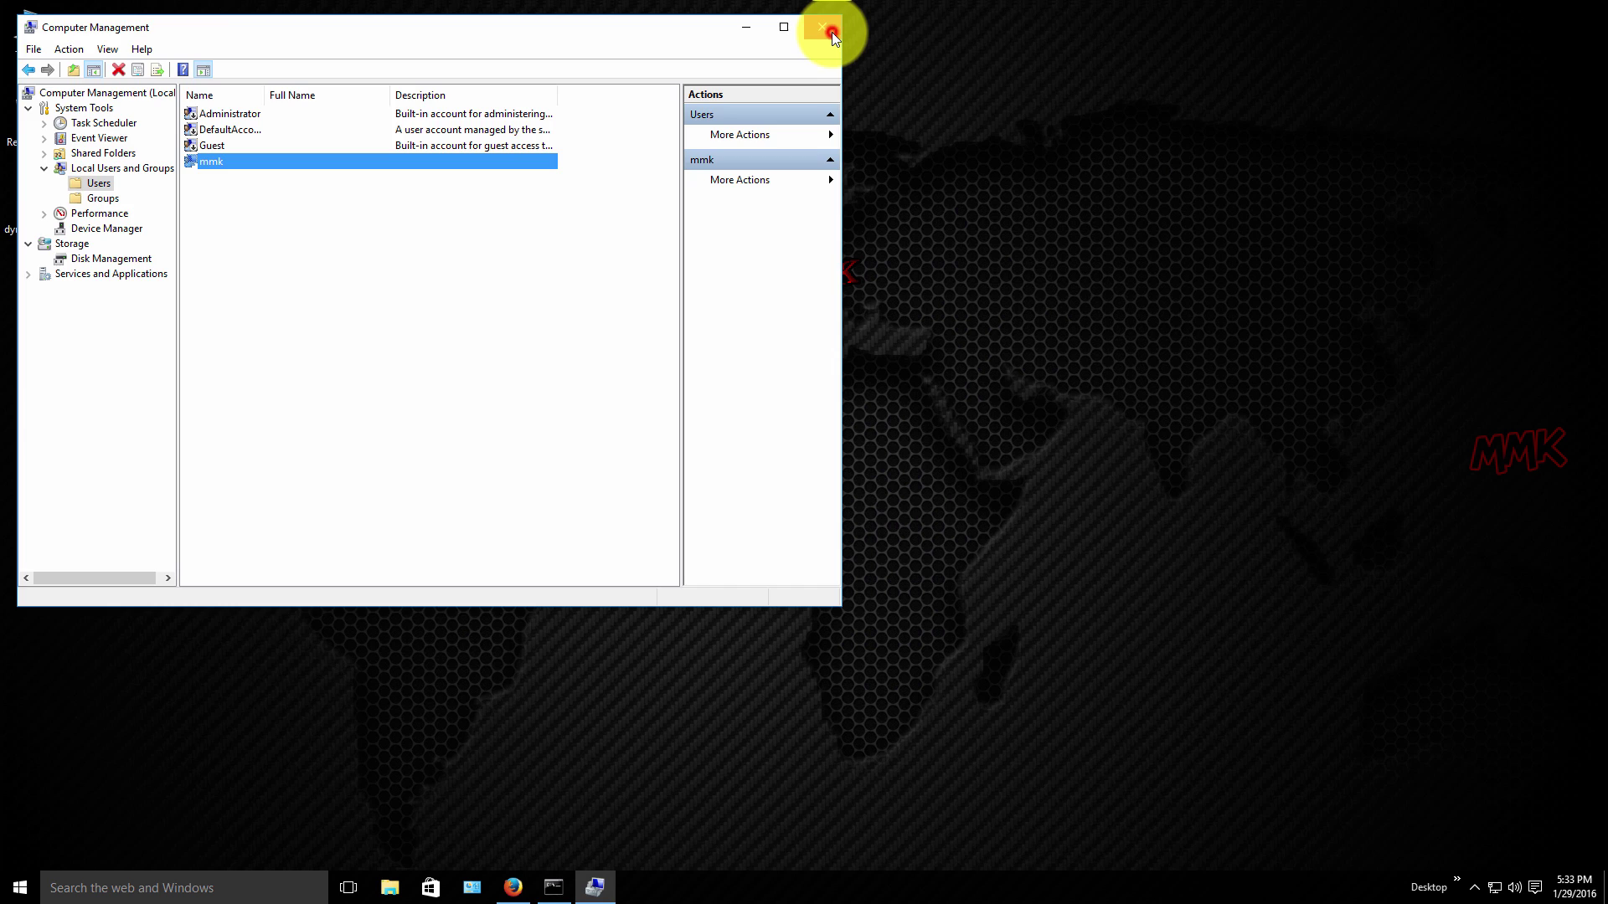
{"action": "left_click", "coordinate": [831, 33]}
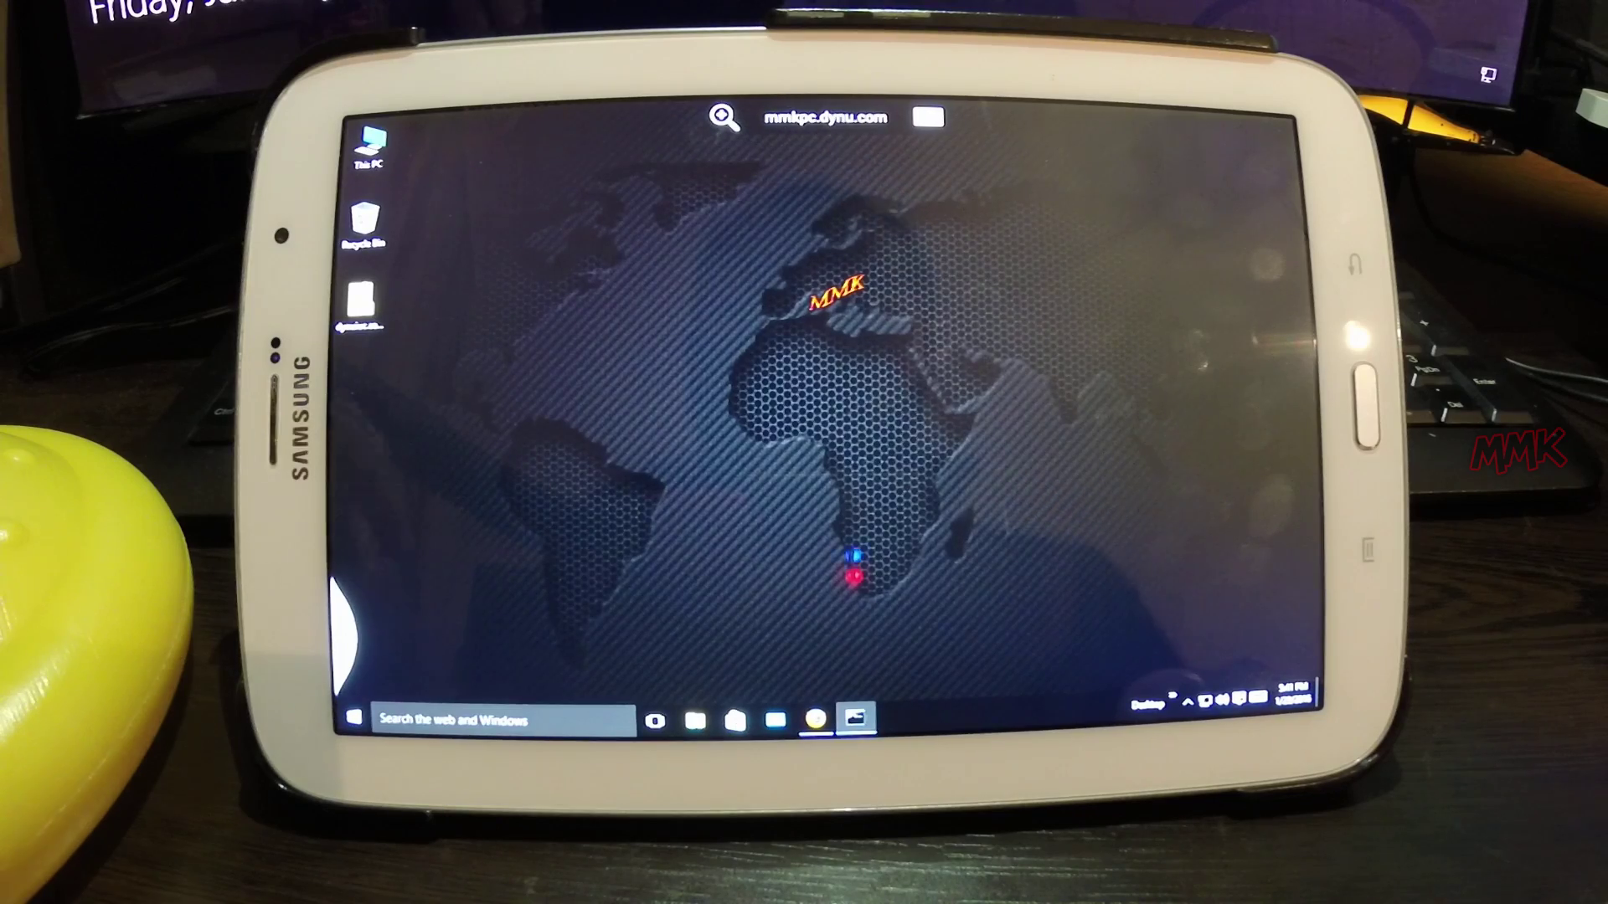
Browse This PC and Local Disk (C:) on the remote computer
{"action": "double_click", "coordinate": [369, 142]}
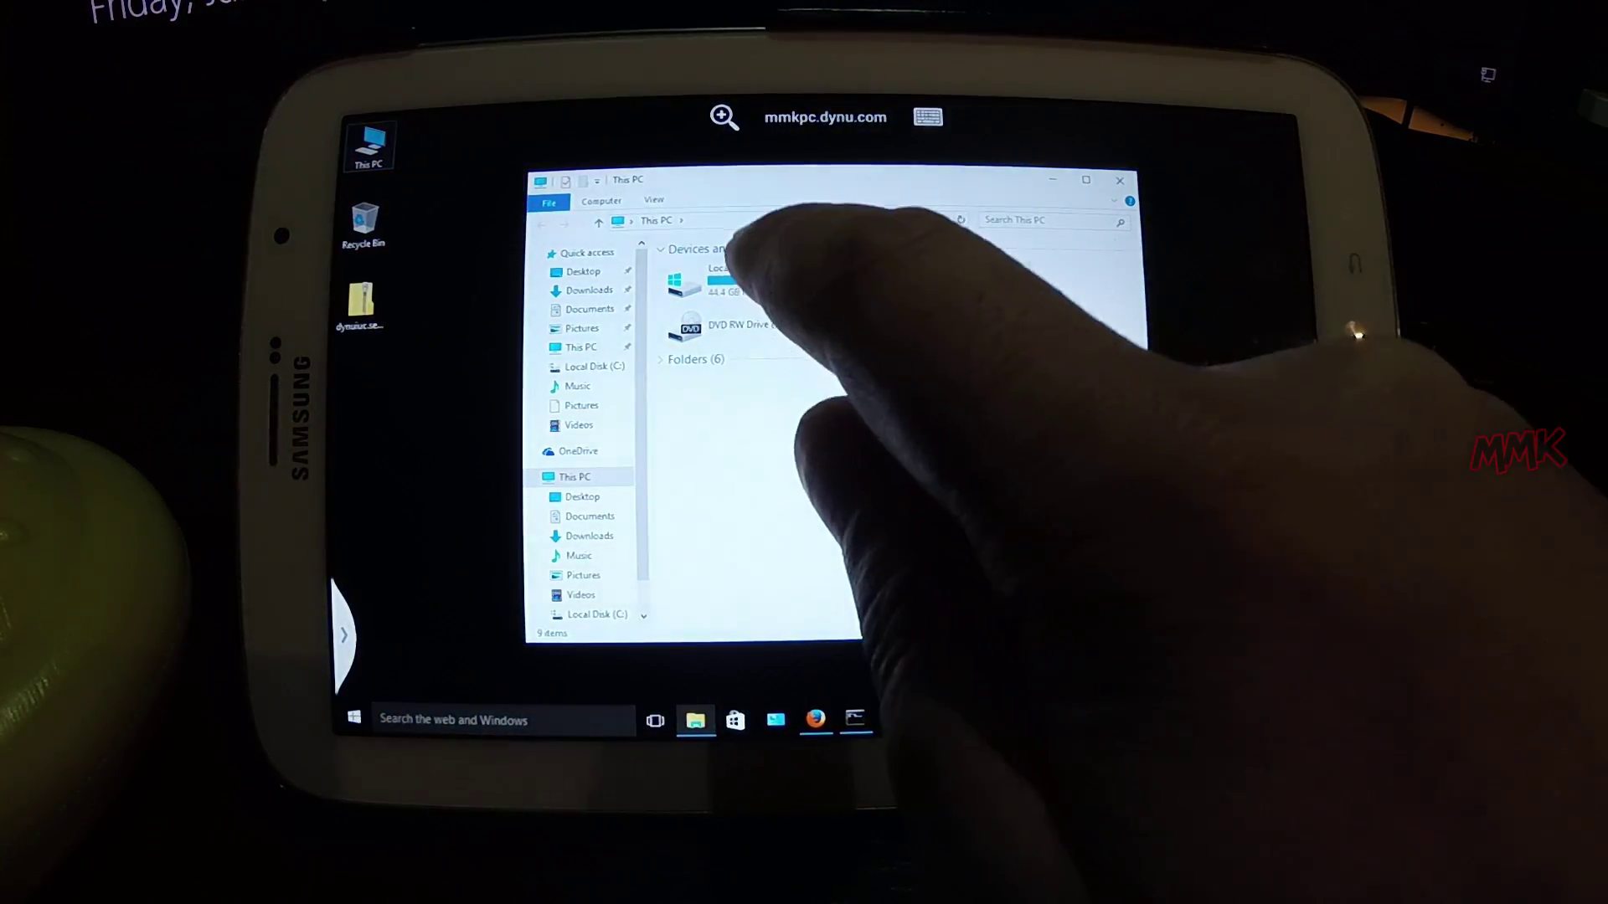
{"action": "double_click", "coordinate": [722, 278]}
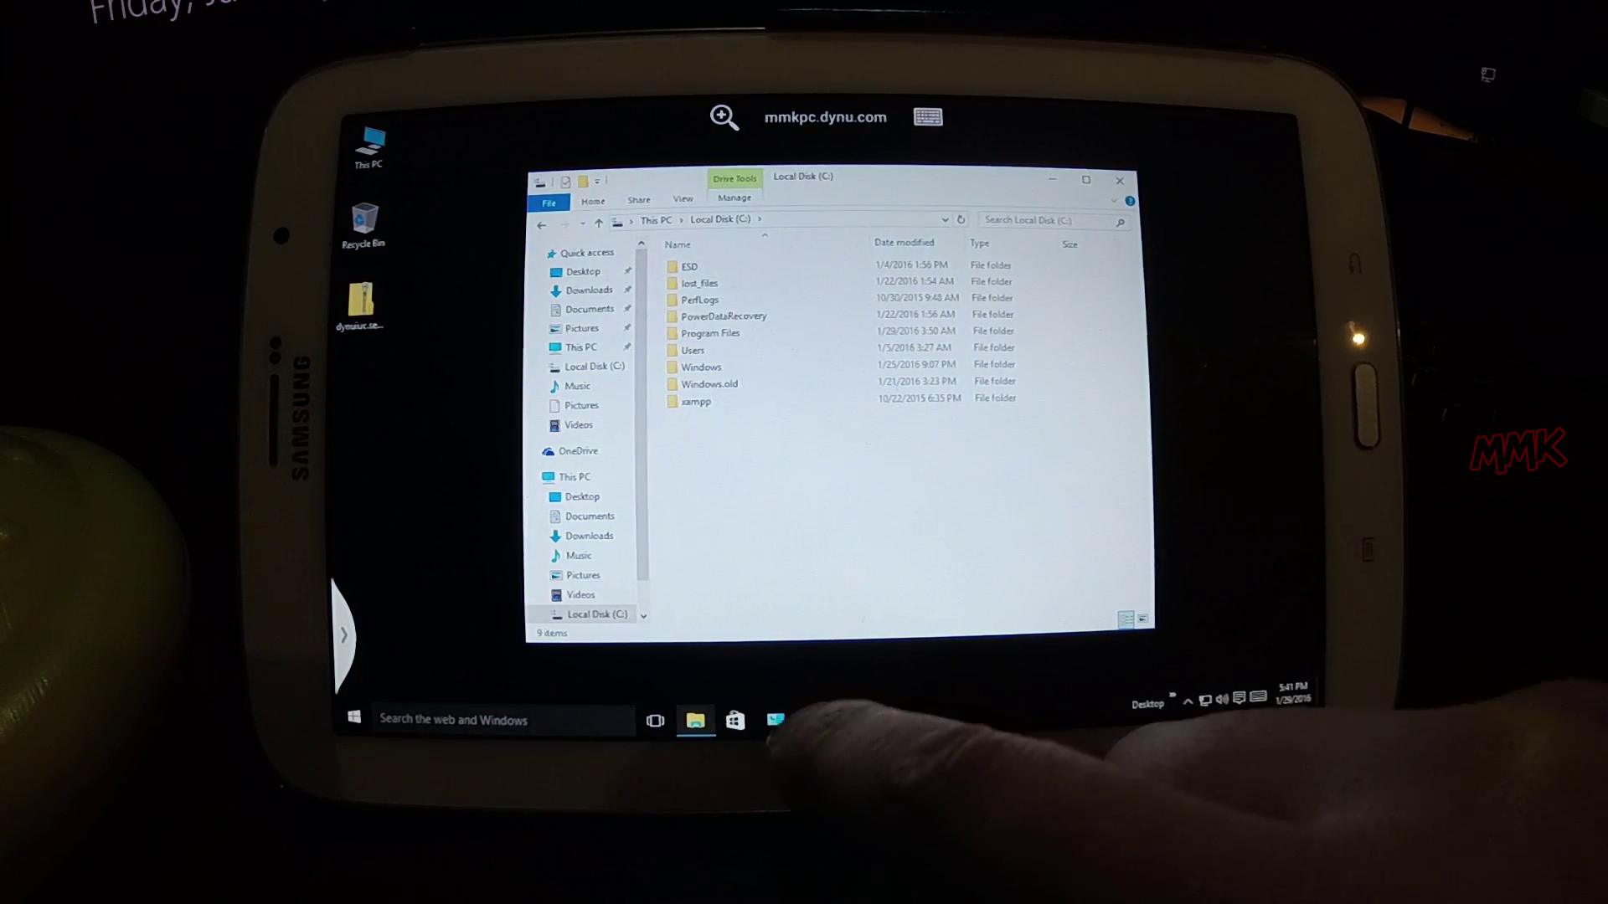
{"action": "left_click", "coordinate": [815, 718]}
{"action": "left_click", "coordinate": [1218, 105]}
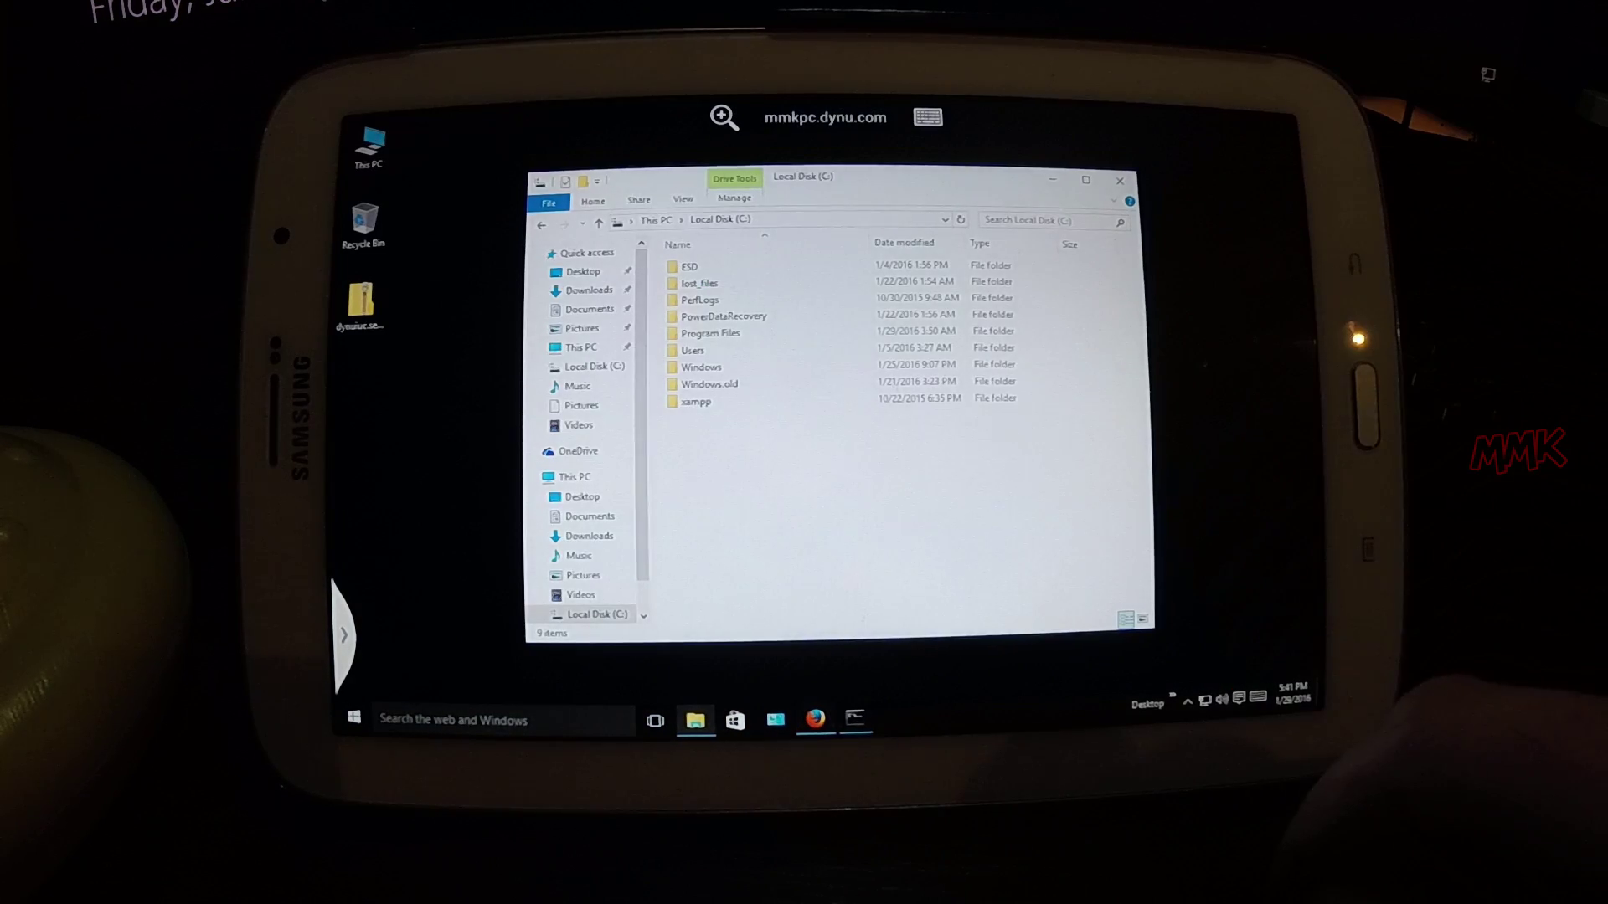
Switch touch input to Mouse Pointer mode and close the C: drive window
{"action": "left_click", "coordinate": [837, 118]}
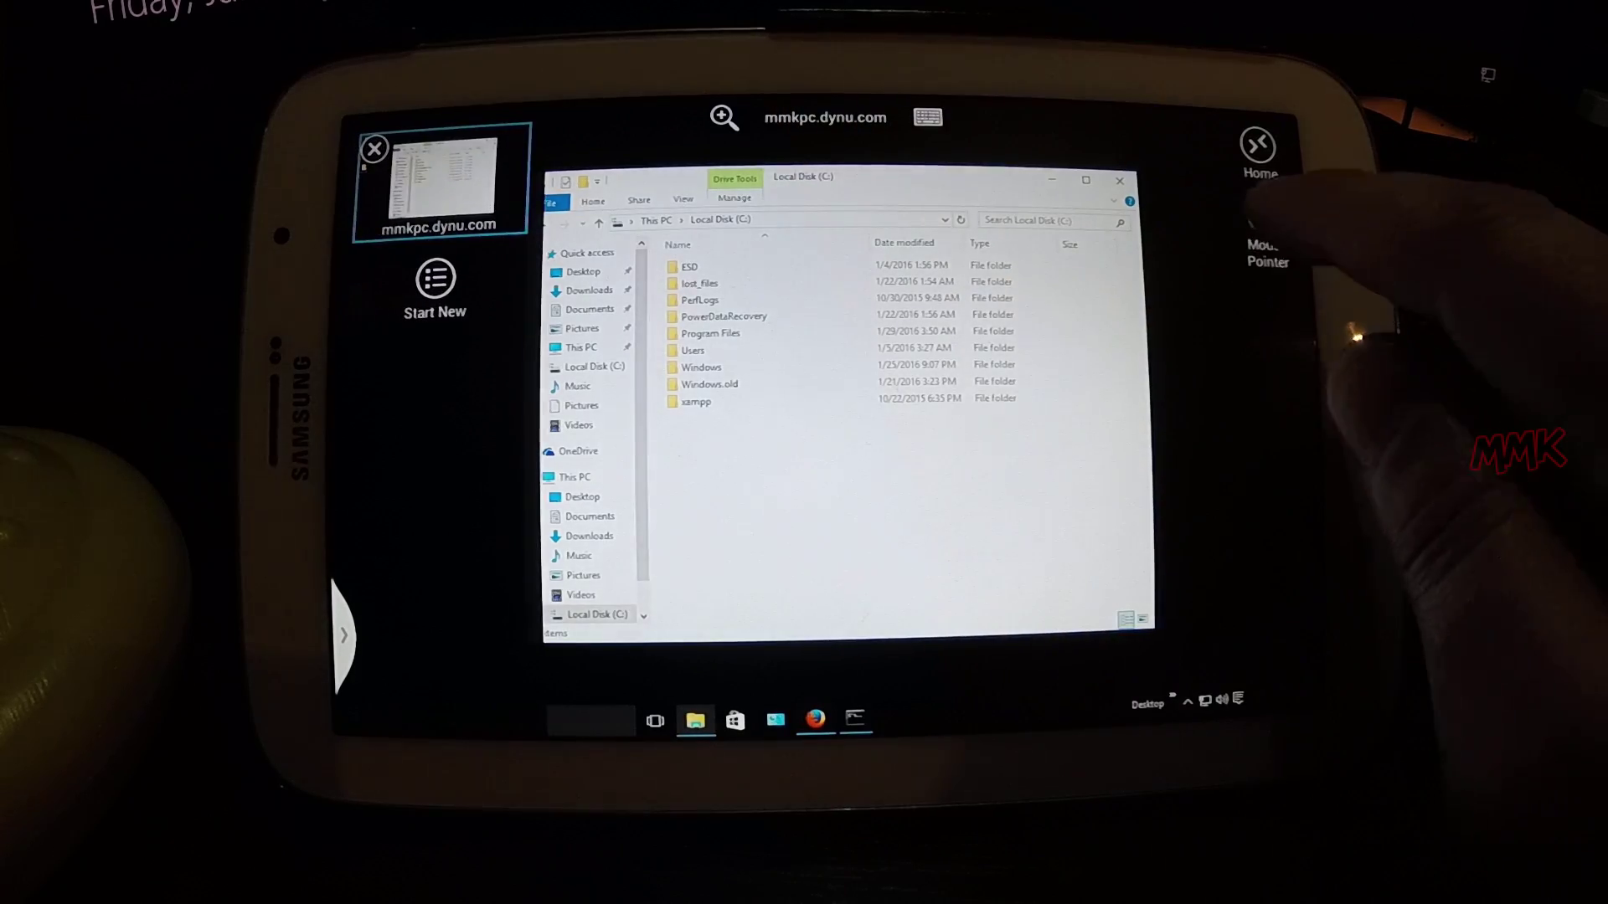
{"action": "left_click", "coordinate": [1259, 227]}
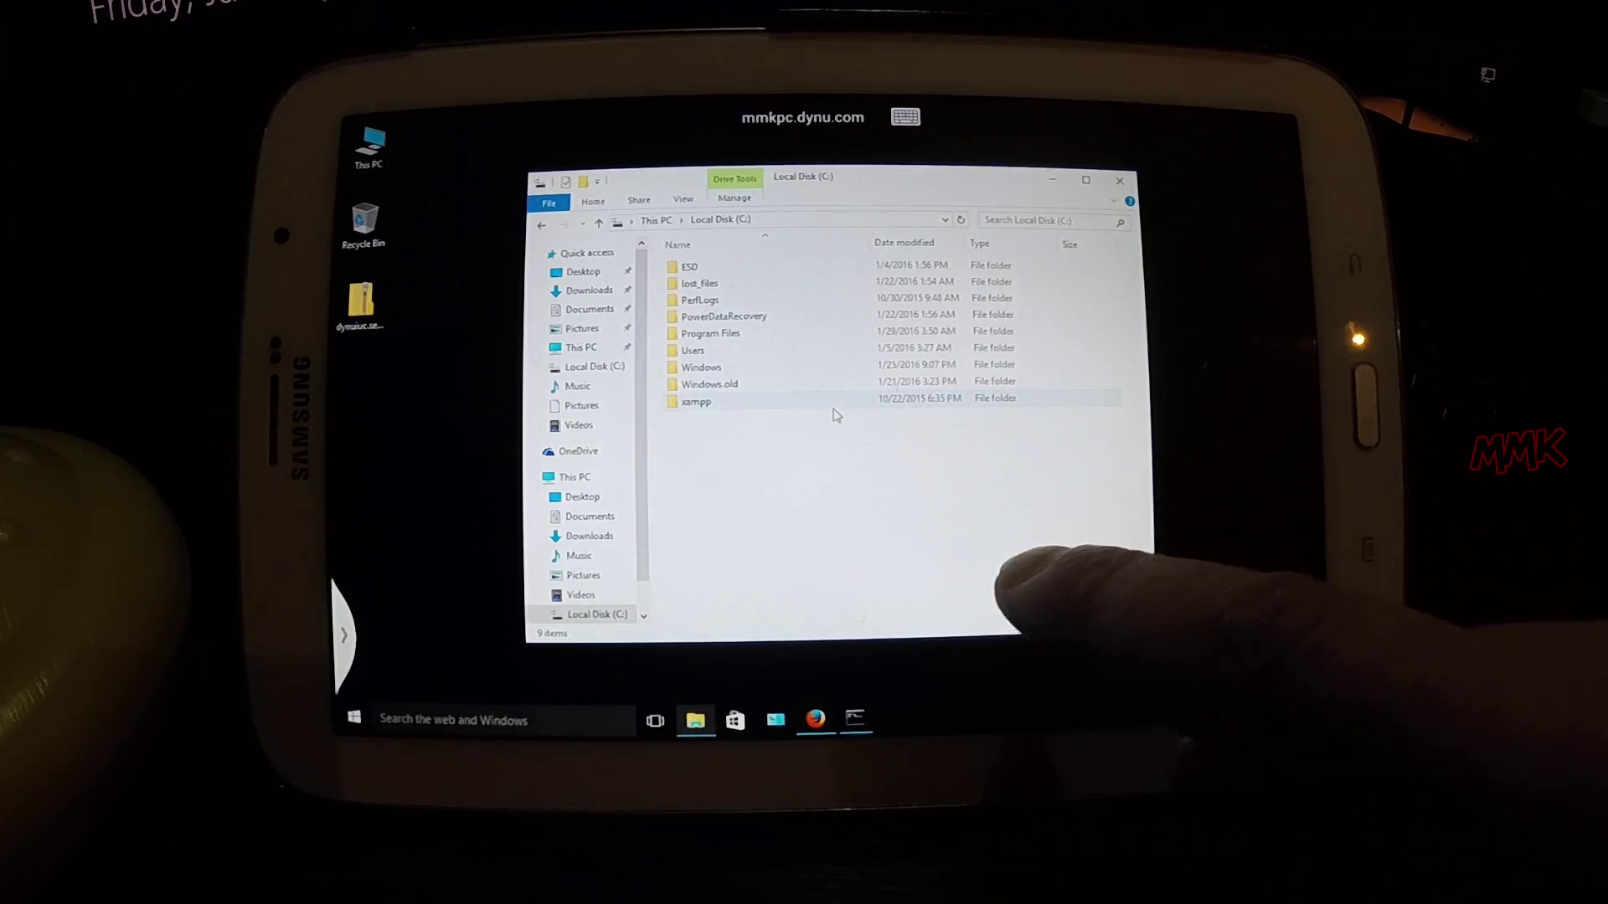
{"action": "left_click", "coordinate": [1120, 181]}
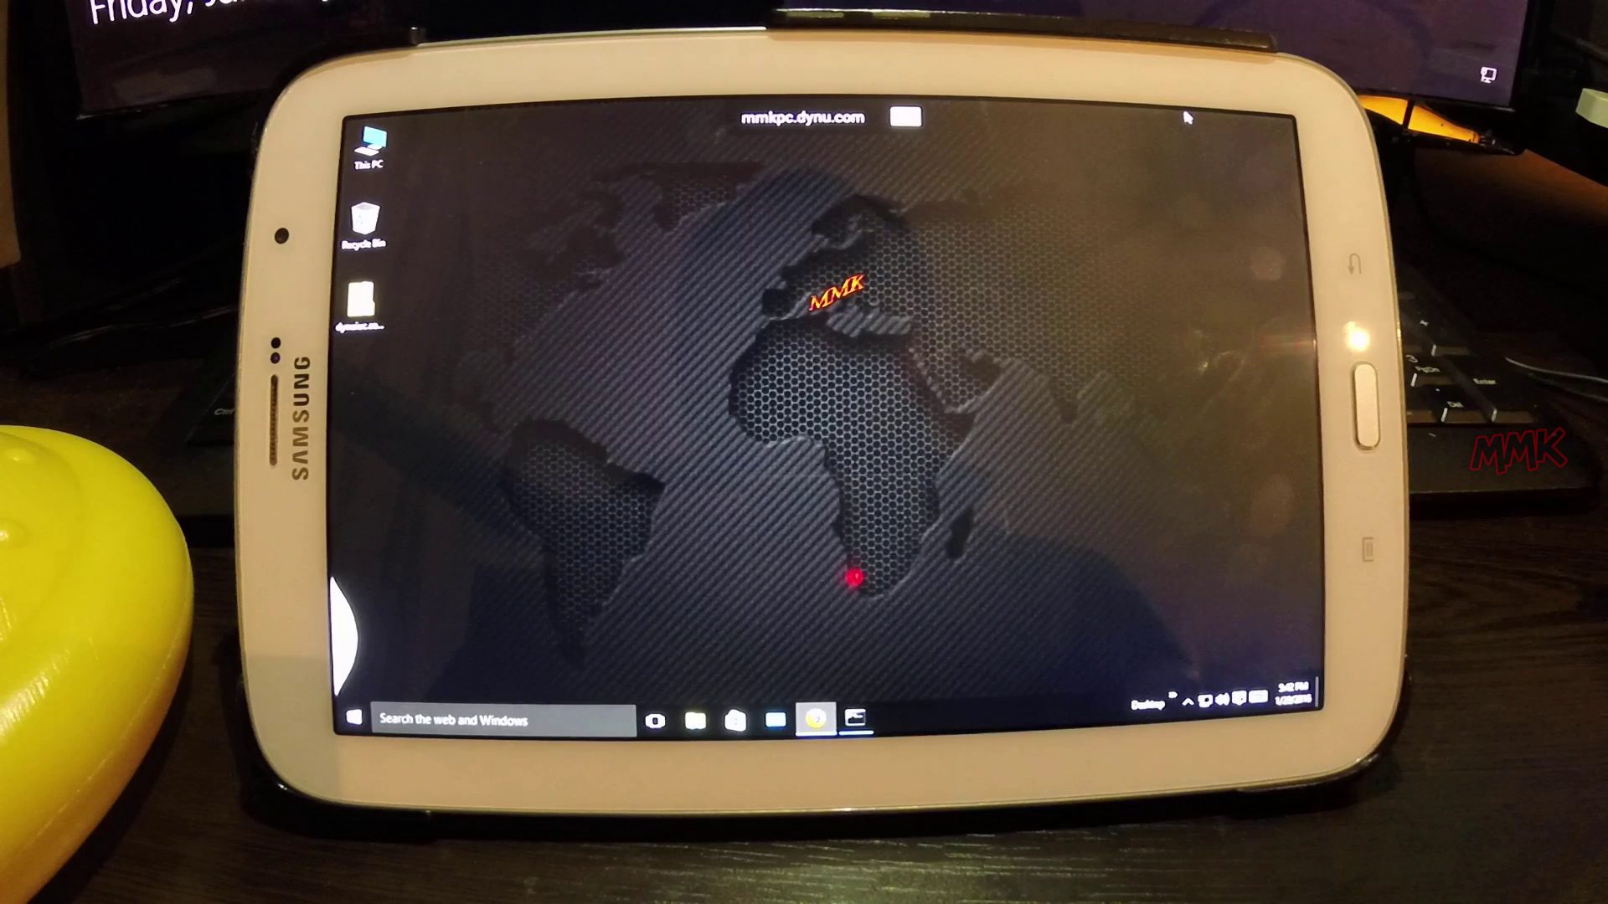